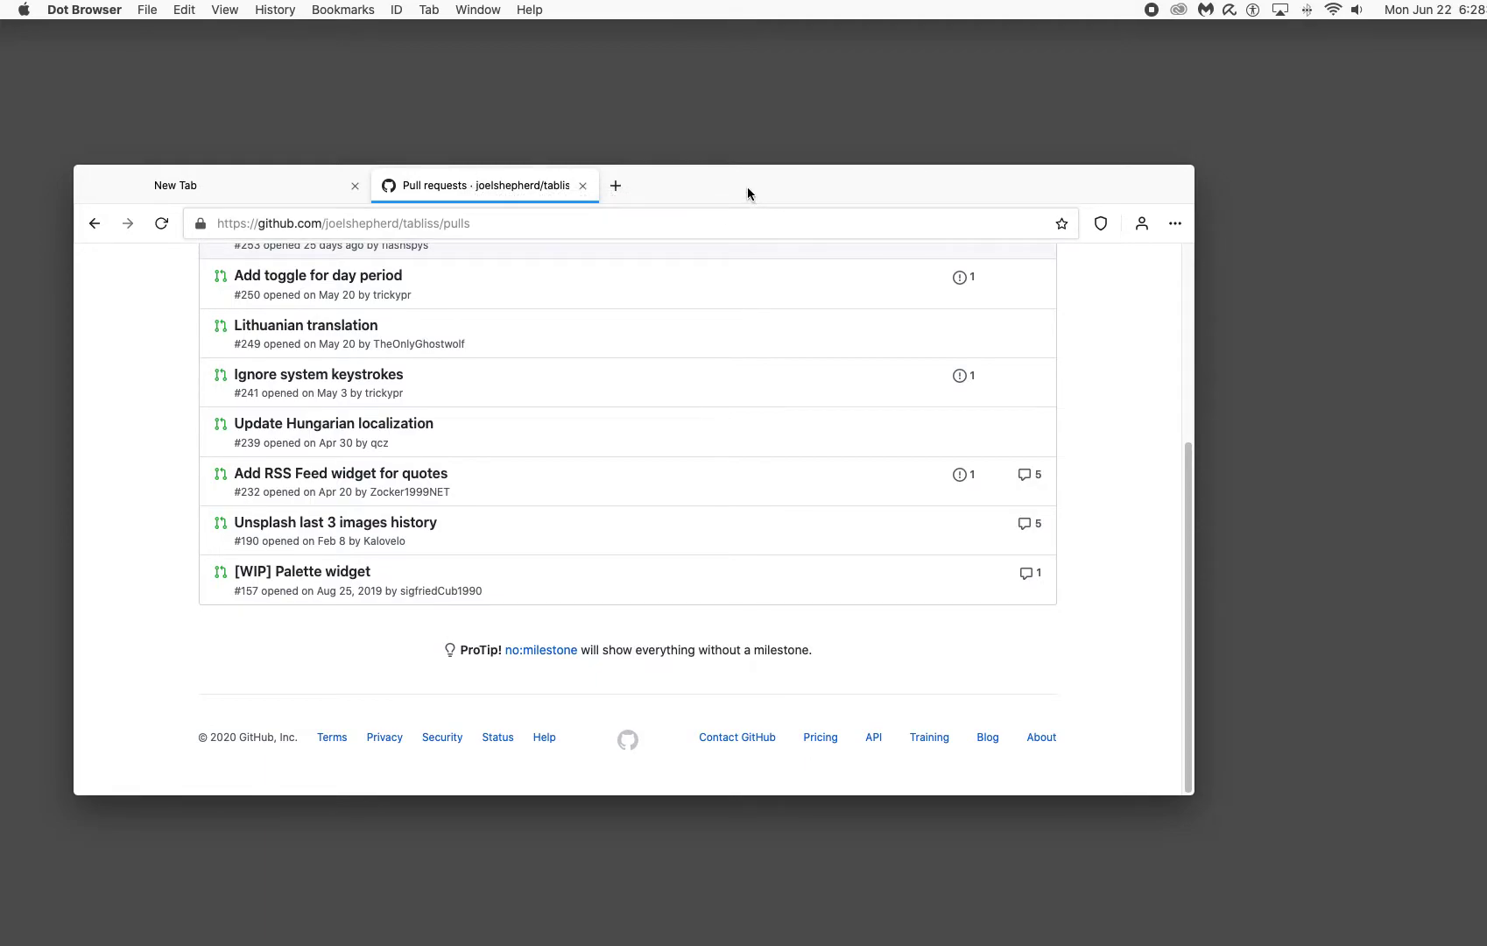
# Step: Go to the New Tab page and close the Tabliss sidebar, leaving the 18:29 clock and greeting
pyautogui.click(288, 186)
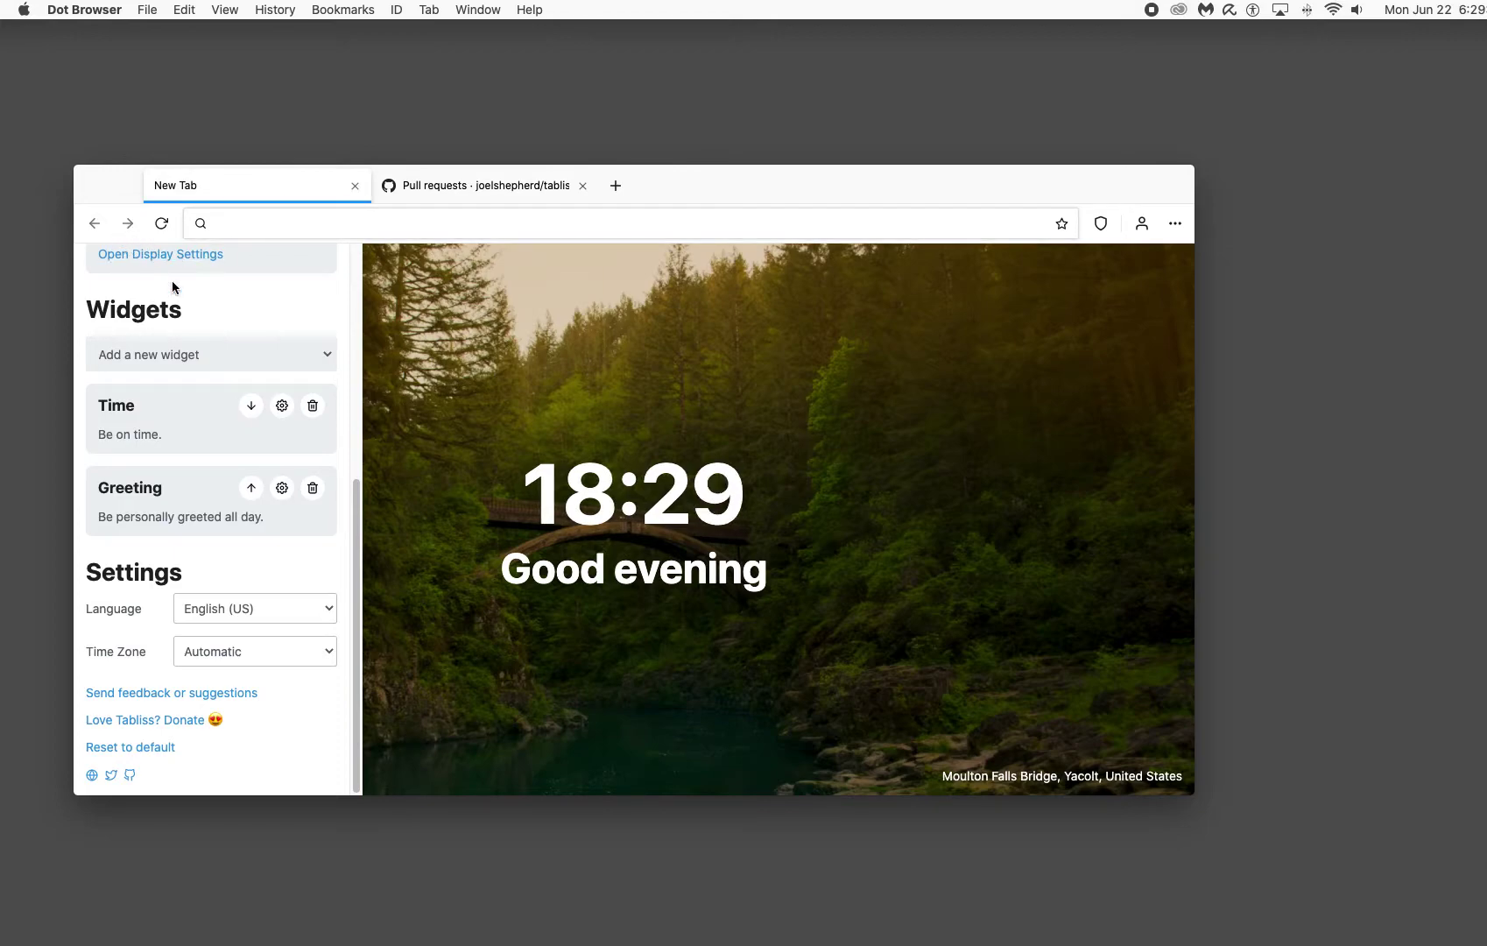
pyautogui.scroll(5, 173, 282)
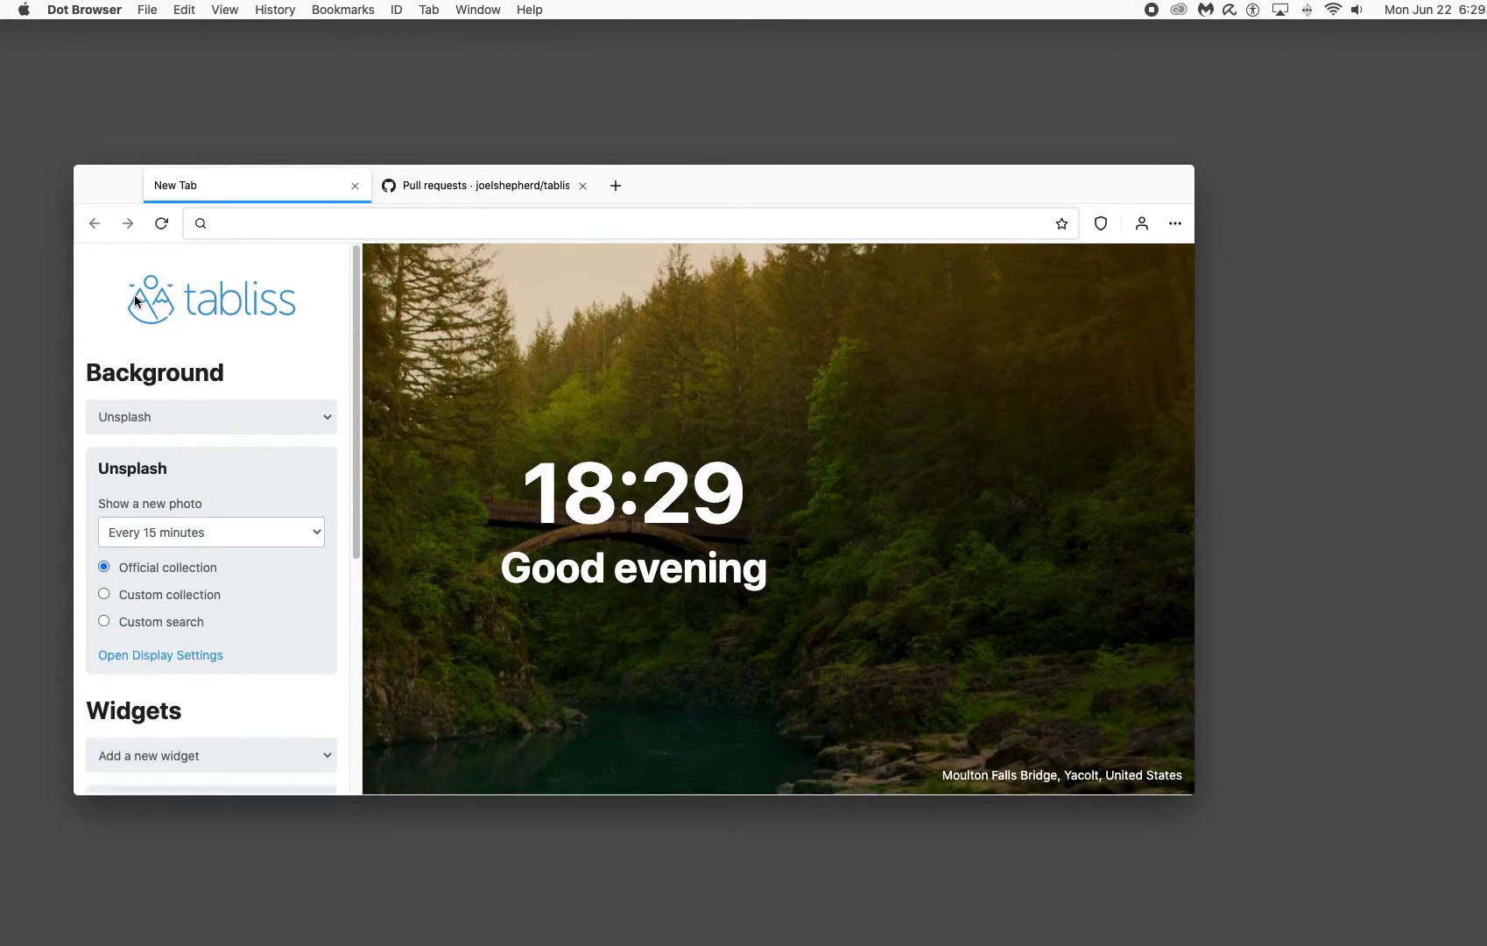
pyautogui.scroll(-5, 172, 408)
pyautogui.scroll(5, 171, 409)
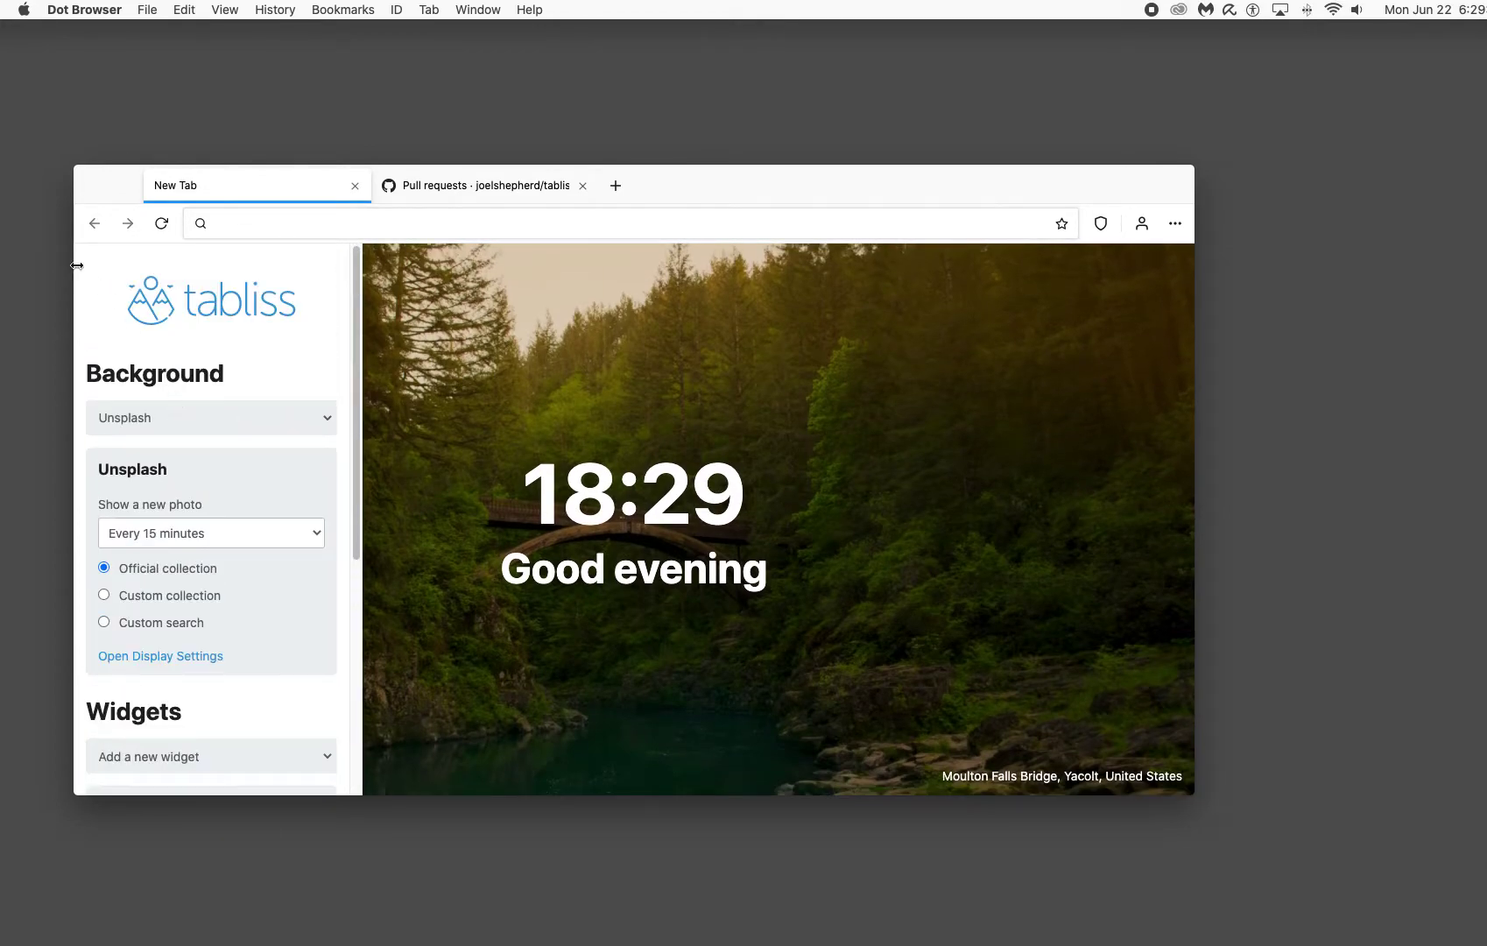
pyautogui.click(503, 368)
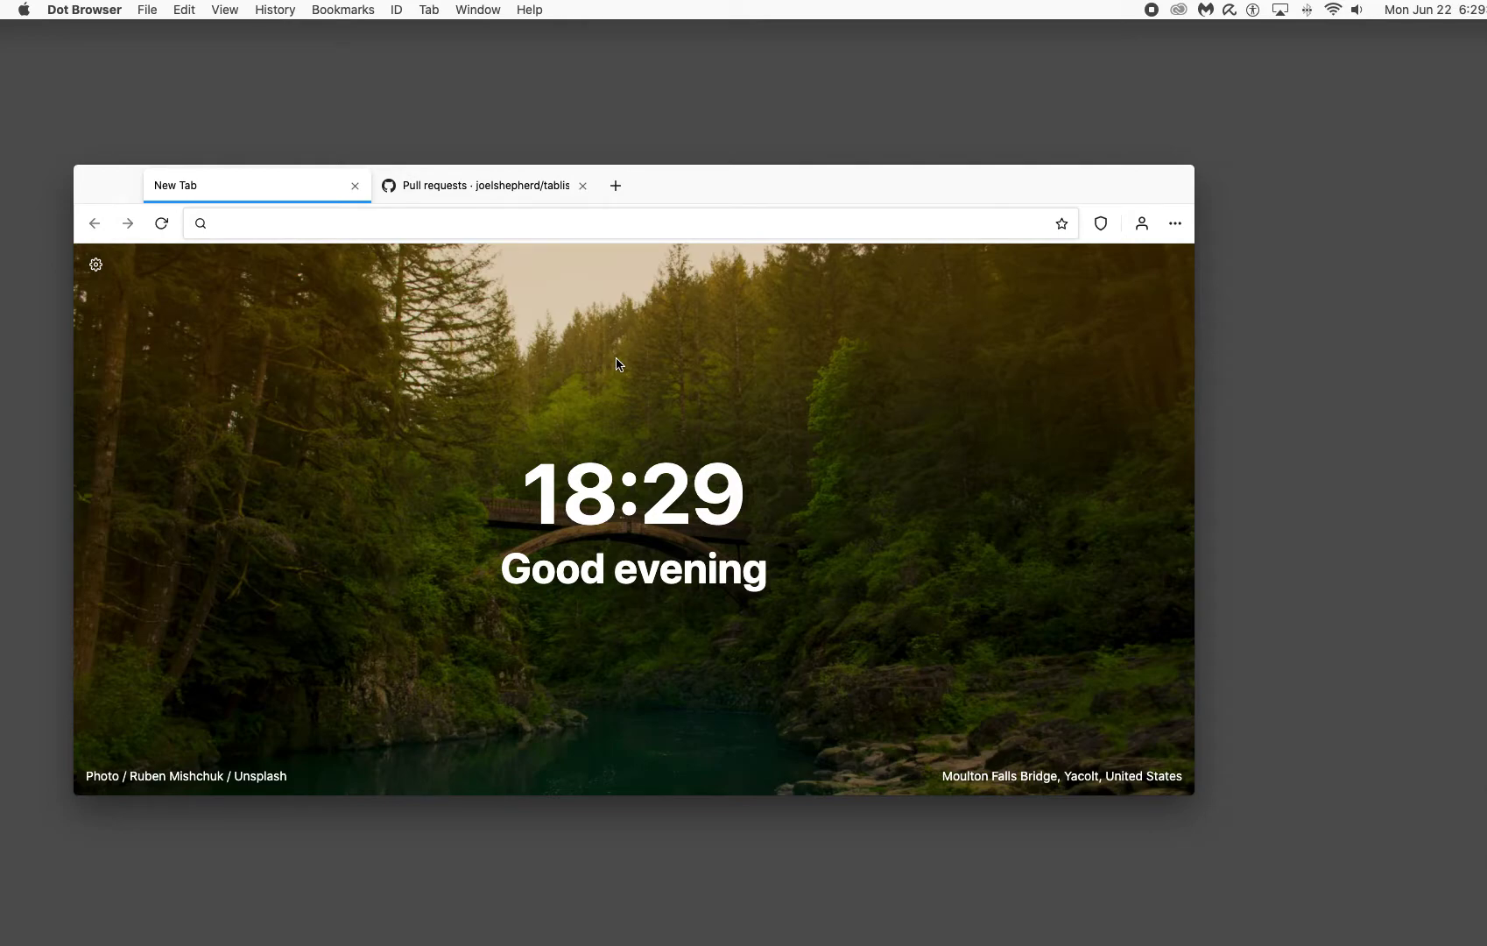
pyautogui.click(26, 5)
pyautogui.click(44, 30)
pyautogui.click(24, 11)
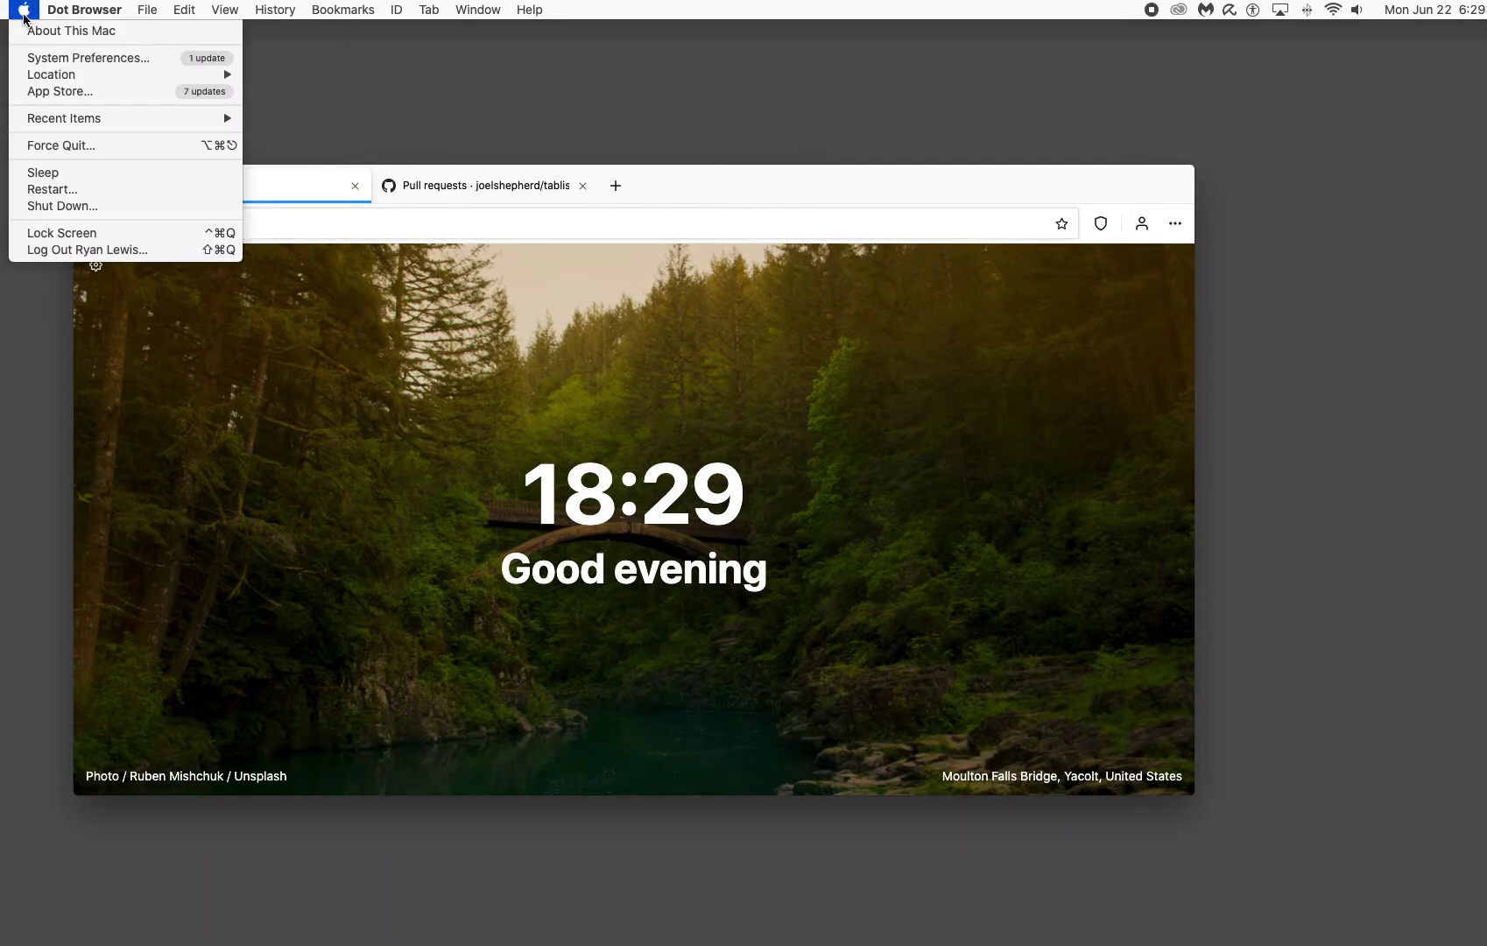
pyautogui.click(33, 31)
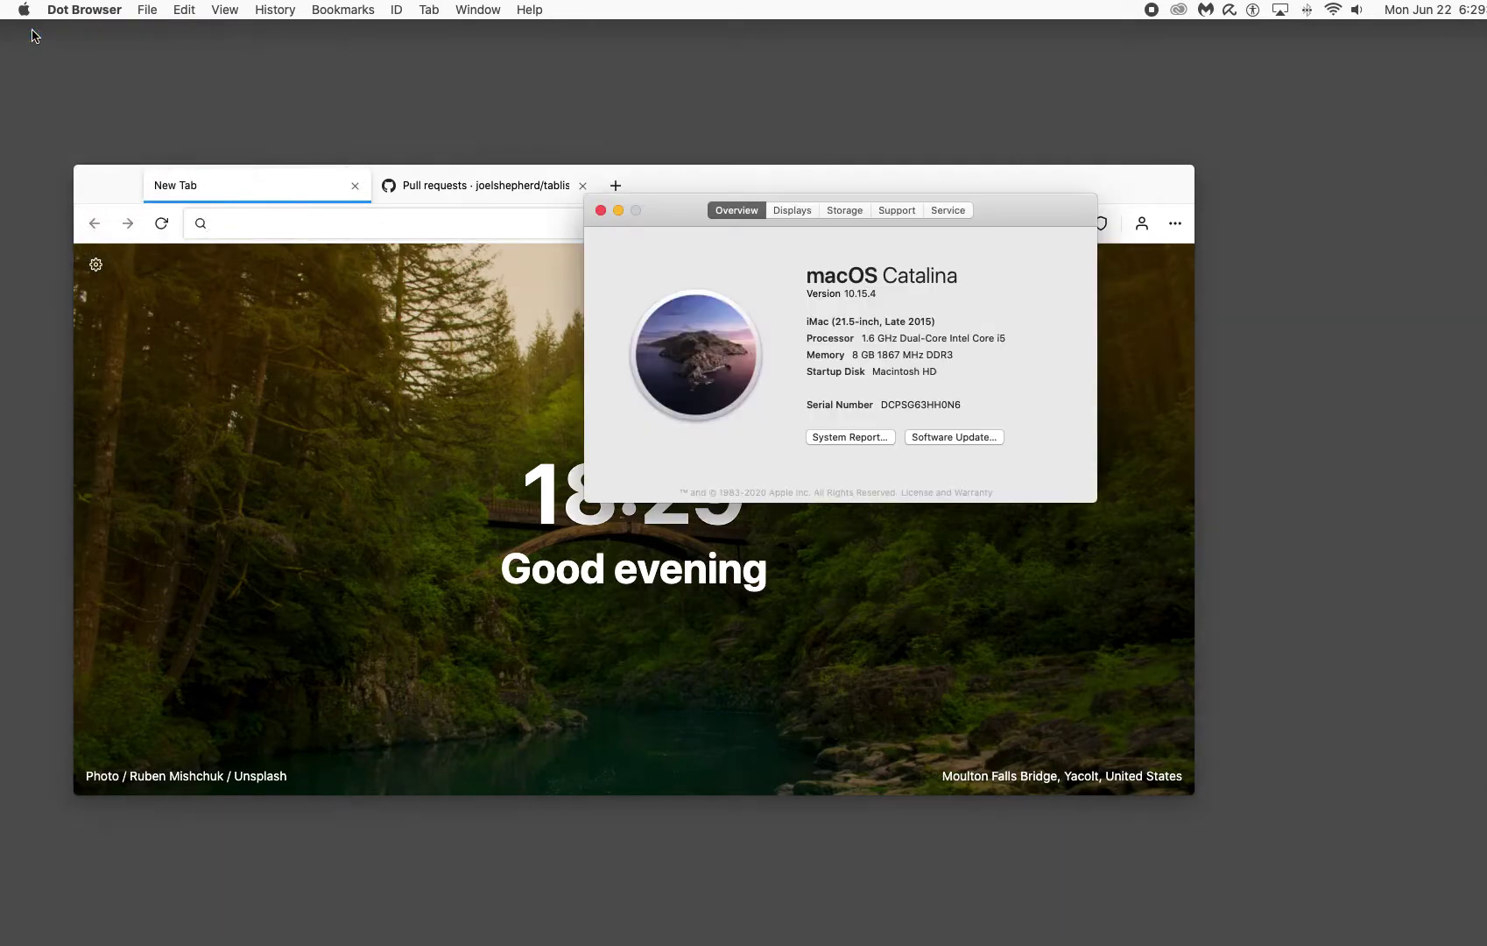
pyautogui.click(601, 211)
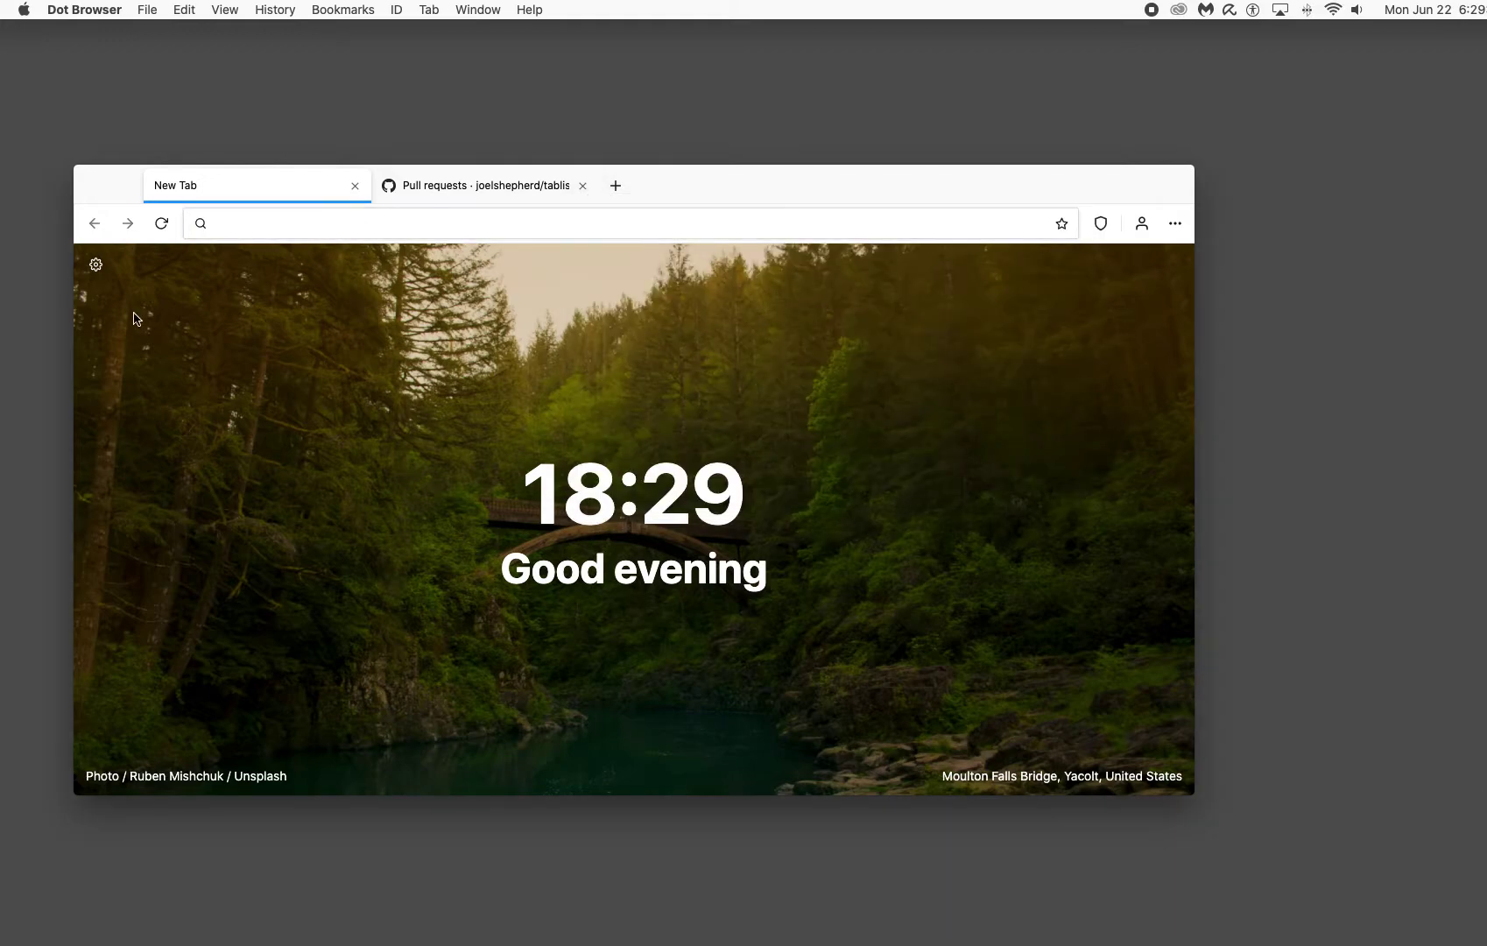
pyautogui.click(84, 9)
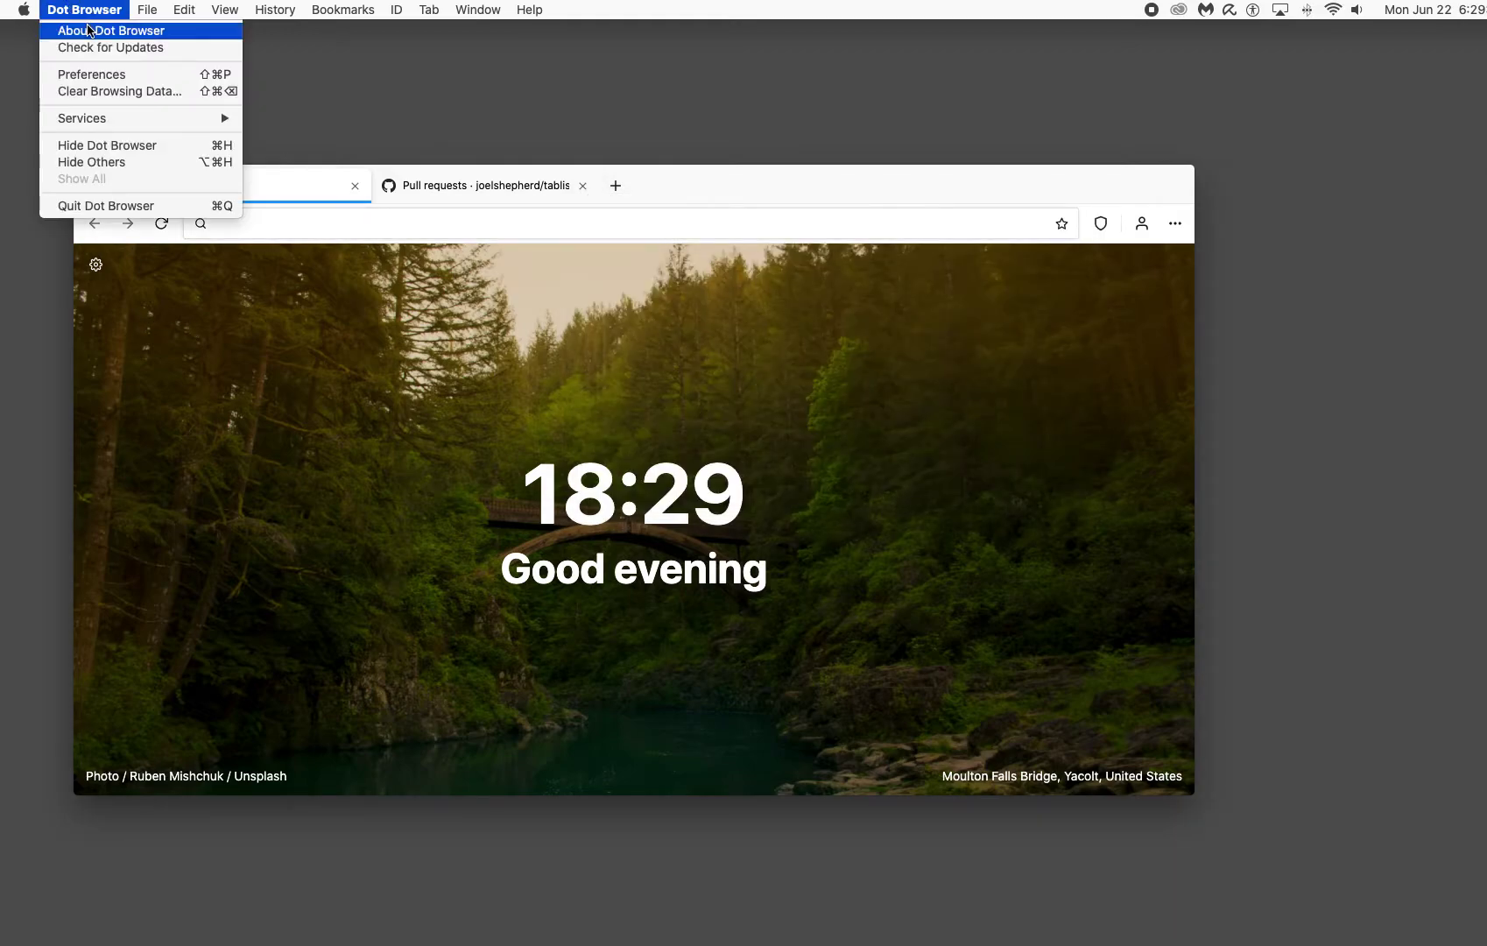
pyautogui.click(98, 30)
pyautogui.moveTo(773, 204); pyautogui.dragTo(581, 439)
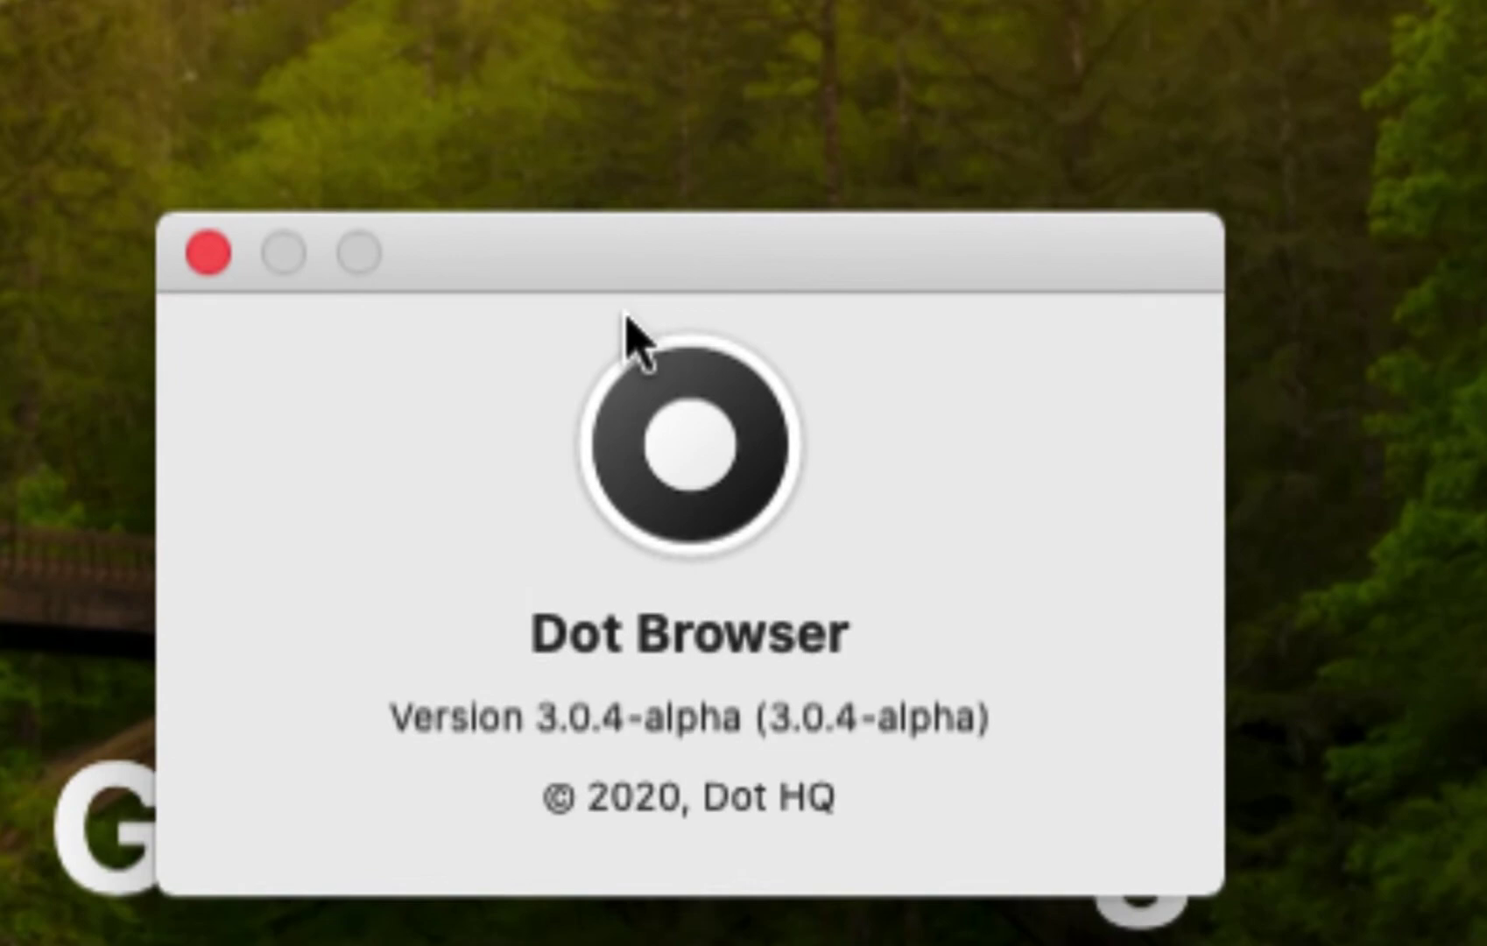
pyautogui.moveTo(621, 305); pyautogui.dragTo(712, 206)
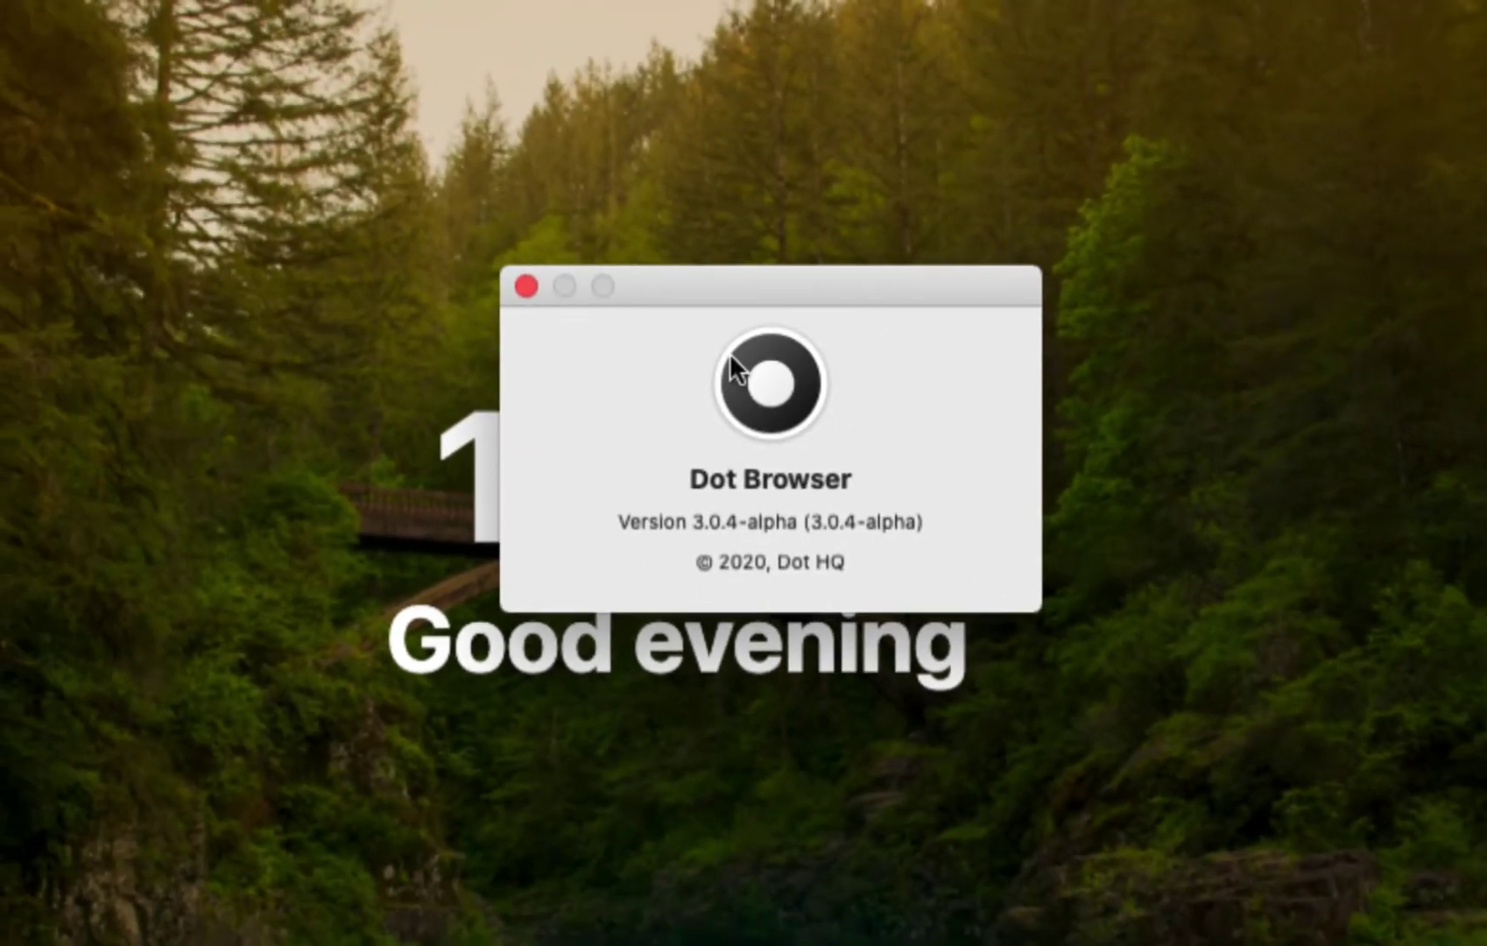
pyautogui.moveTo(724, 309); pyautogui.dragTo(780, 342)
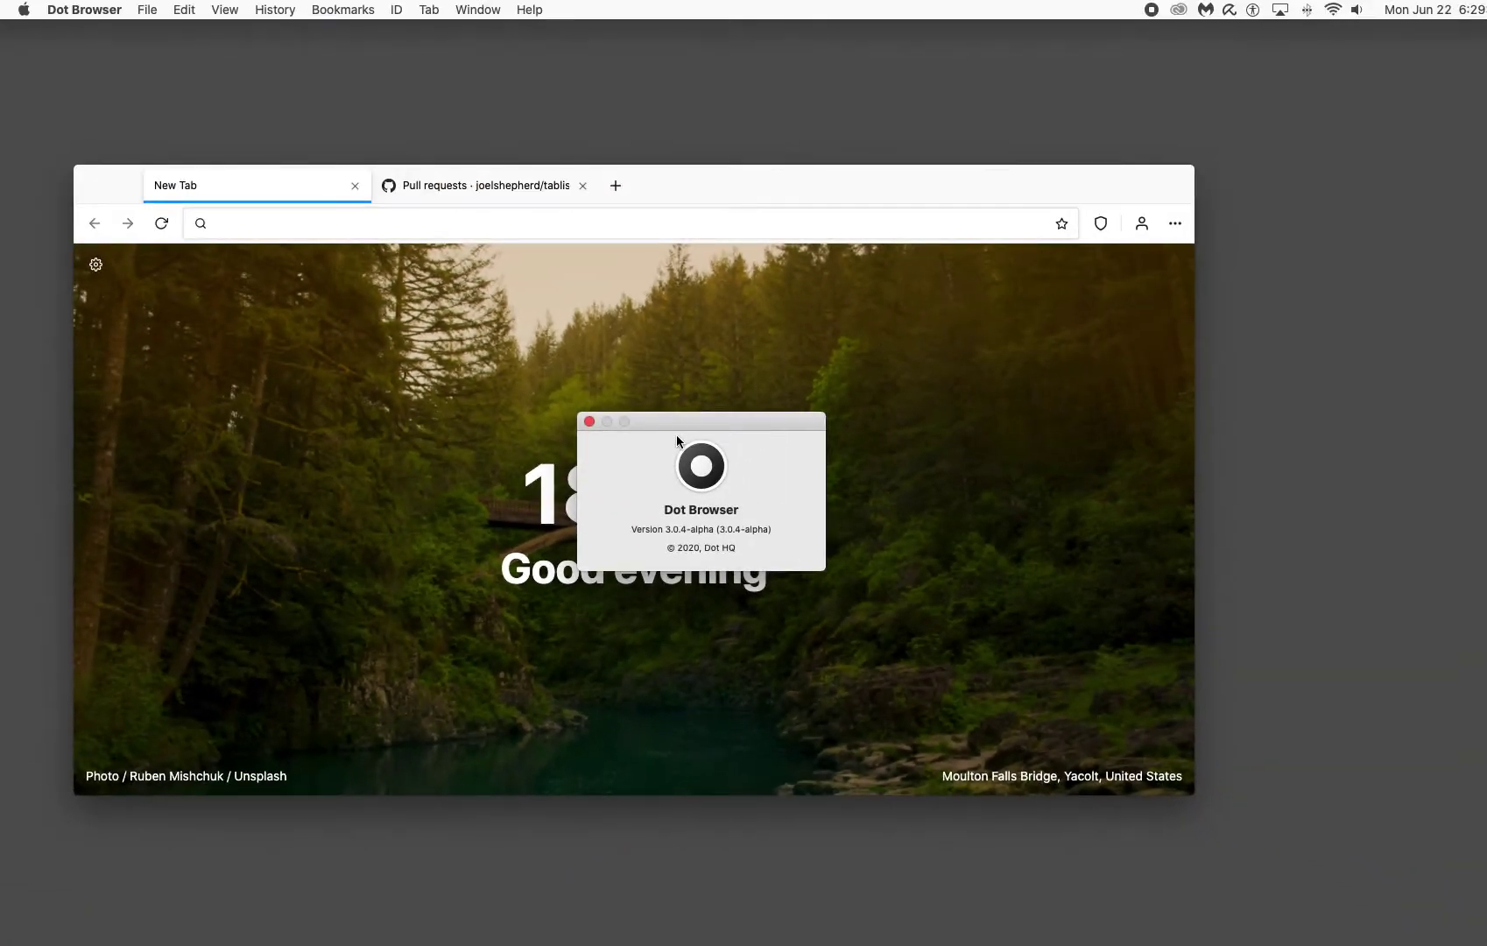
pyautogui.click(587, 422)
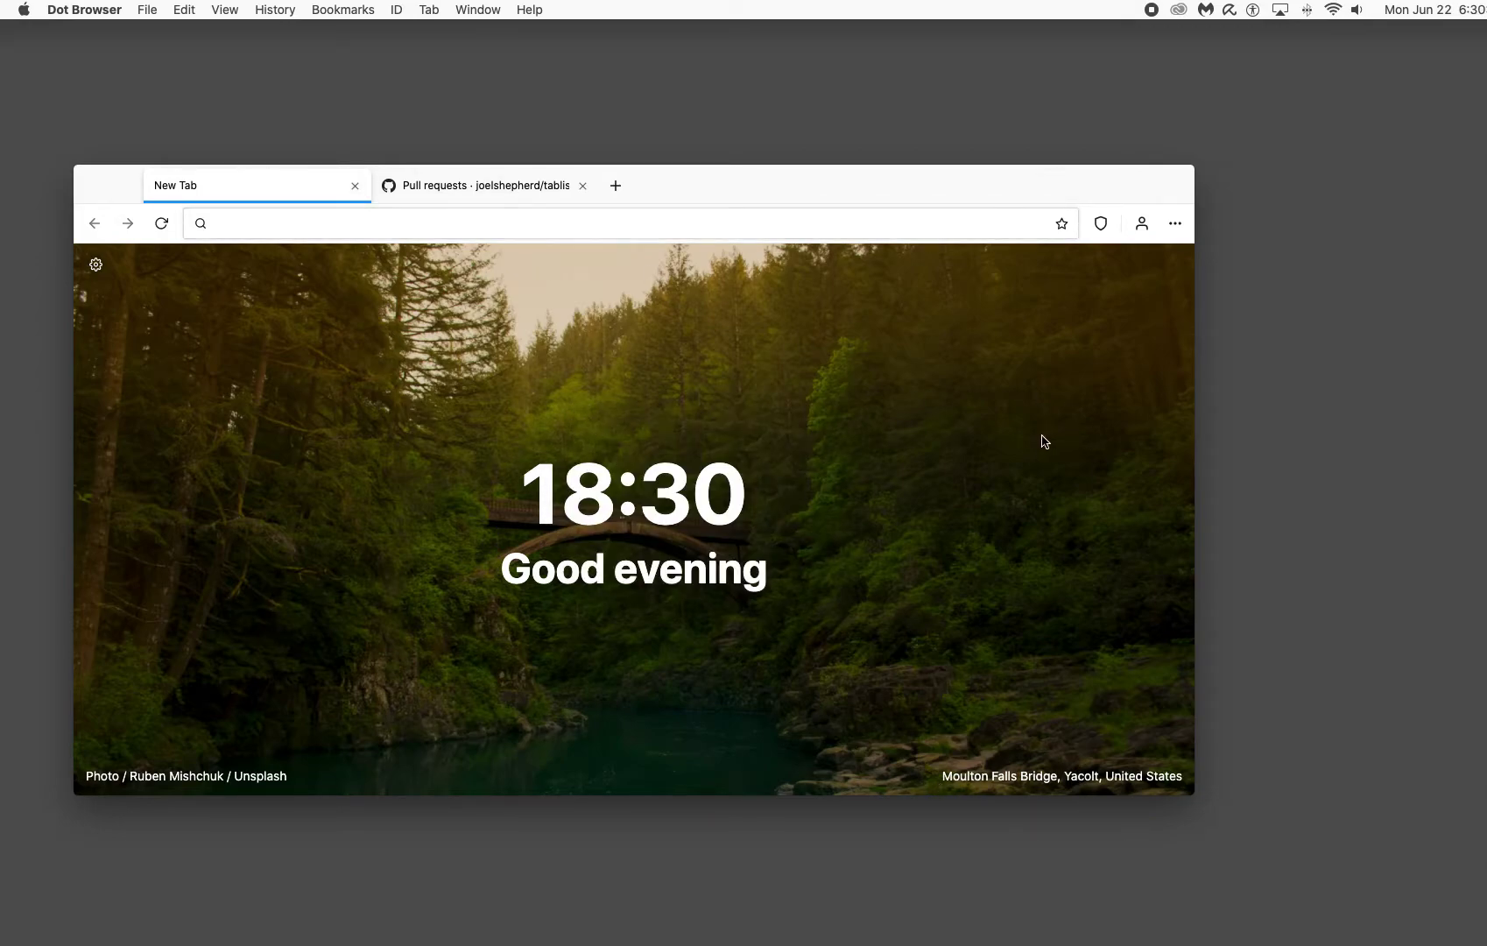
# Step: Clear the stray text selection, open the Tabliss settings, and keep Unsplash as the background source
pyautogui.moveTo(1022, 607); pyautogui.dragTo(469, 464)
pyautogui.click(469, 460)
pyautogui.click(96, 265)
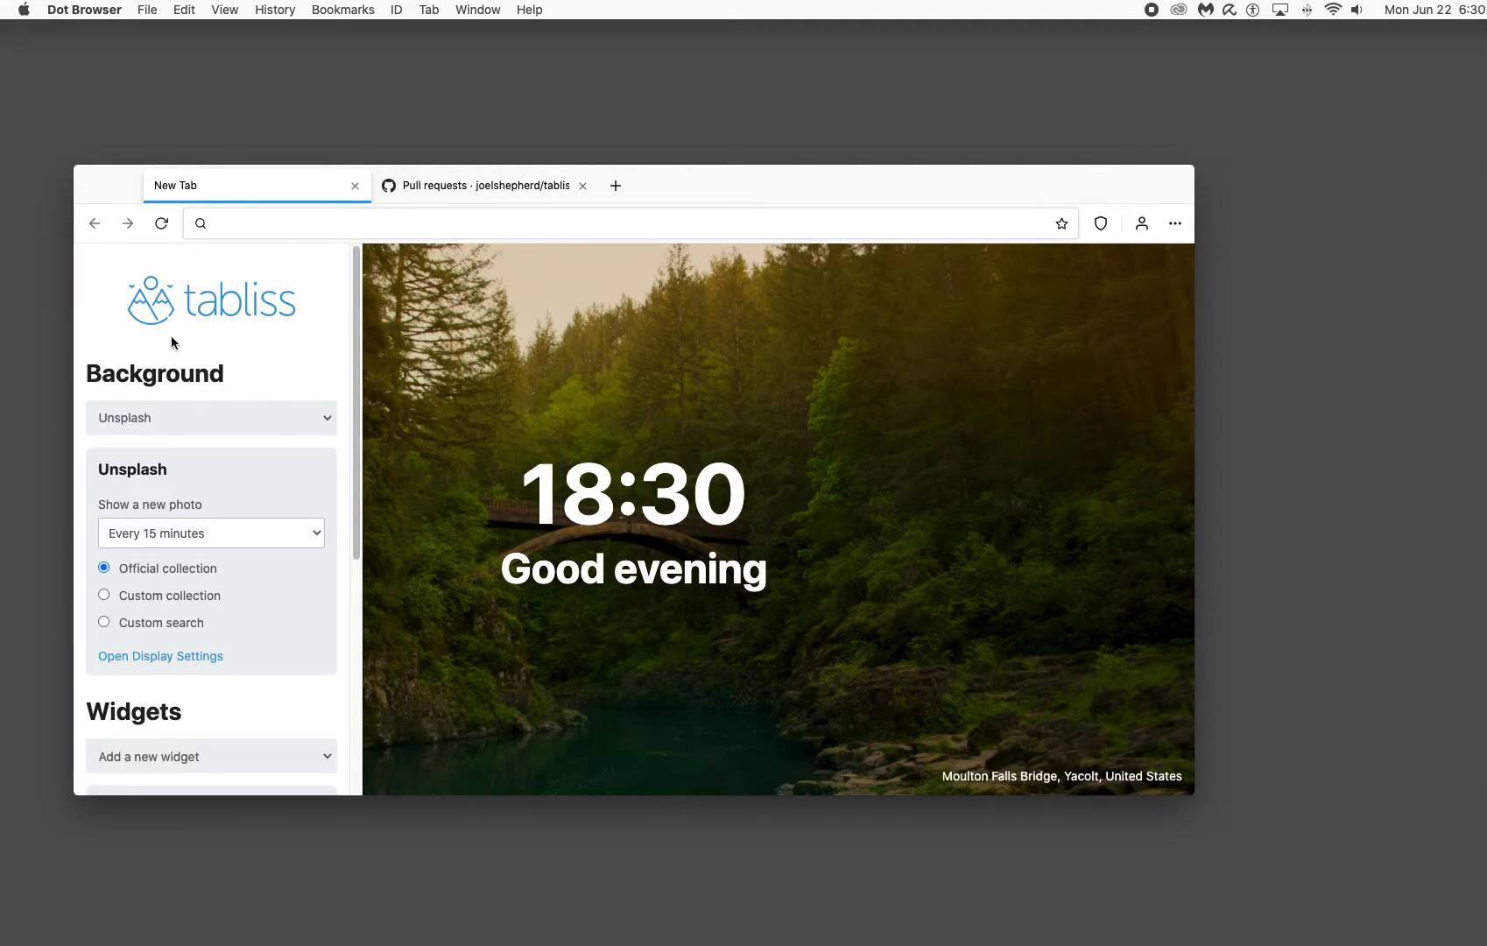
pyautogui.click(179, 430)
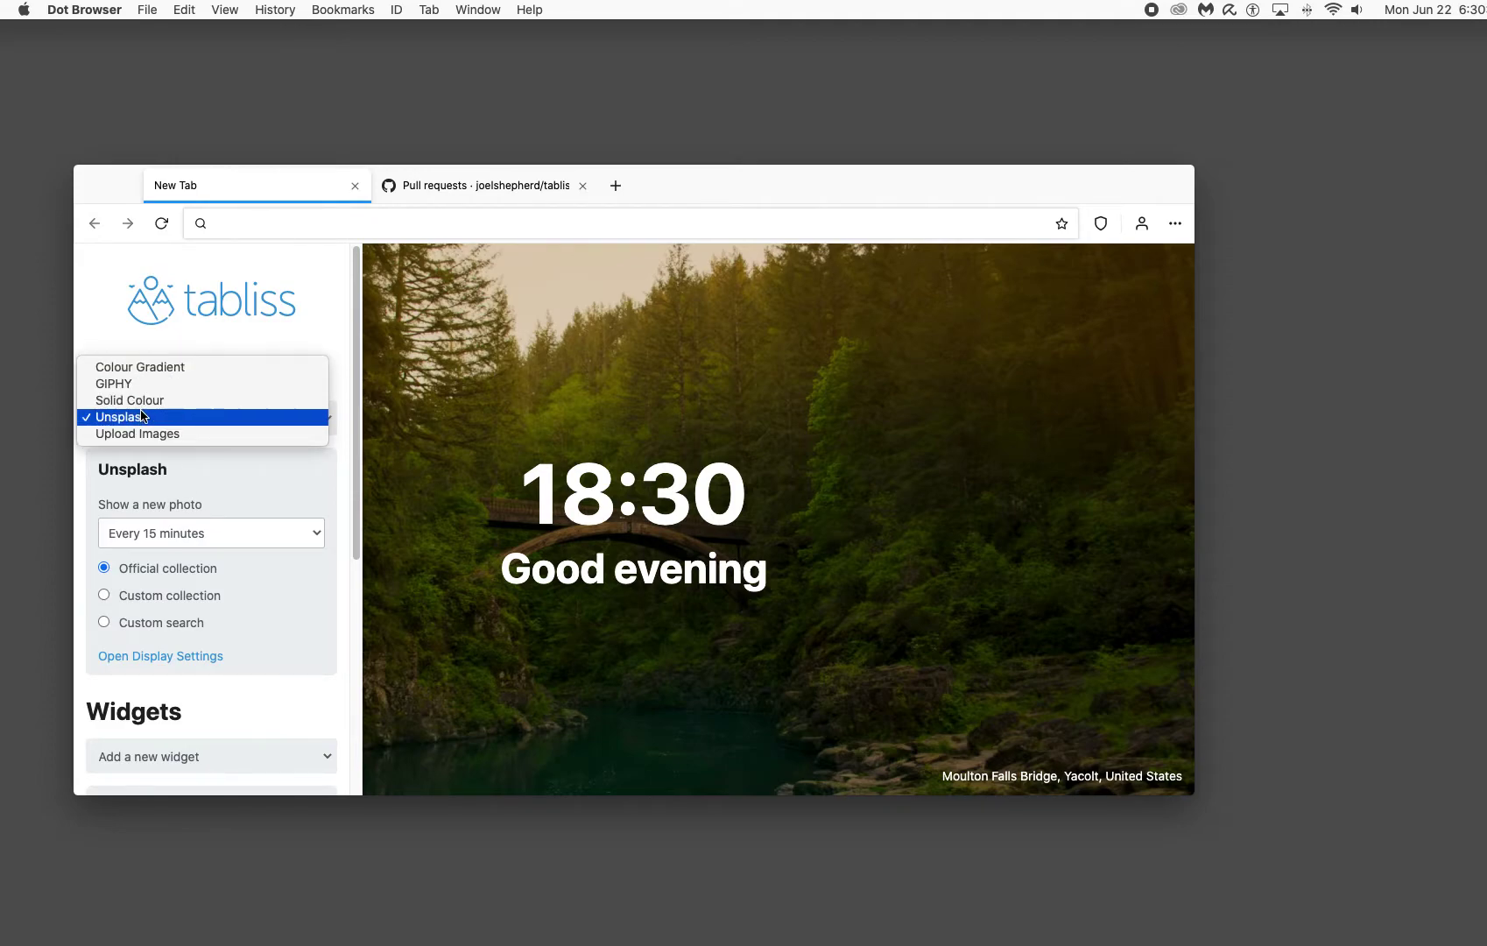
pyautogui.click(289, 332)
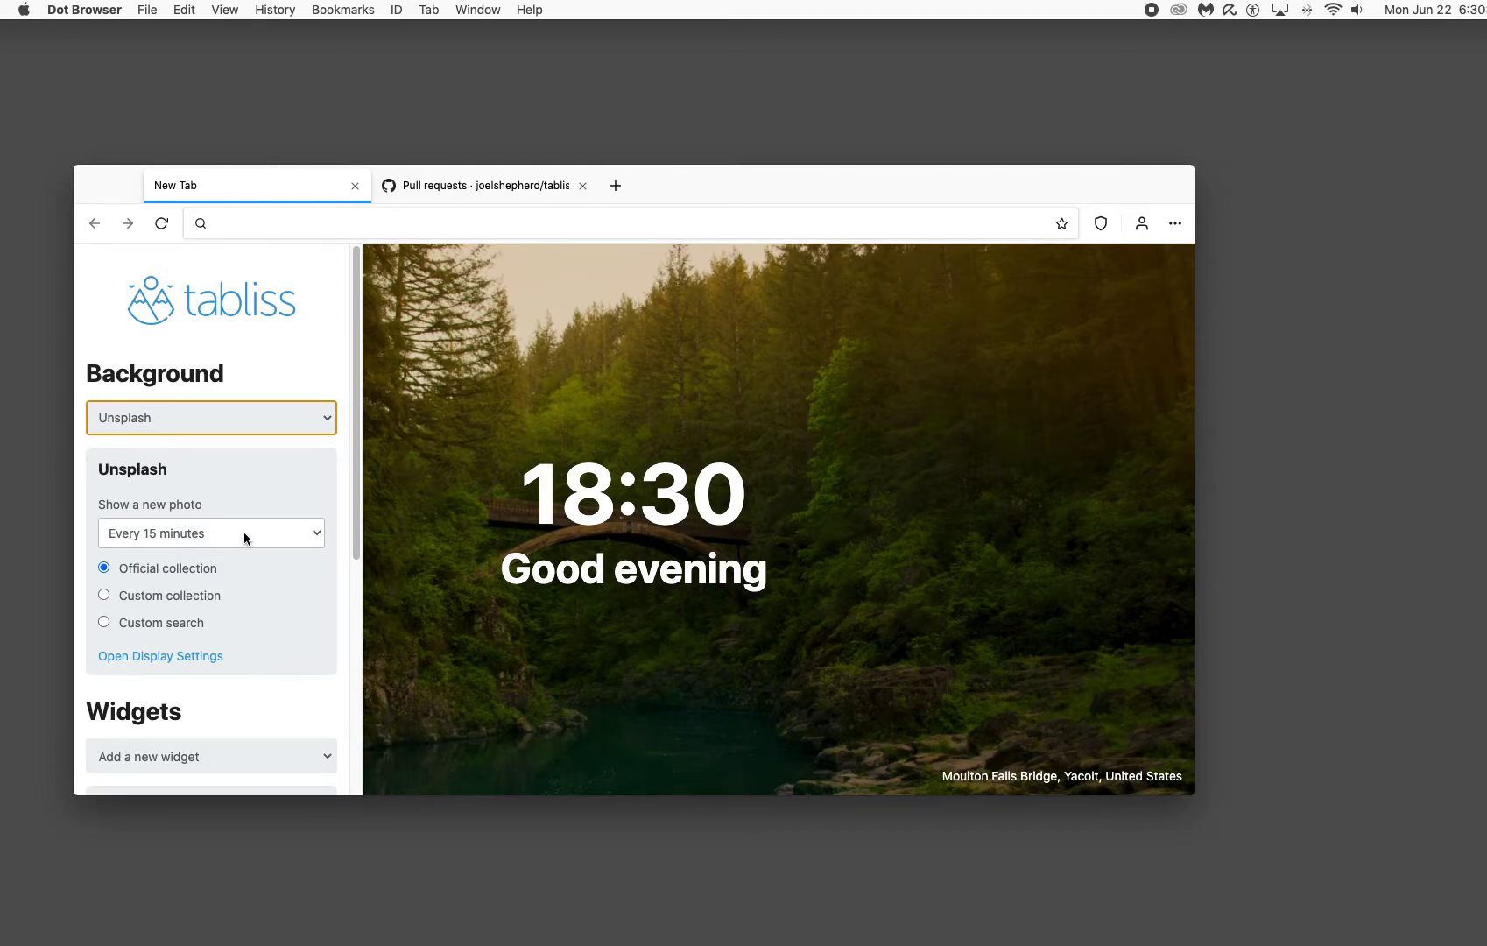
# Step: Keep the photo refresh at every 15 minutes and bring up the widget list
pyautogui.click(215, 533)
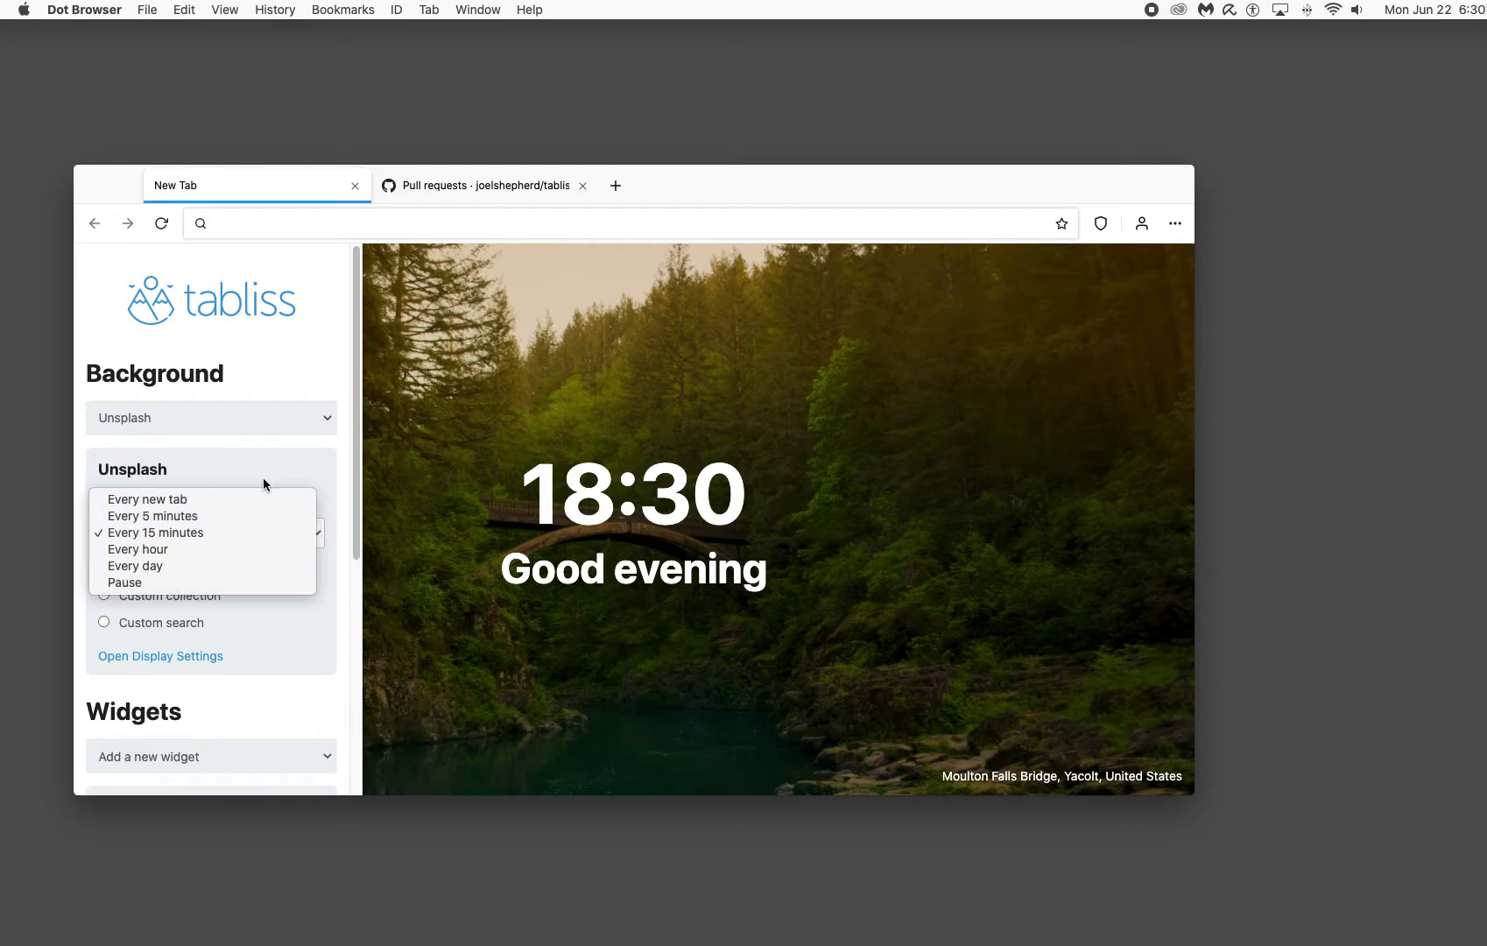
pyautogui.click(346, 476)
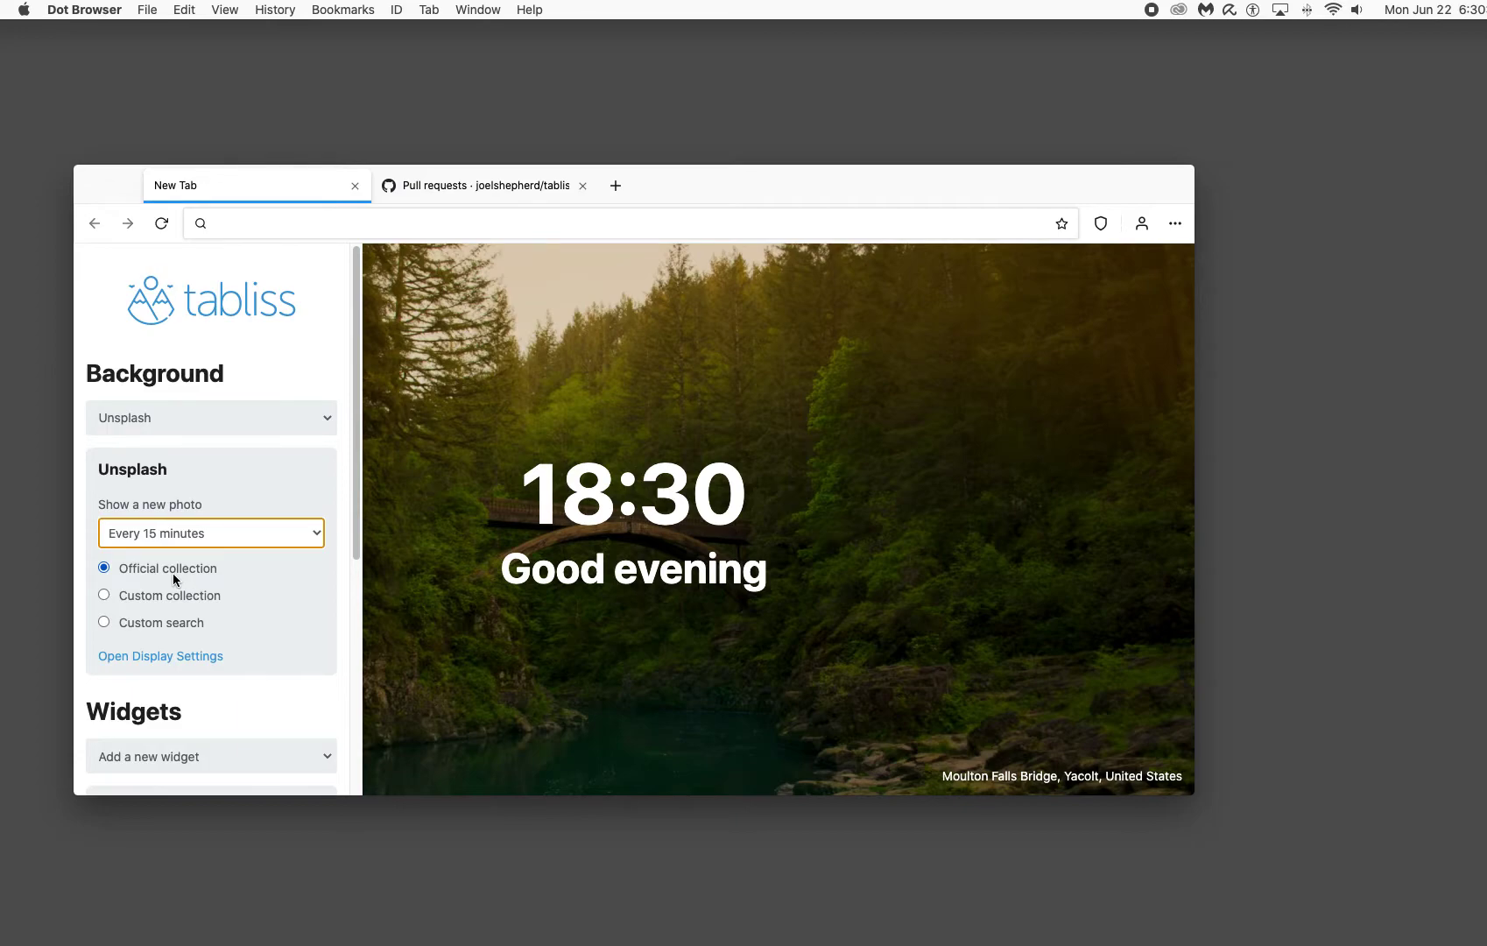
pyautogui.scroll(-3, 170, 575)
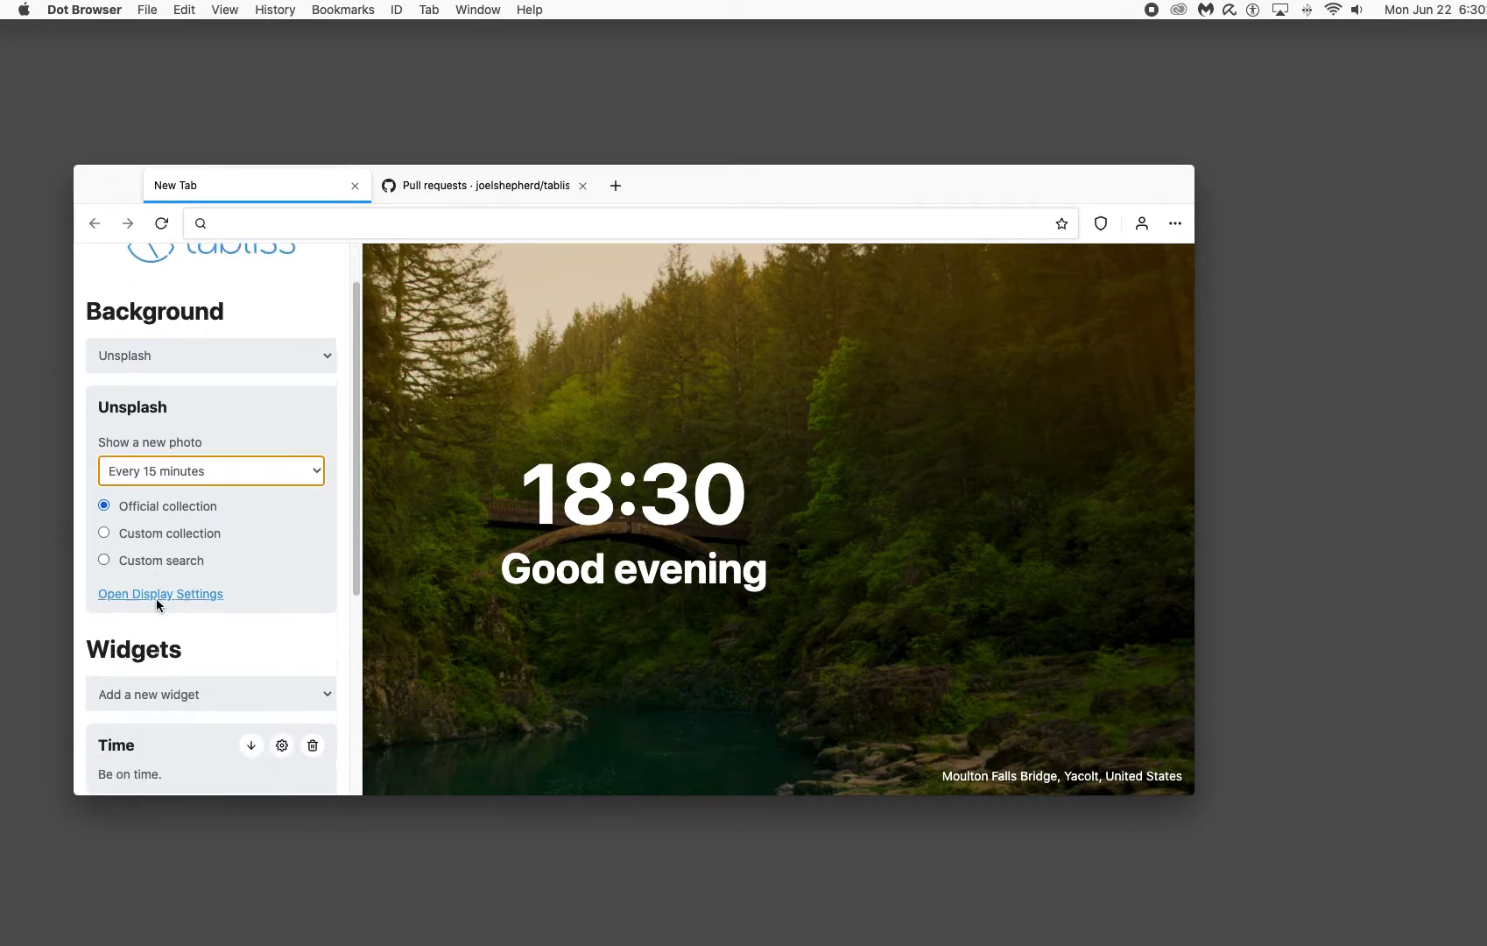
pyautogui.scroll(-2, 155, 580)
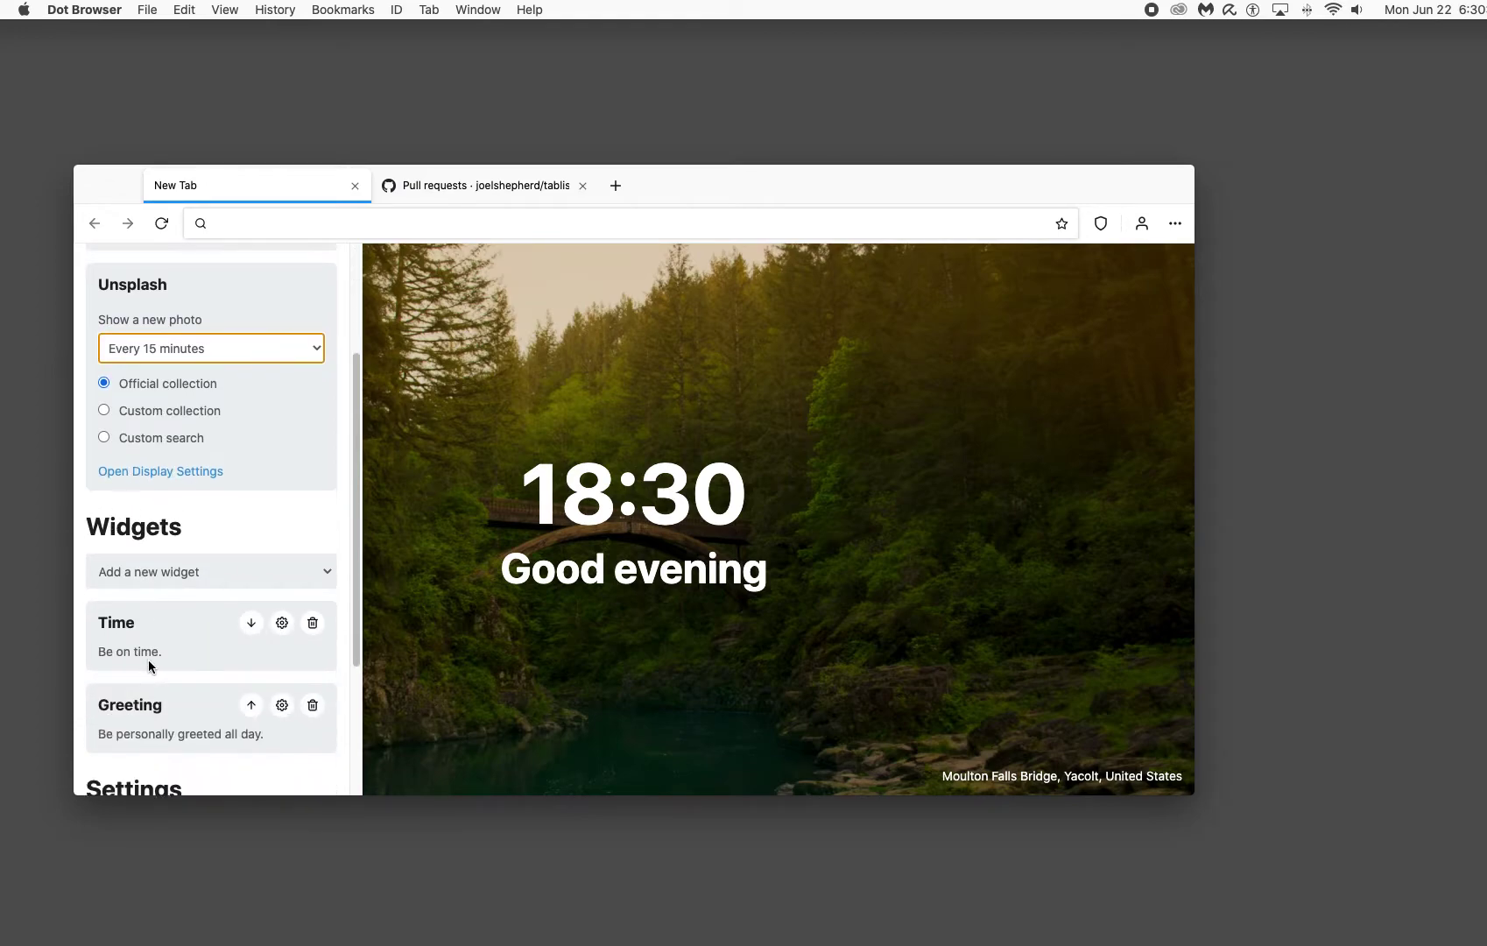
pyautogui.click(171, 570)
pyautogui.click(176, 549)
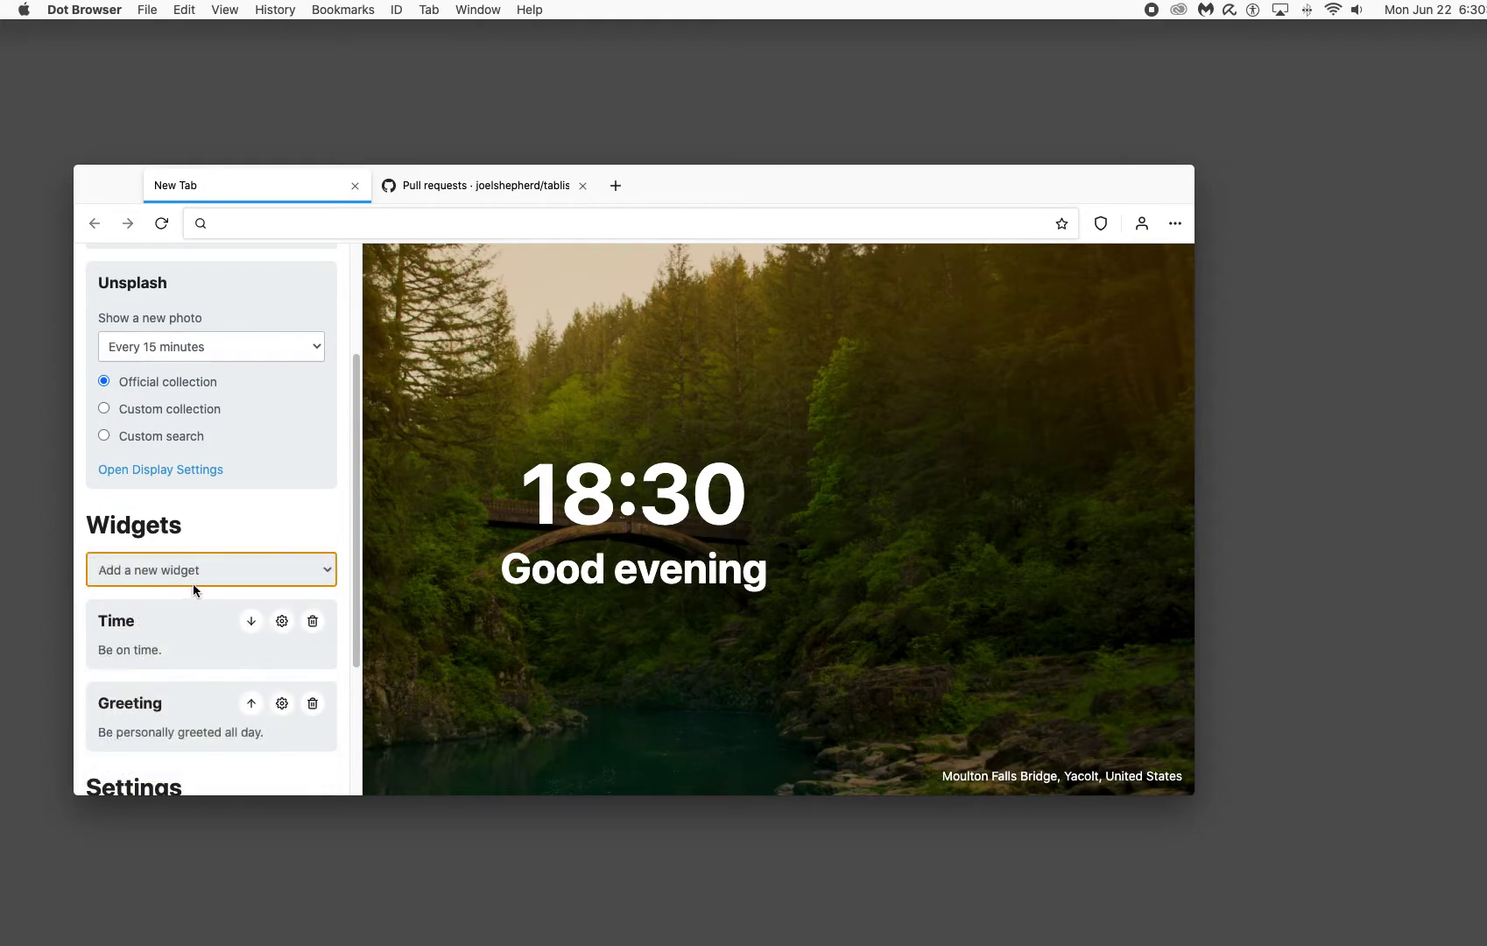
pyautogui.scroll(-1, 194, 585)
pyautogui.click(178, 534)
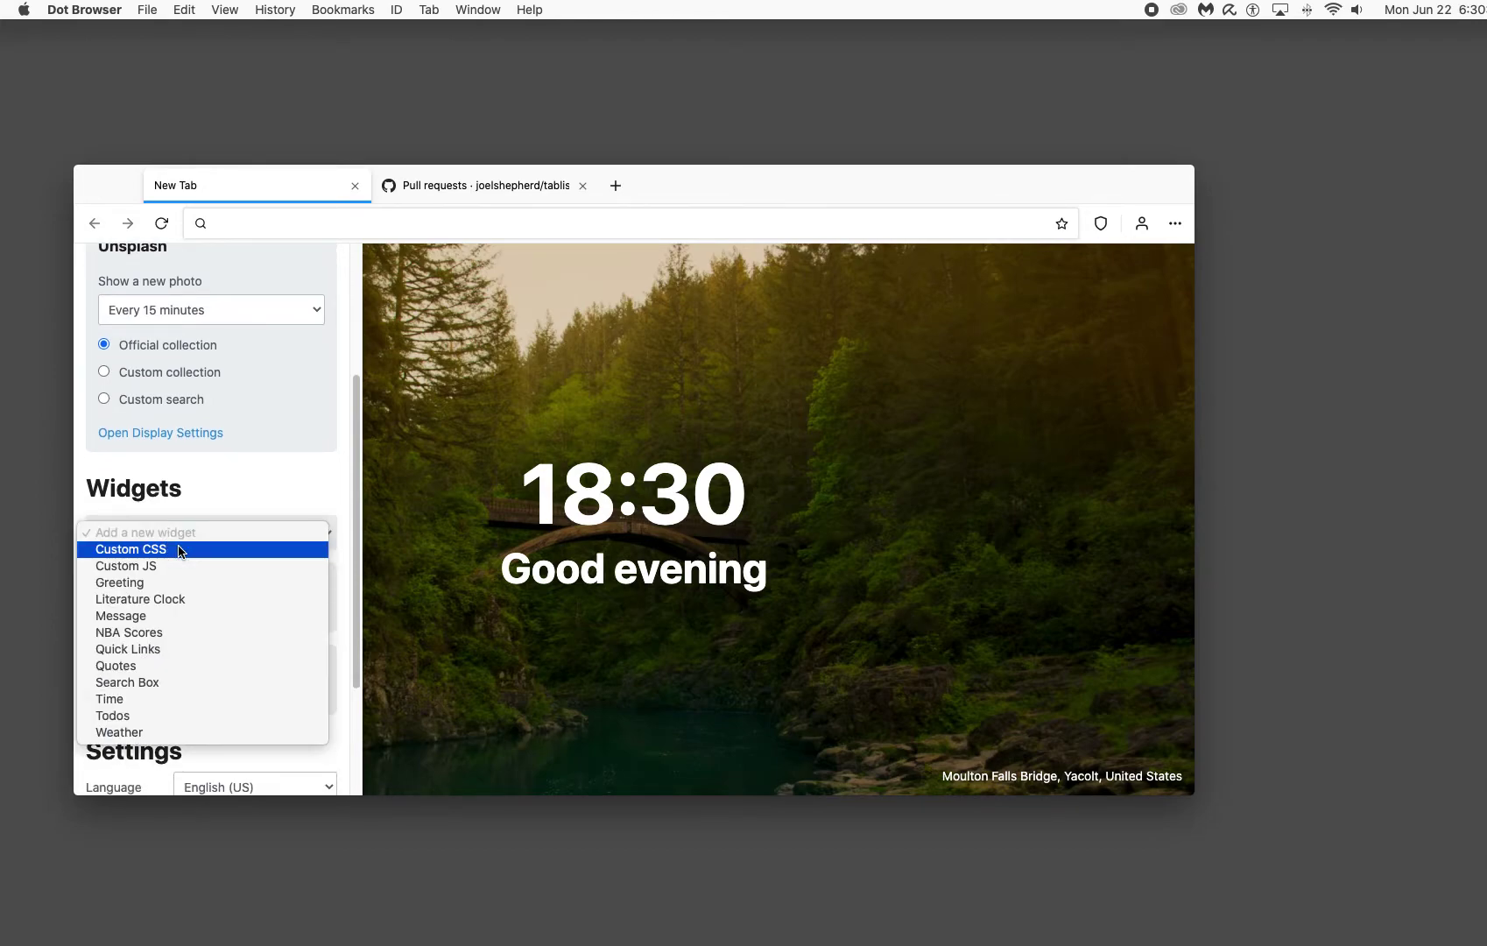
pyautogui.click(136, 734)
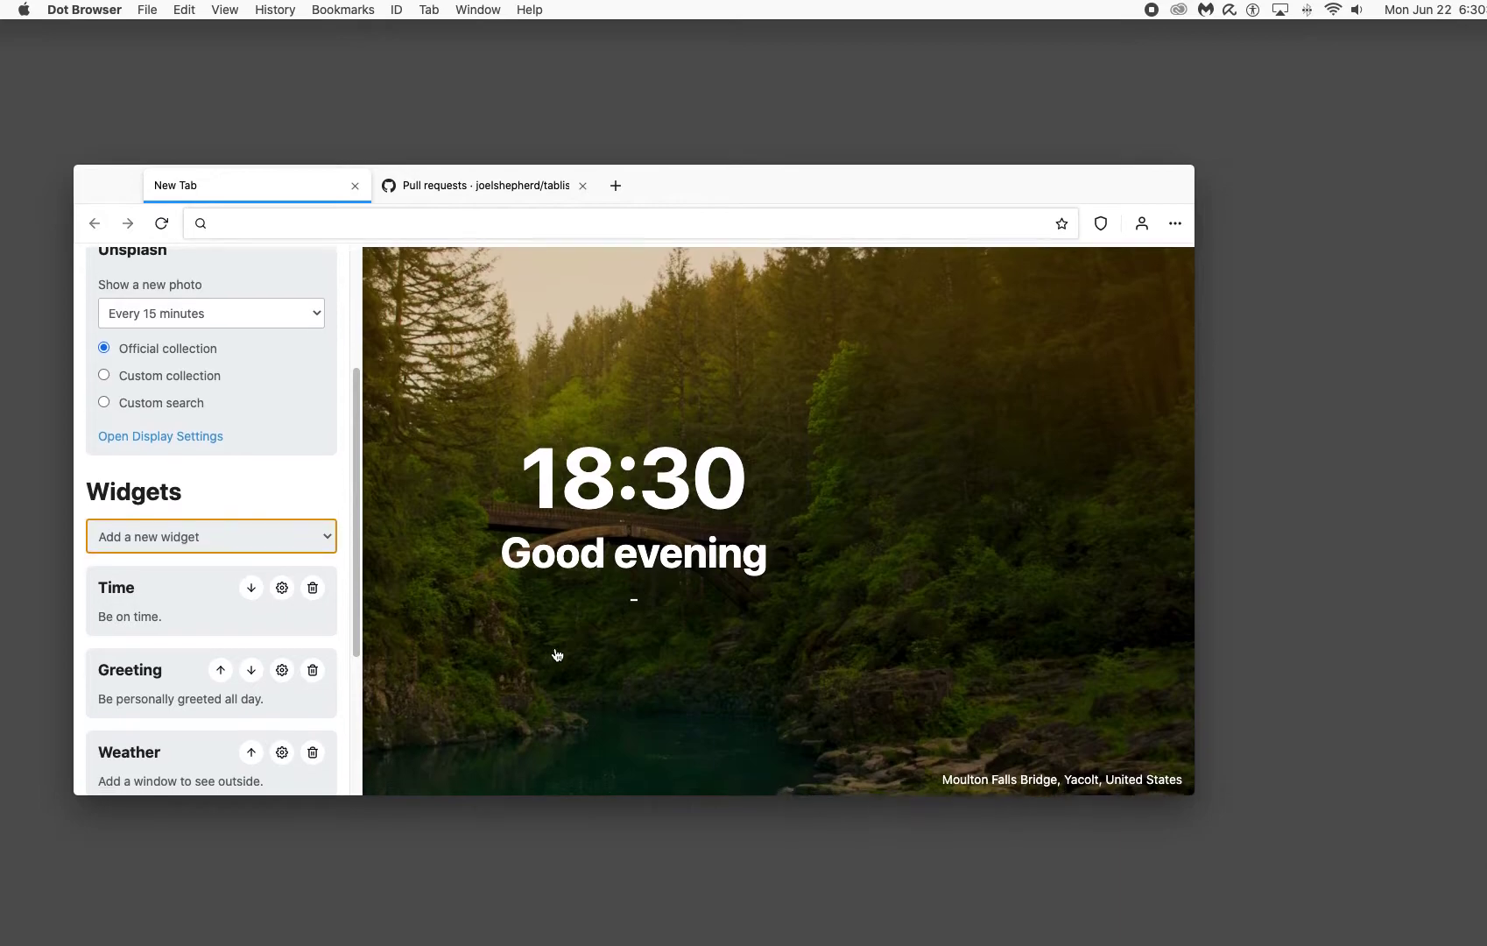
pyautogui.scroll(-2, 175, 613)
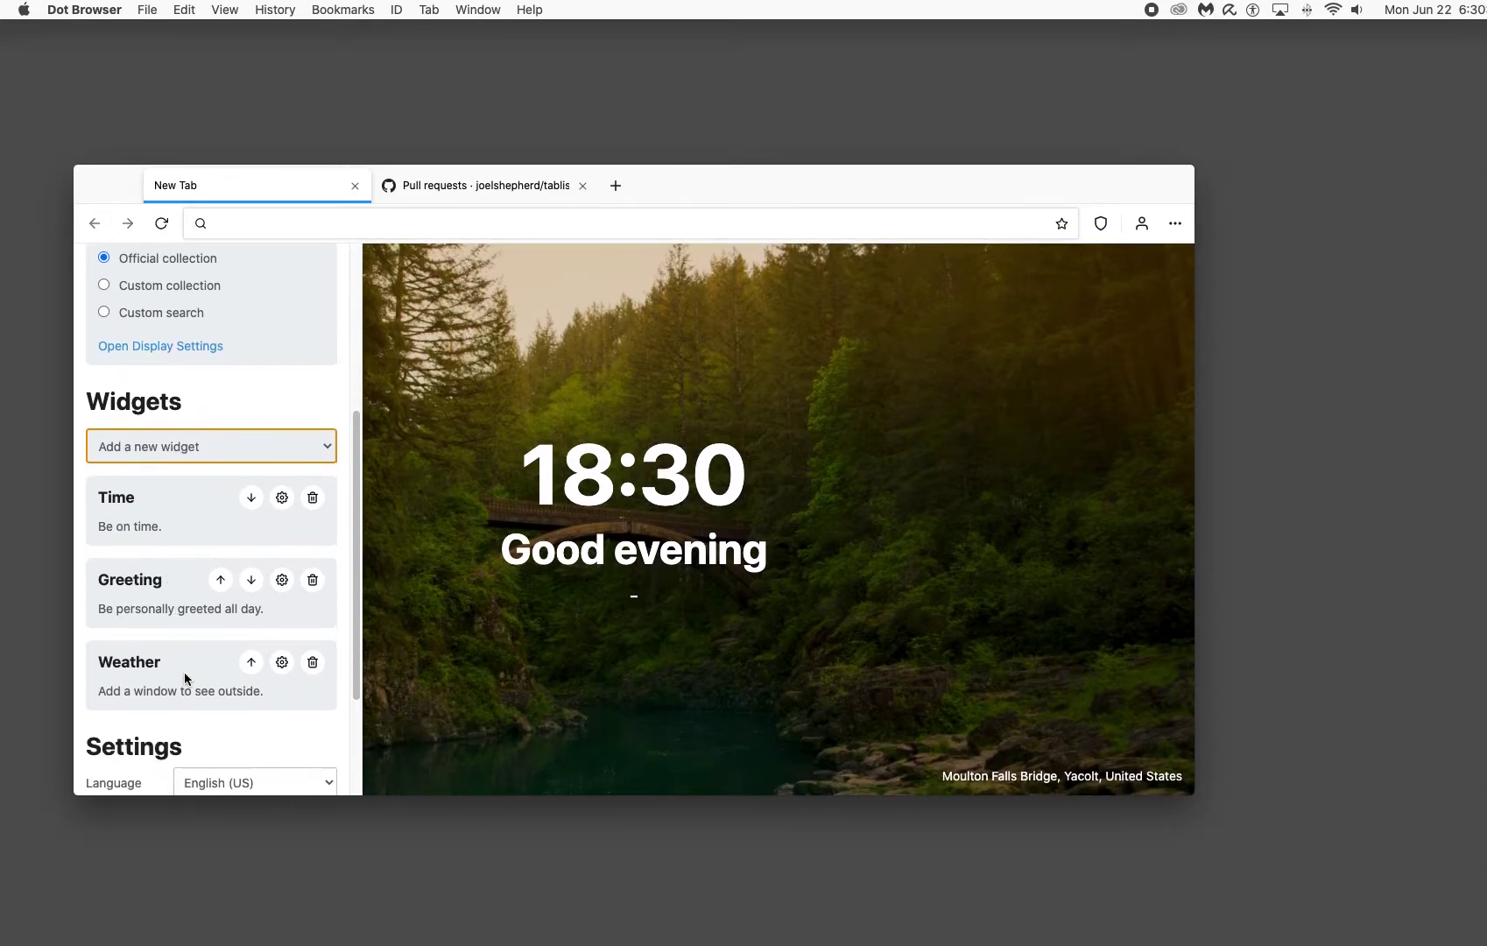
pyautogui.click(188, 451)
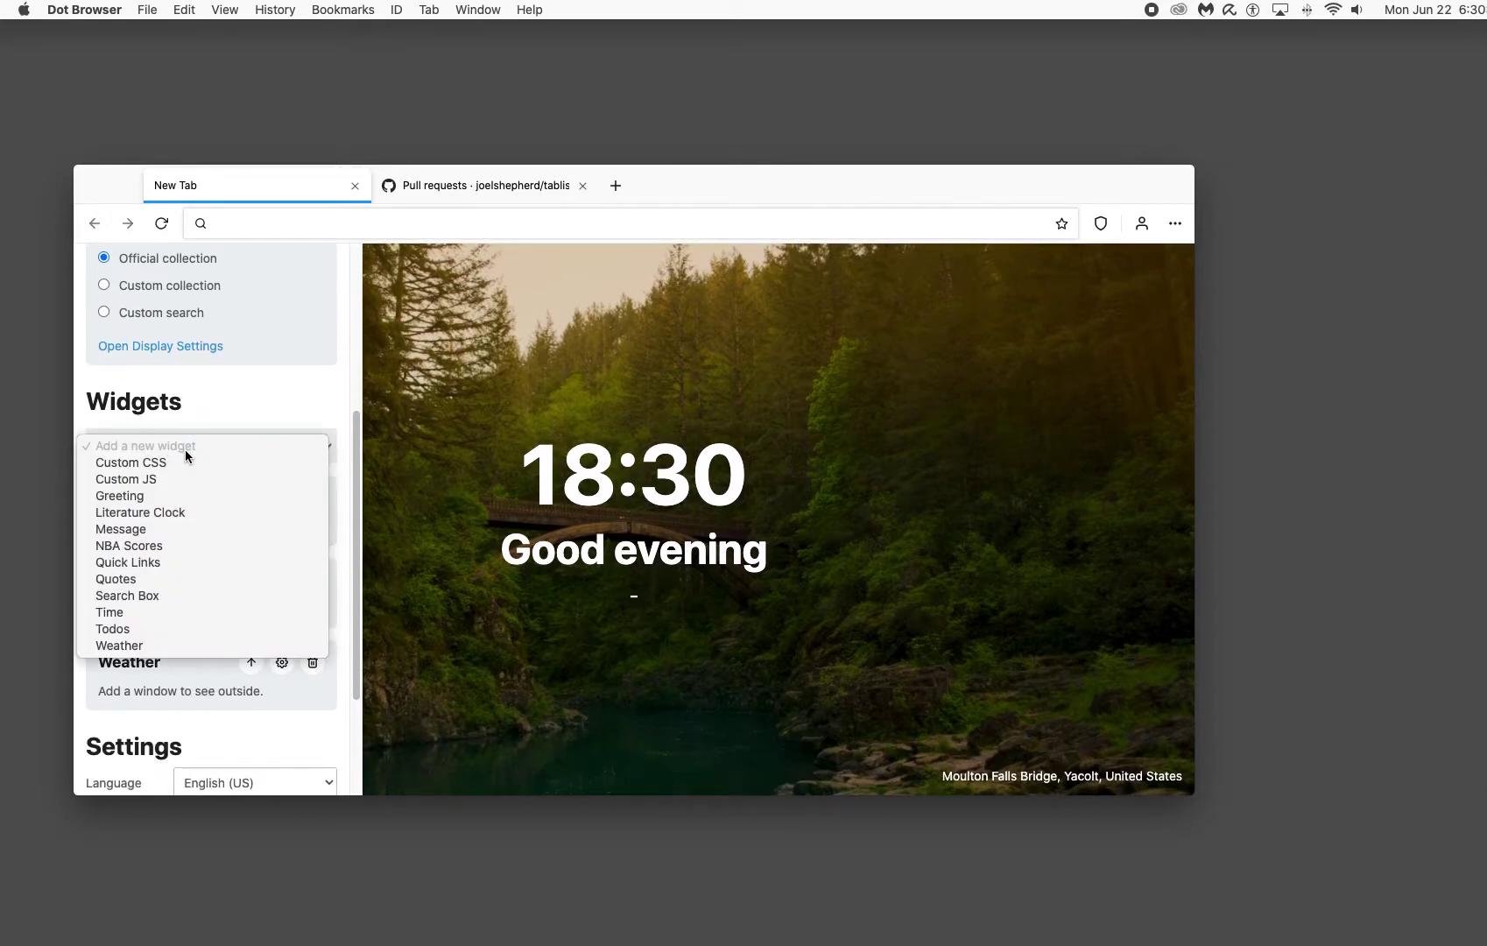
pyautogui.click(140, 447)
pyautogui.click(139, 447)
pyautogui.click(147, 402)
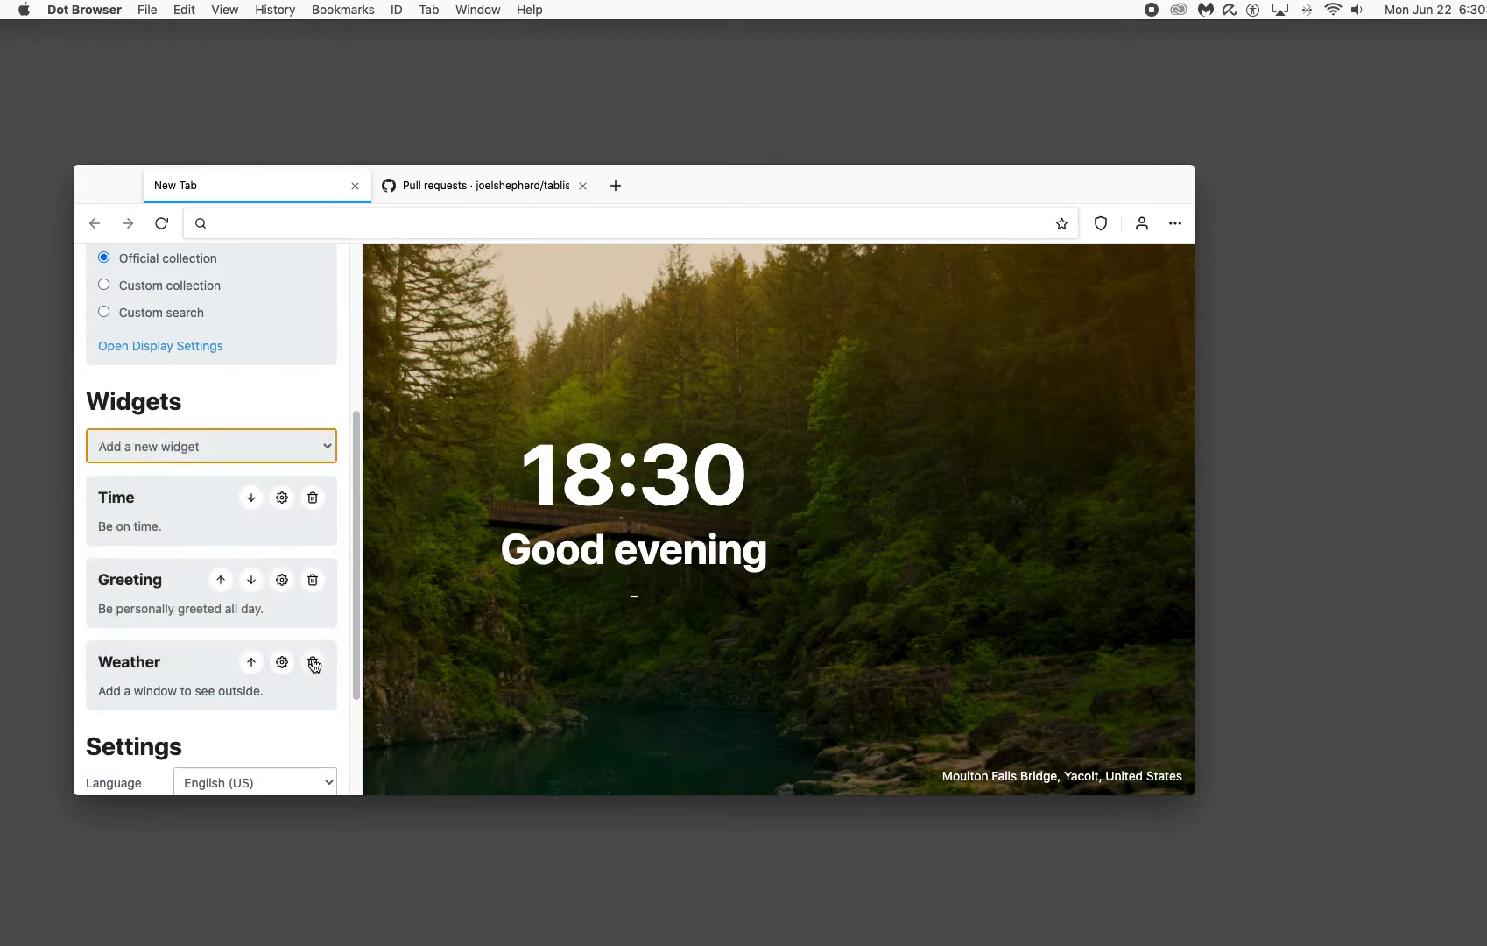
pyautogui.click(313, 661)
# Step: Set the Time widget to 12-hour digital with seconds and date, after briefly trying Analogue
pyautogui.click(131, 501)
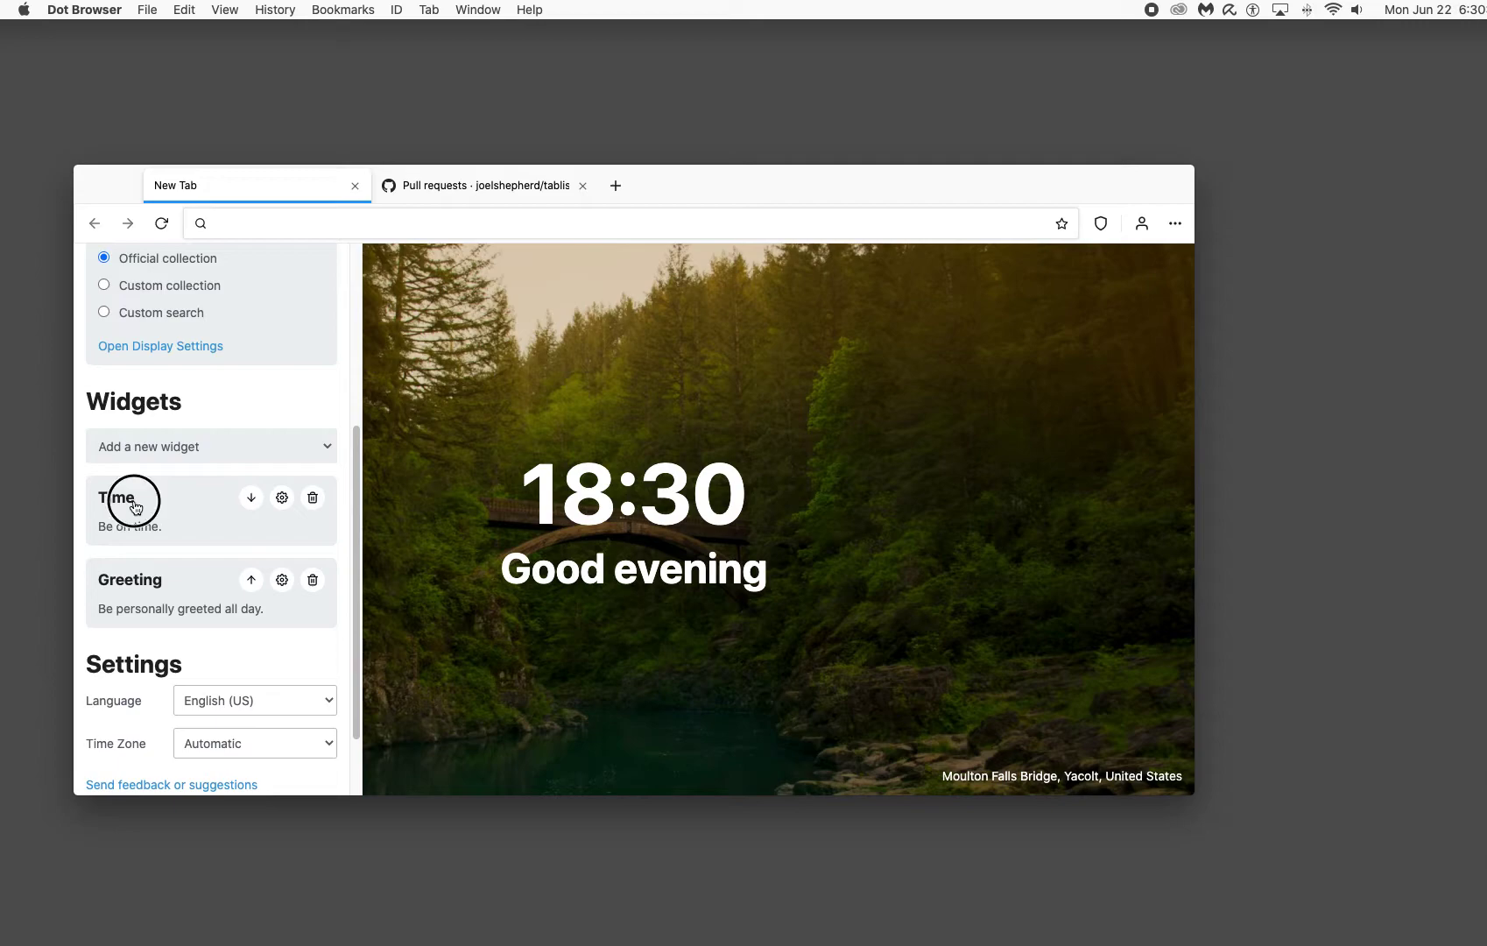
pyautogui.click(136, 563)
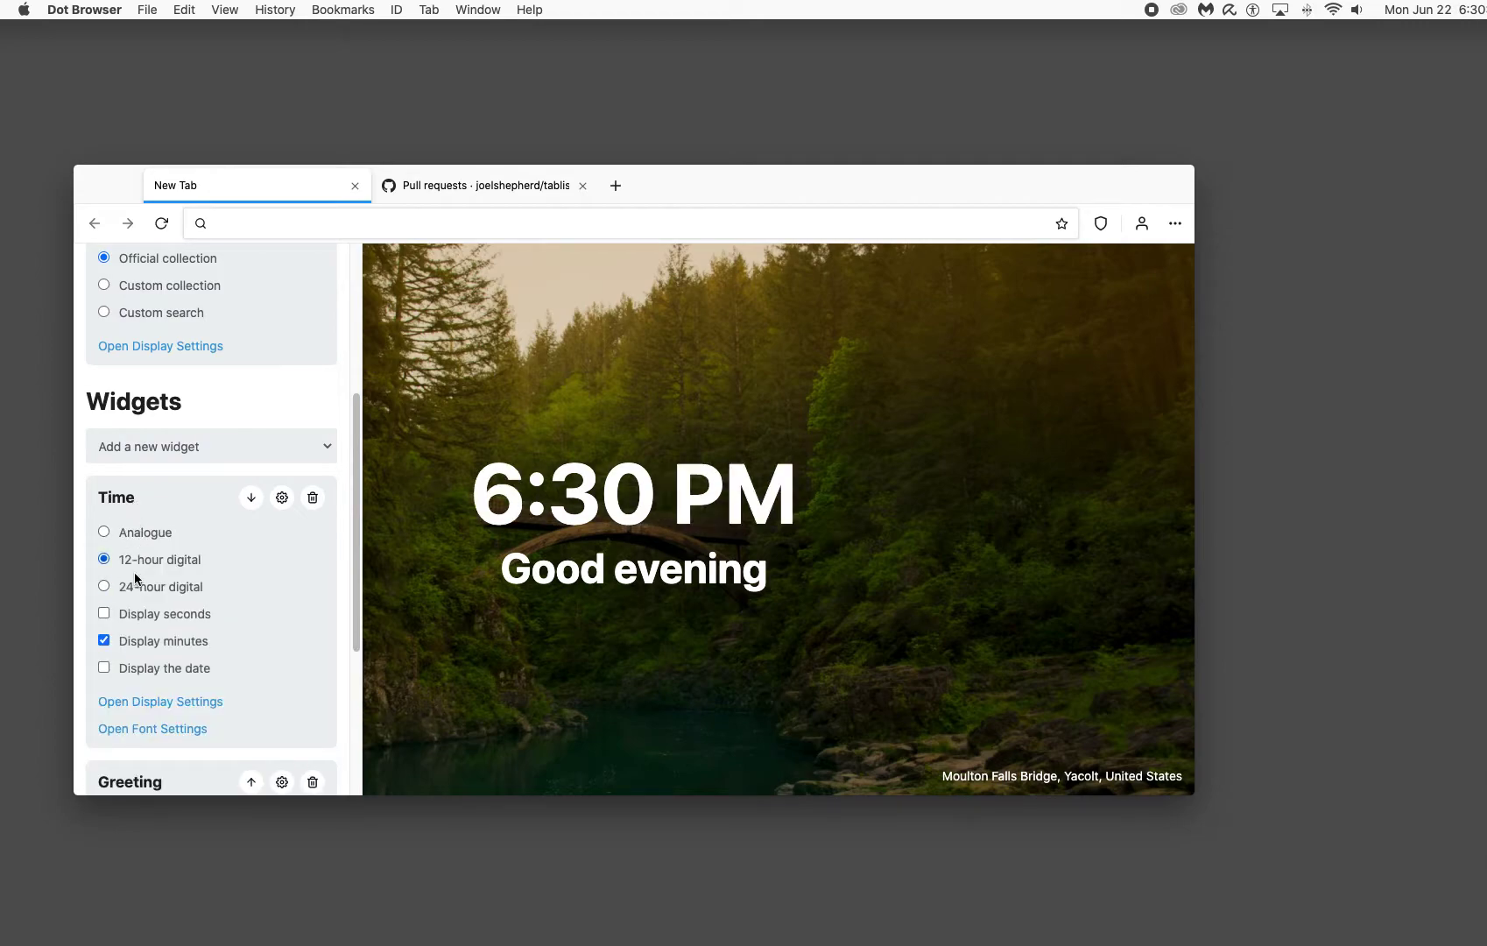
pyautogui.click(154, 618)
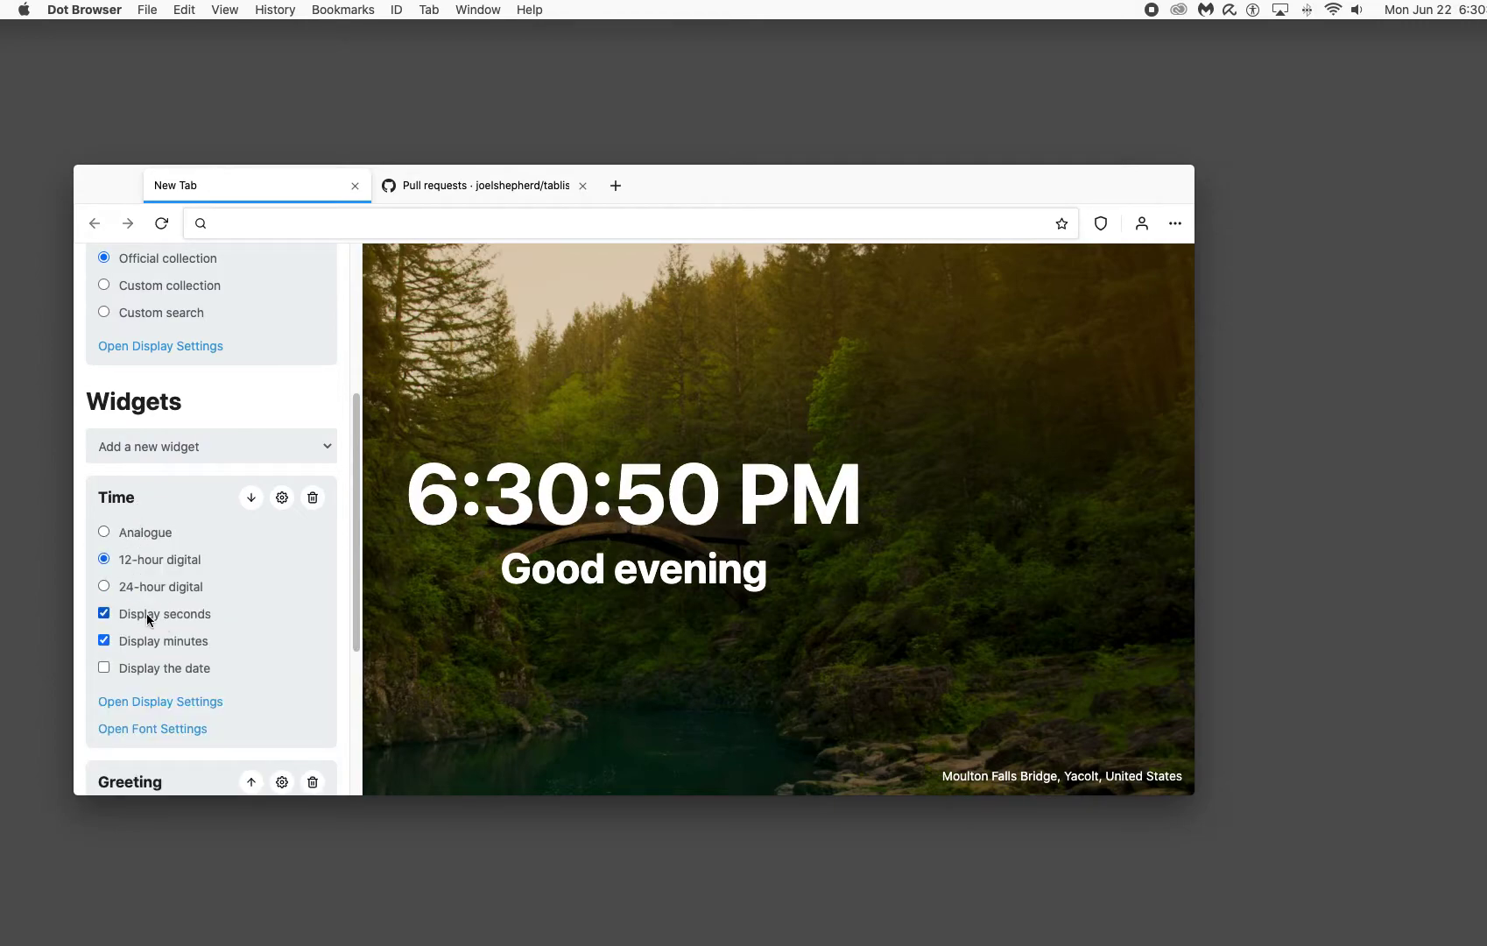
pyautogui.click(185, 670)
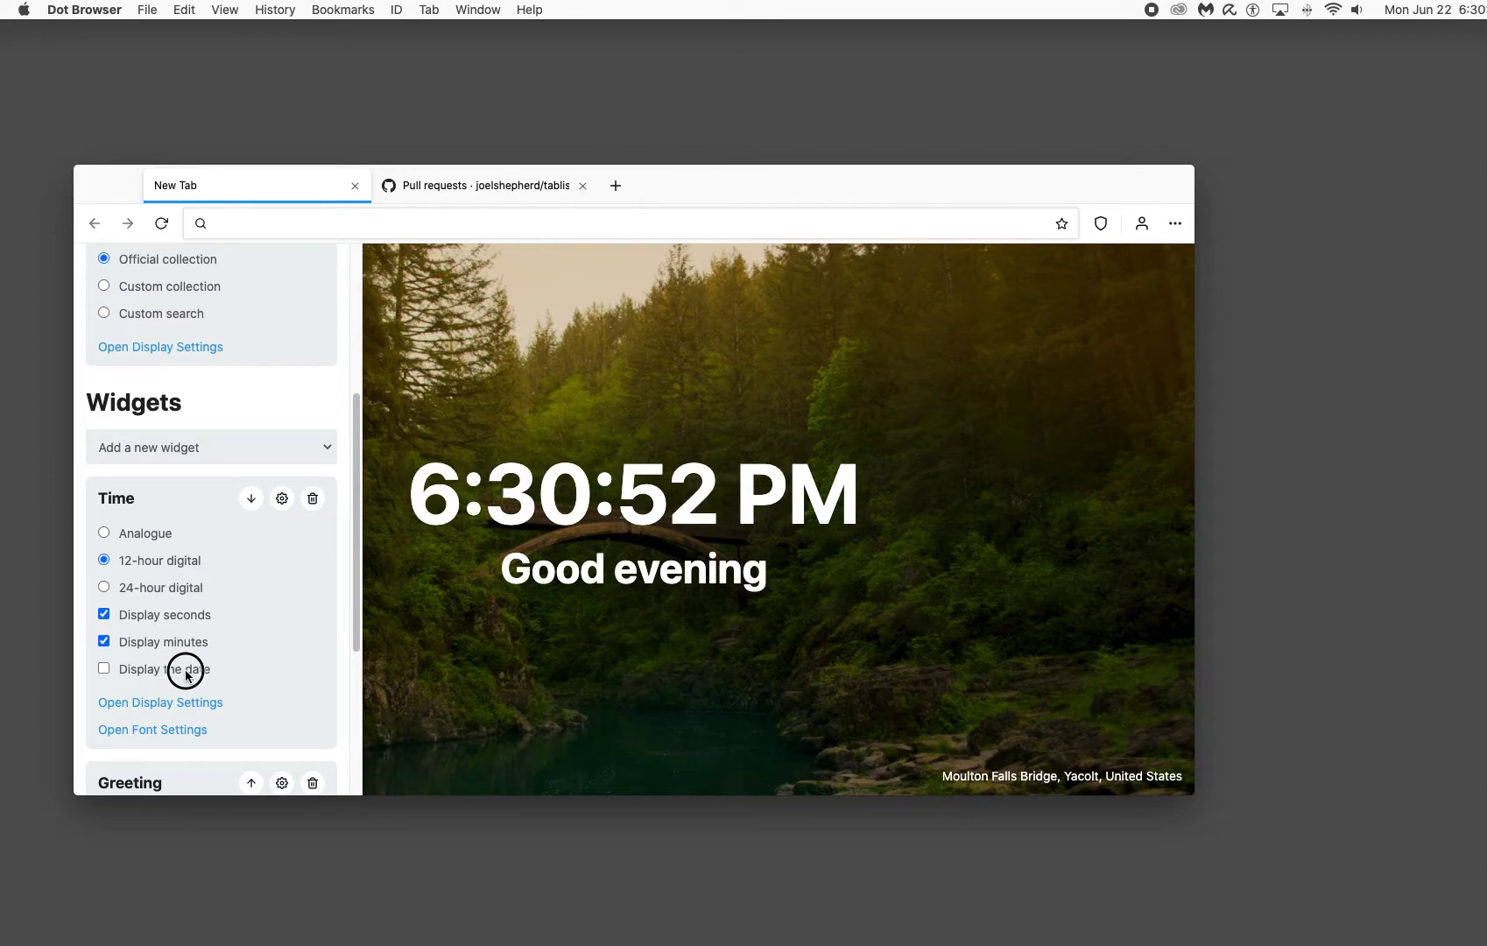
pyautogui.click(149, 532)
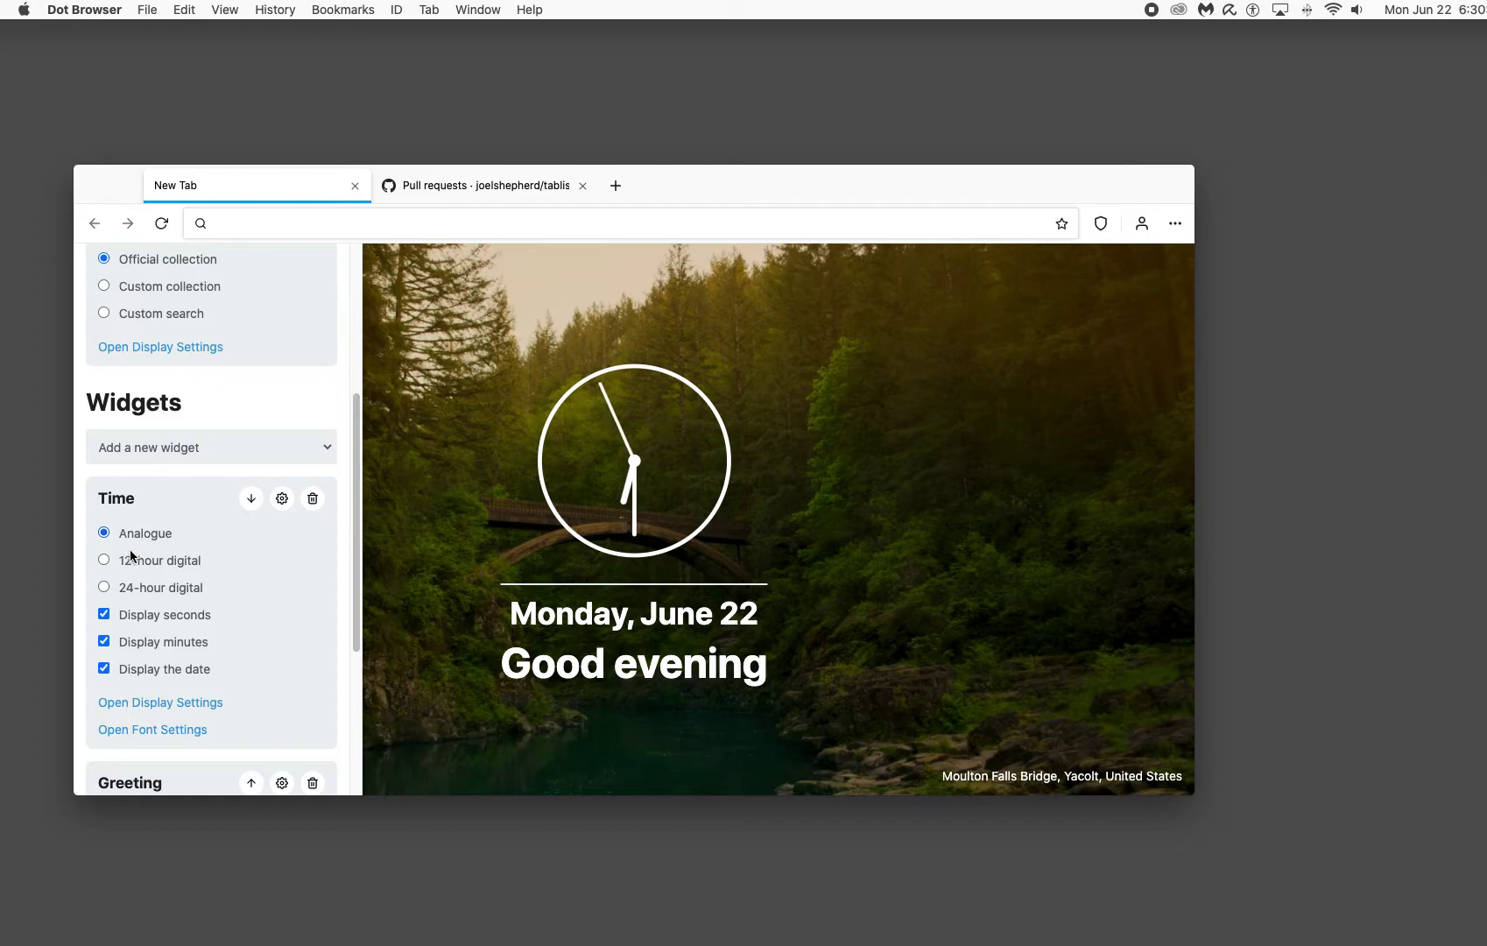
pyautogui.click(131, 560)
pyautogui.click(132, 503)
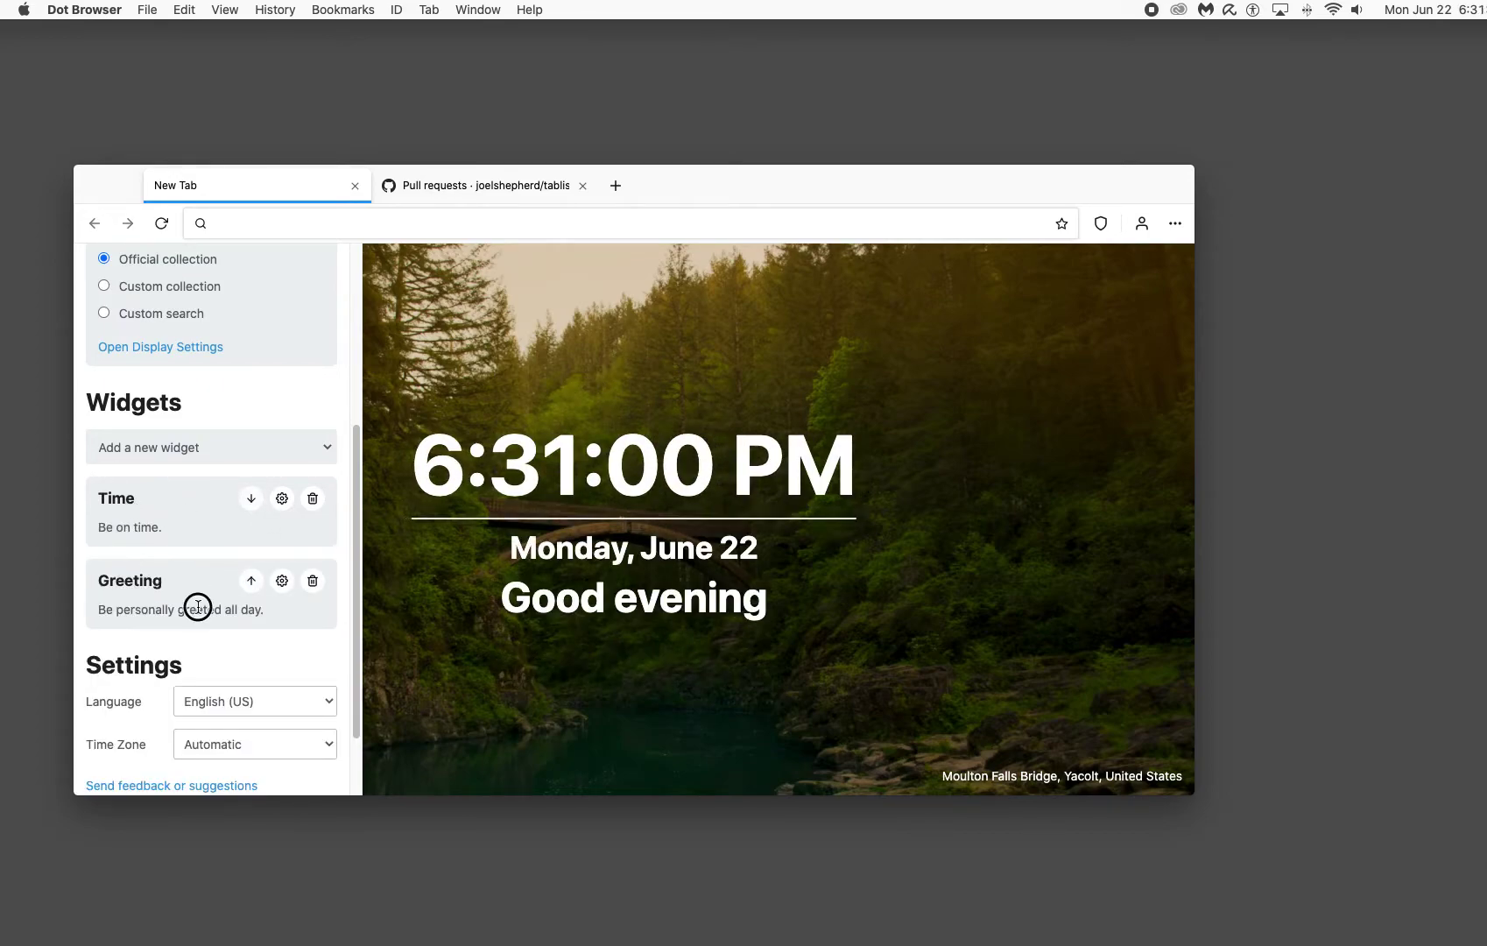
# Step: Enter the user's name in the Greeting widget's Name field
pyautogui.click(146, 589)
pyautogui.click(164, 639)
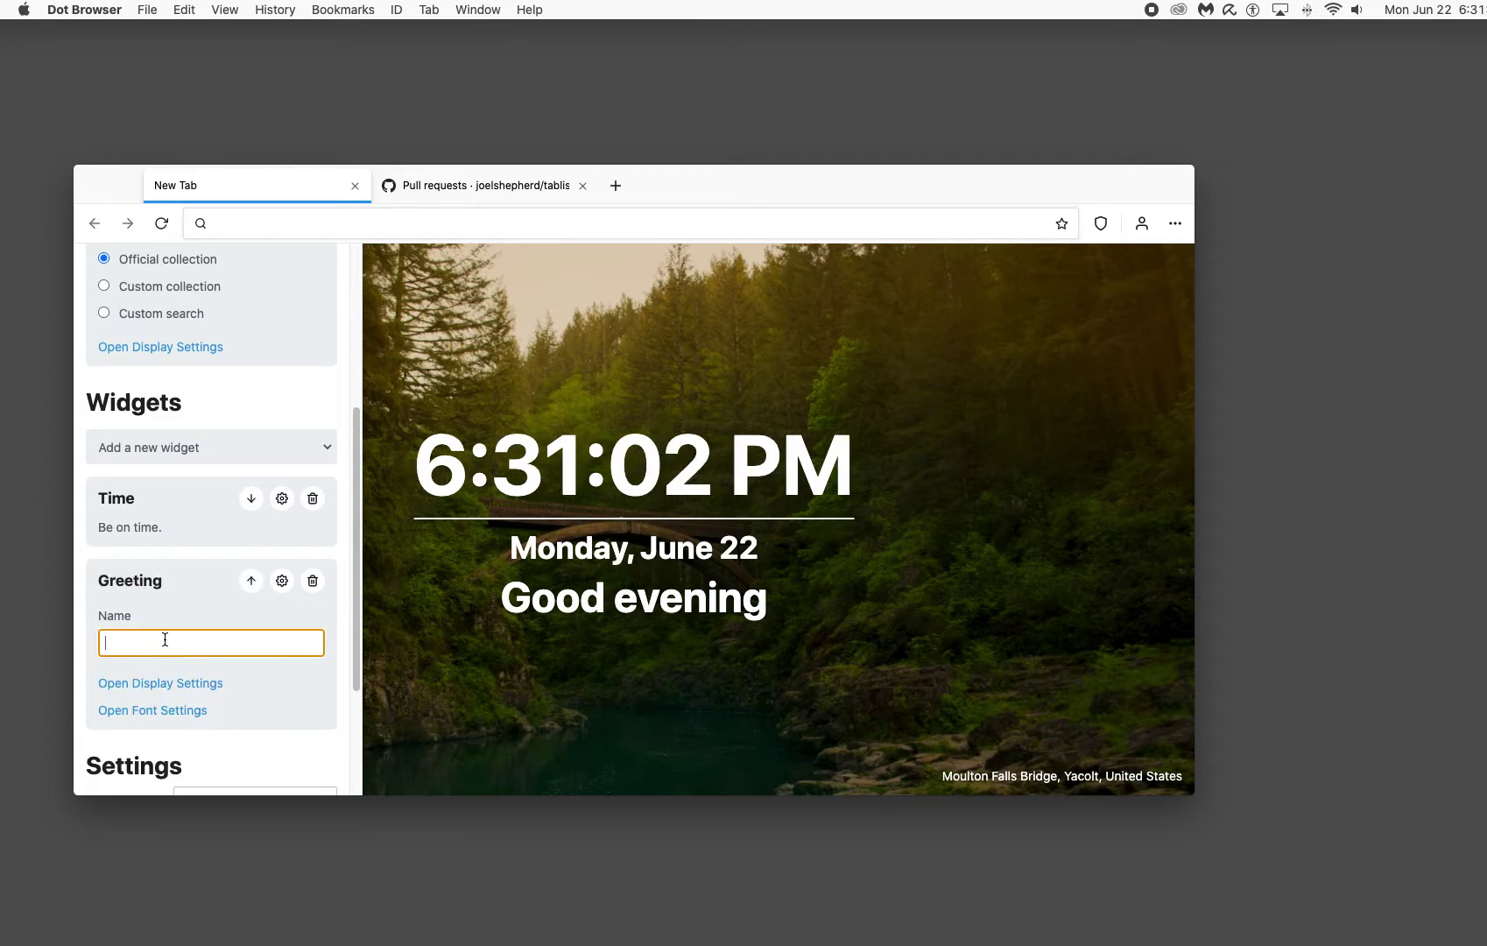
pyautogui.write('Ryan')
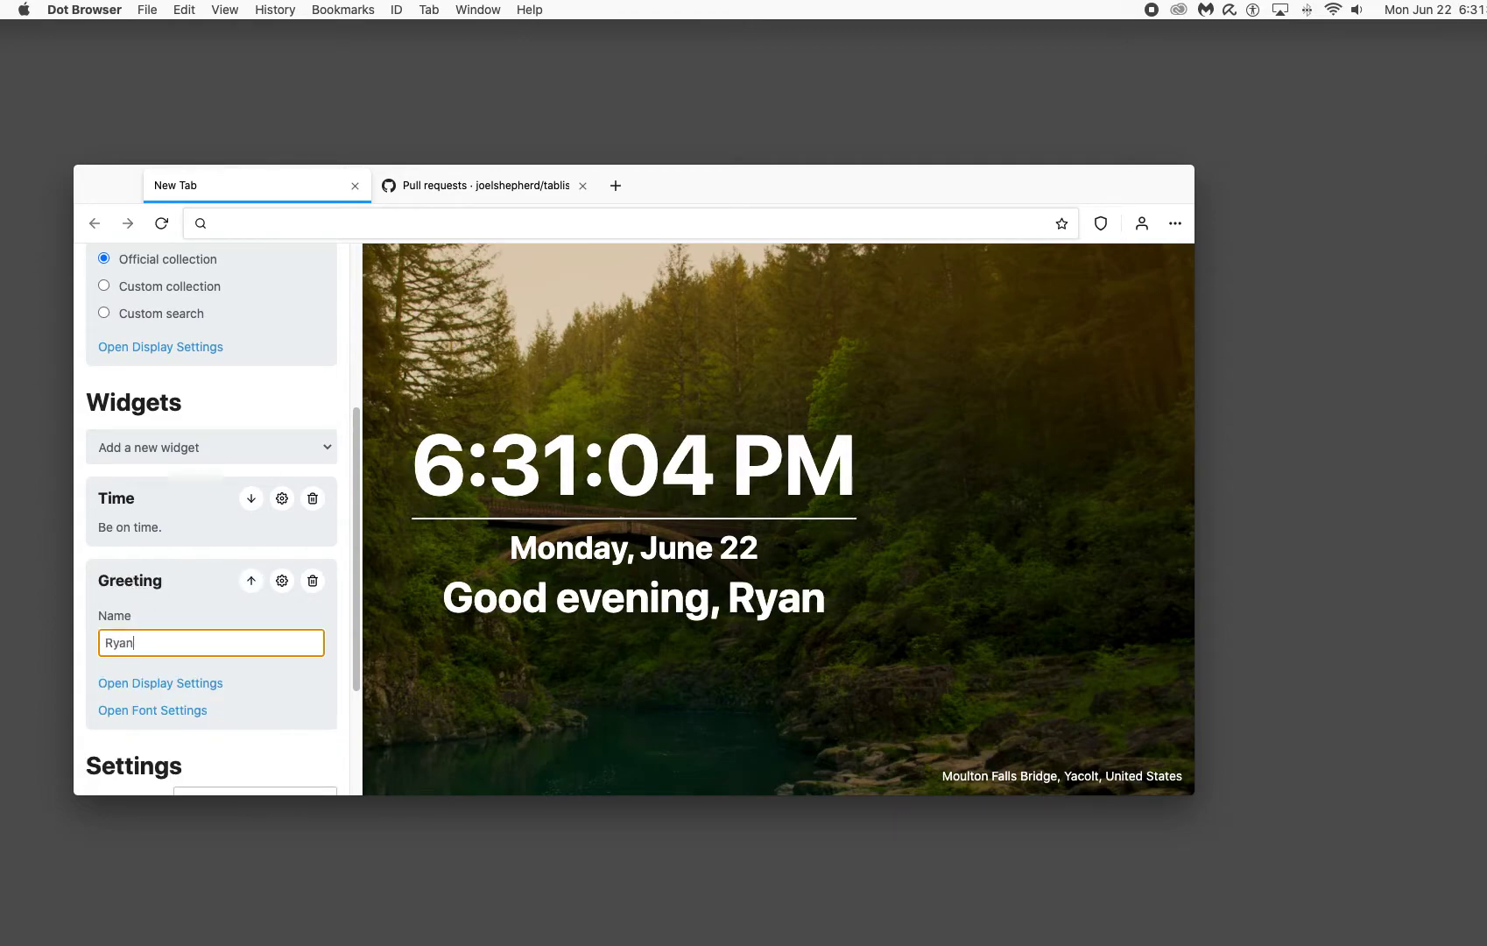
# Step: Set the greeting font to Courier New, after trying Comic Sans MS and Tahoma
pyautogui.scroll(-2, 148, 670)
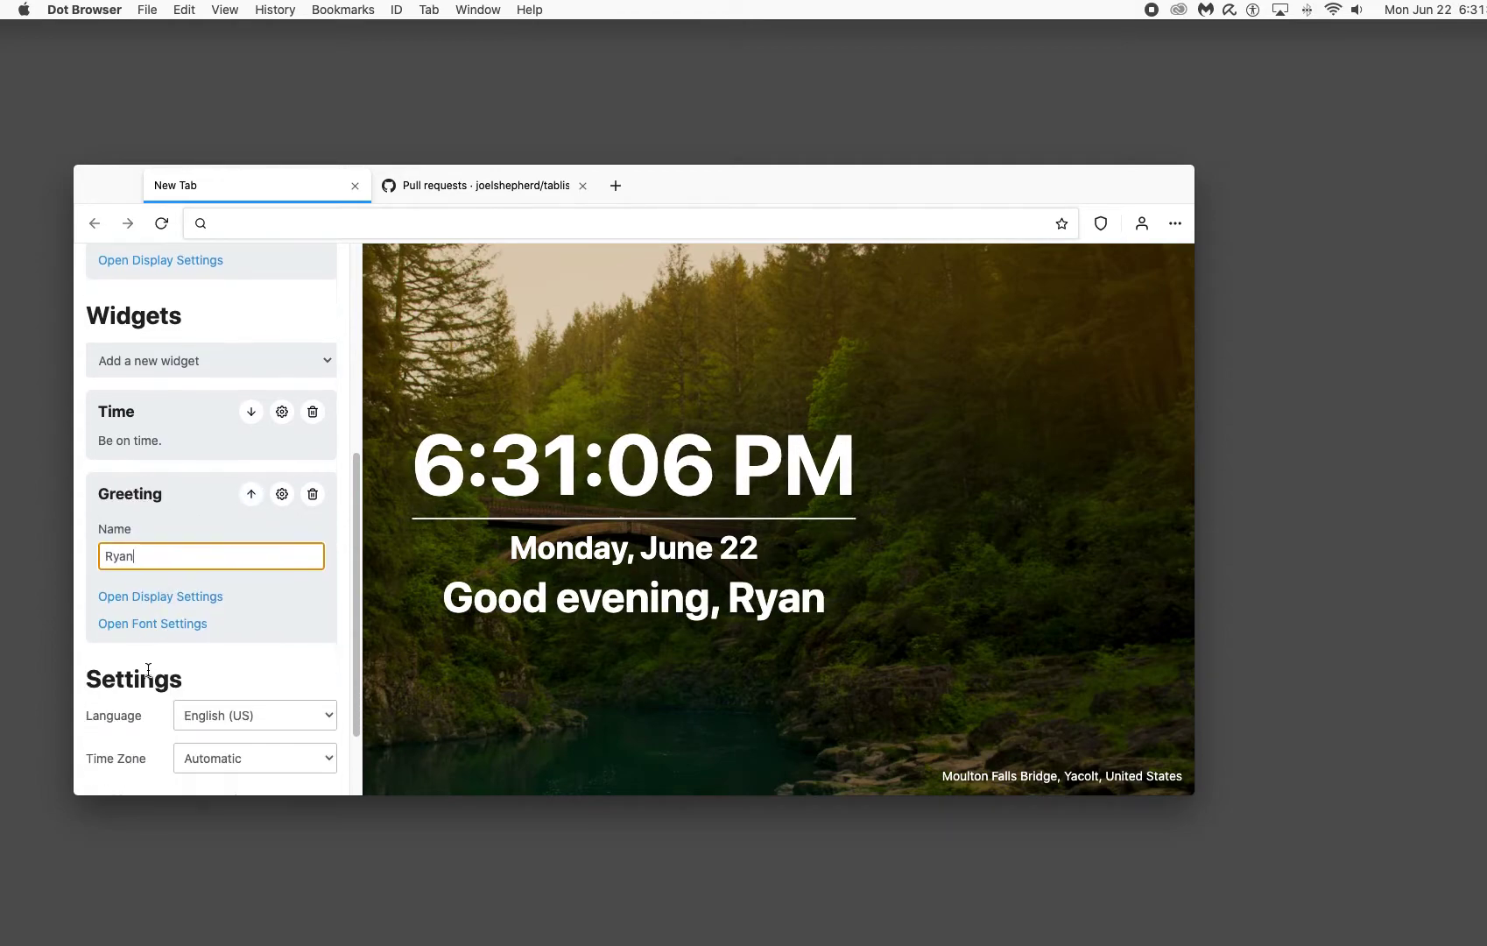
pyautogui.click(180, 624)
pyautogui.click(146, 673)
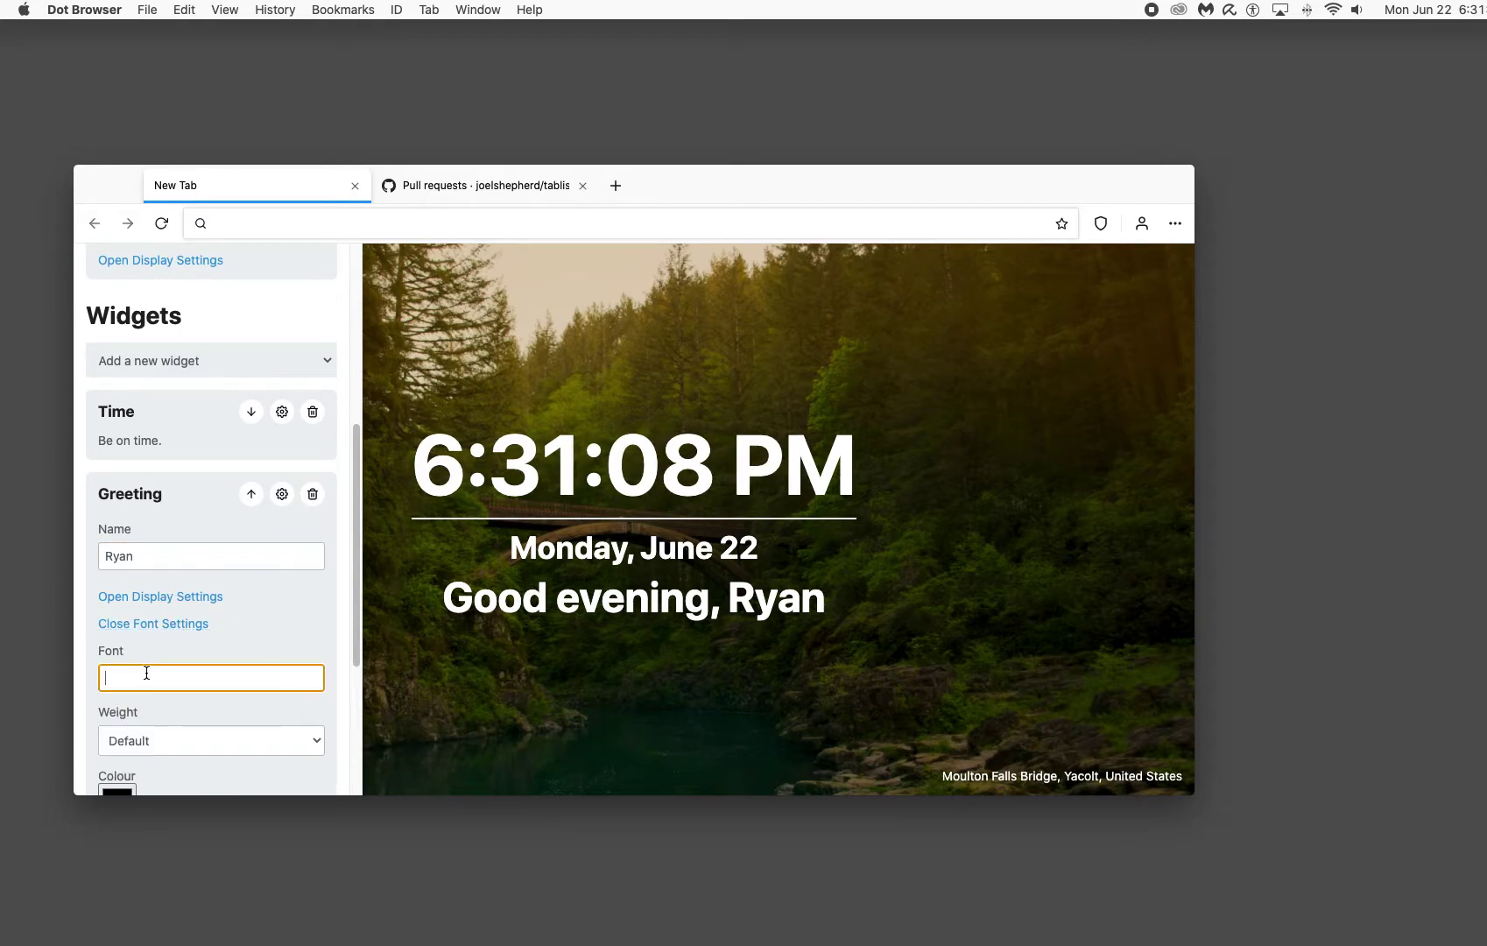
pyautogui.write('Comic S')
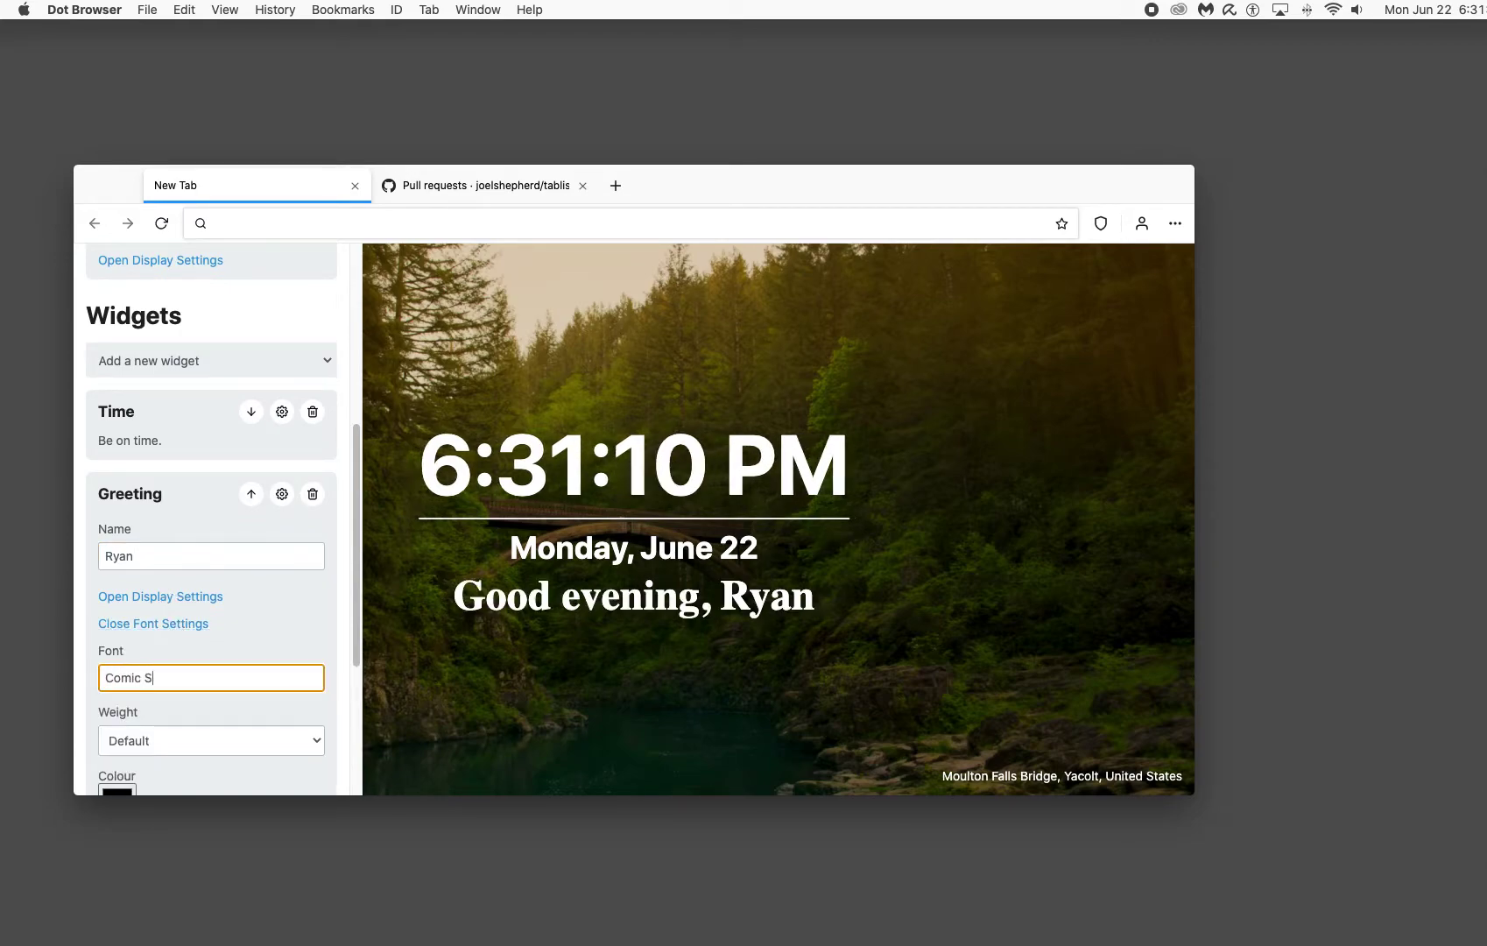
pyautogui.write('ans MS')
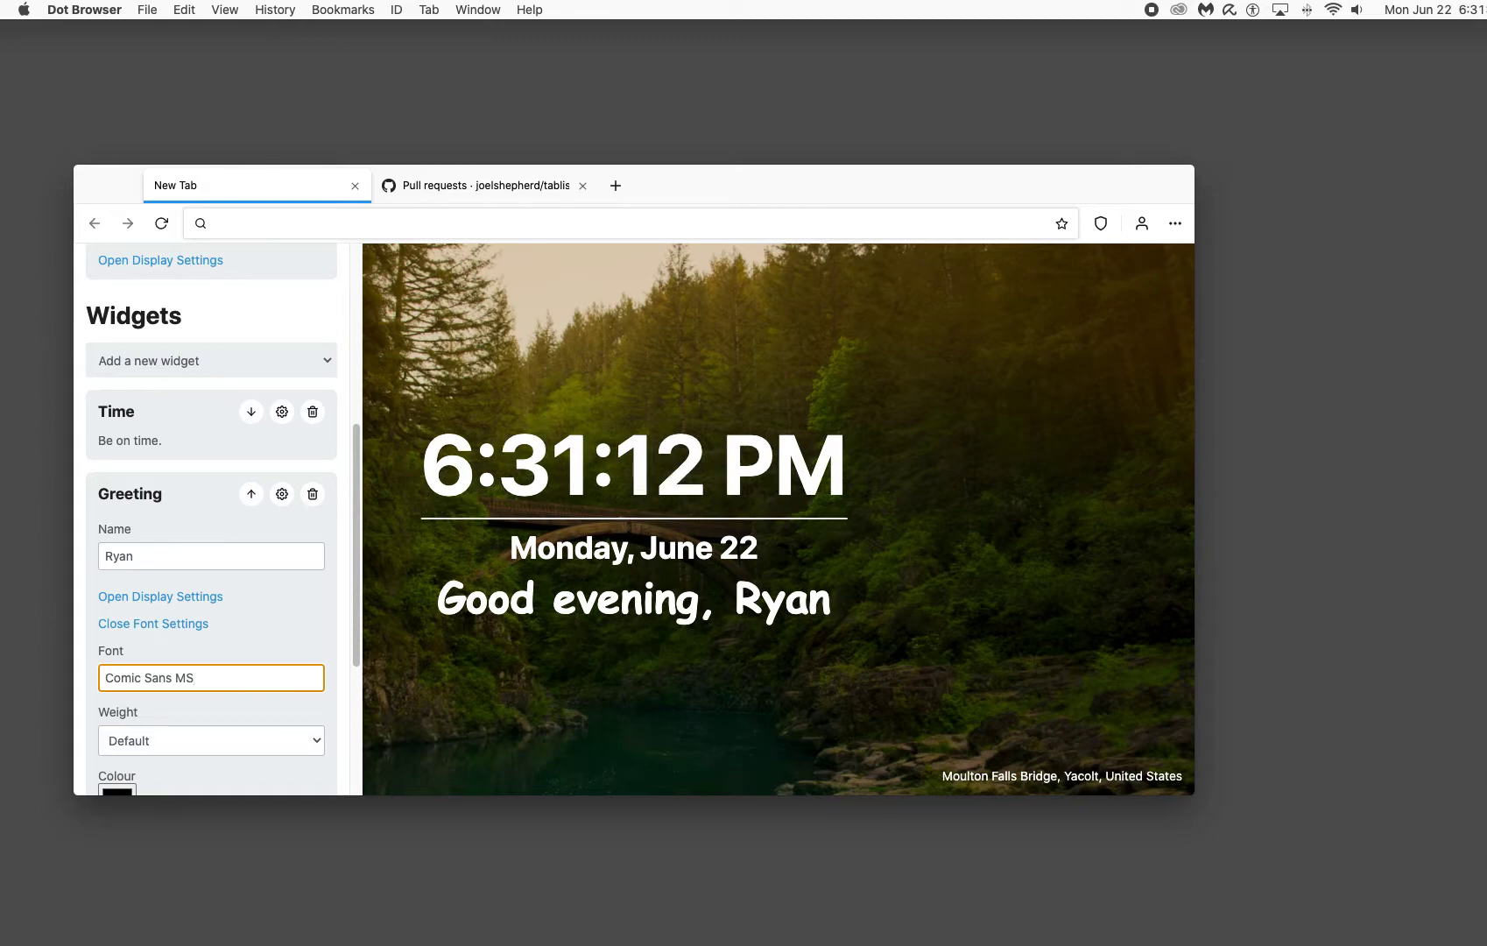
pyautogui.press('super+a')
pyautogui.press('BackSpace')
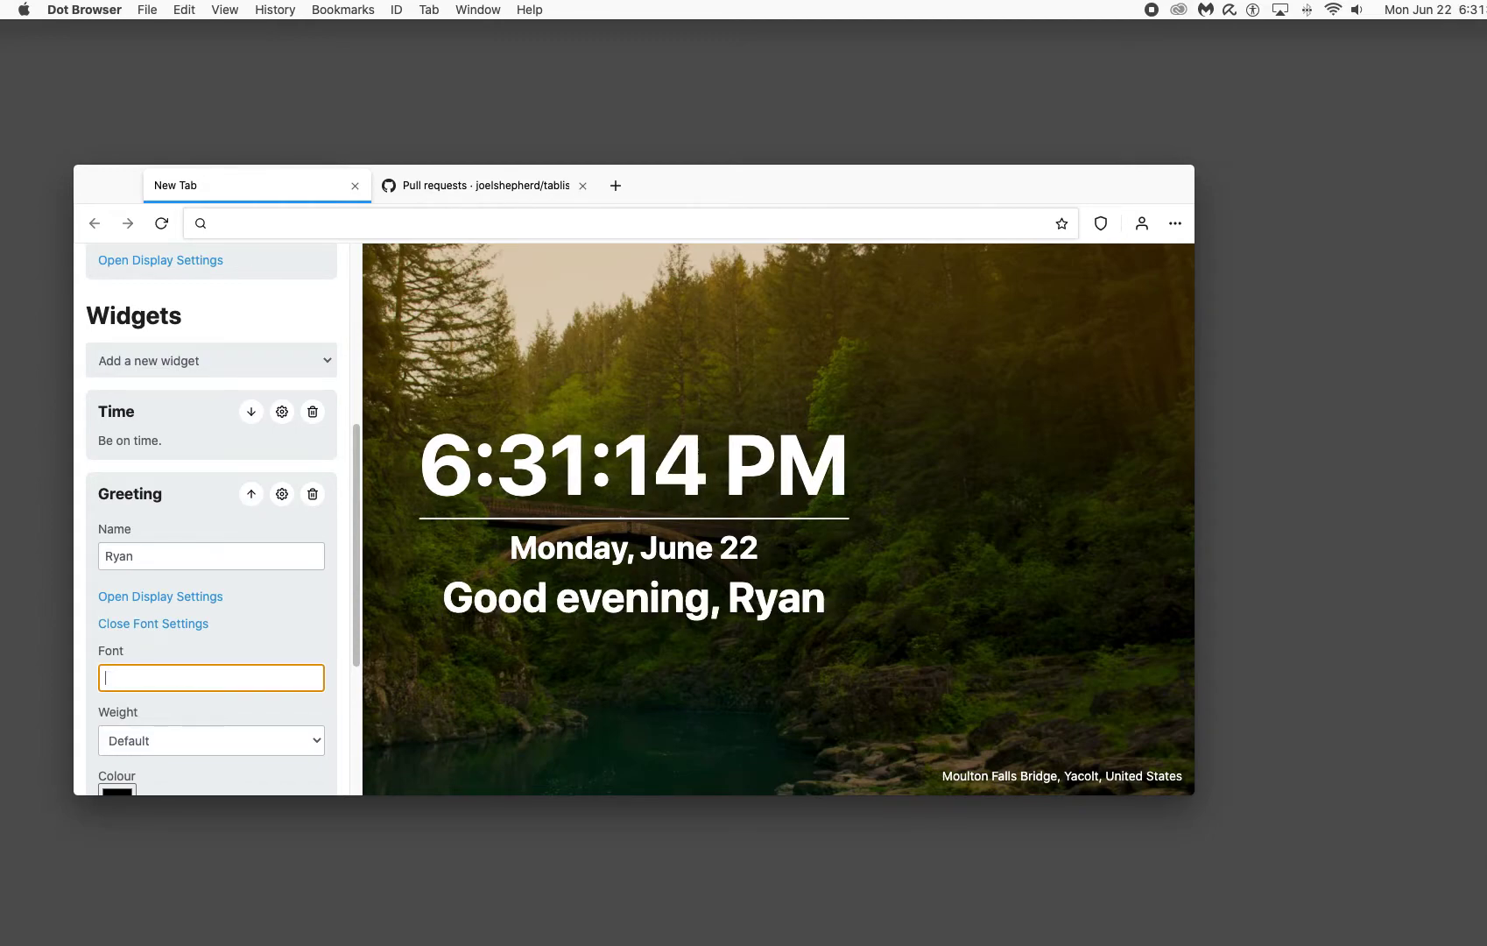
pyautogui.write('Tahoma')
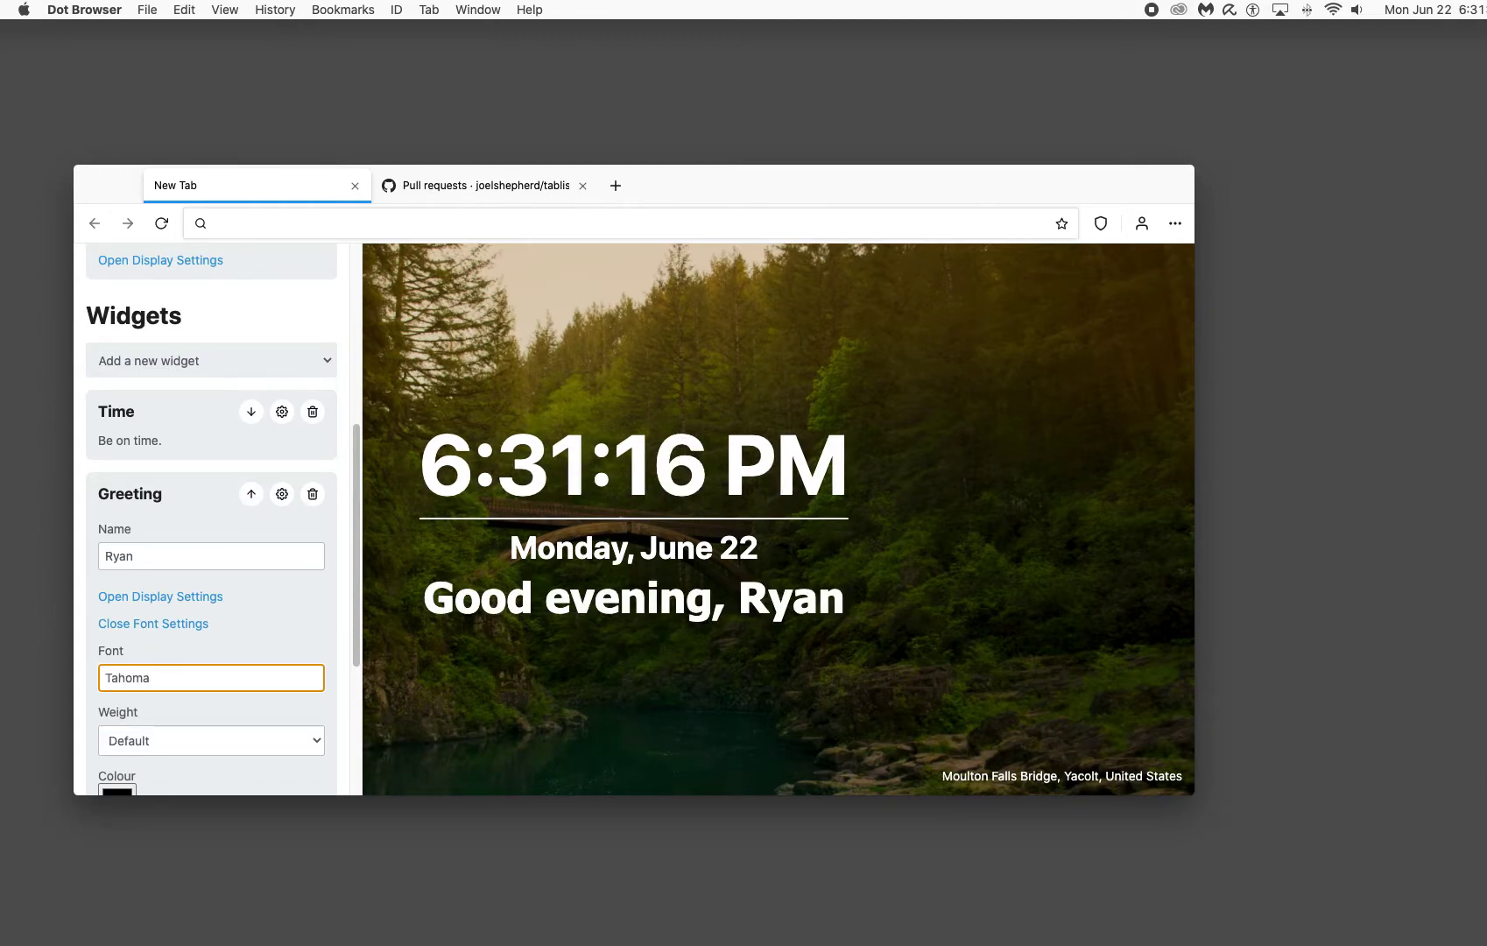
pyautogui.press('super+a')
pyautogui.press('BackSpace')
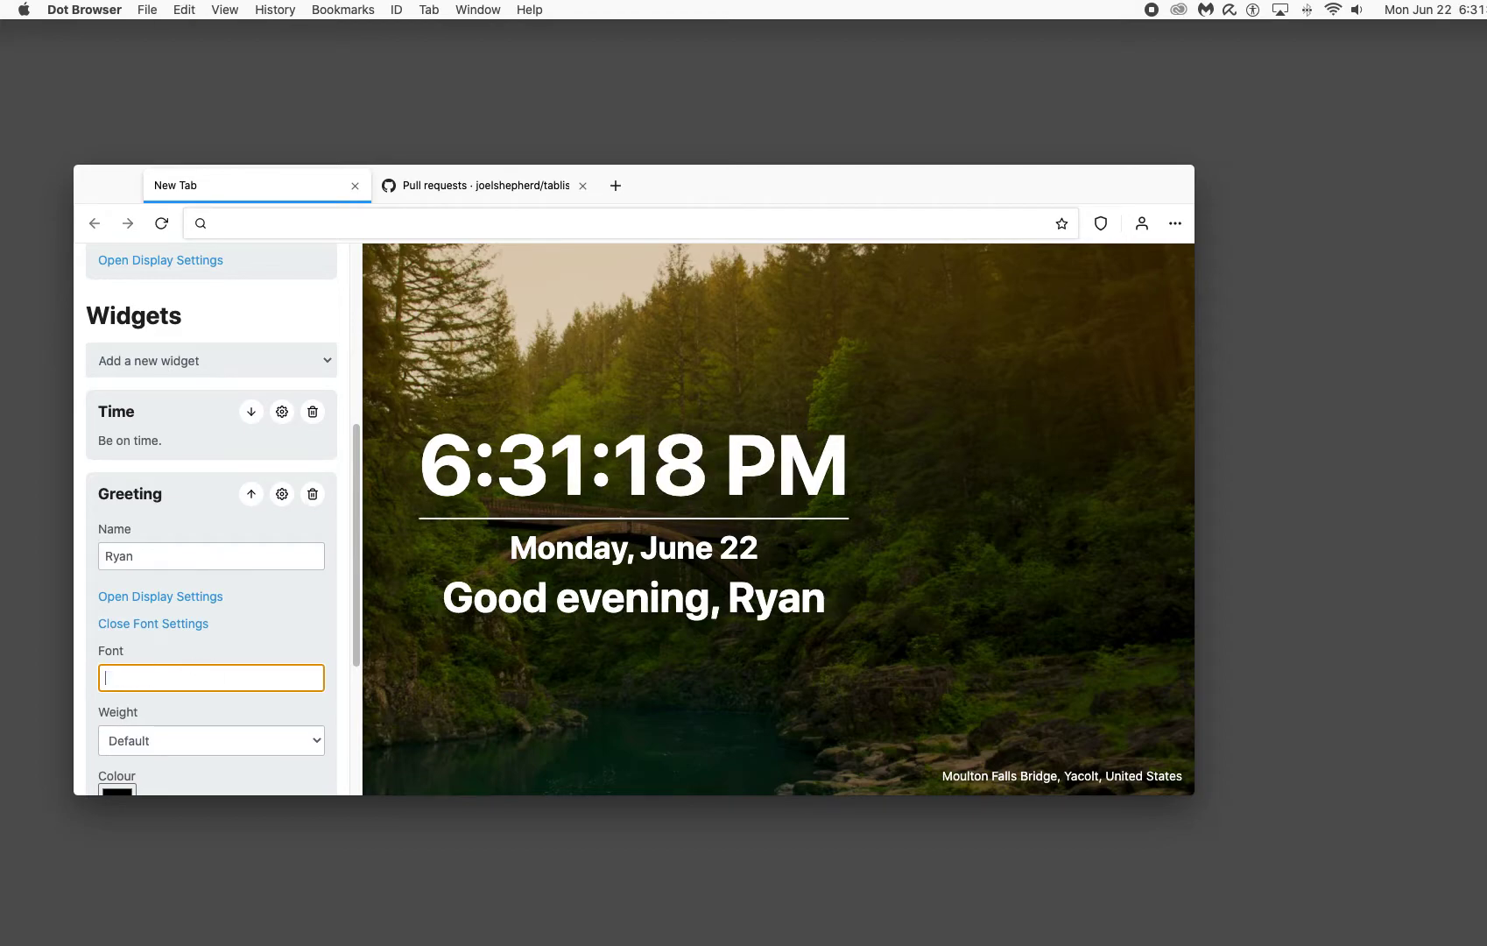
pyautogui.write('Courier New')
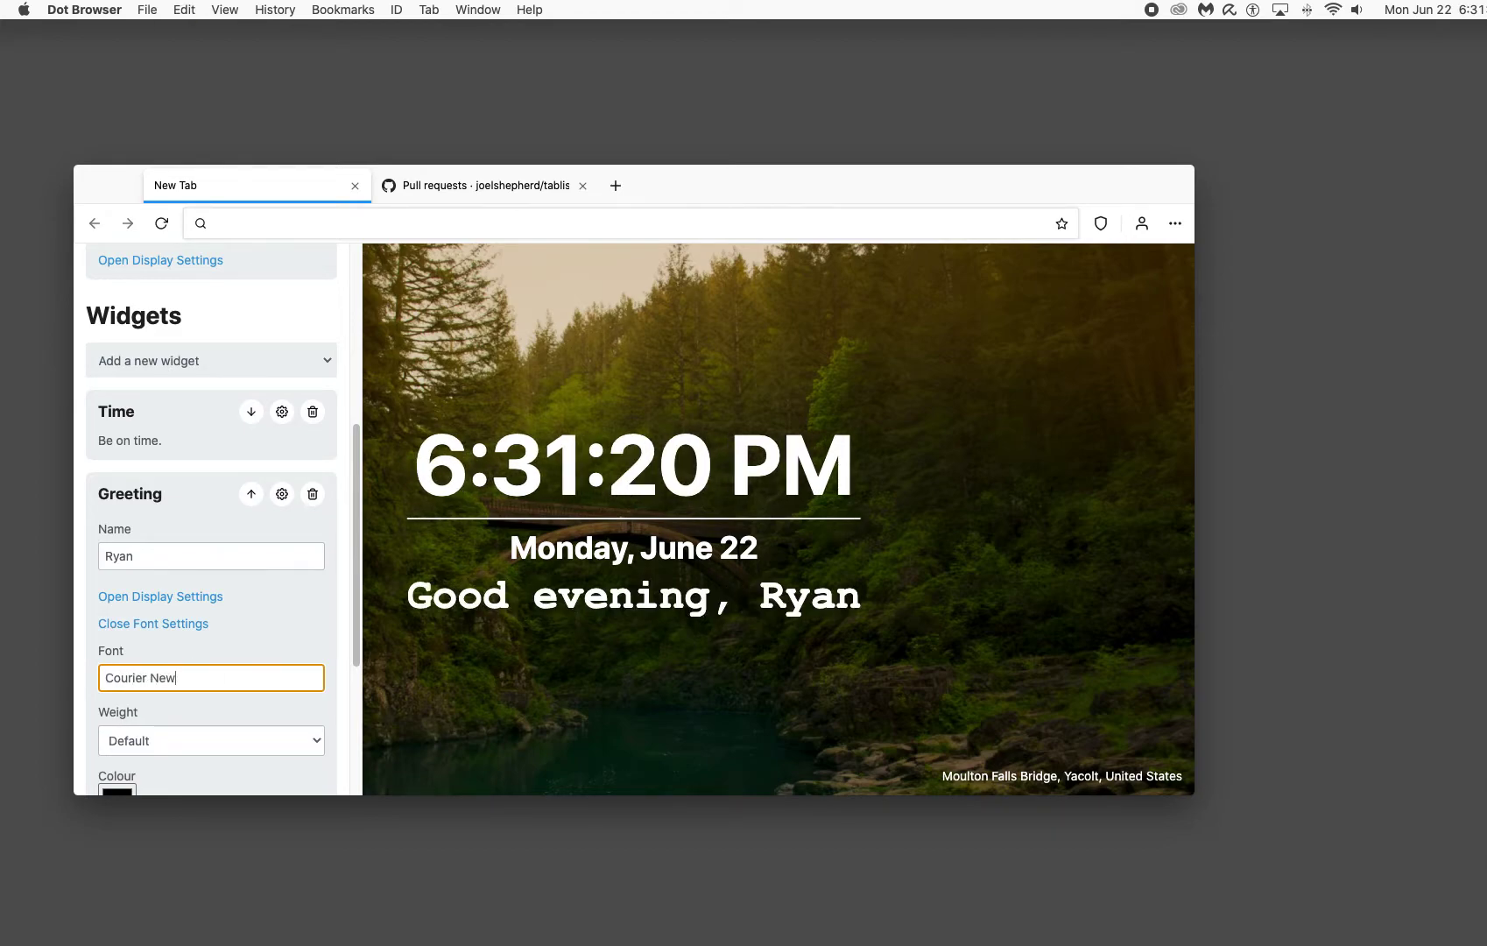
# Step: Set the greeting weight to Black, after trying Bold, Medium and Regular
pyautogui.click(276, 741)
pyautogui.click(173, 842)
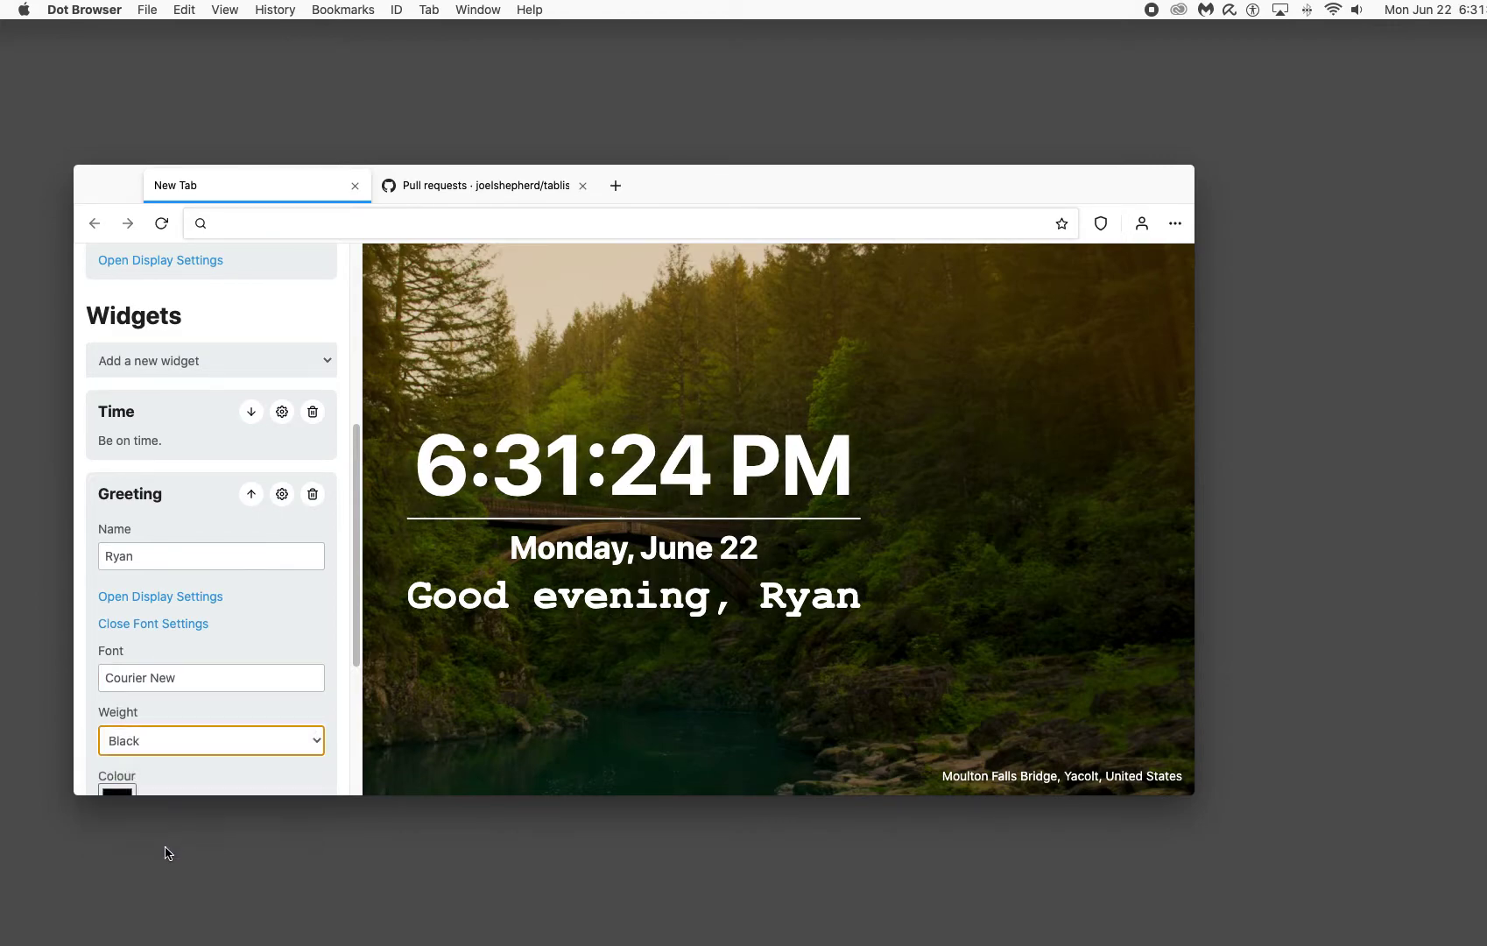
pyautogui.click(161, 749)
pyautogui.click(153, 724)
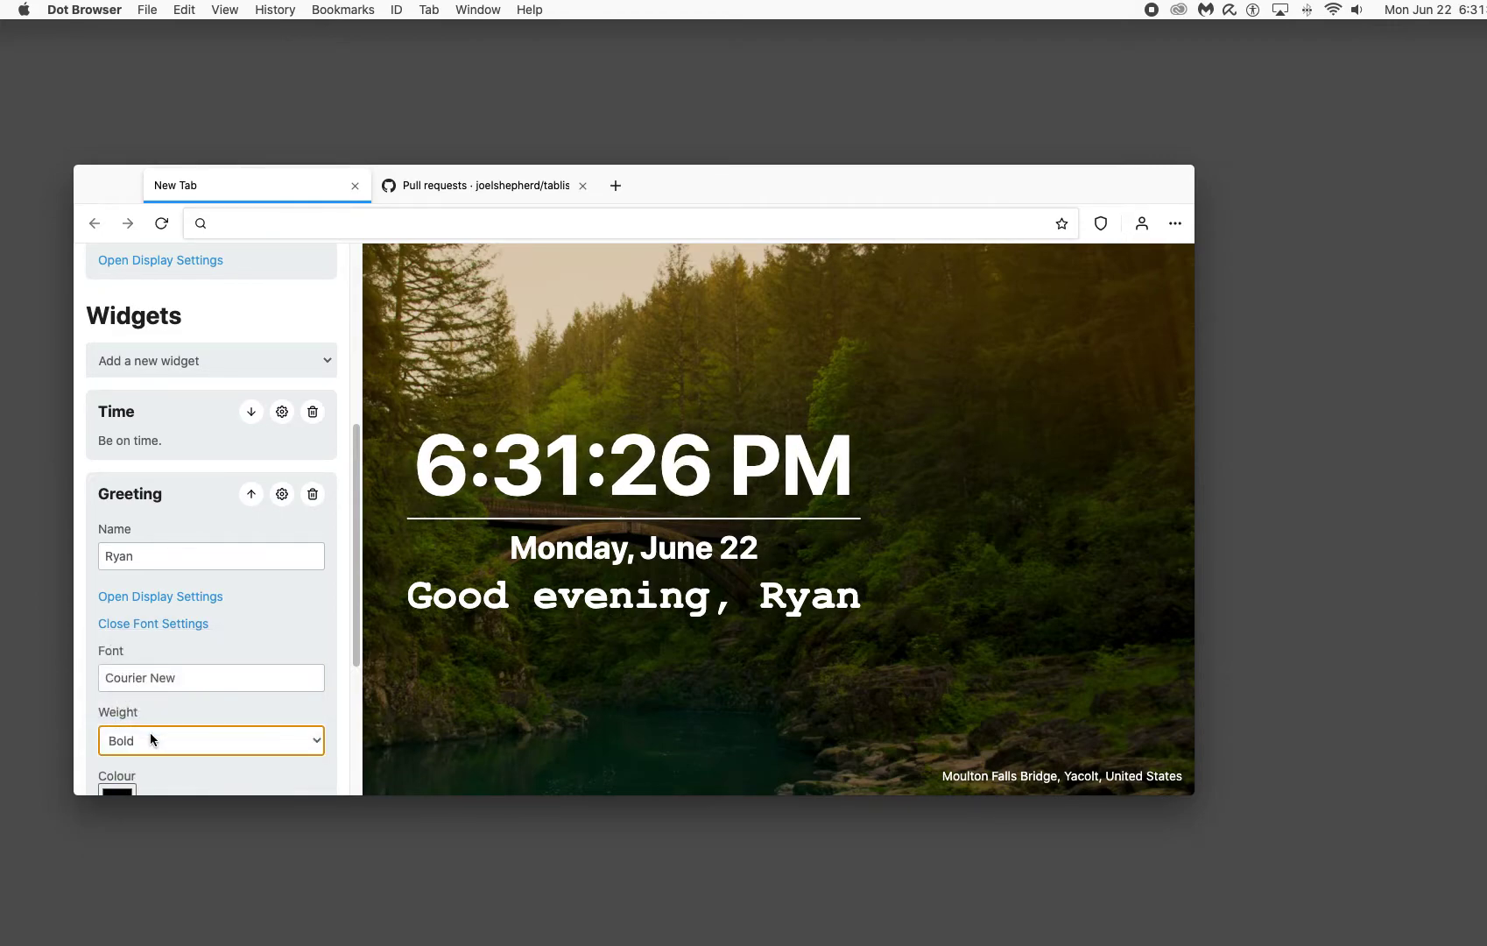
pyautogui.click(147, 737)
pyautogui.click(147, 720)
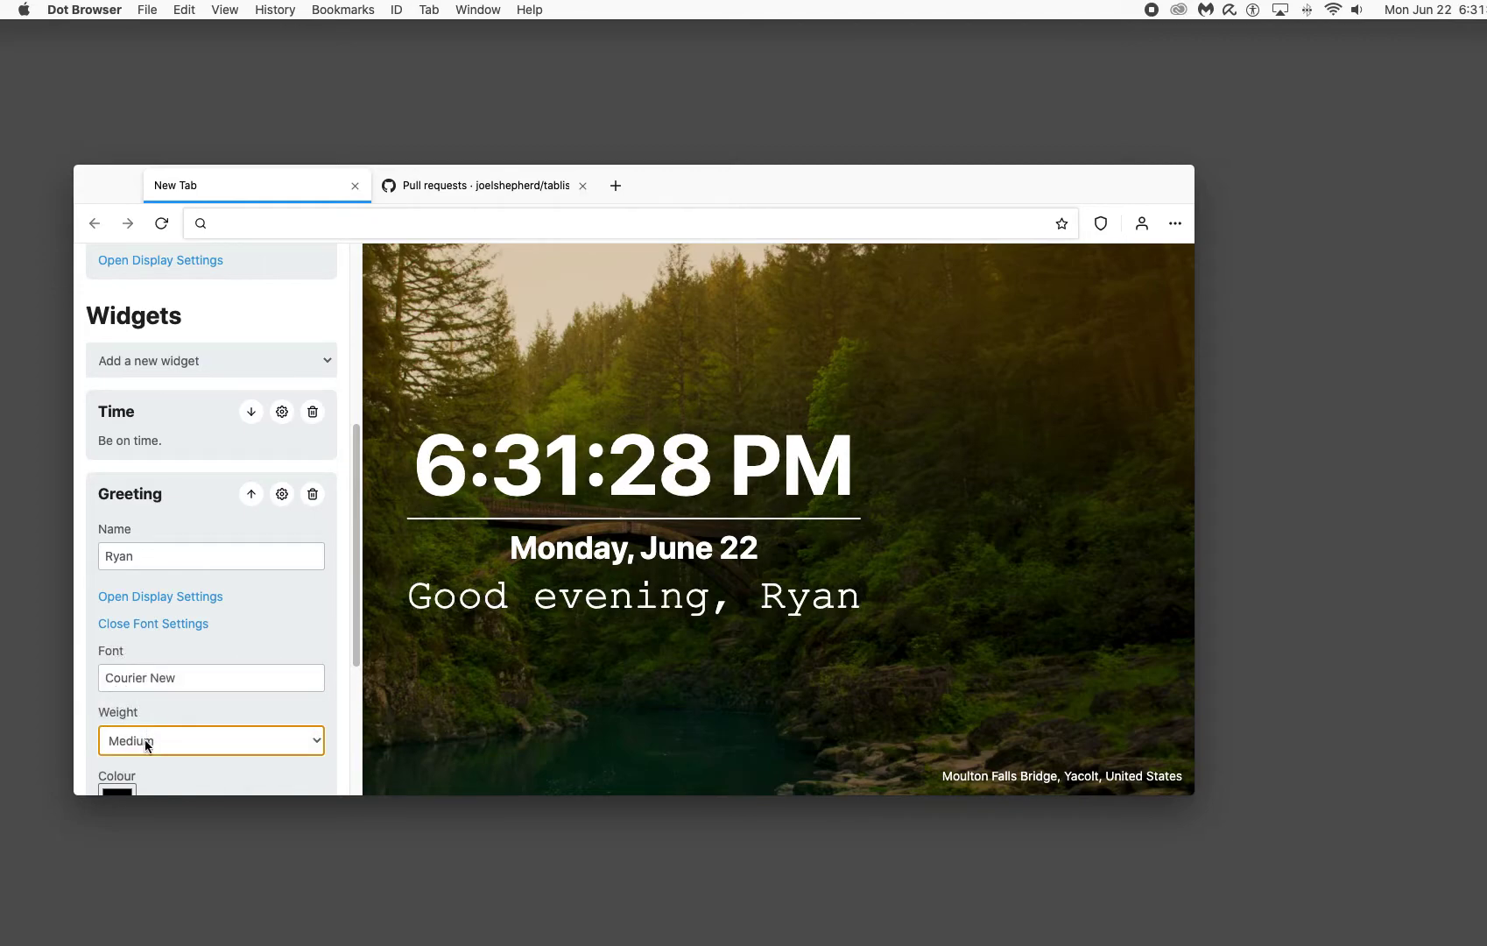
pyautogui.click(148, 737)
pyautogui.click(147, 720)
pyautogui.click(150, 740)
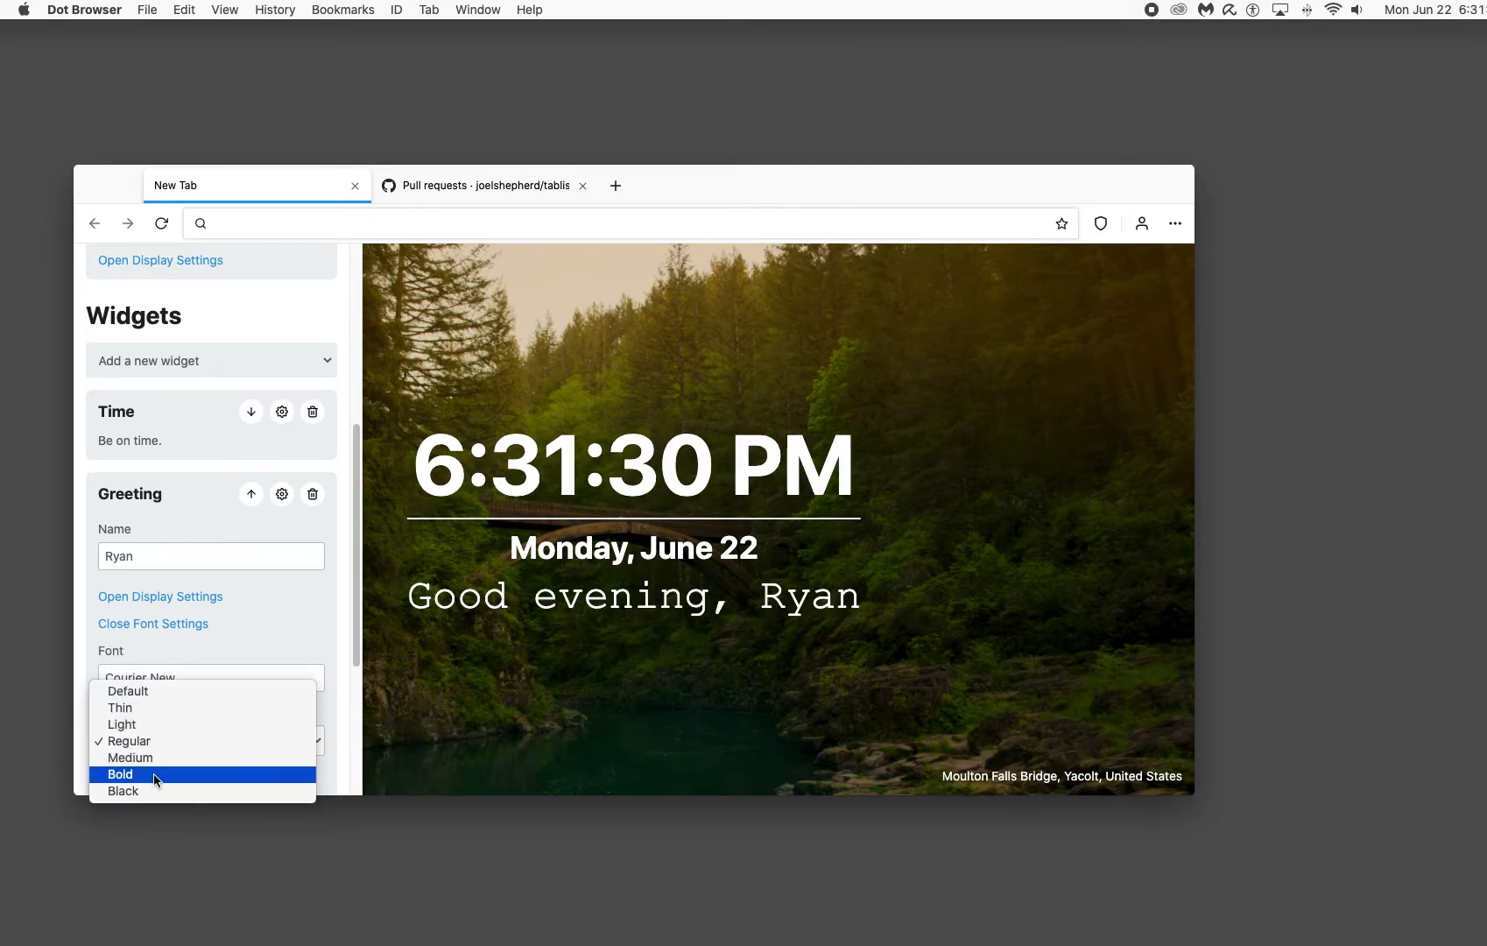
pyautogui.click(156, 790)
pyautogui.scroll(-4, 88, 655)
# Step: Set the clock's time zone to America/New_York
pyautogui.scroll(-2, 115, 651)
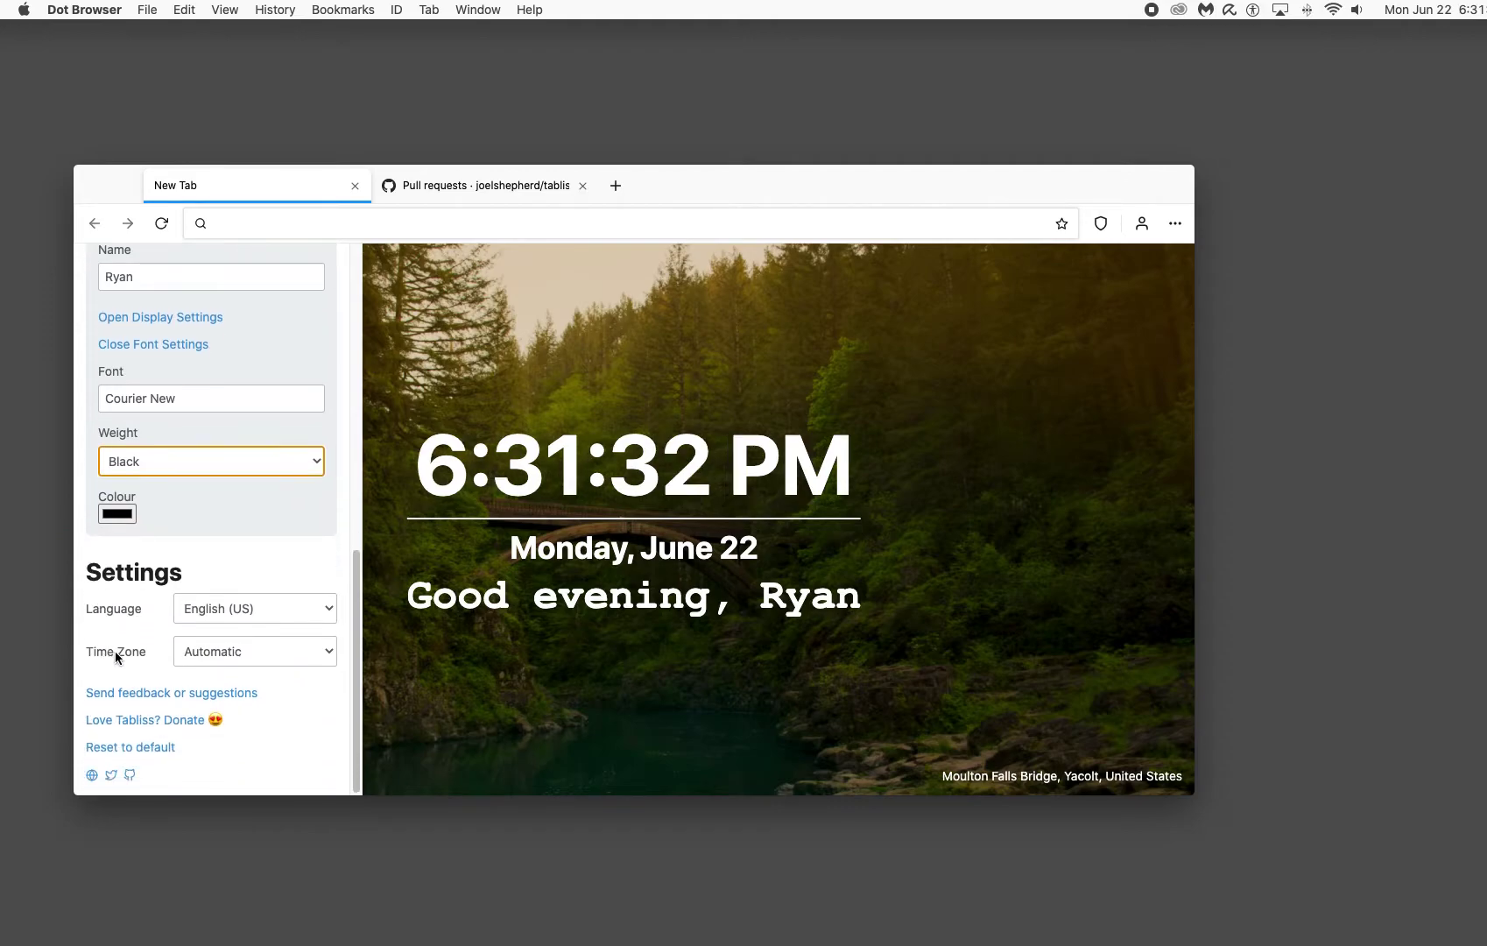
pyautogui.scroll(1, 167, 677)
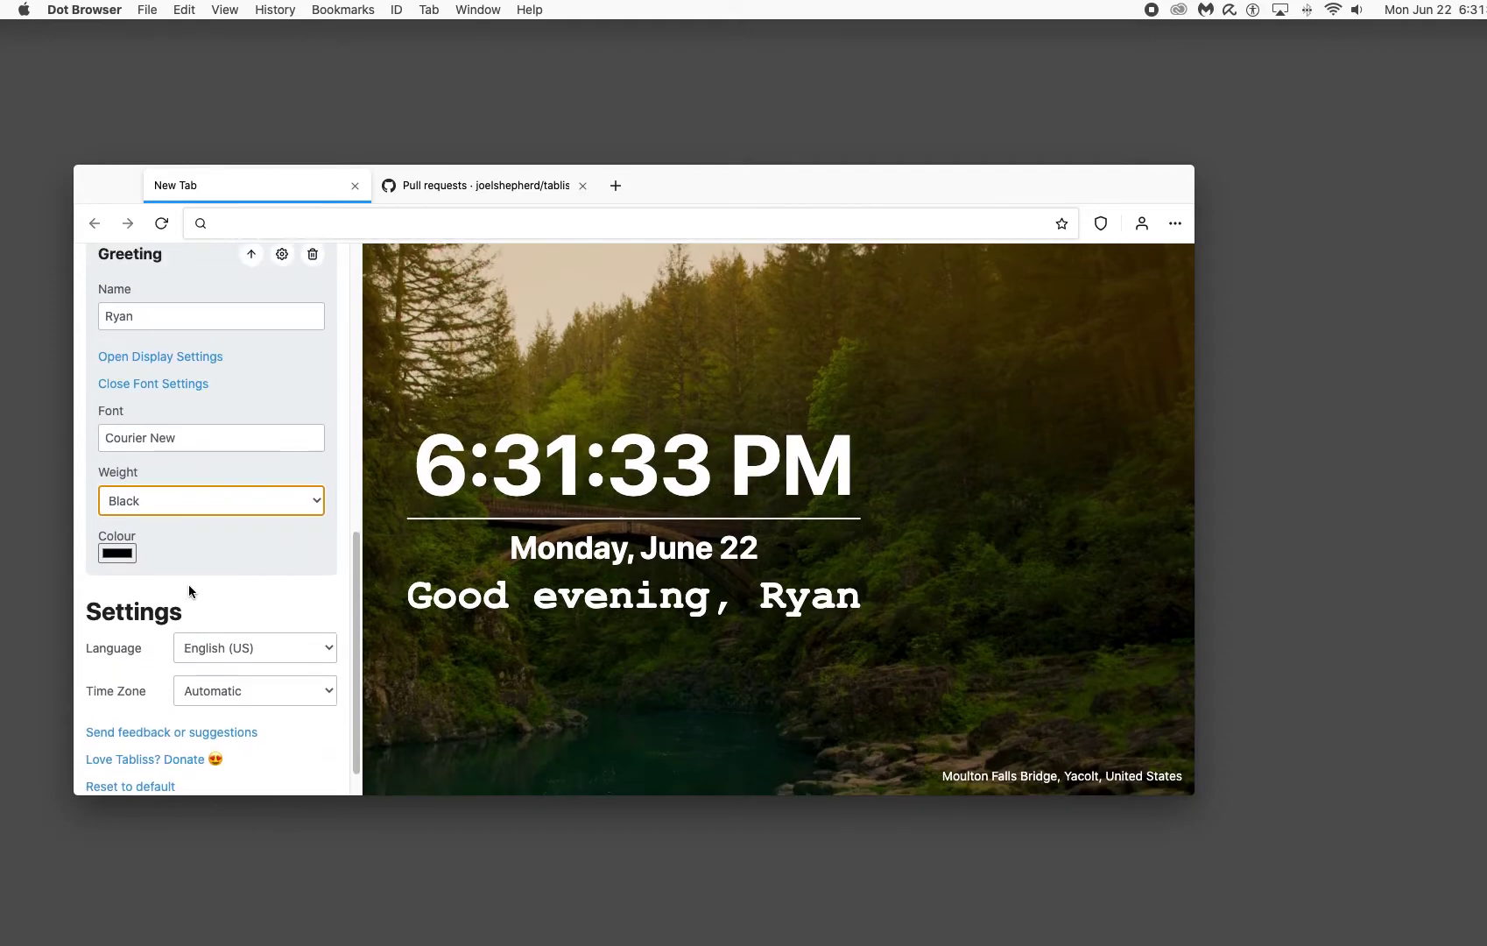
pyautogui.click(210, 702)
pyautogui.scroll(-10, 256, 751)
pyautogui.scroll(-15, 253, 751)
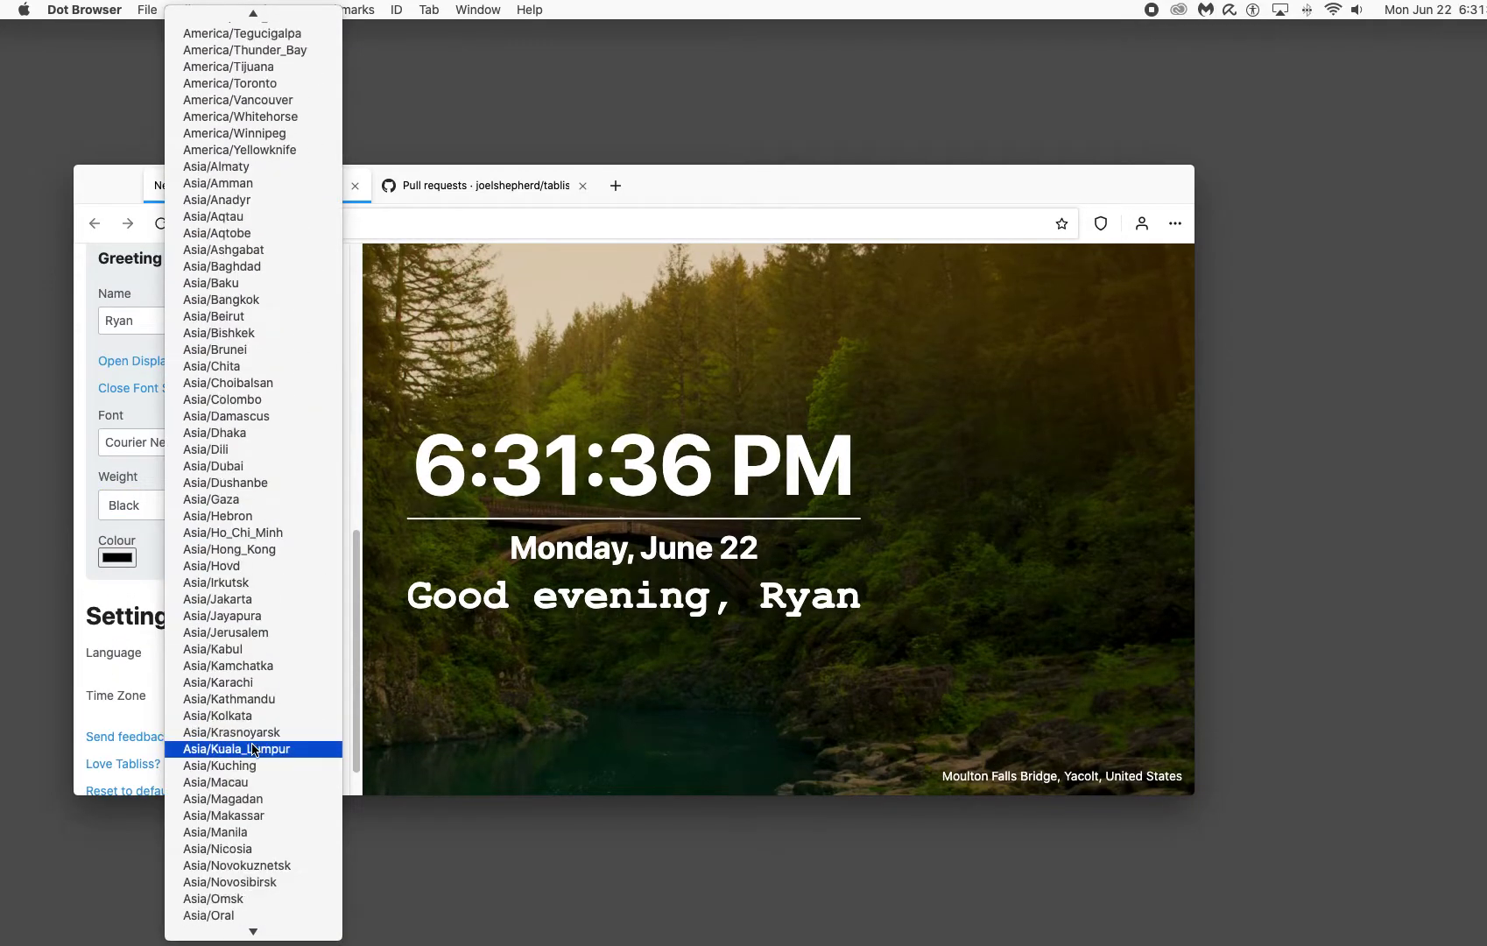
pyautogui.scroll(20, 253, 740)
pyautogui.scroll(3, 253, 738)
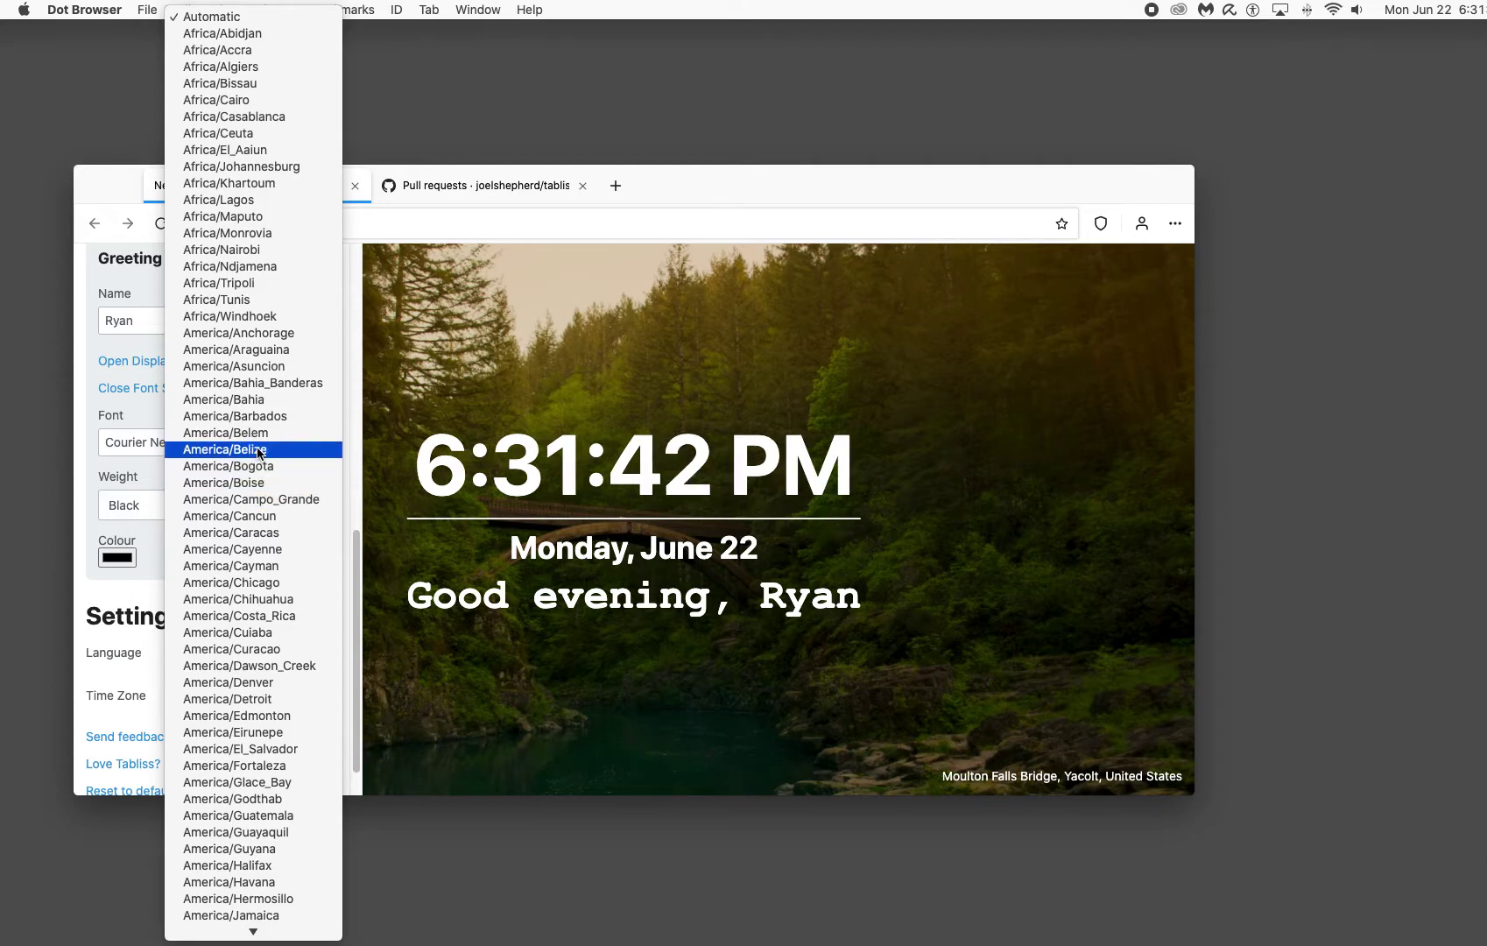
pyautogui.scroll(-5, 260, 452)
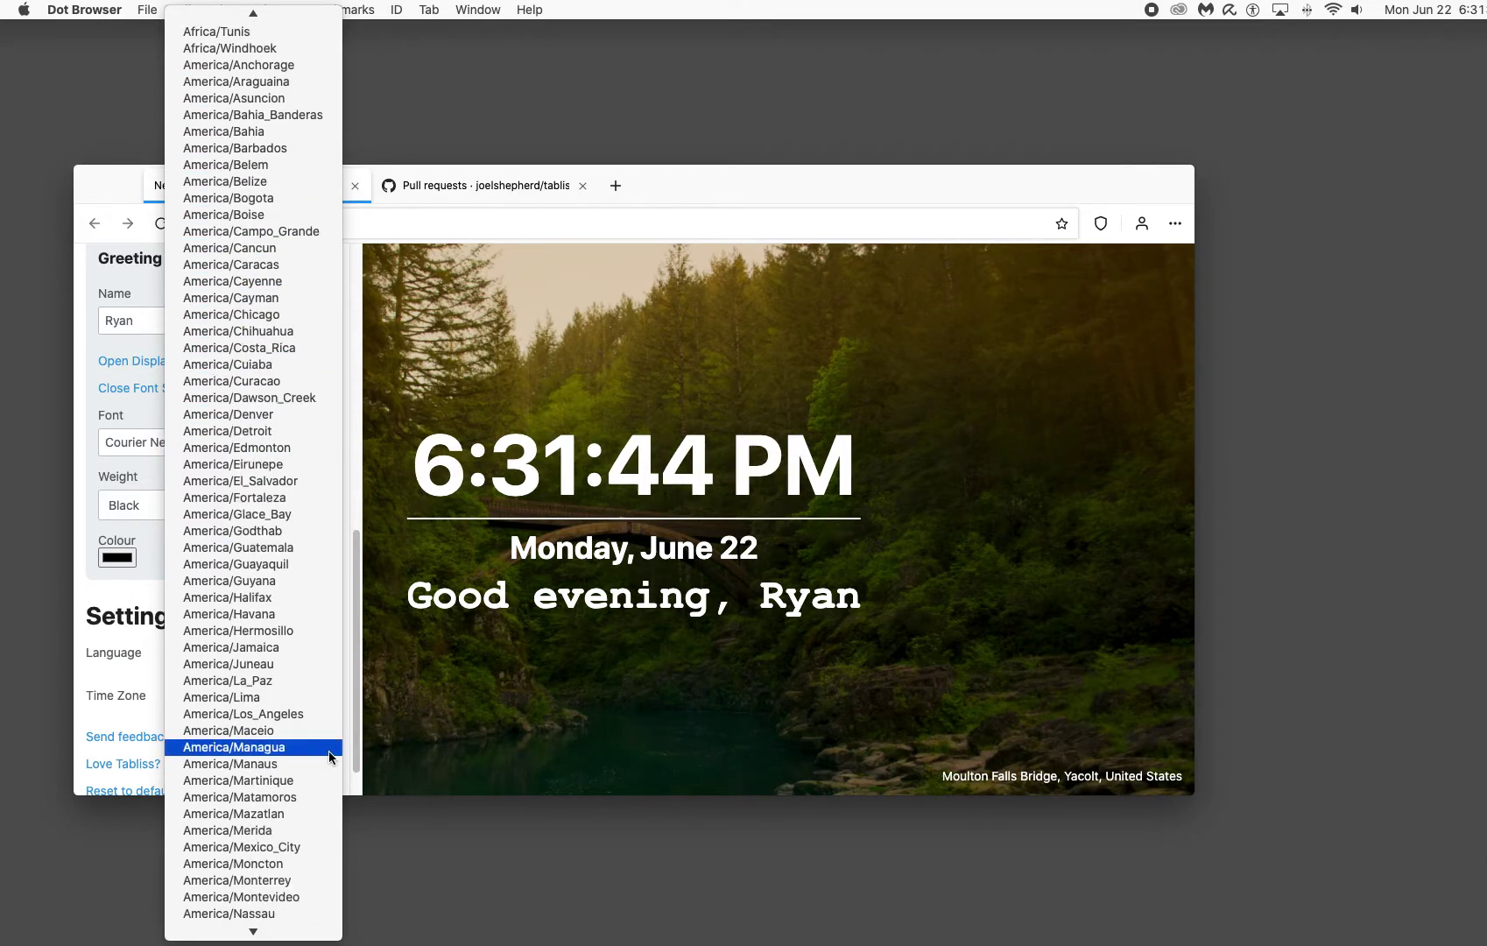
pyautogui.scroll(-3, 292, 787)
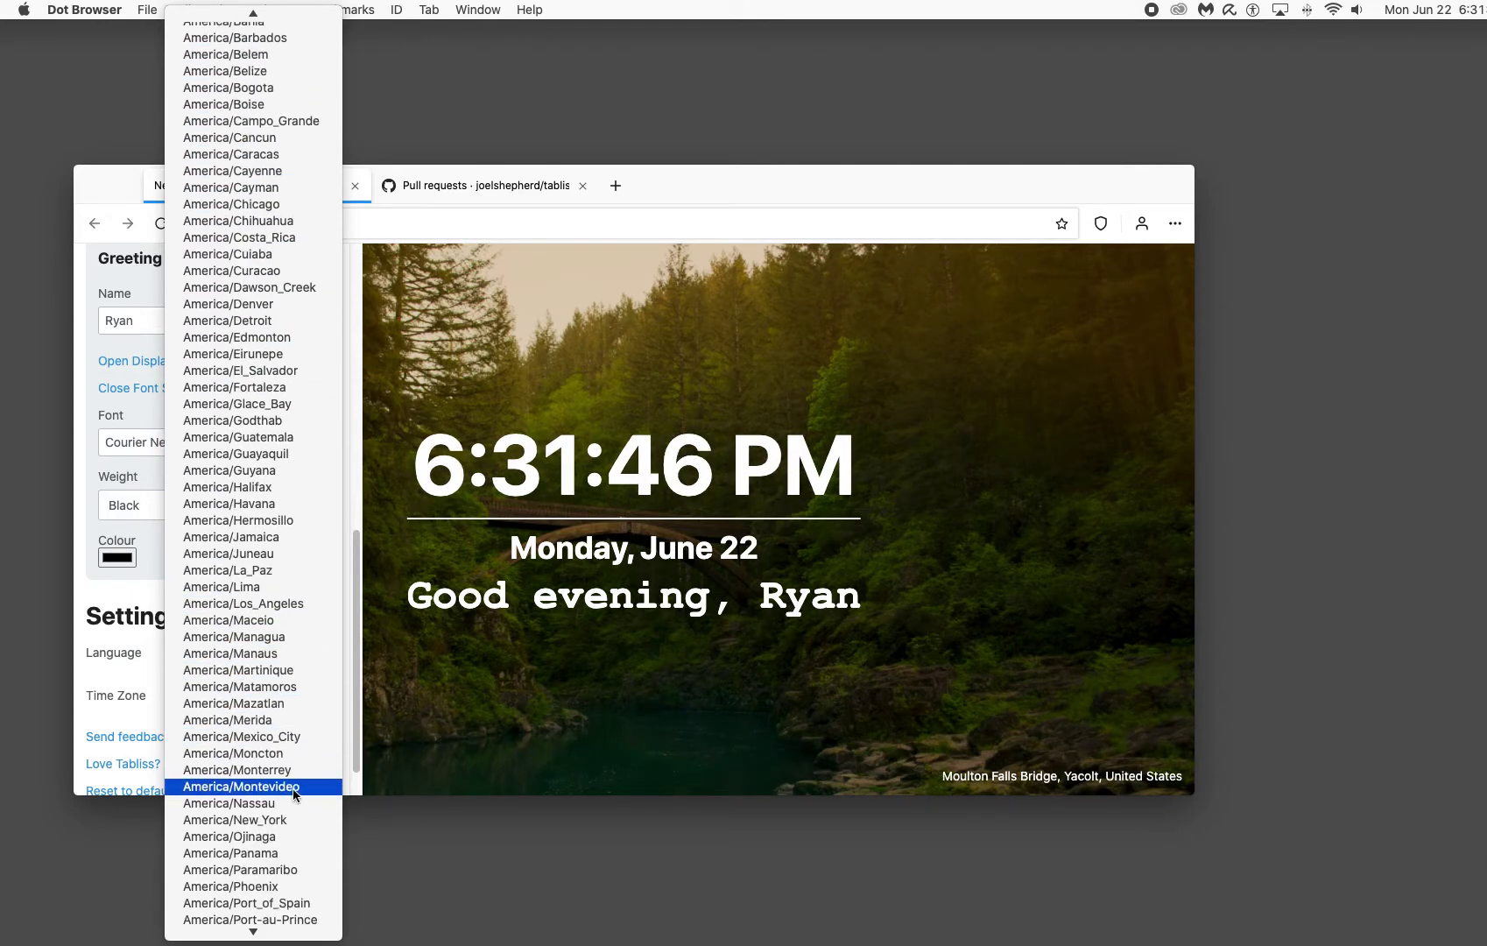
pyautogui.click(293, 820)
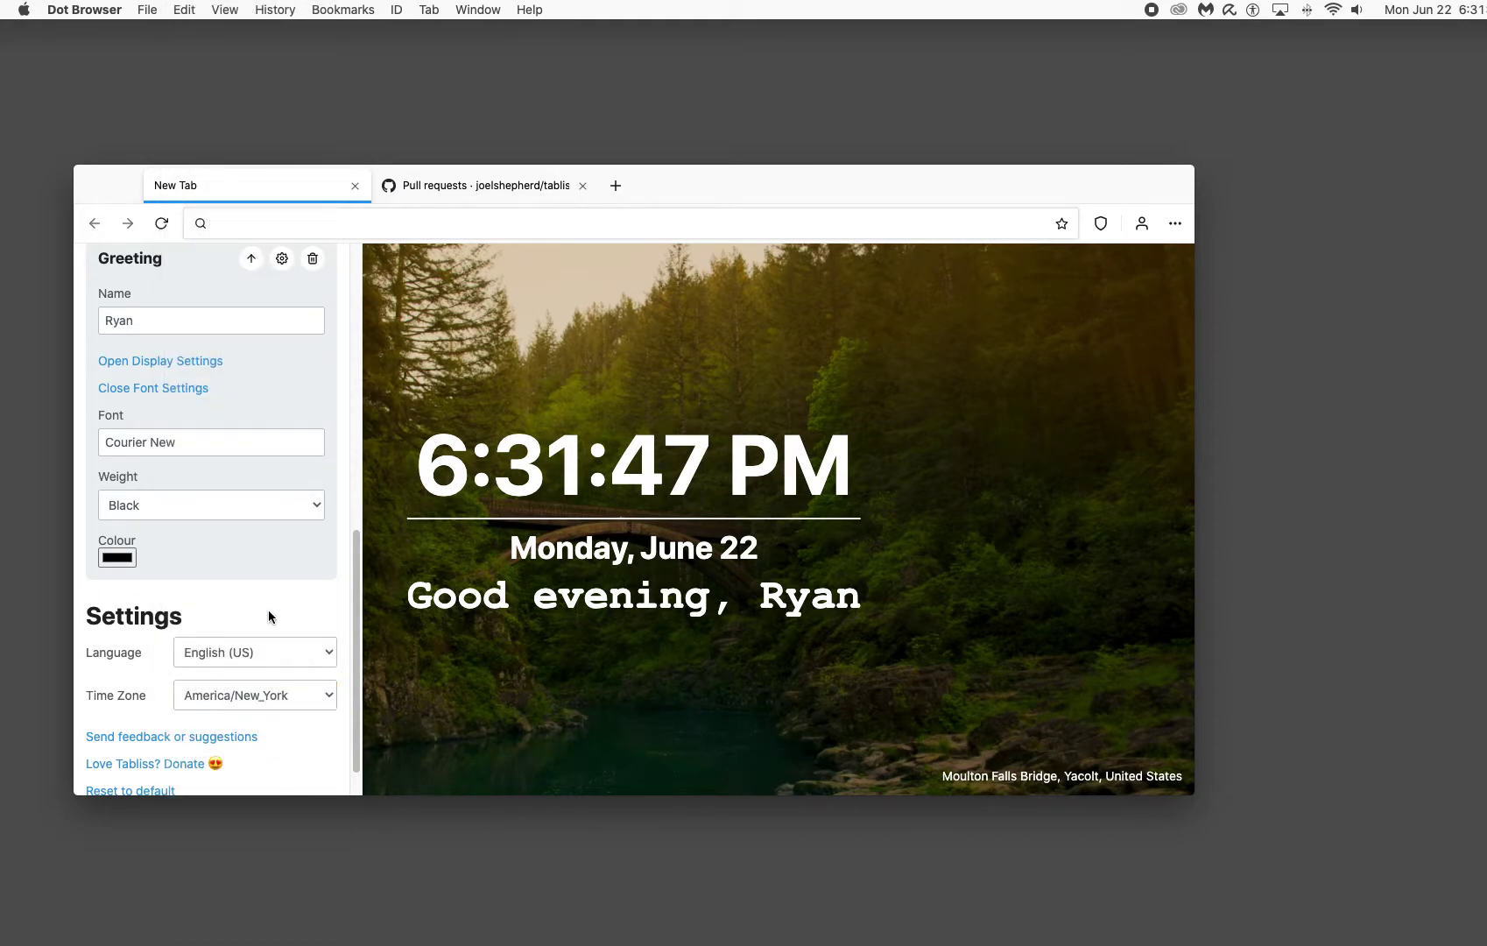
# Step: Collapse the Time and Greeting widgets and close the Tabliss settings panel
pyautogui.scroll(10, 260, 655)
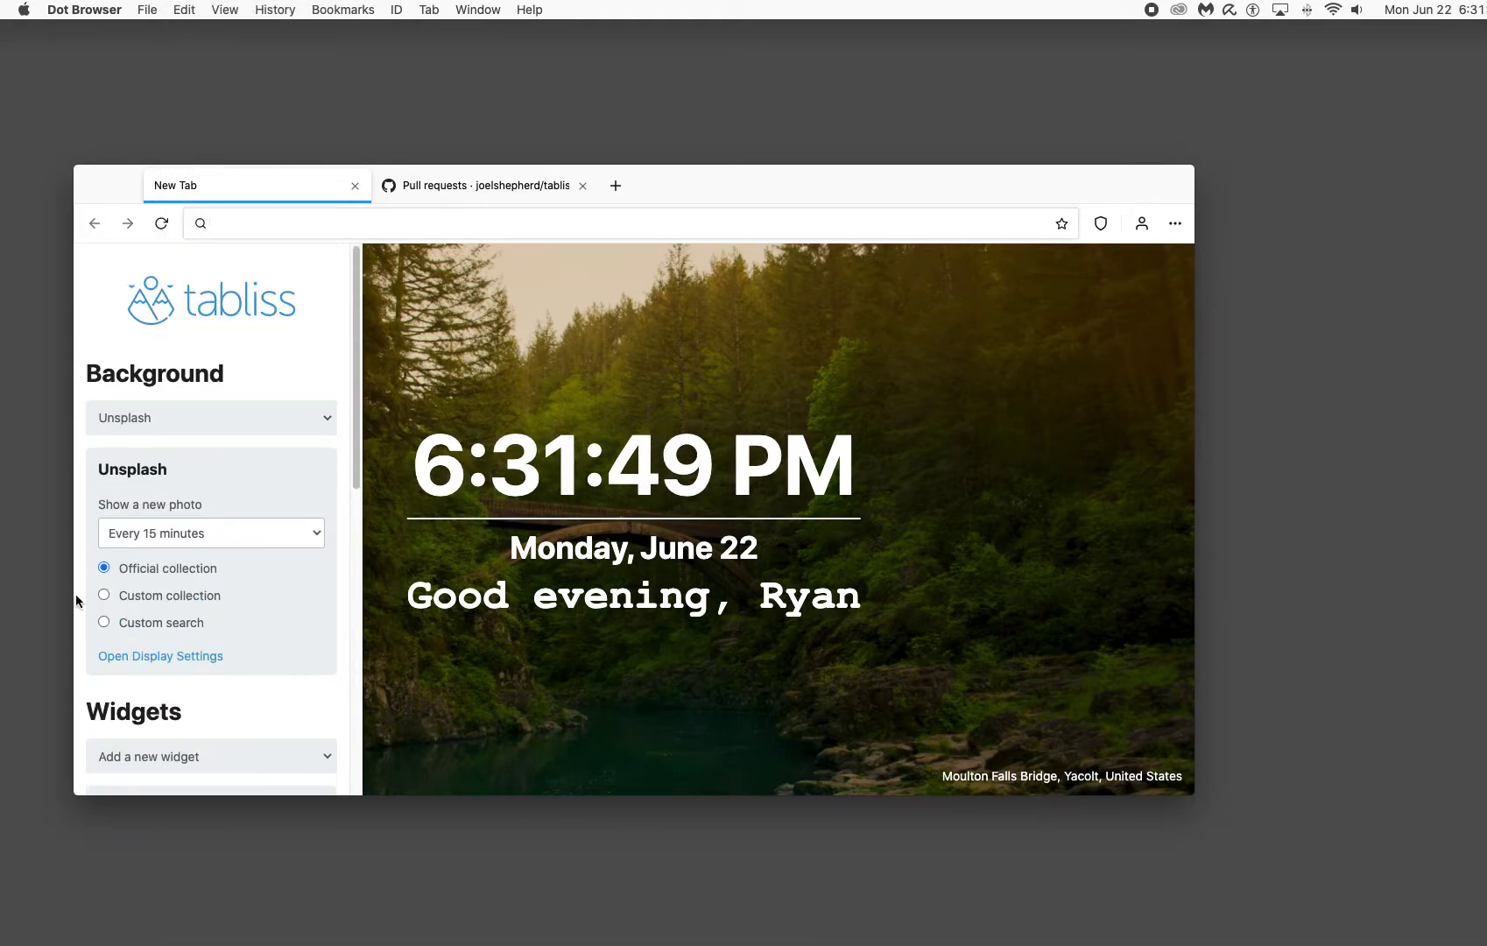
pyautogui.scroll(-5, 163, 674)
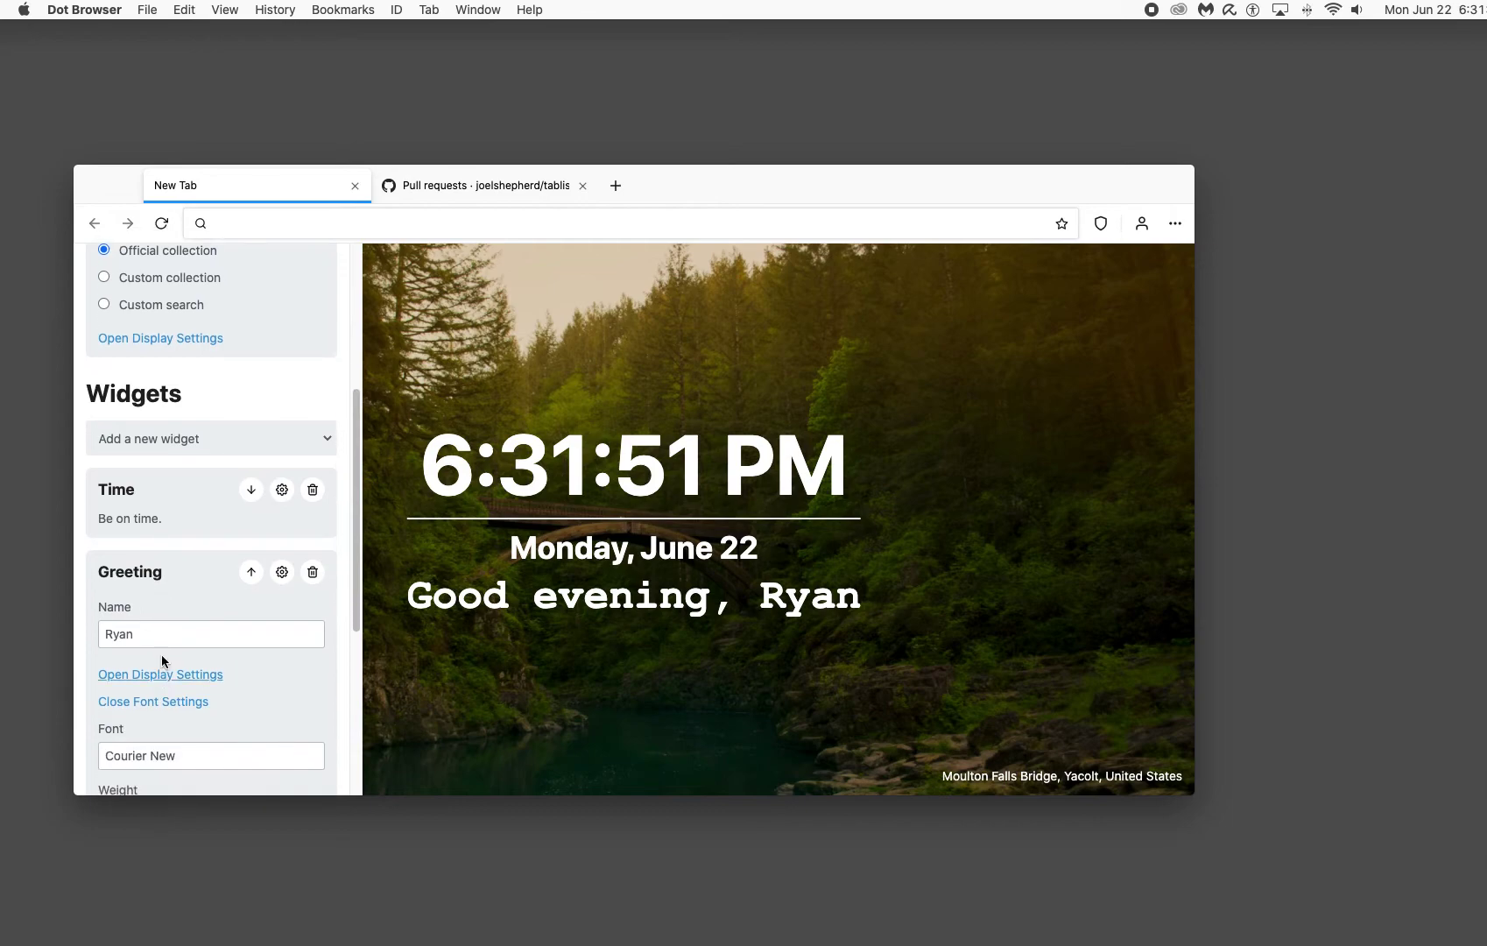
pyautogui.click(155, 489)
pyautogui.click(149, 489)
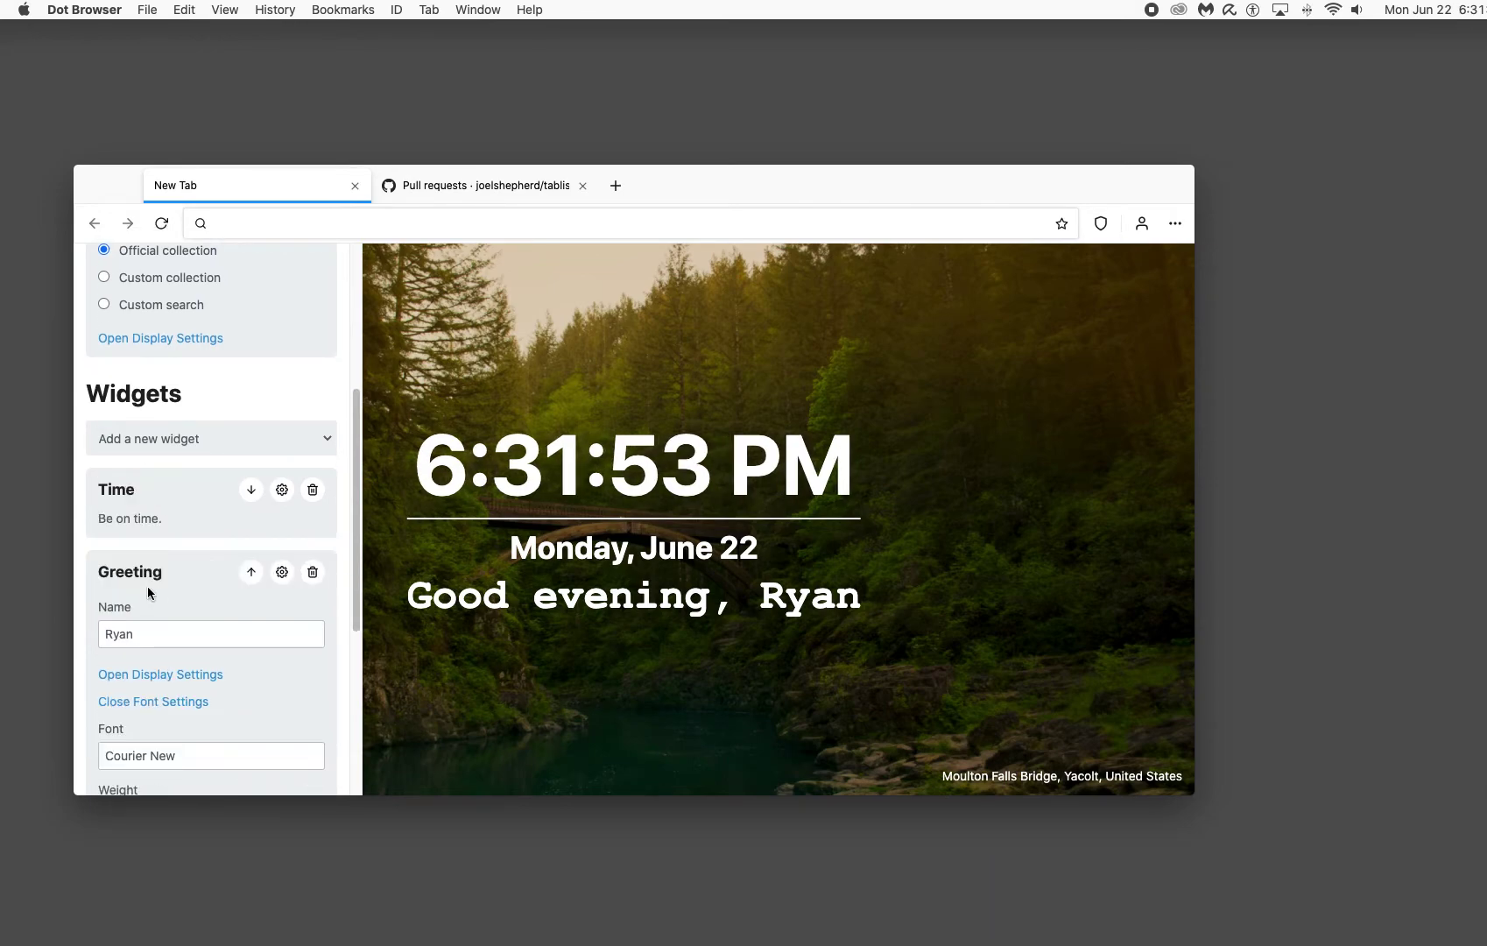
pyautogui.click(149, 572)
pyautogui.scroll(-2, 161, 702)
pyautogui.scroll(10, 163, 714)
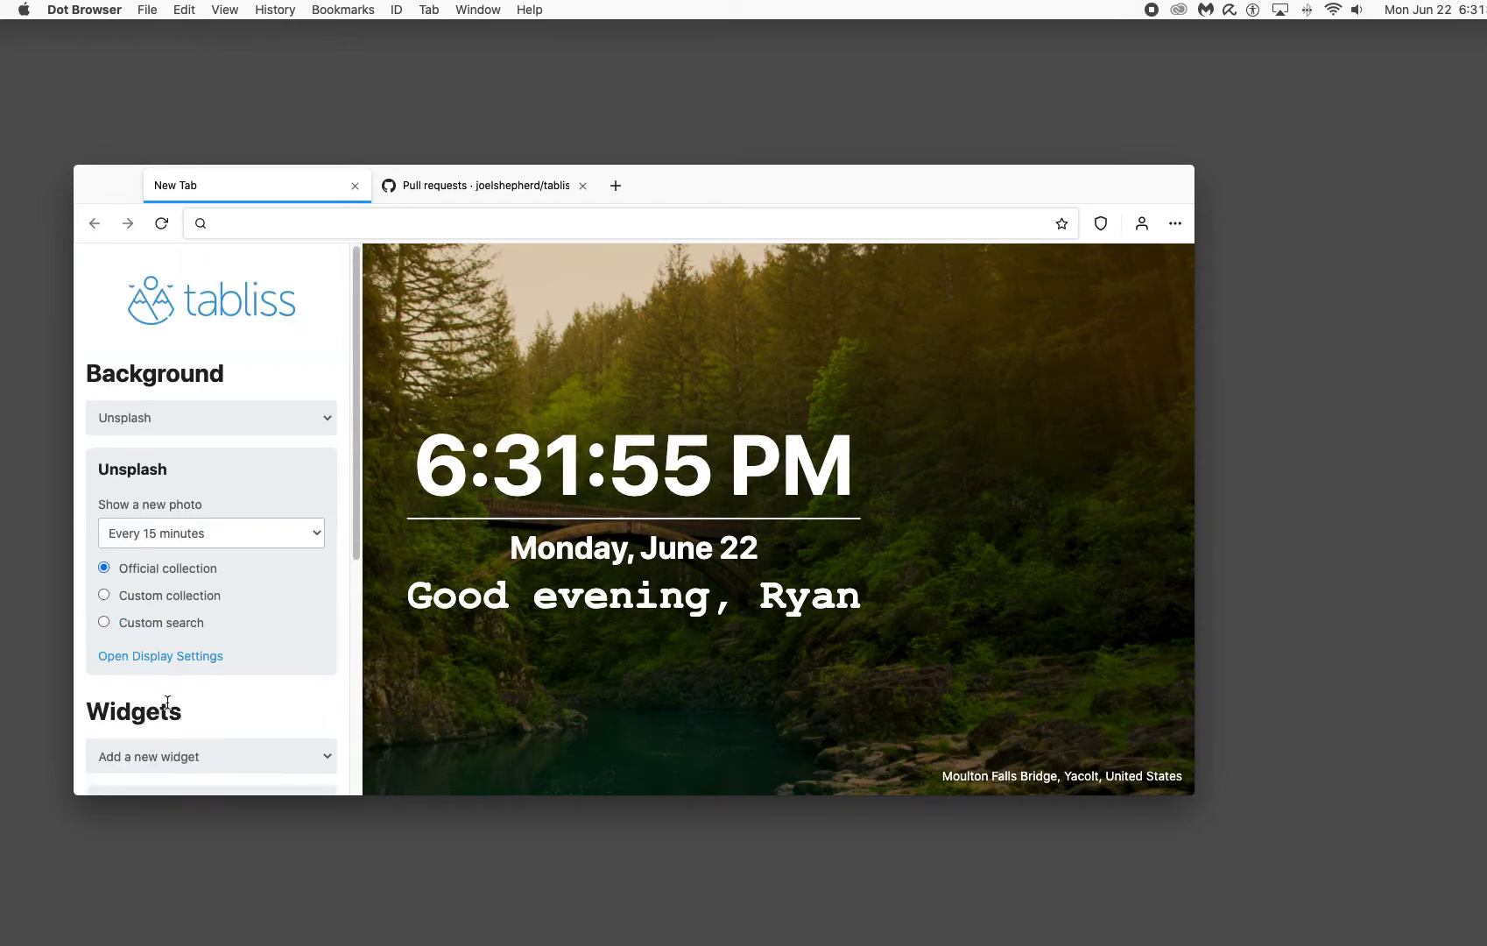
pyautogui.click(689, 466)
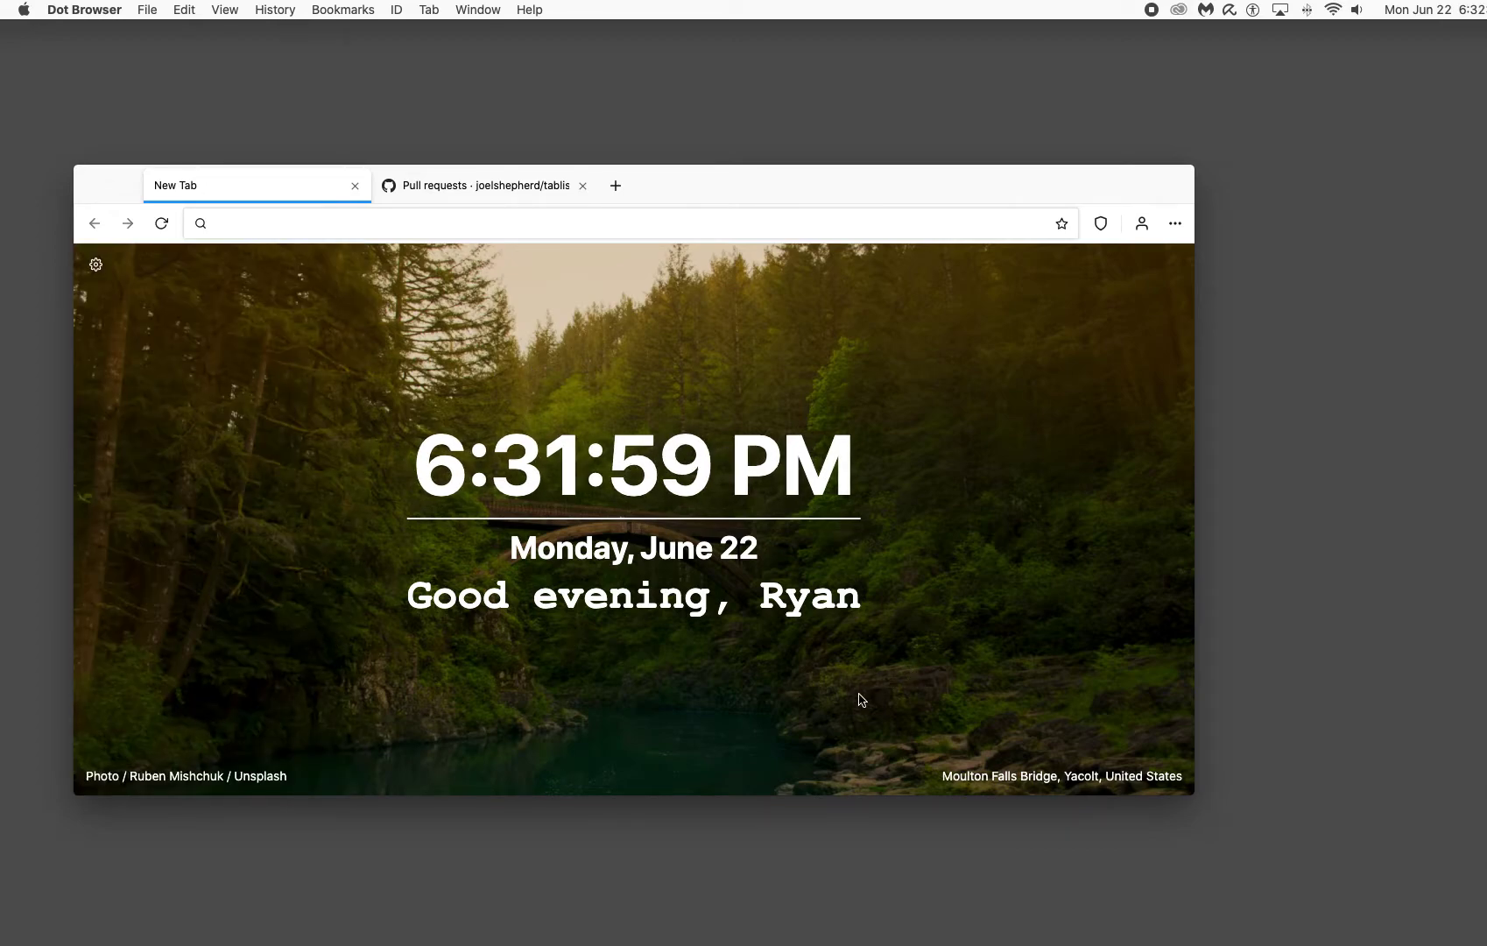
pyautogui.click(1071, 228)
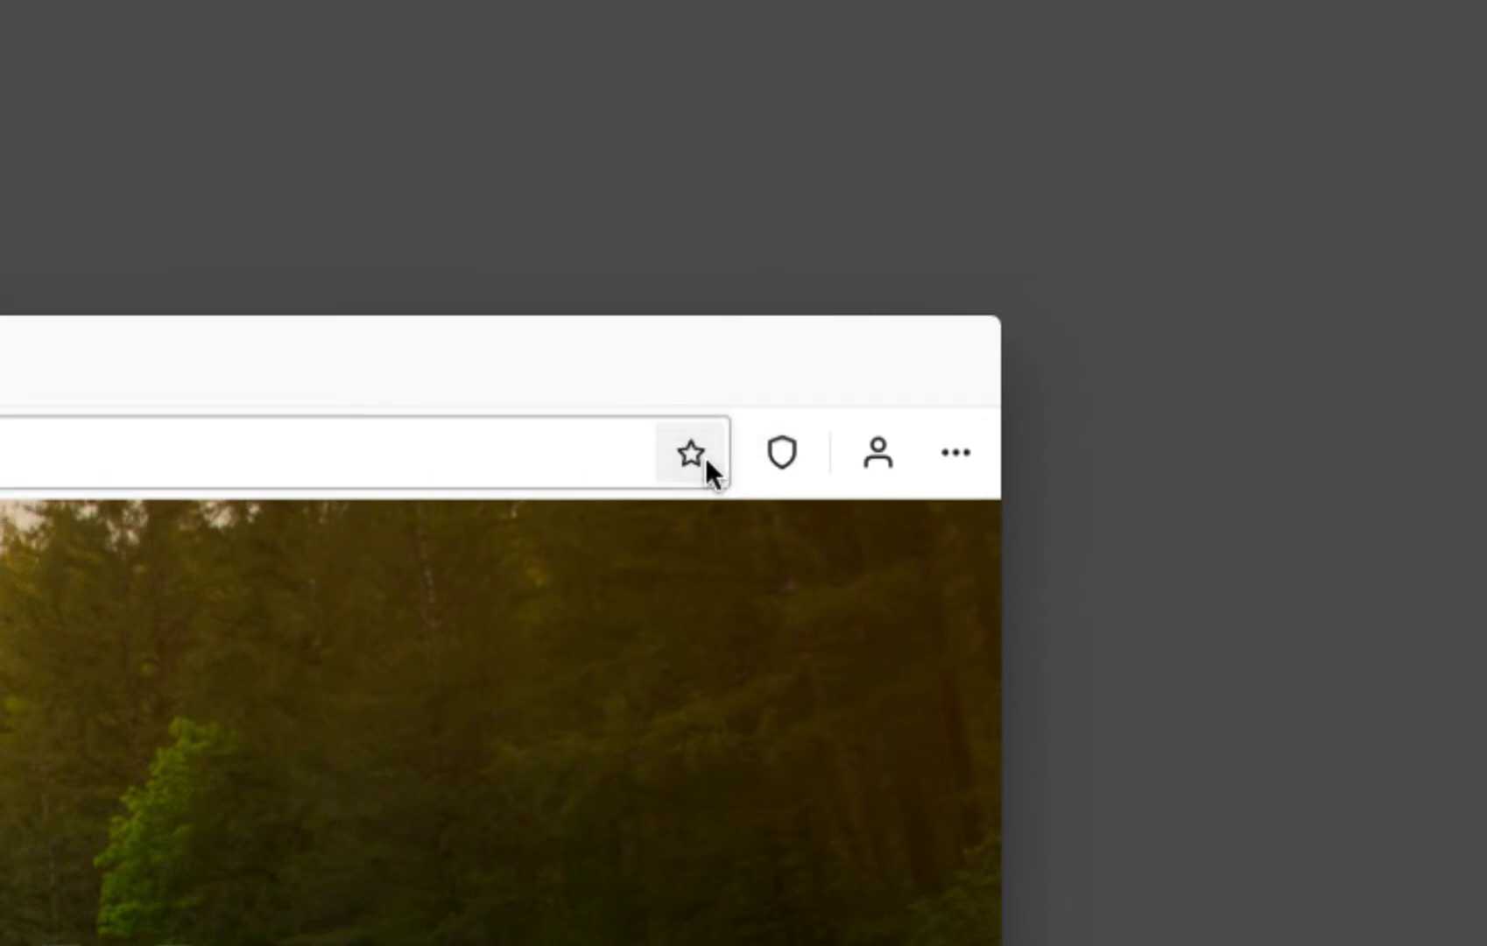
pyautogui.click(779, 447)
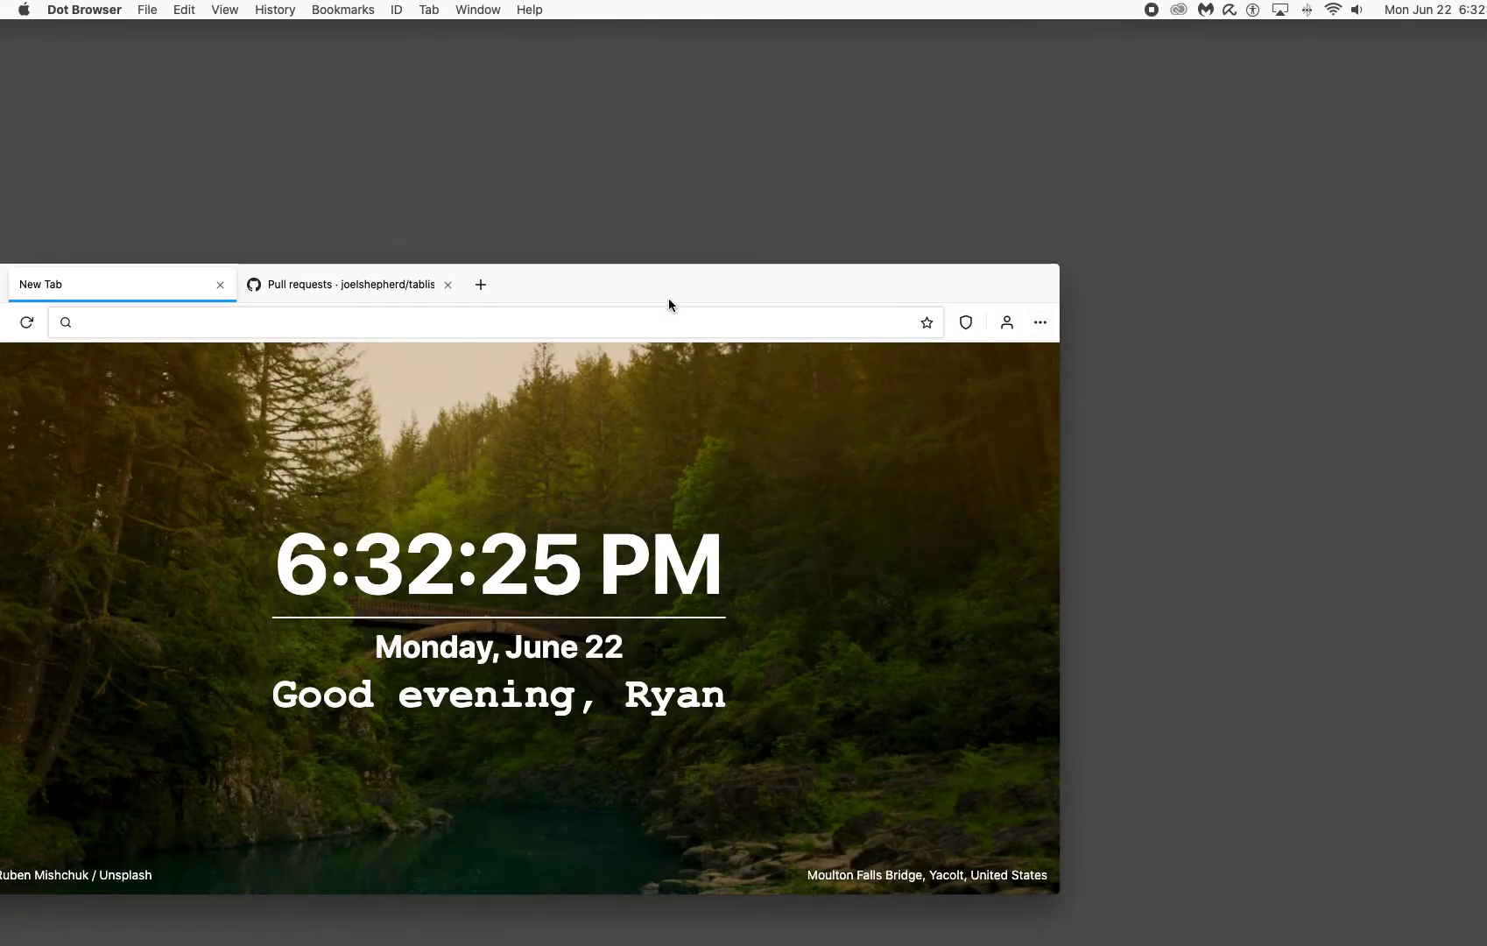
pyautogui.moveTo(669, 298); pyautogui.dragTo(835, 224)
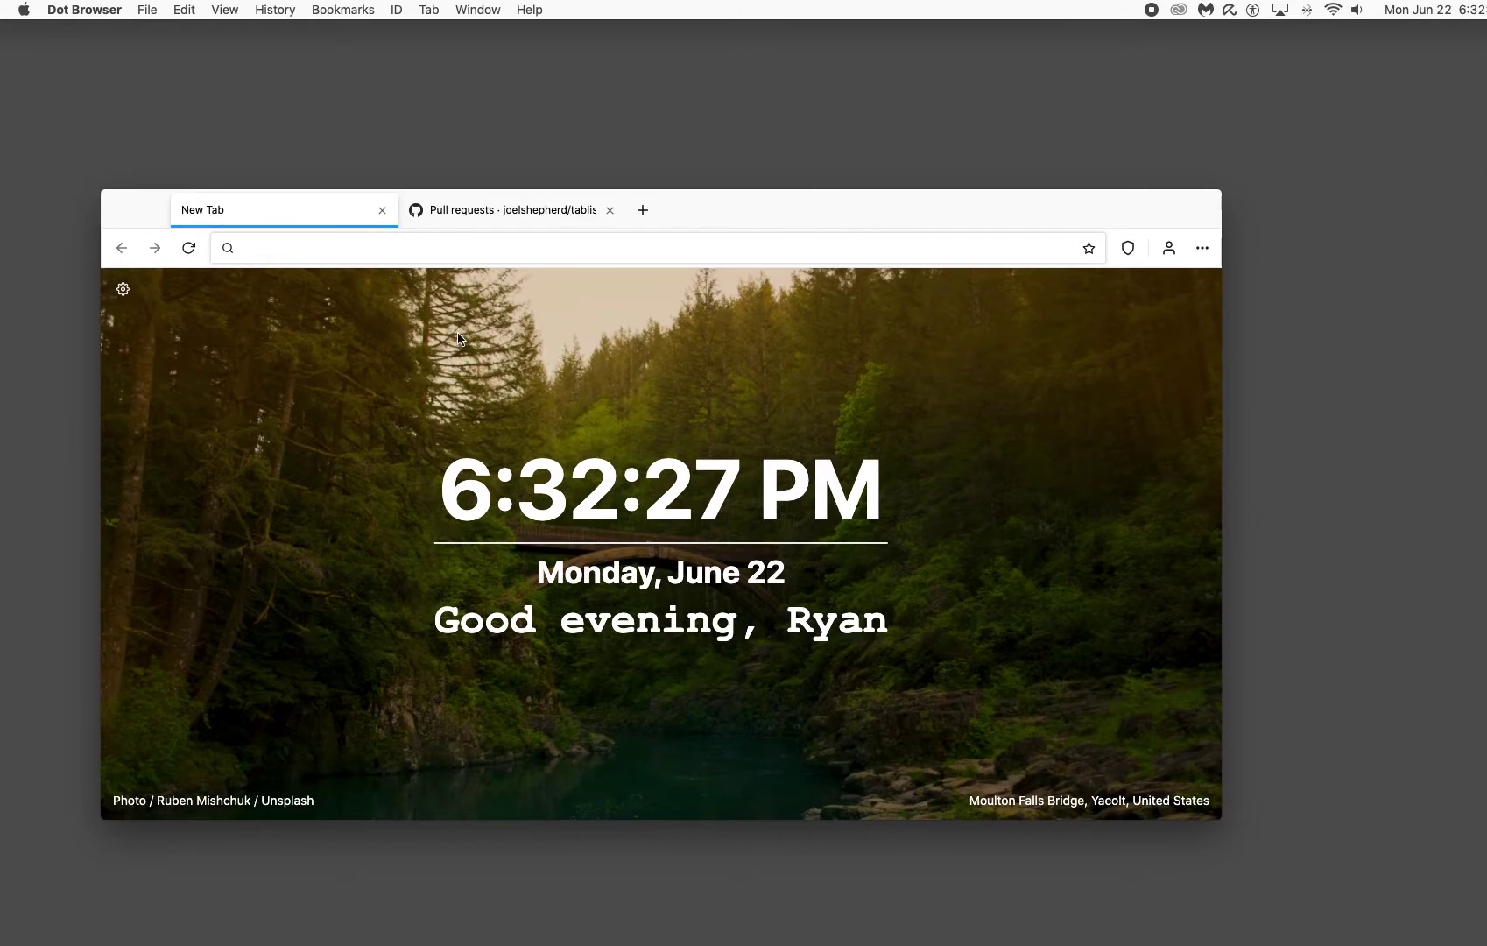
# Step: Try the Tabliss settings, hide/show widgets and full-screen icons, then return to the GitHub pull requests
pyautogui.click(126, 287)
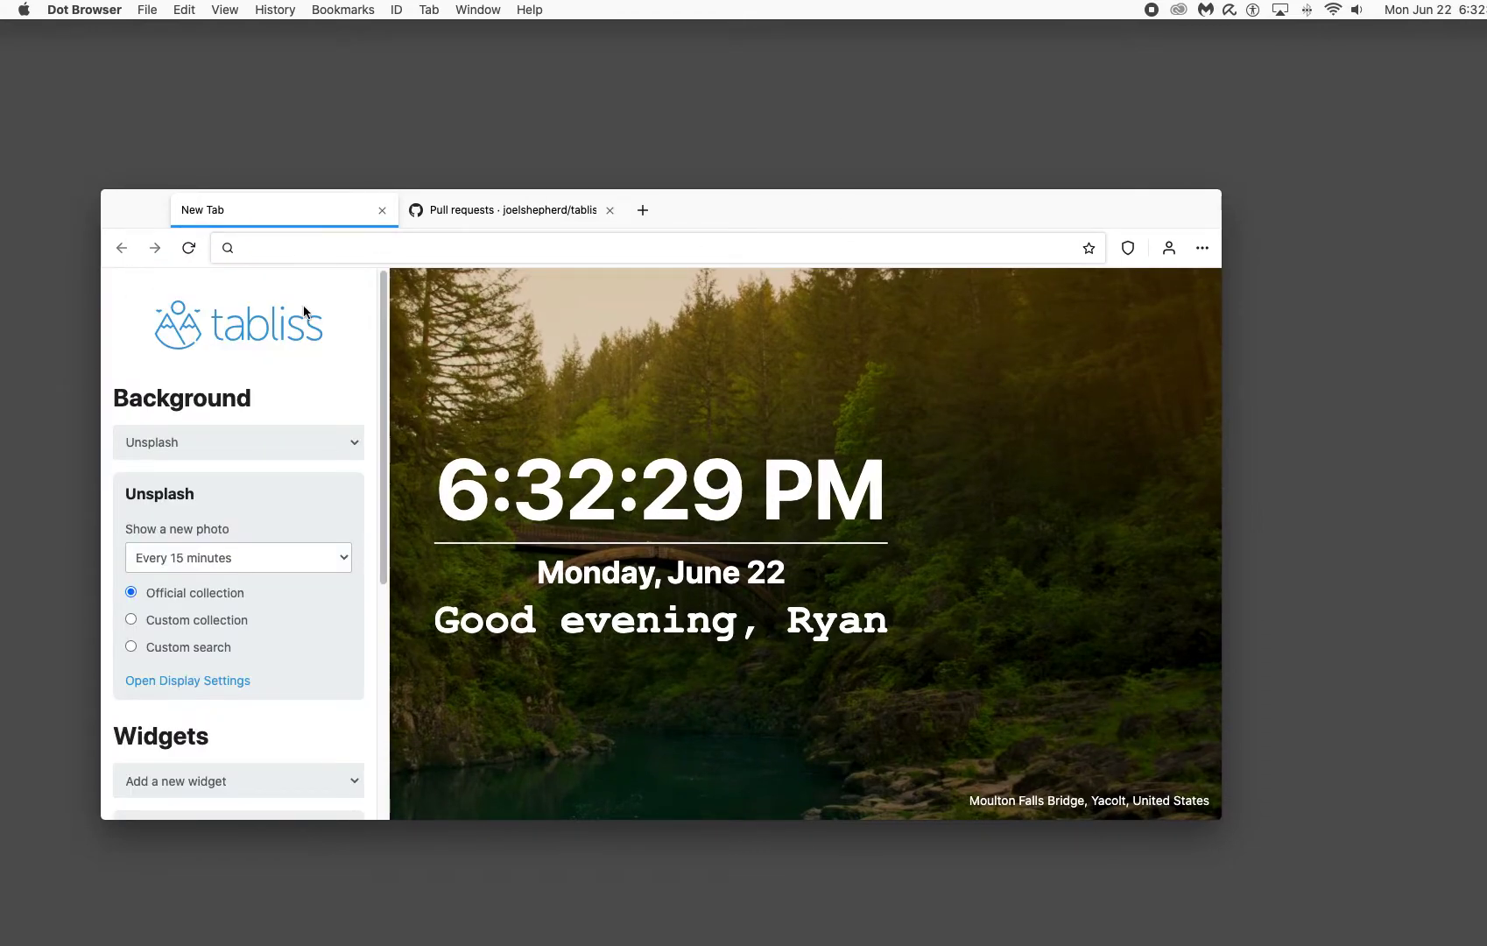
pyautogui.click(496, 350)
pyautogui.click(143, 290)
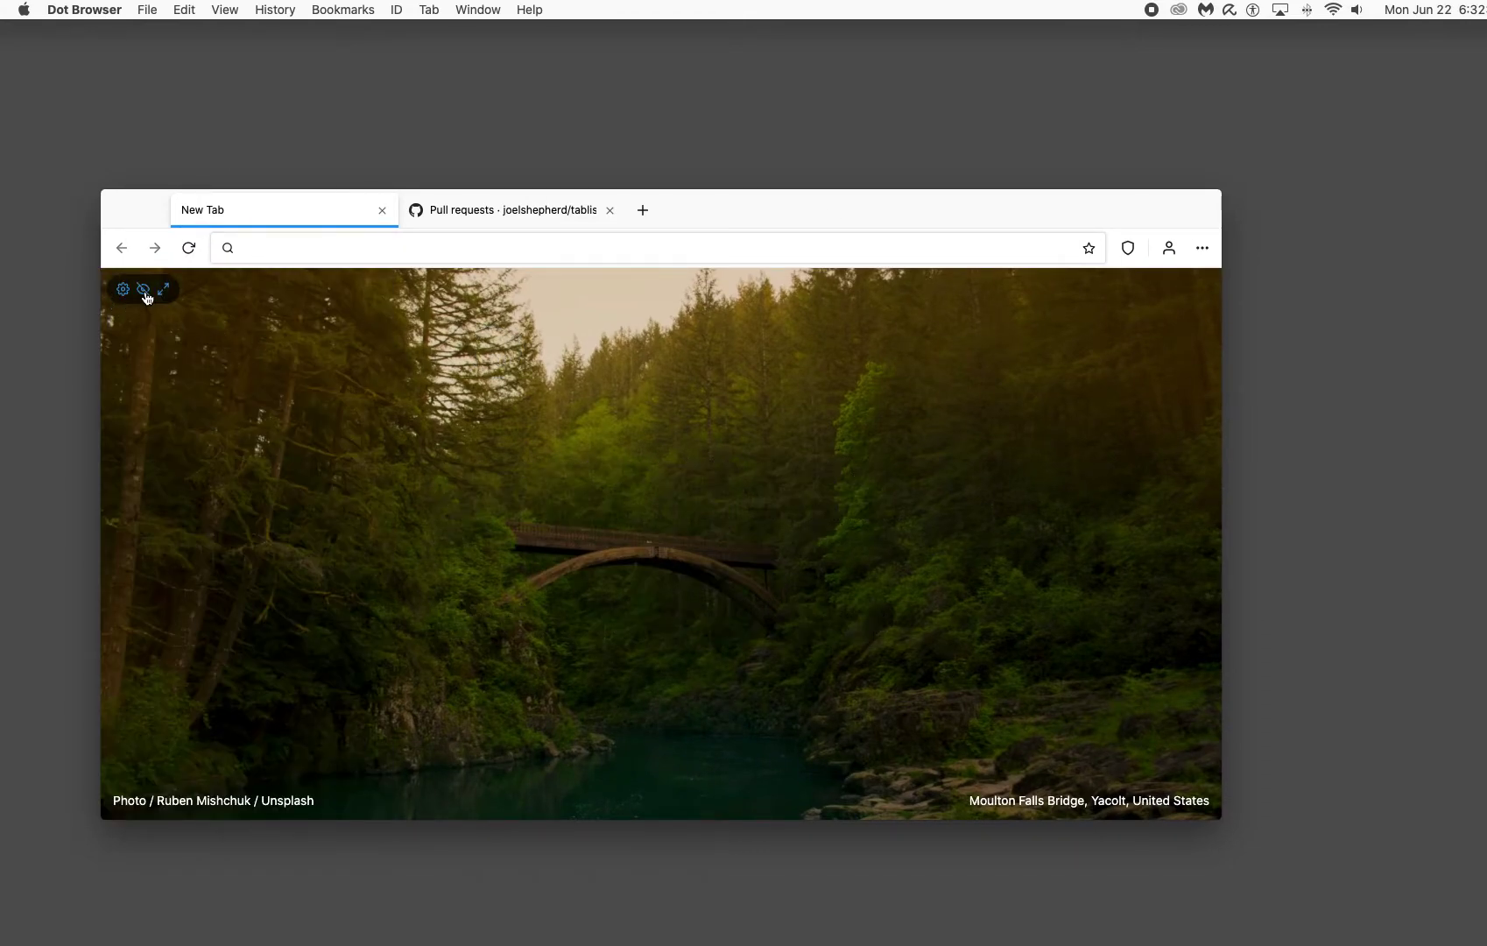
pyautogui.click(144, 290)
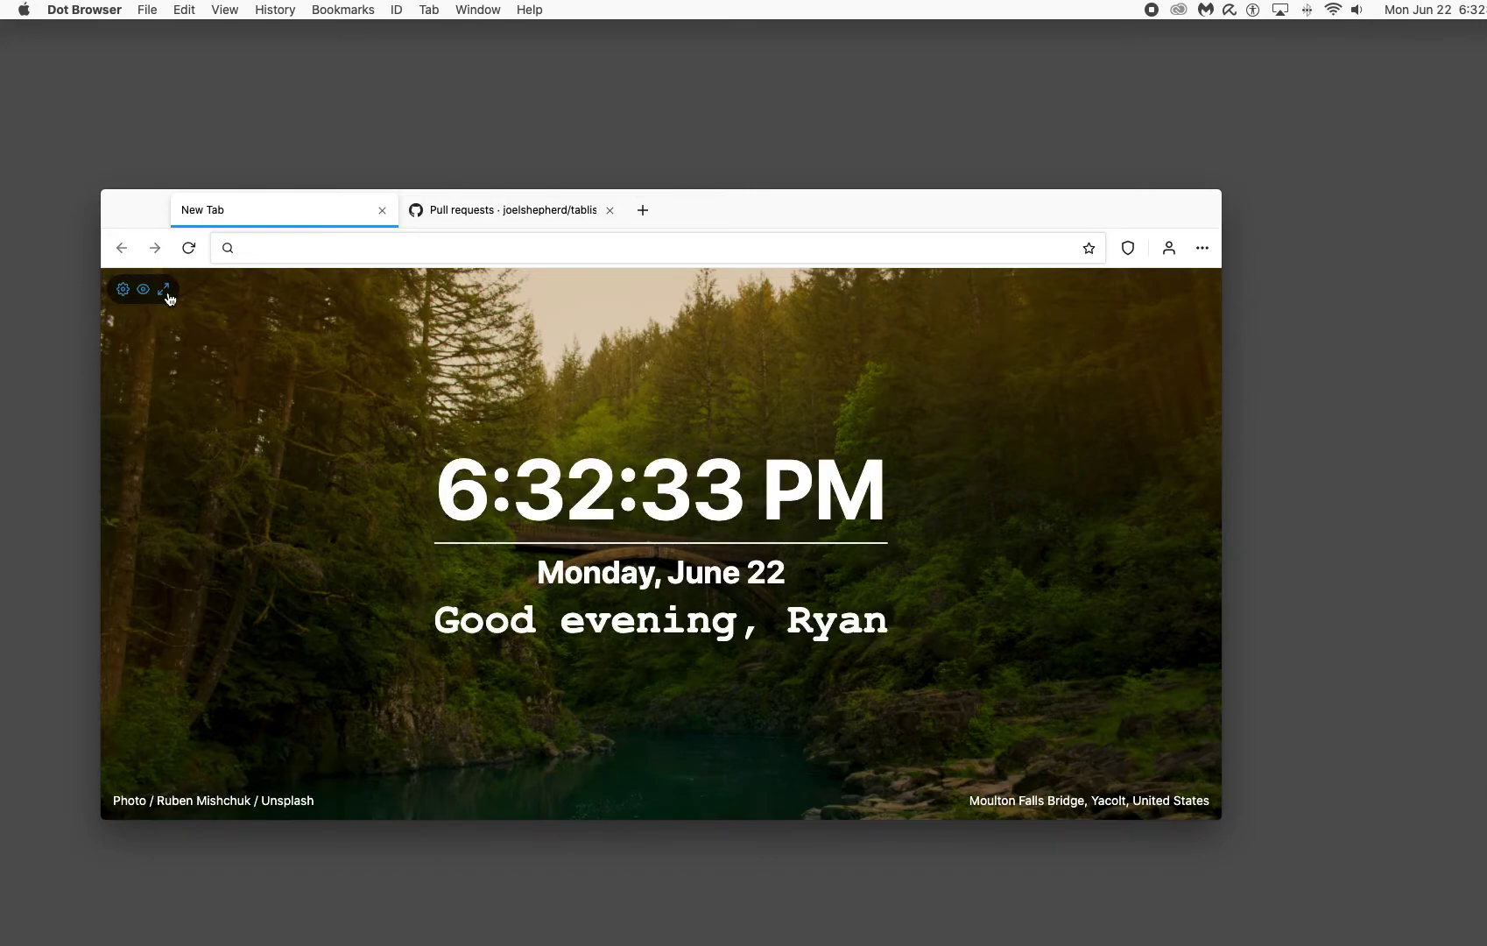
pyautogui.click(164, 290)
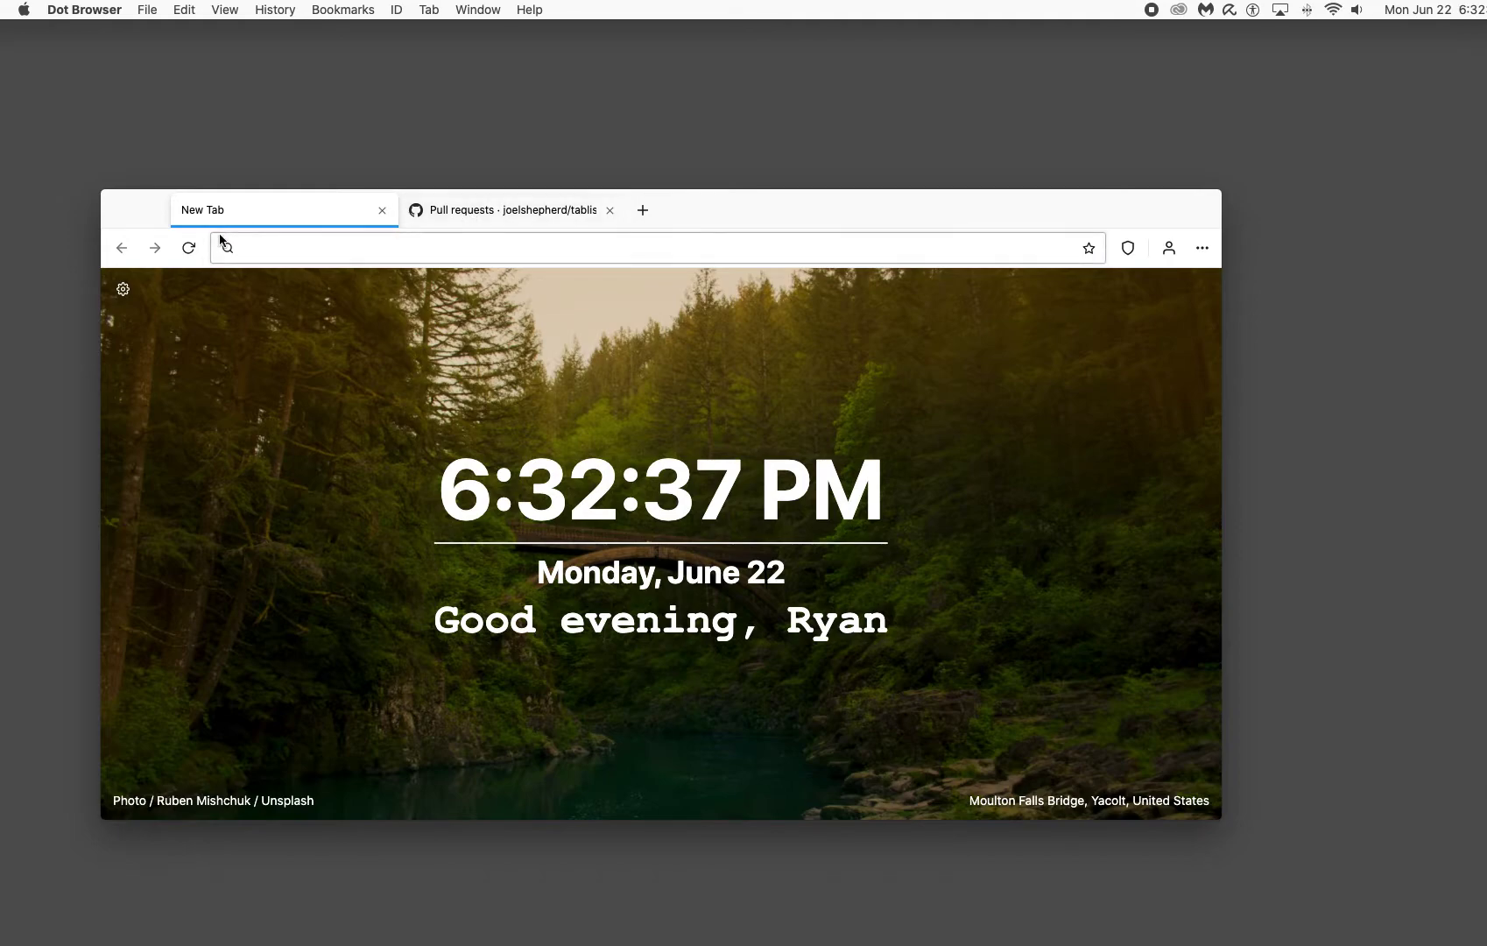
pyautogui.click(422, 215)
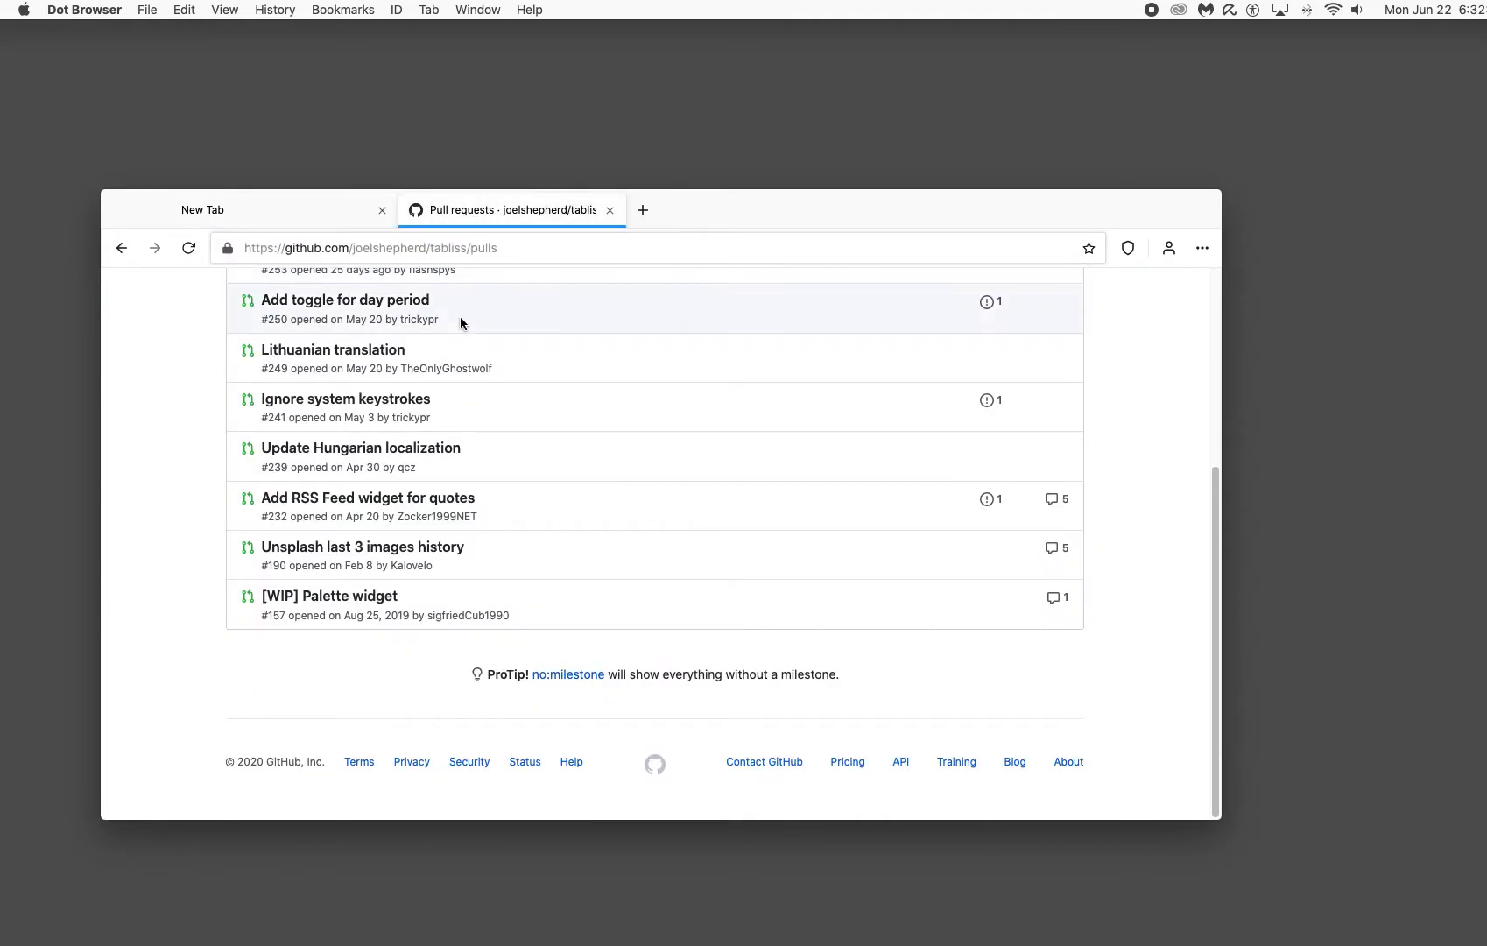
# Step: Switch back and forth between the new-tab page and the pull requests tab
pyautogui.scroll(5, 460, 323)
pyautogui.click(293, 210)
pyautogui.click(482, 209)
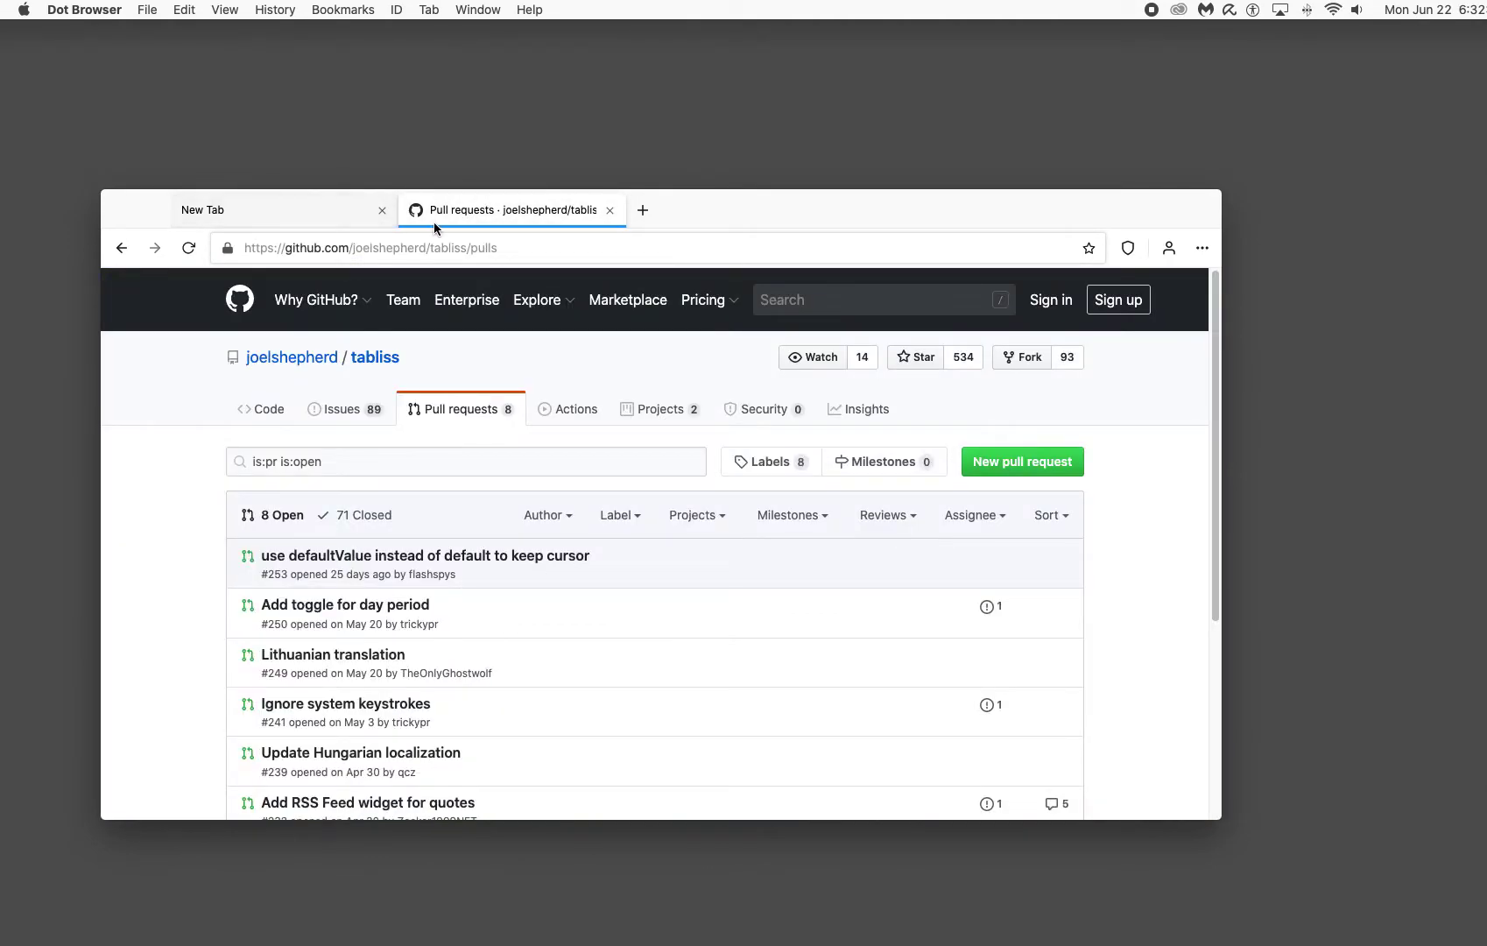
pyautogui.click(335, 213)
pyautogui.hotkey('ctrl', 'Tab')
pyautogui.click(293, 207)
pyautogui.click(465, 215)
# Step: Open the tabliss owner's profile, then go back through Projects, pull requests, Issues and Code
pyautogui.click(322, 368)
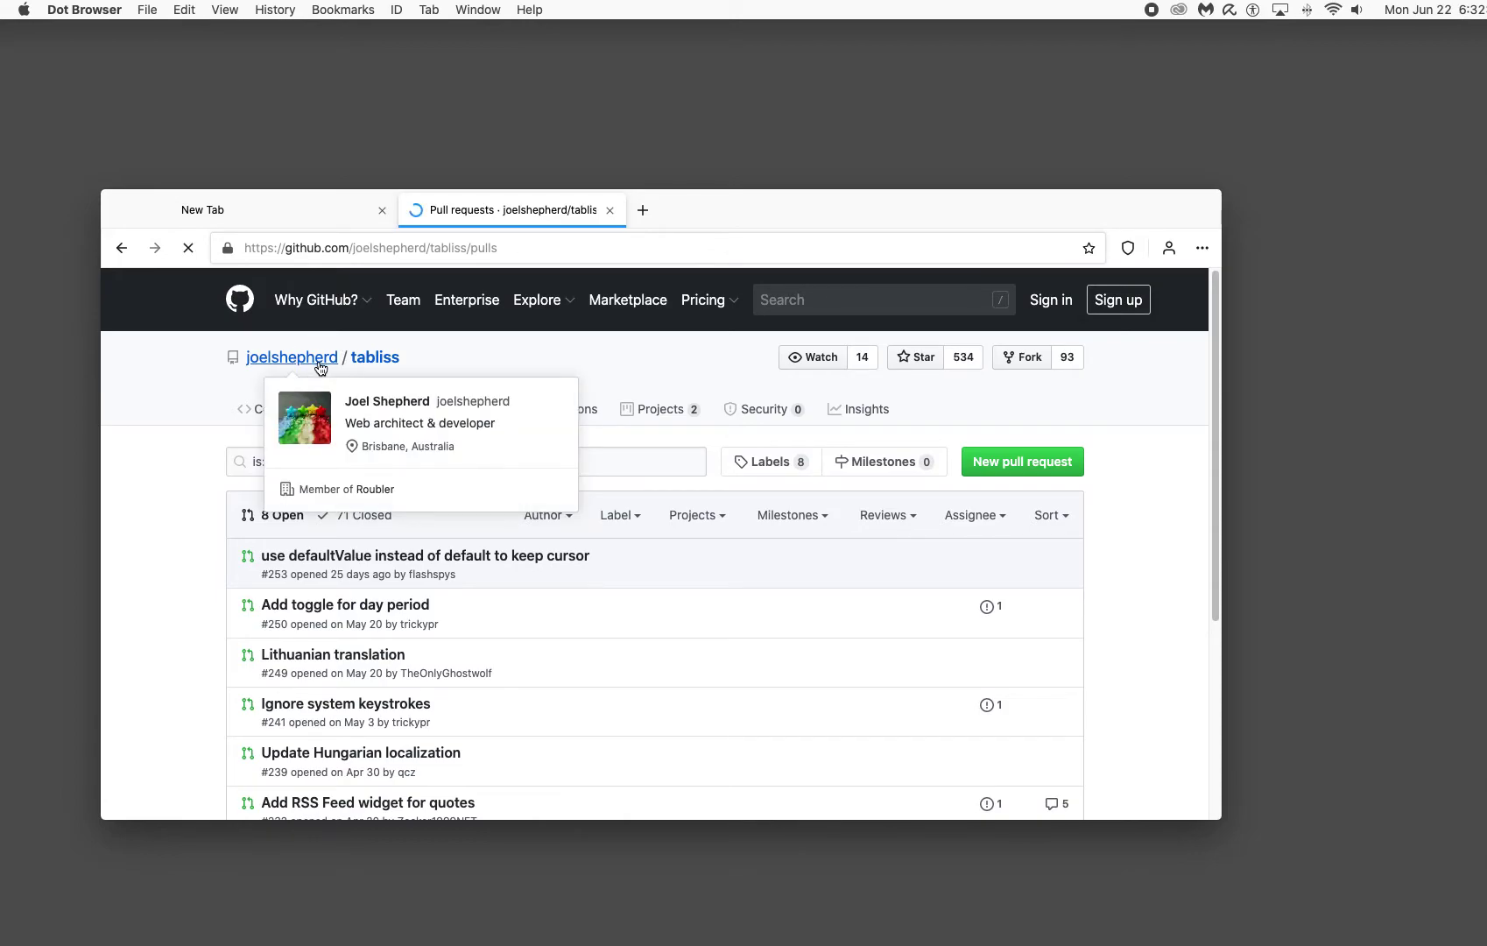
pyautogui.scroll(-2, 314, 382)
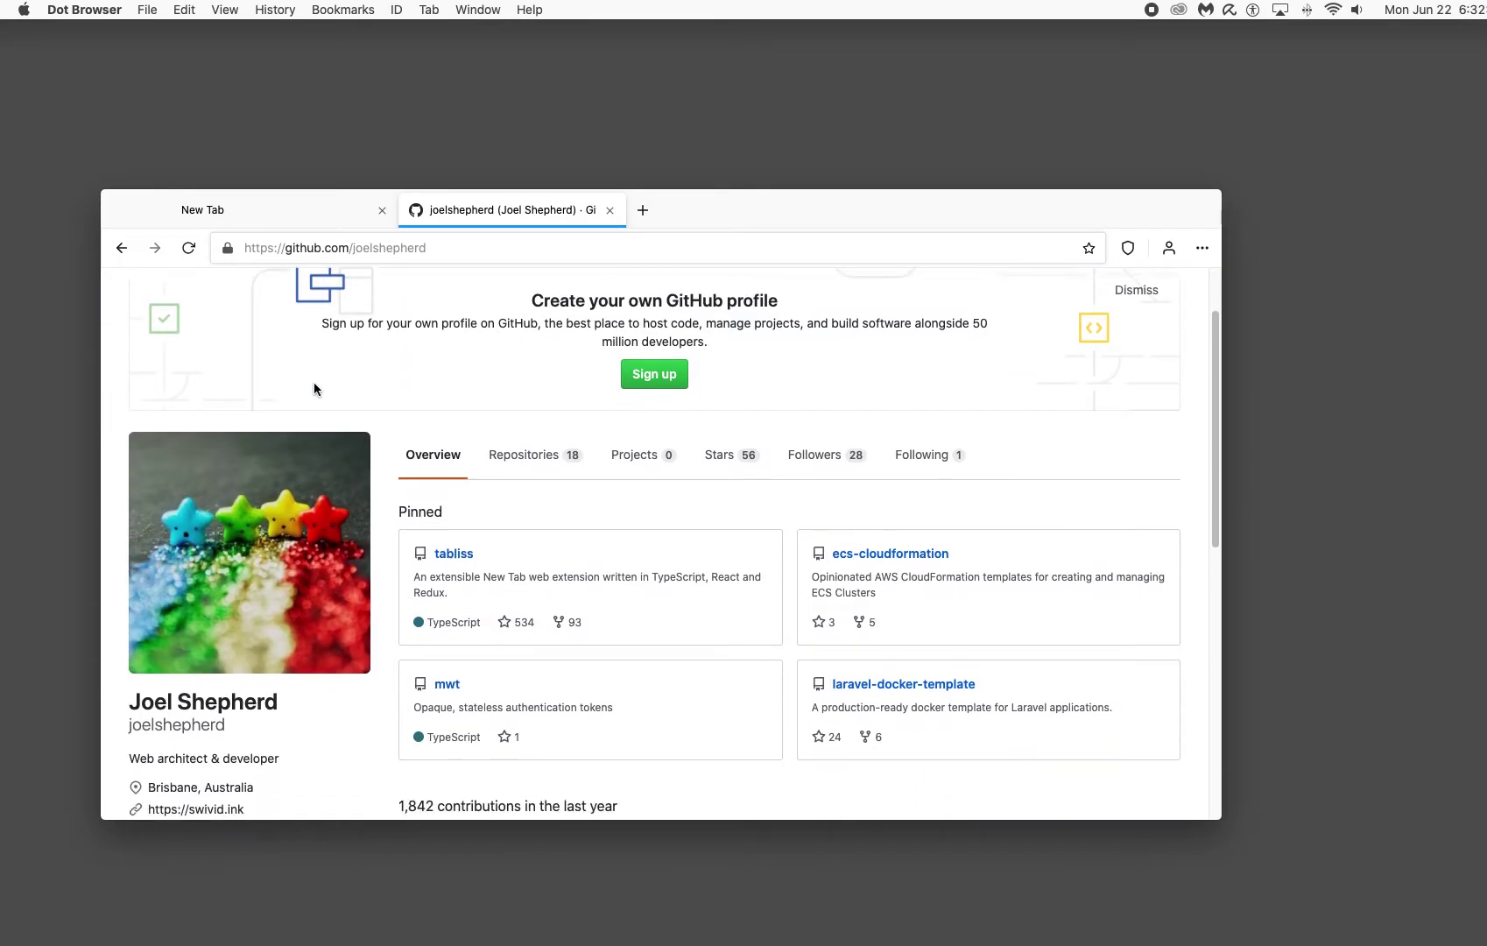
pyautogui.scroll(-2, 314, 384)
pyautogui.click(120, 249)
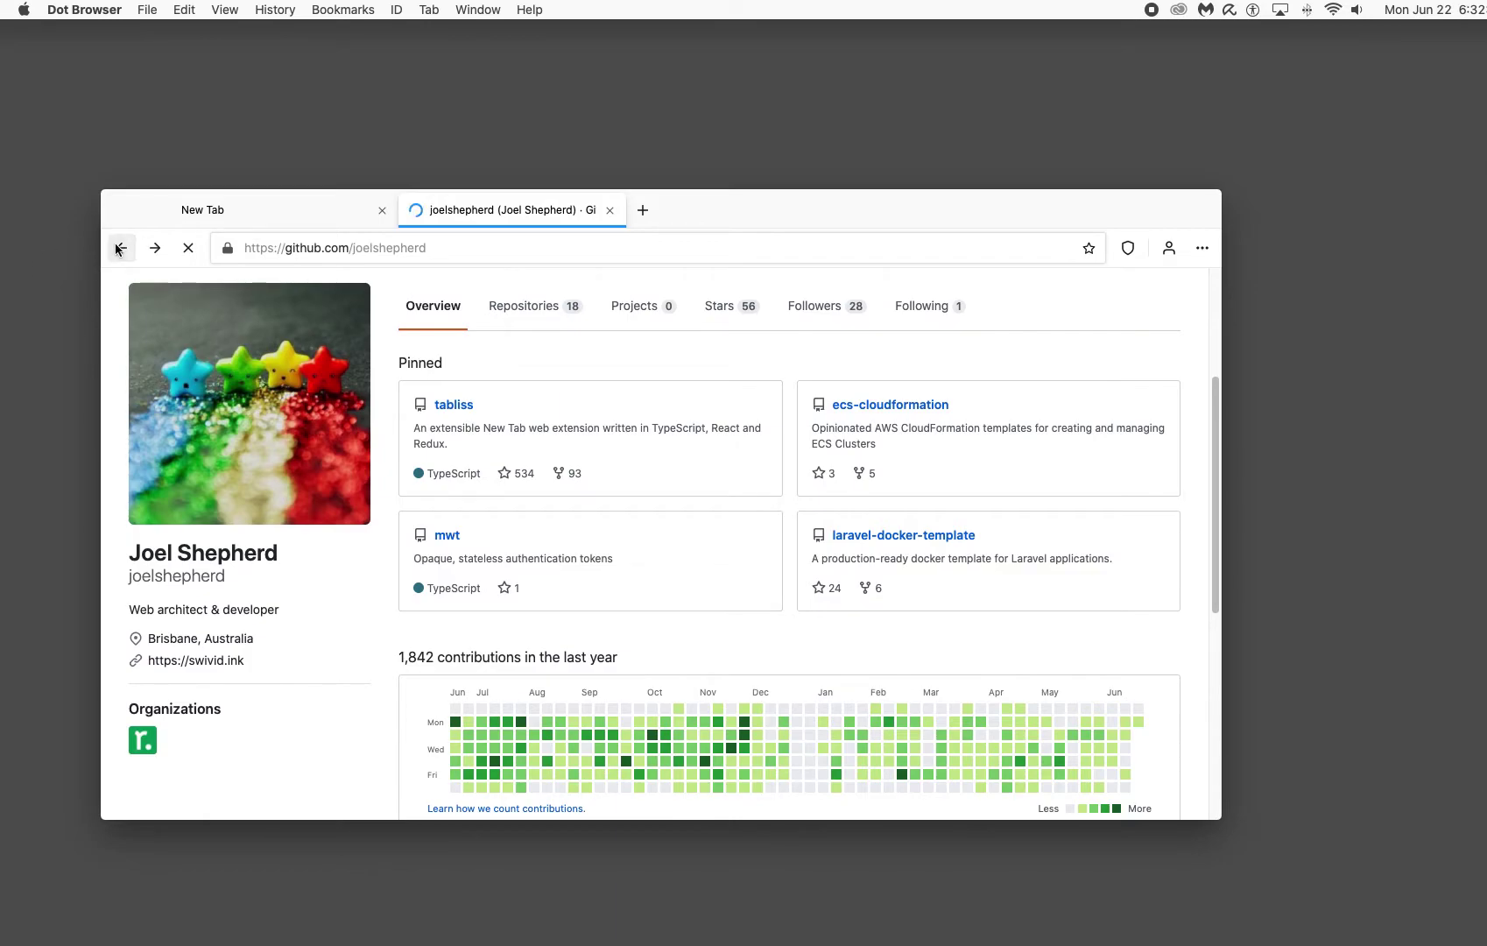
pyautogui.click(121, 252)
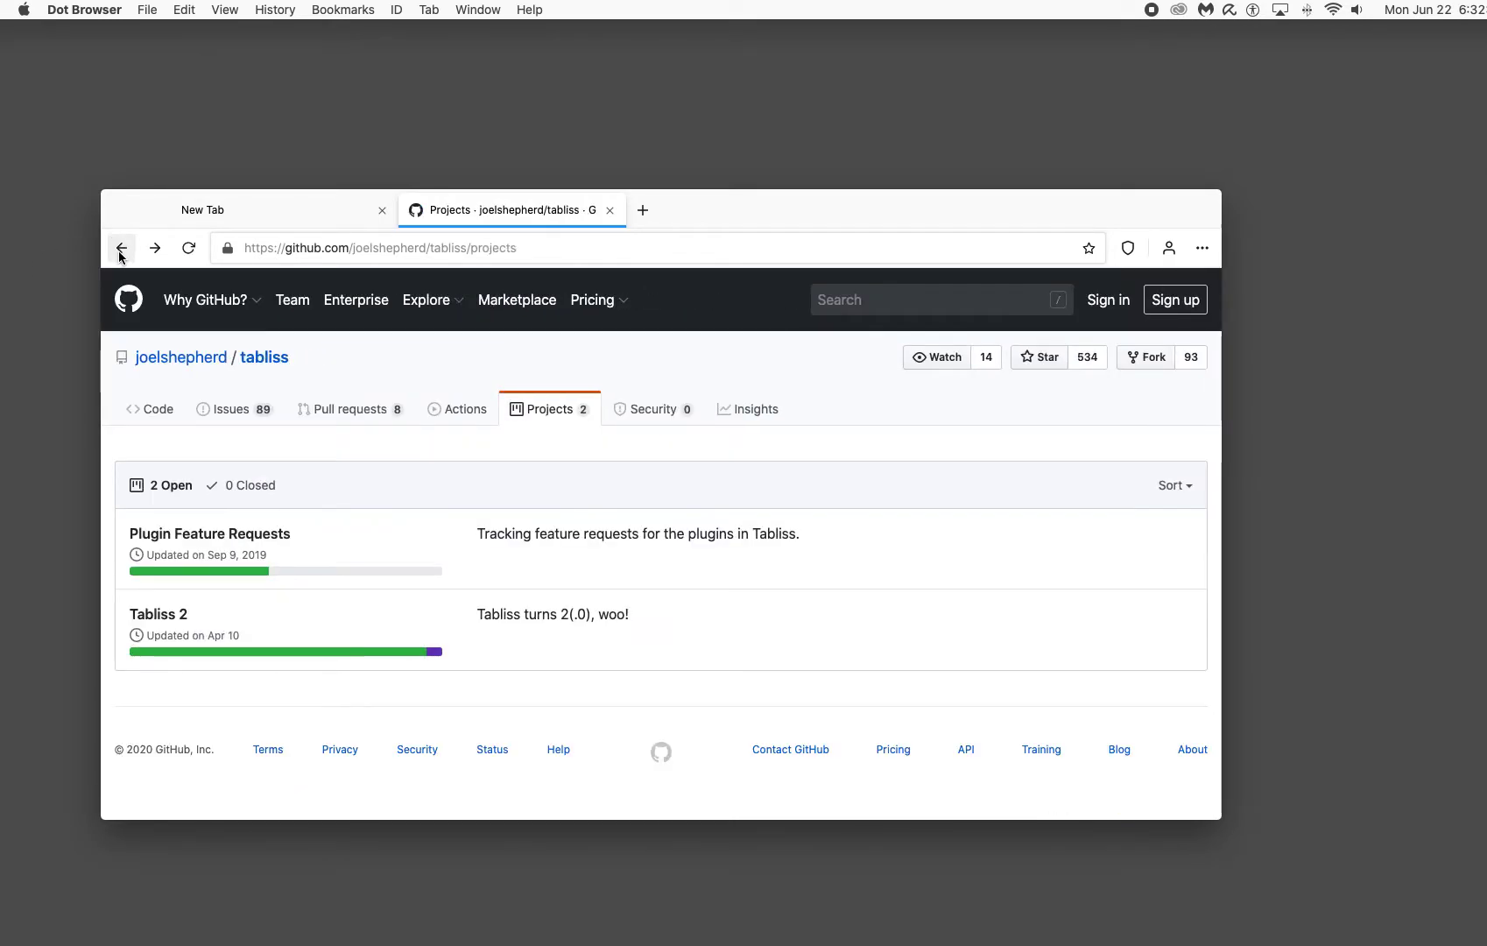
pyautogui.click(120, 252)
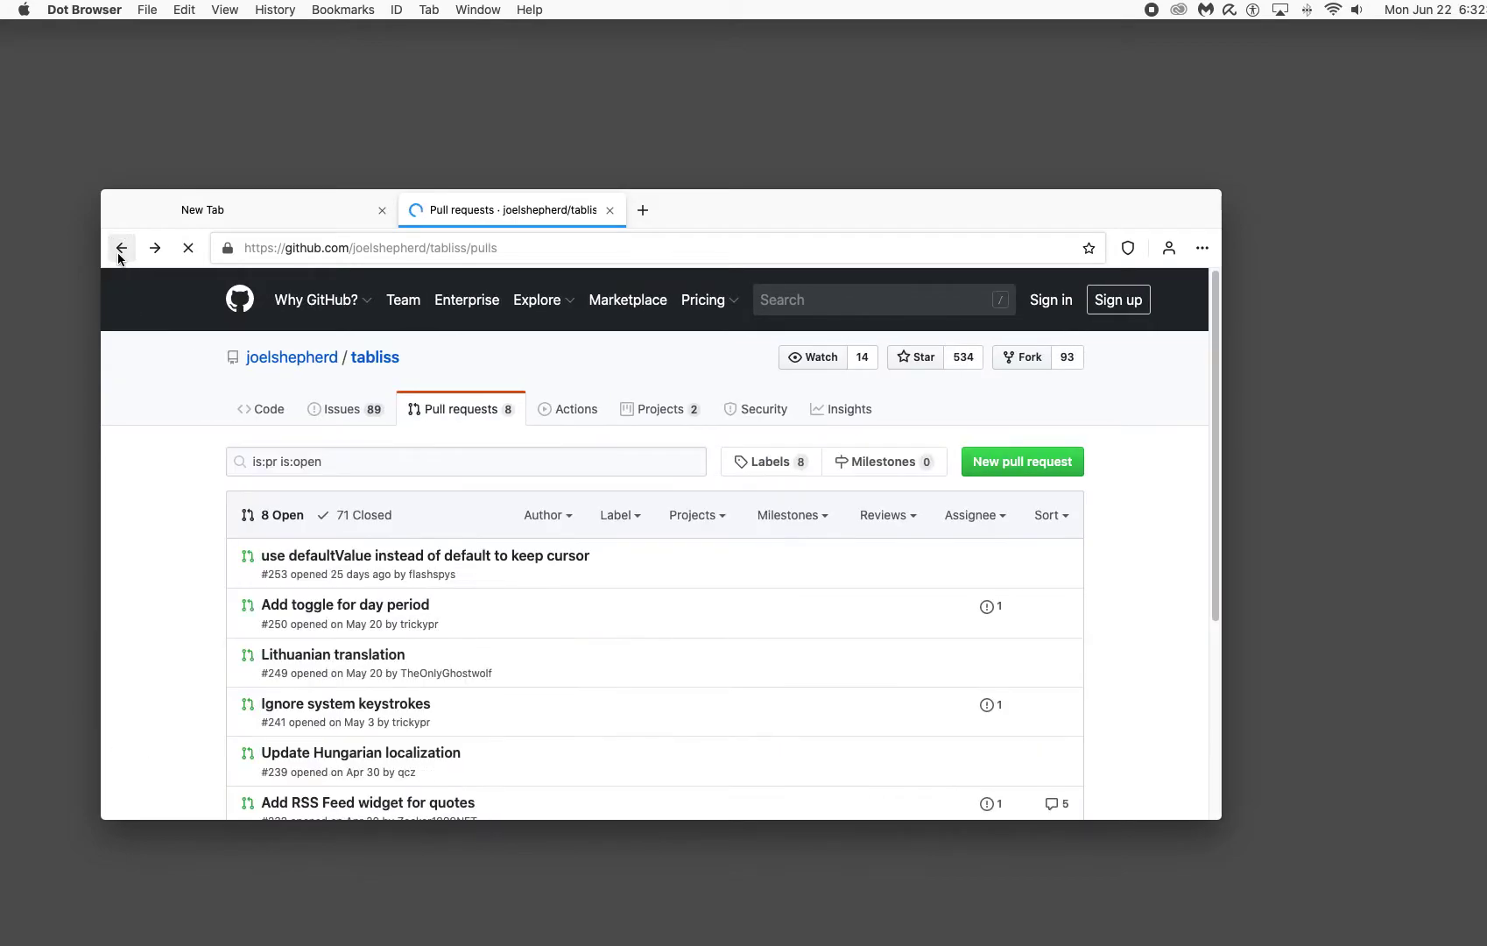
pyautogui.click(120, 252)
pyautogui.click(120, 253)
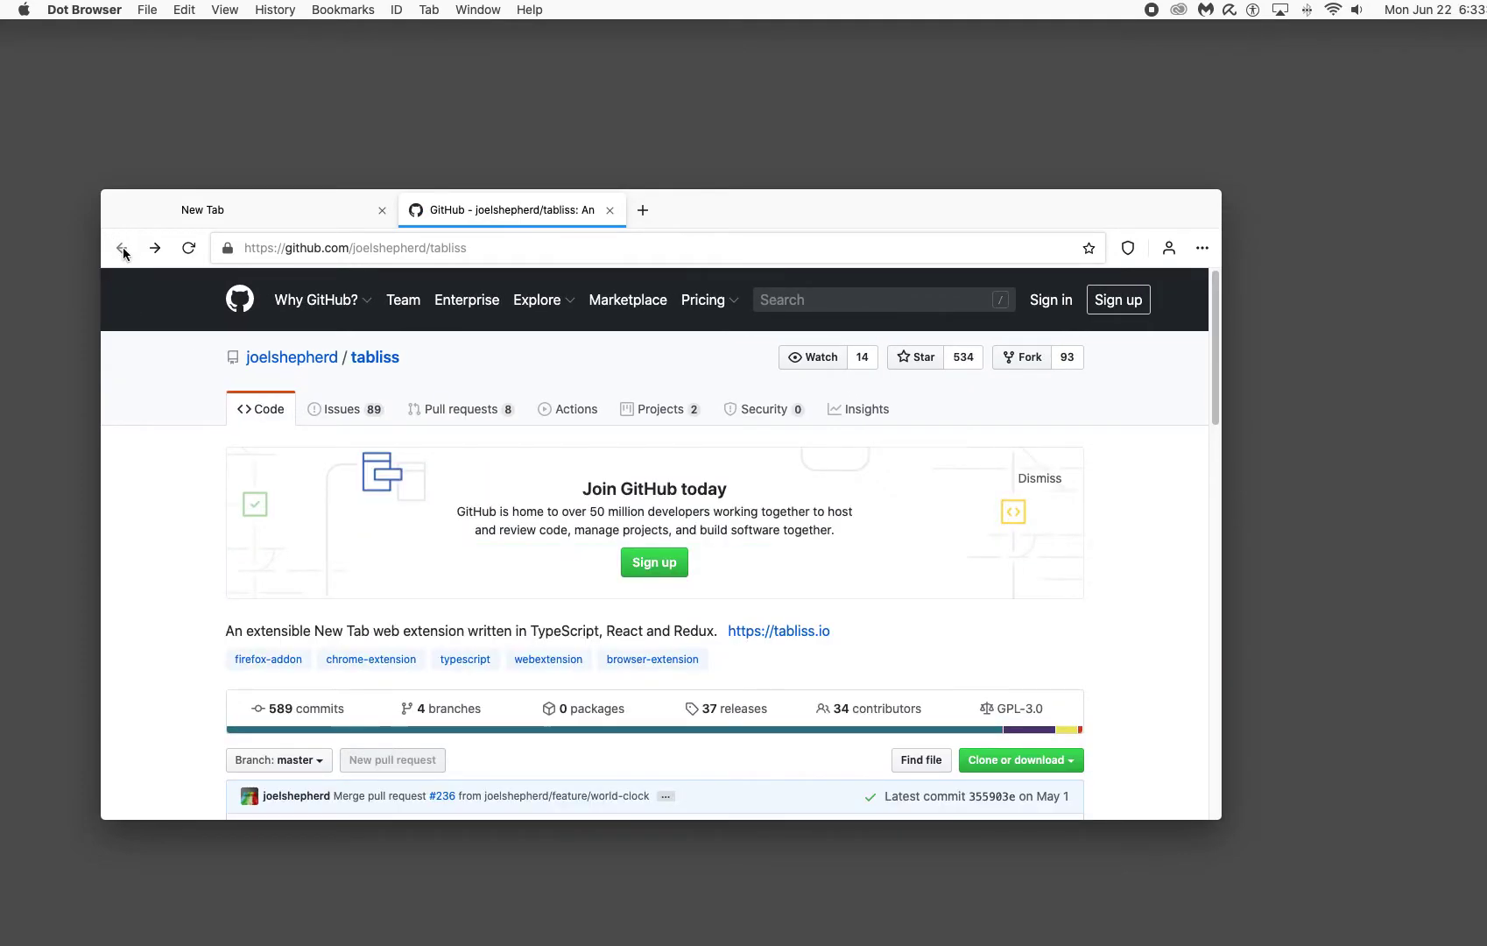
# Step: Reopen the owner's profile and scroll down to its contributions graph
pyautogui.click(294, 359)
pyautogui.scroll(-3, 408, 509)
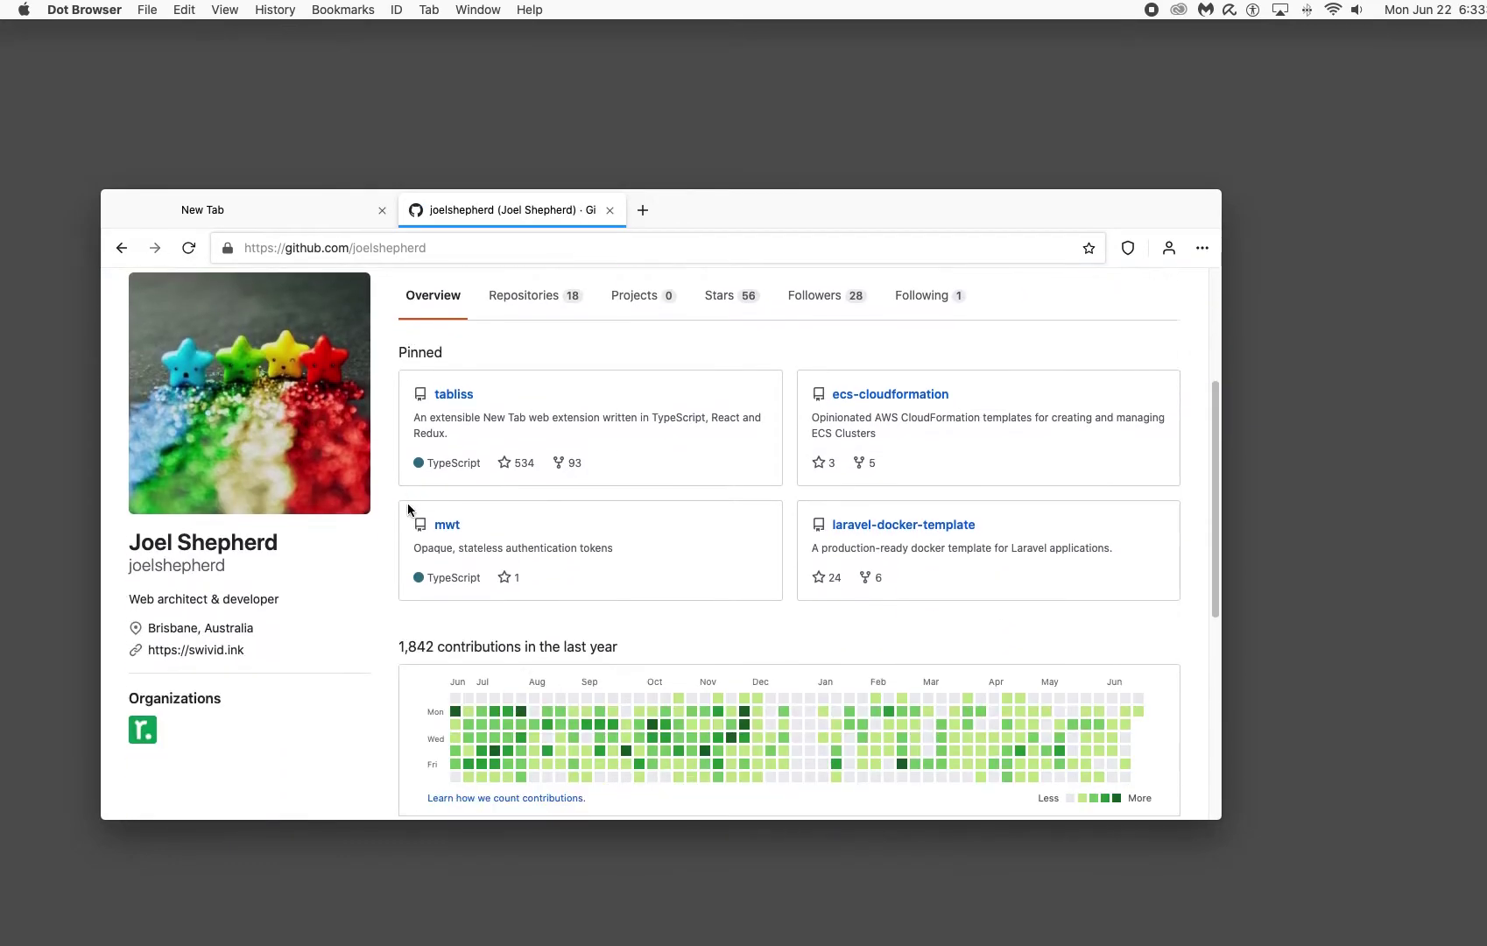
pyautogui.scroll(-3, 408, 509)
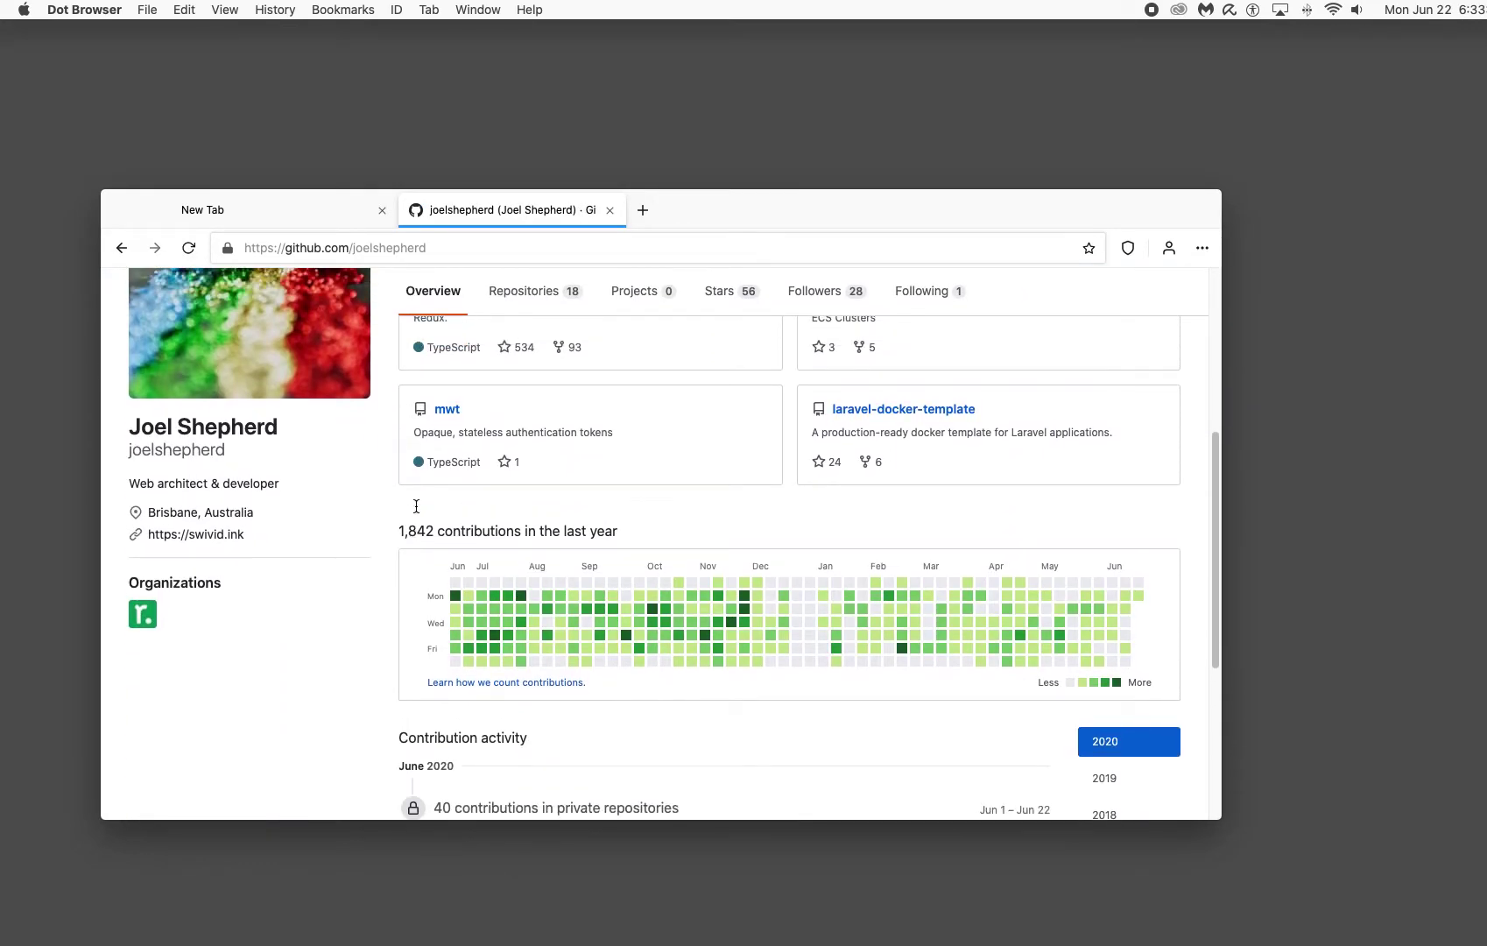
pyautogui.click(332, 214)
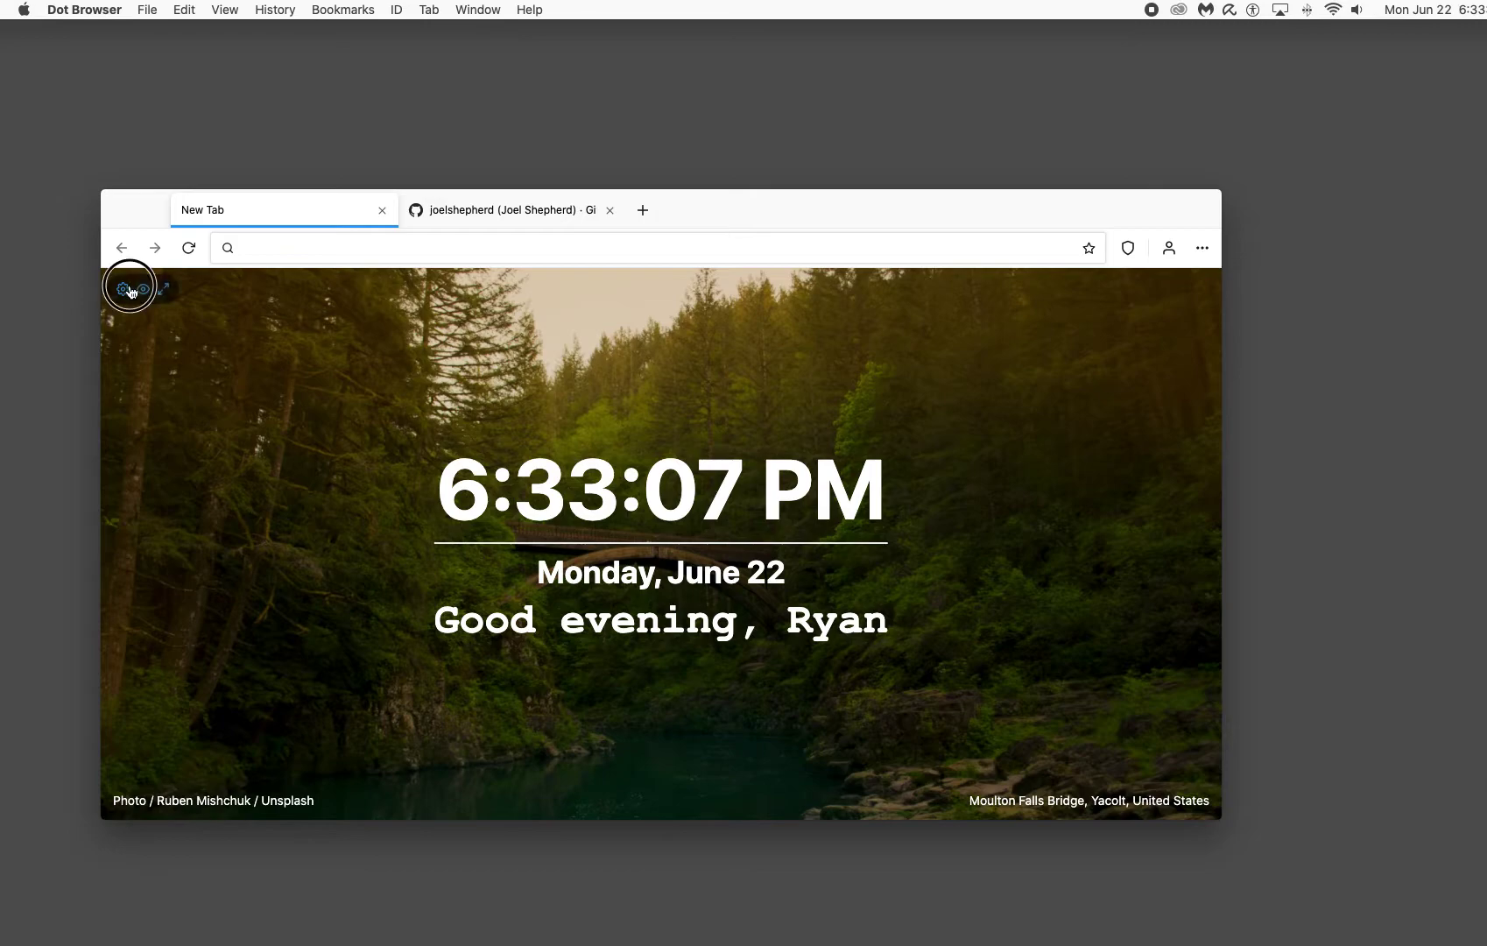
# Step: Switch between the Tabliss page and the GitHub profile tab, then drag the window left
pyautogui.click(127, 287)
pyautogui.click(495, 212)
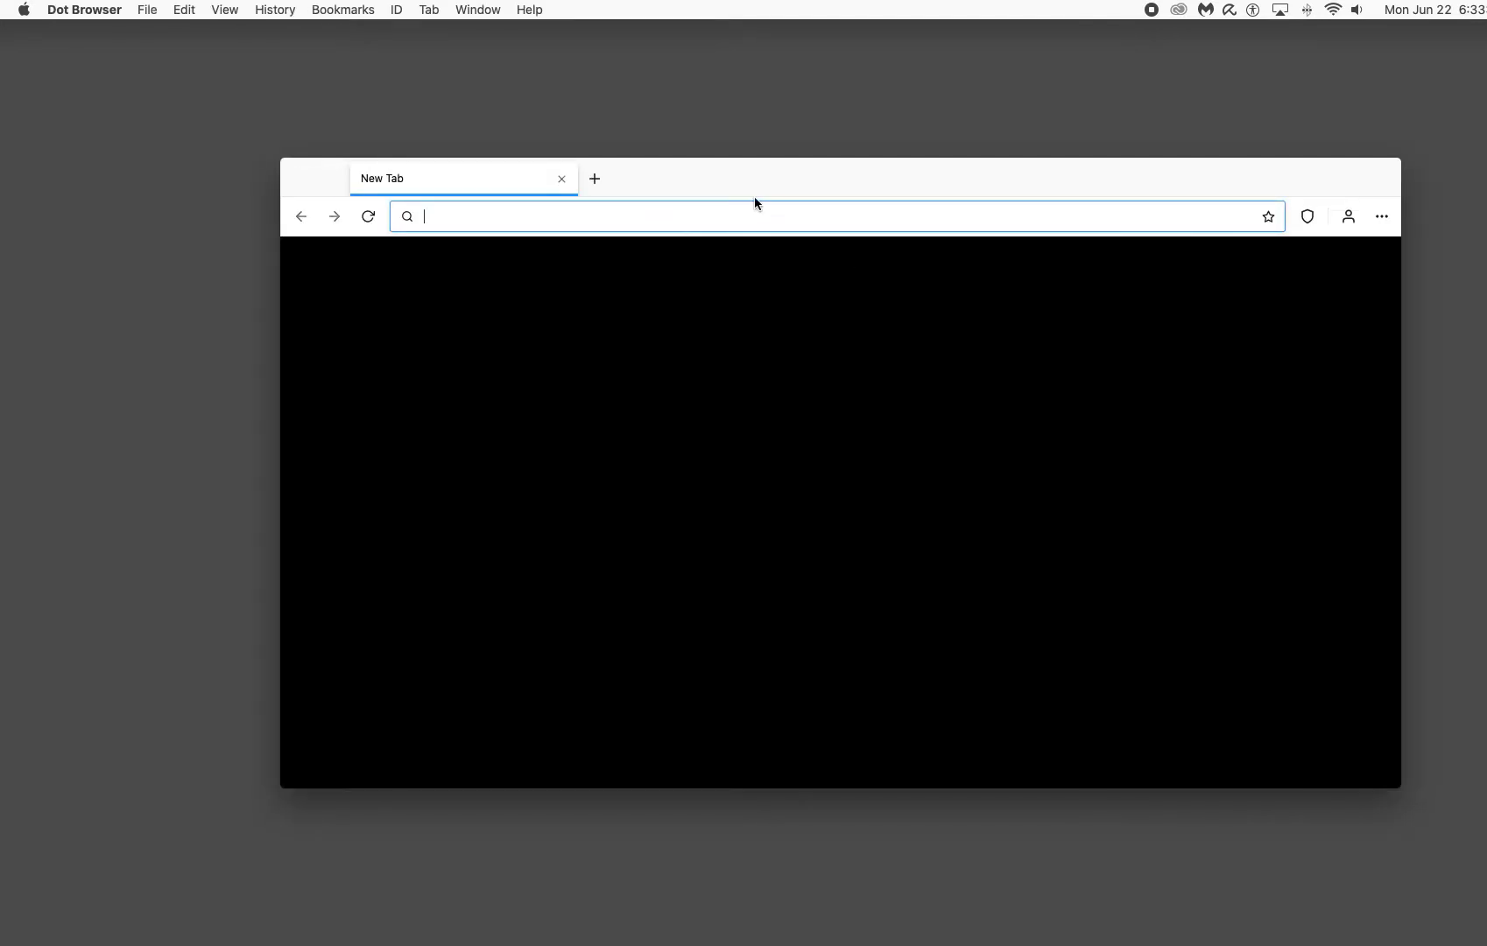
pyautogui.moveTo(754, 202); pyautogui.dragTo(622, 215)
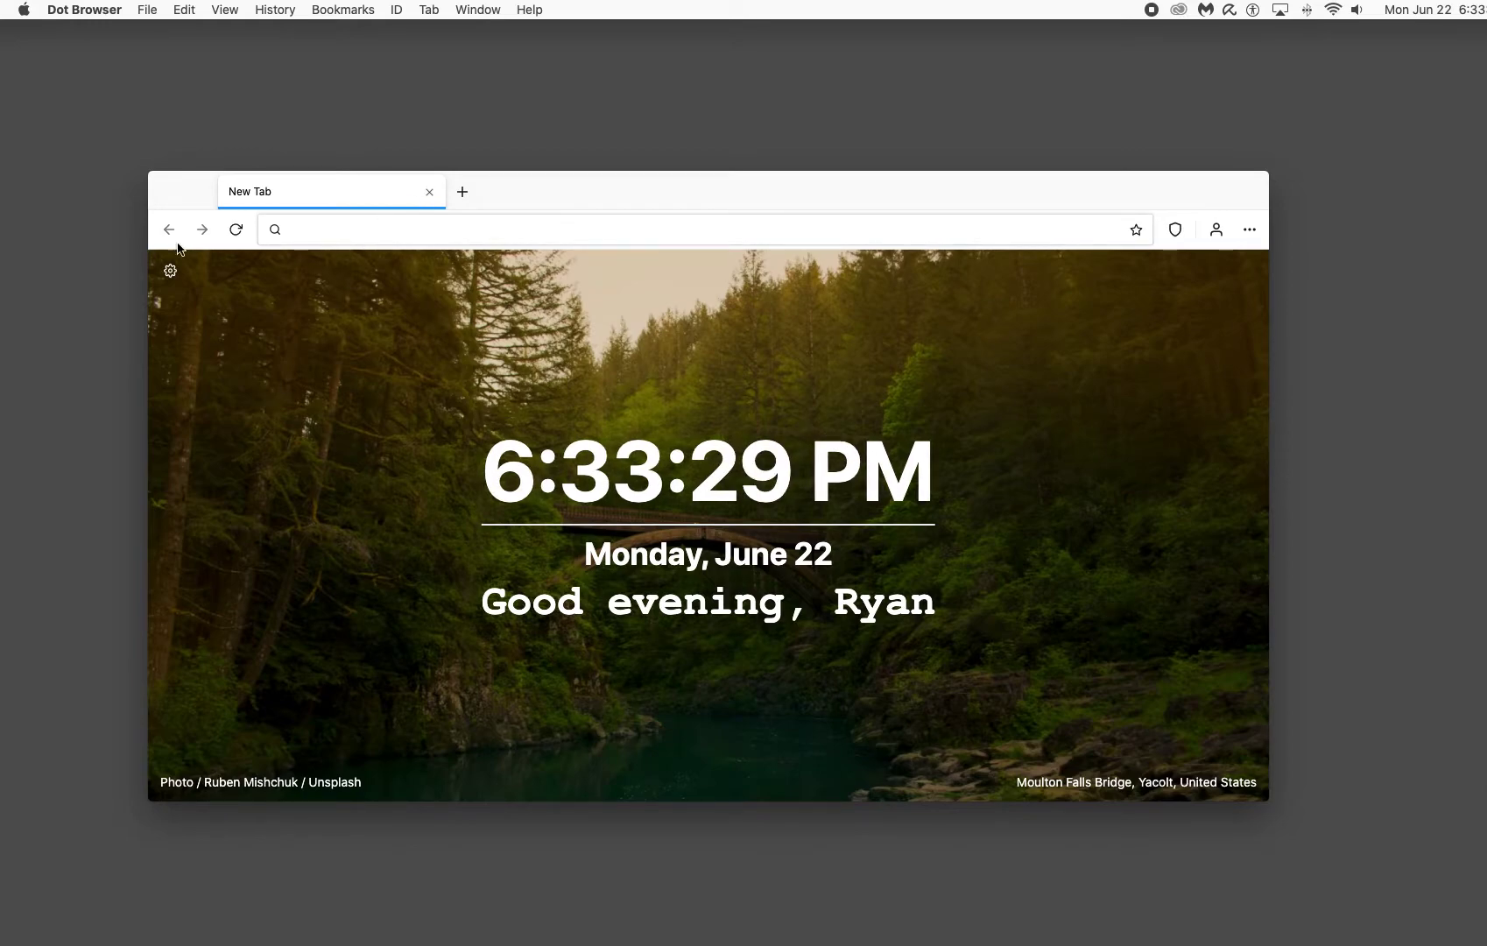
# Step: Reload the new-tab page and run a DuckDuckGo search for 'test' from the address bar
pyautogui.click(235, 230)
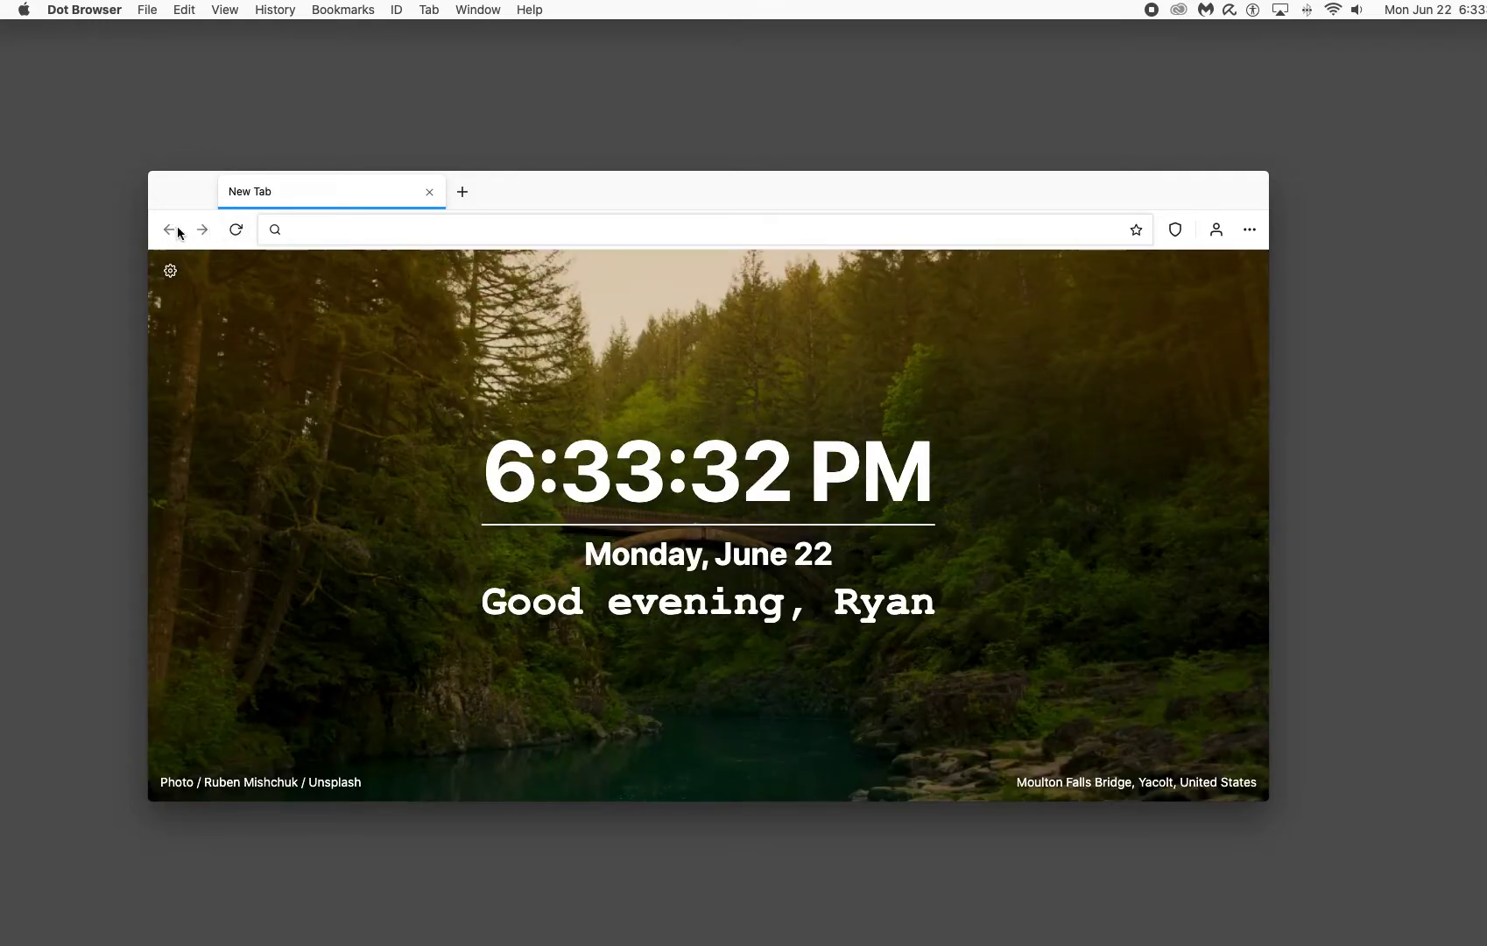
pyautogui.click(296, 226)
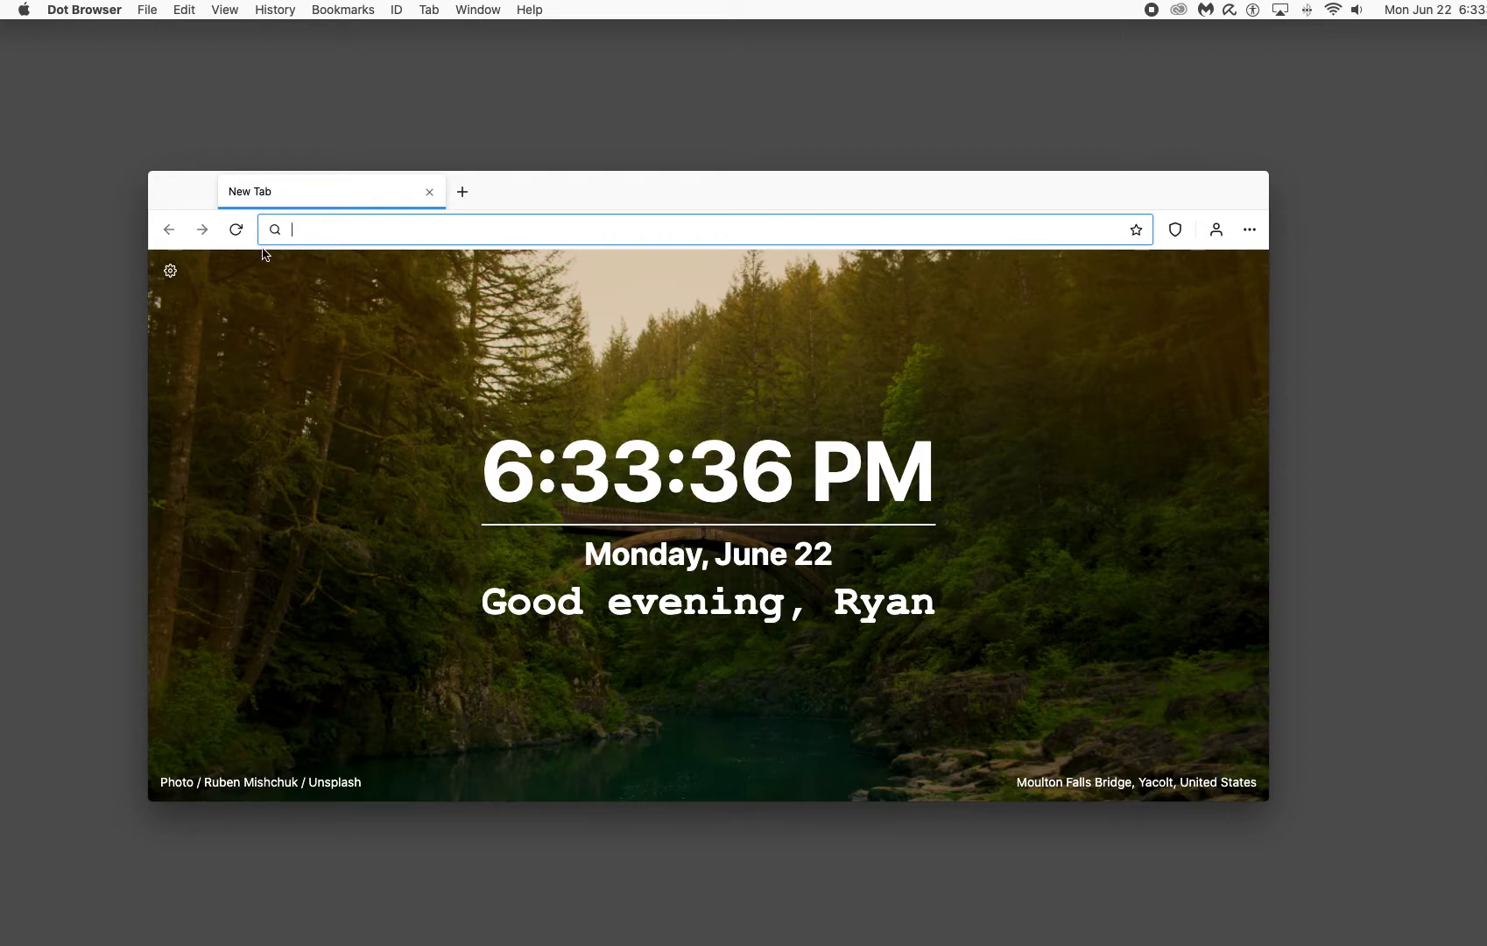
pyautogui.write('eat')
pyautogui.write('test')
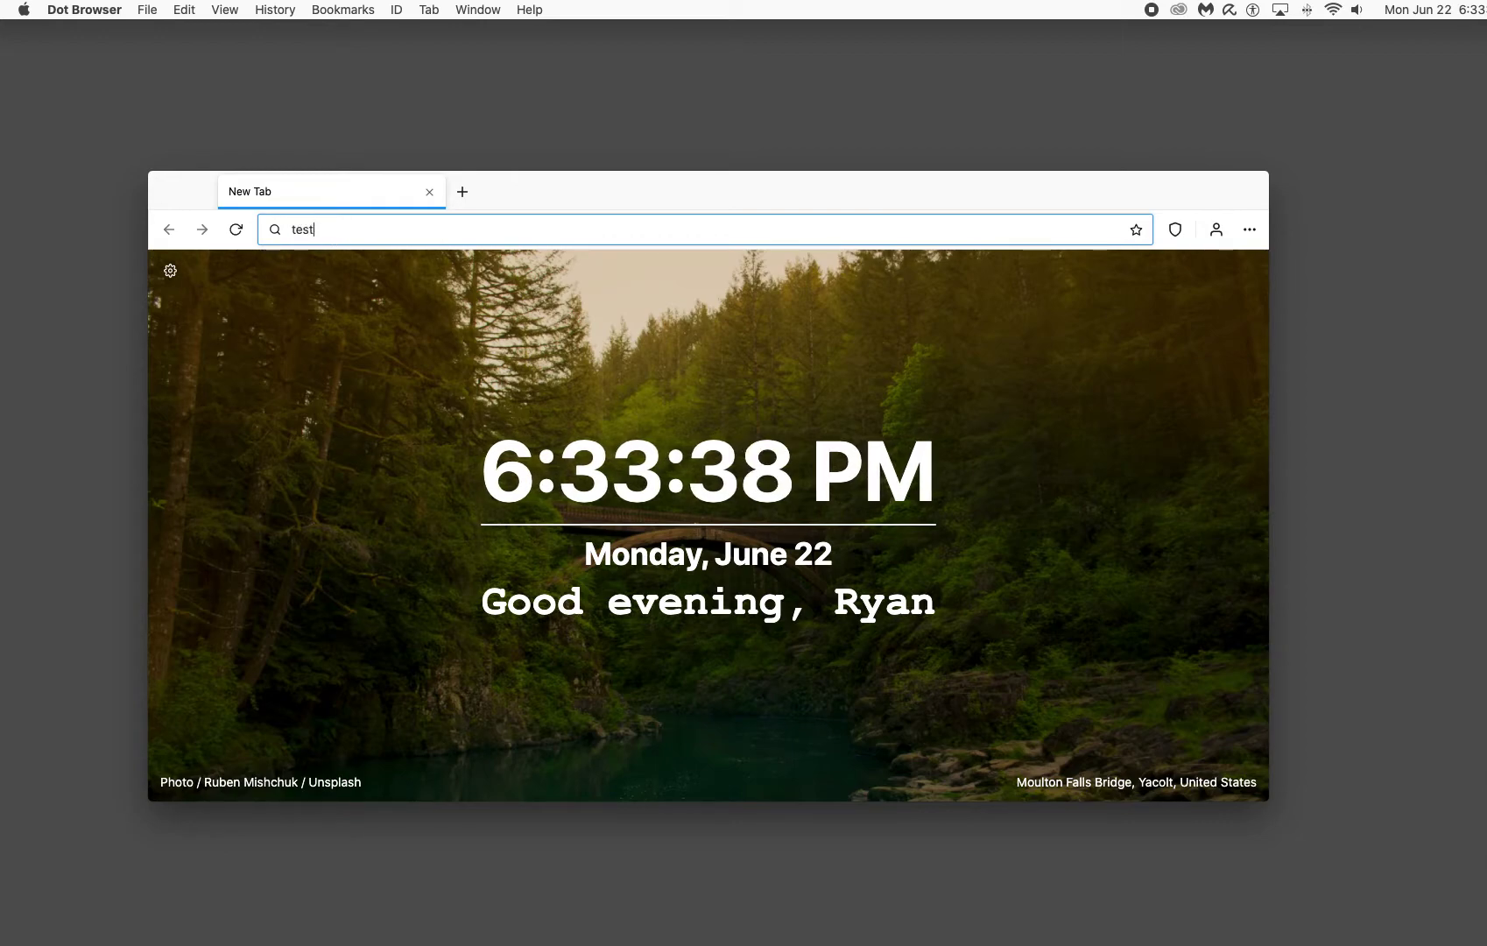
pyautogui.press('Return')
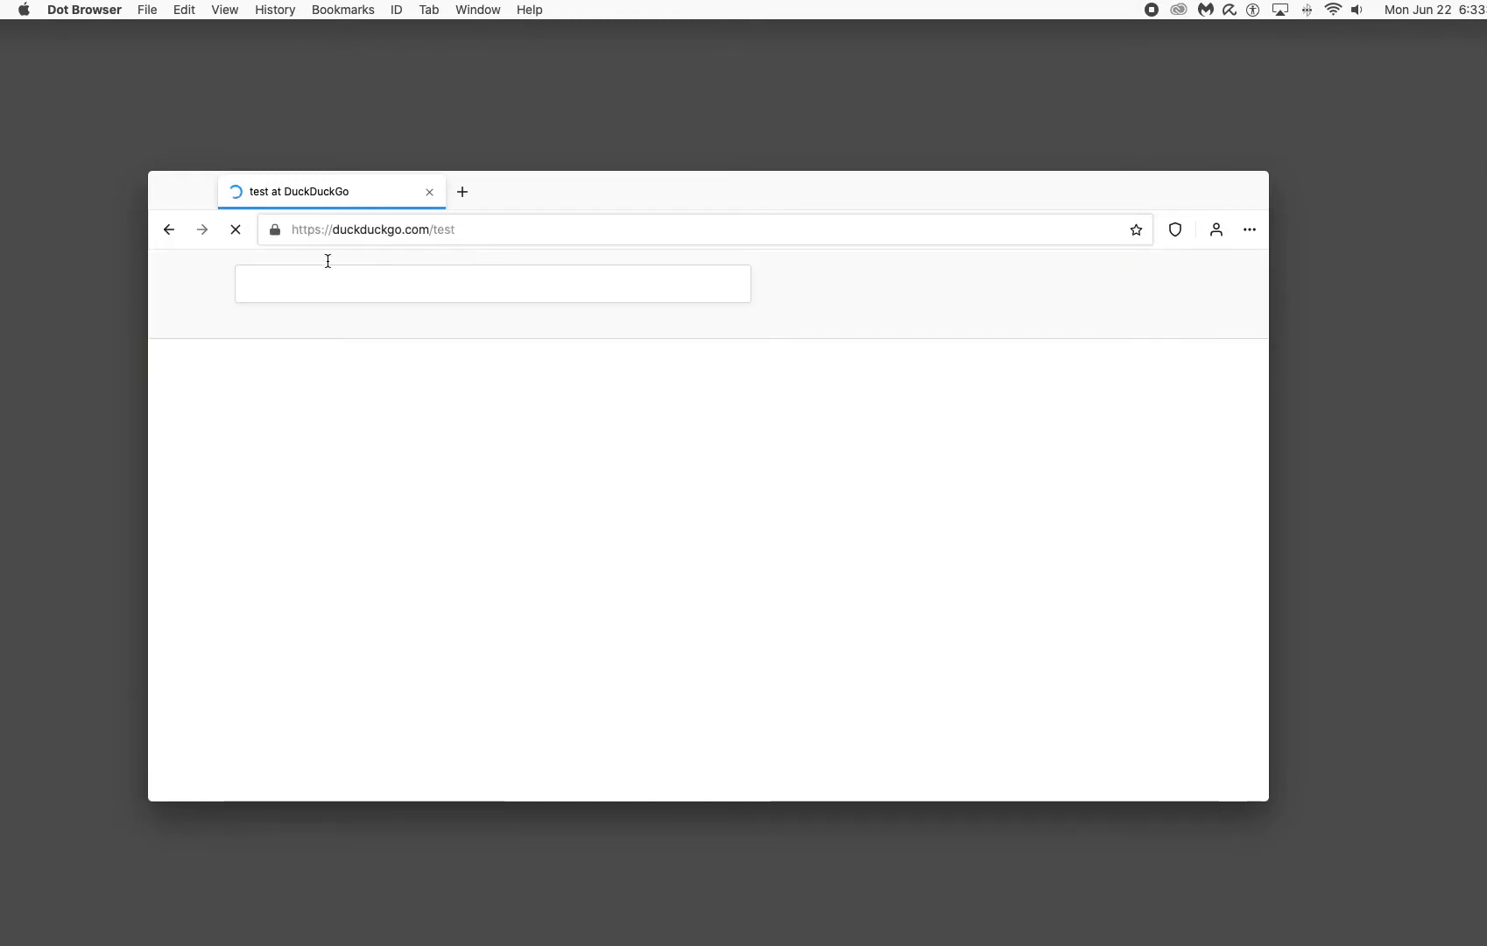
# Step: Replace the query with 'test hi' and search again
pyautogui.click(404, 279)
pyautogui.press('BackSpace')
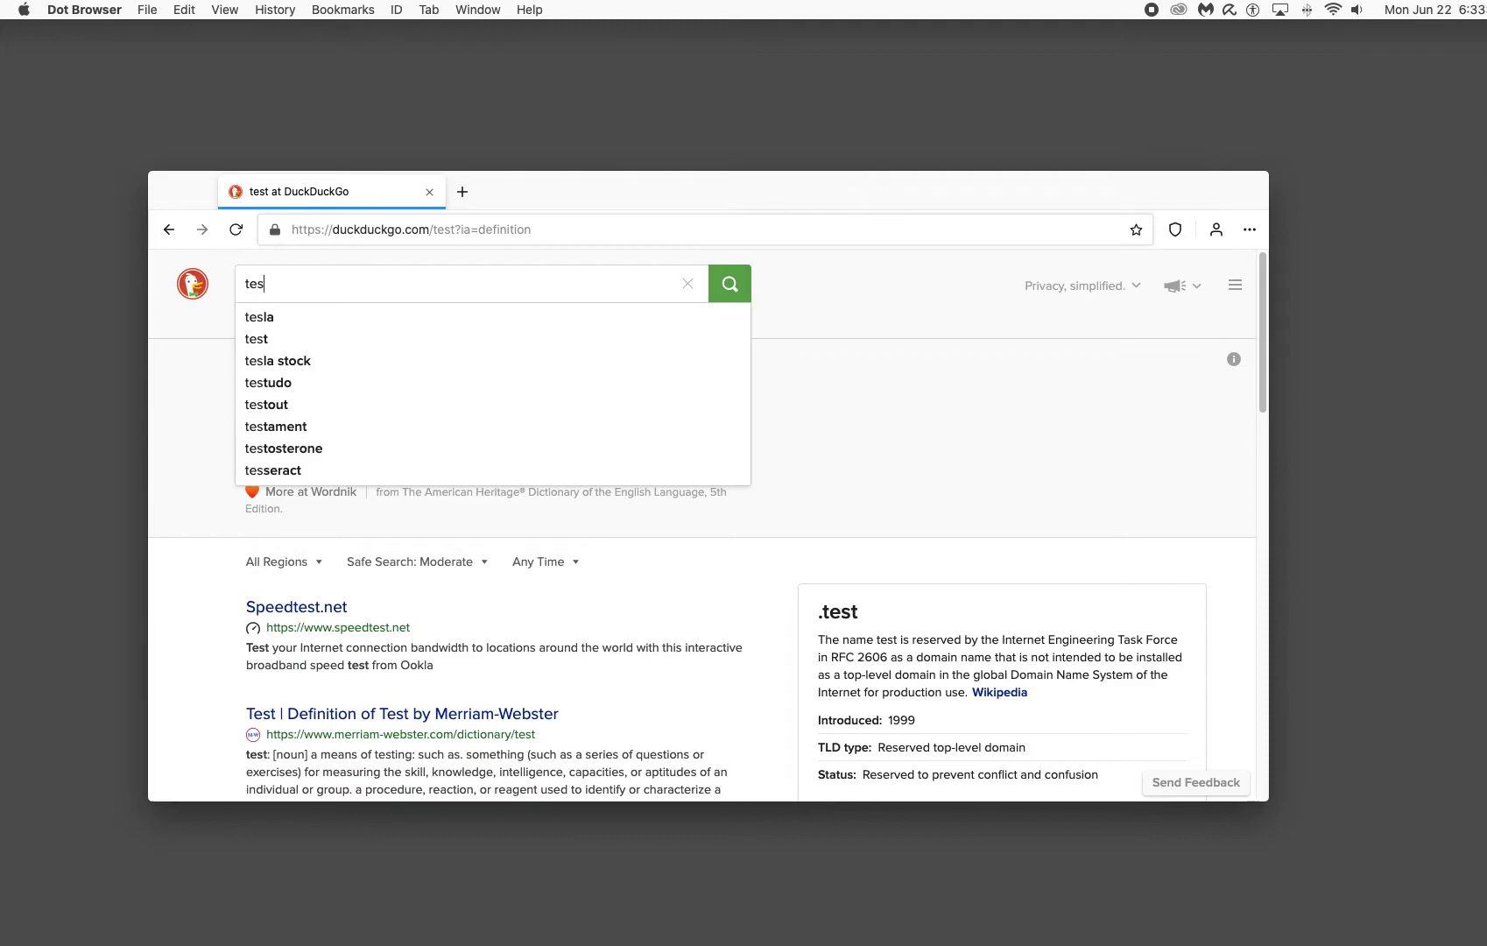
pyautogui.press('BackSpace')
pyautogui.press('BackSpace')
pyautogui.press('BackSpace')
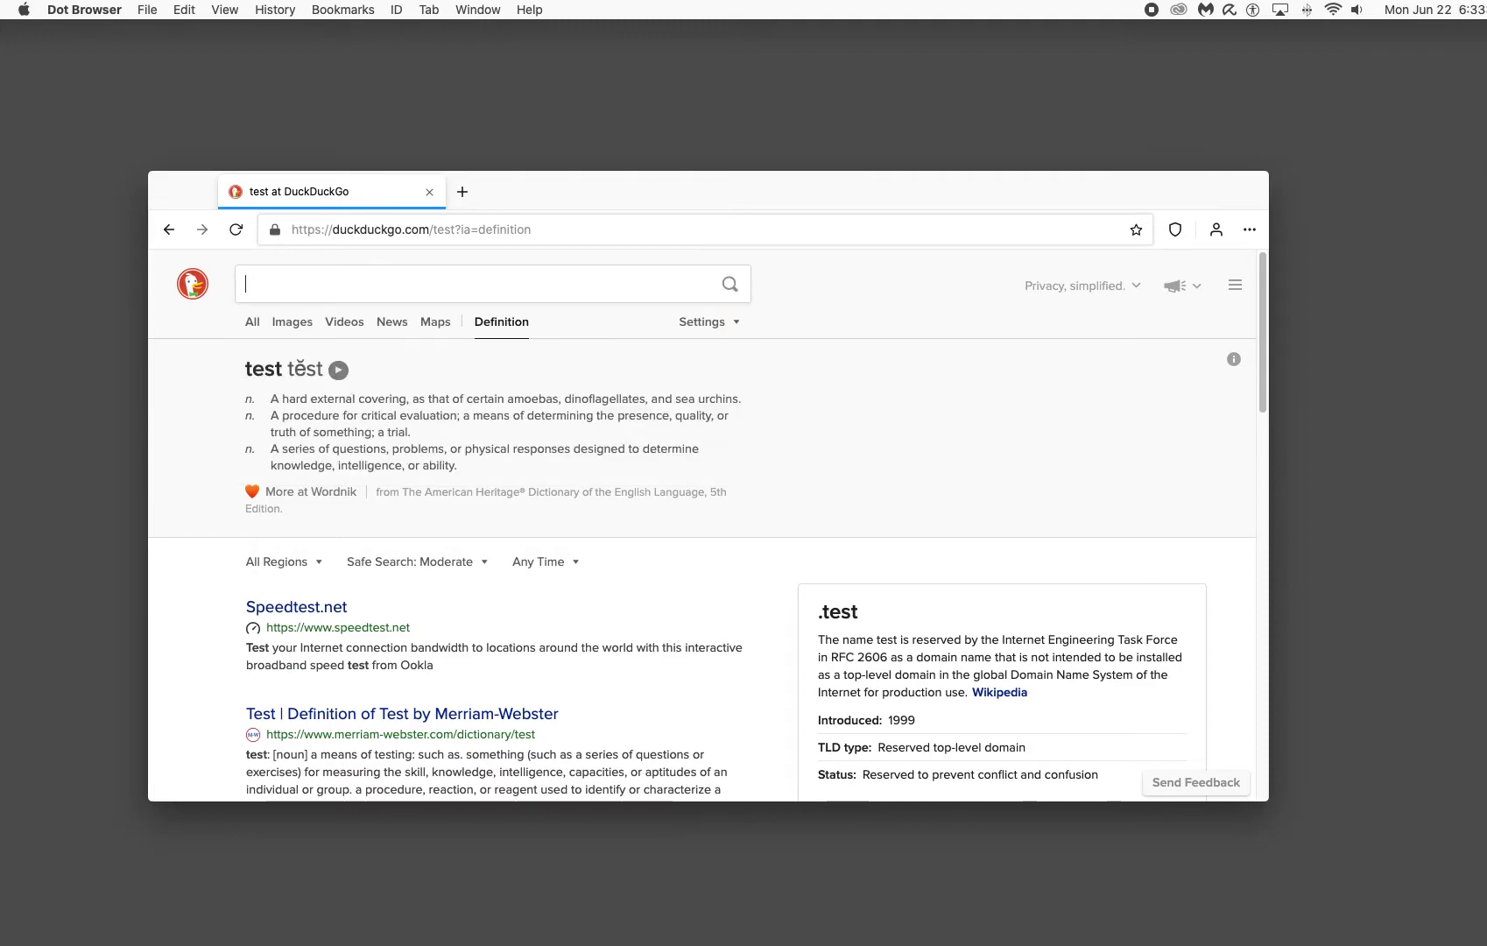
pyautogui.write('t')
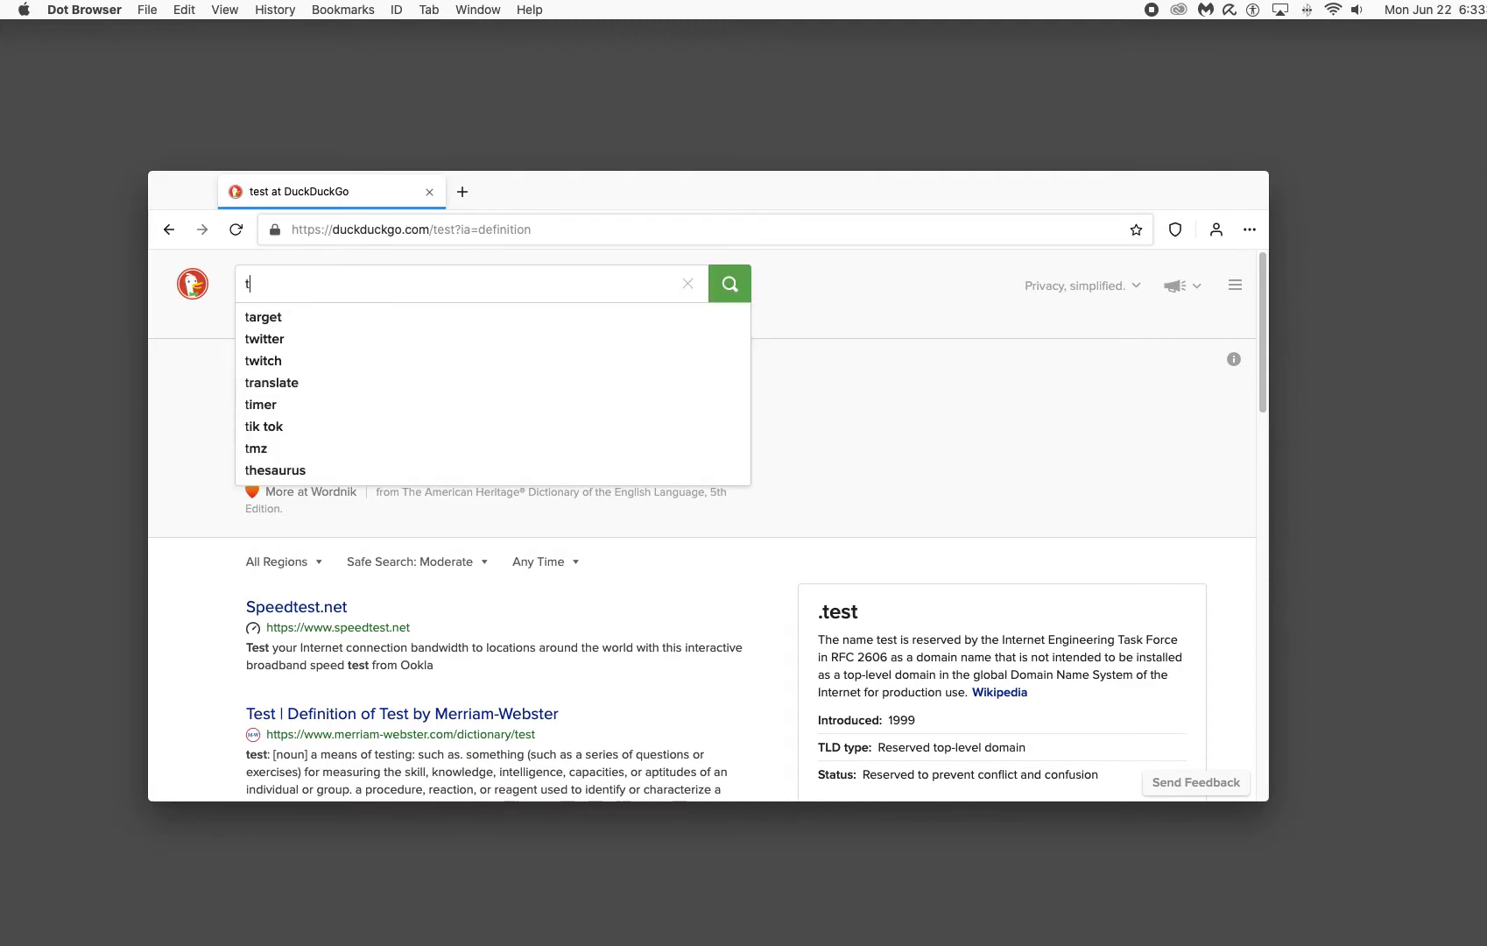
pyautogui.write('est hi')
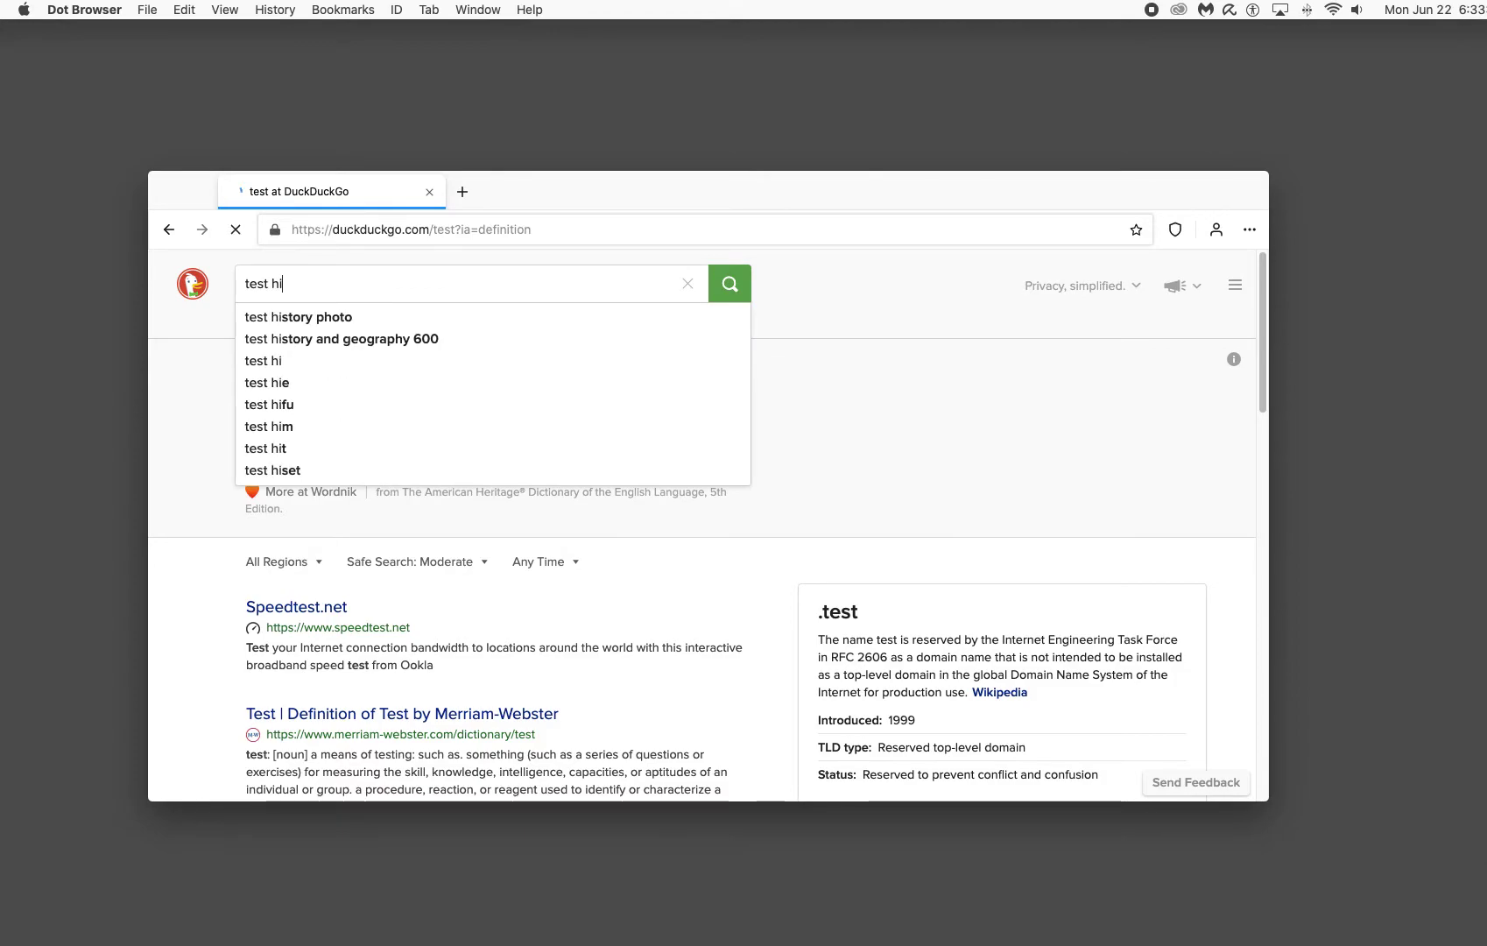
pyautogui.press('Return')
# Step: Go back through the test results to the Tabliss new-tab page
pyautogui.click(170, 230)
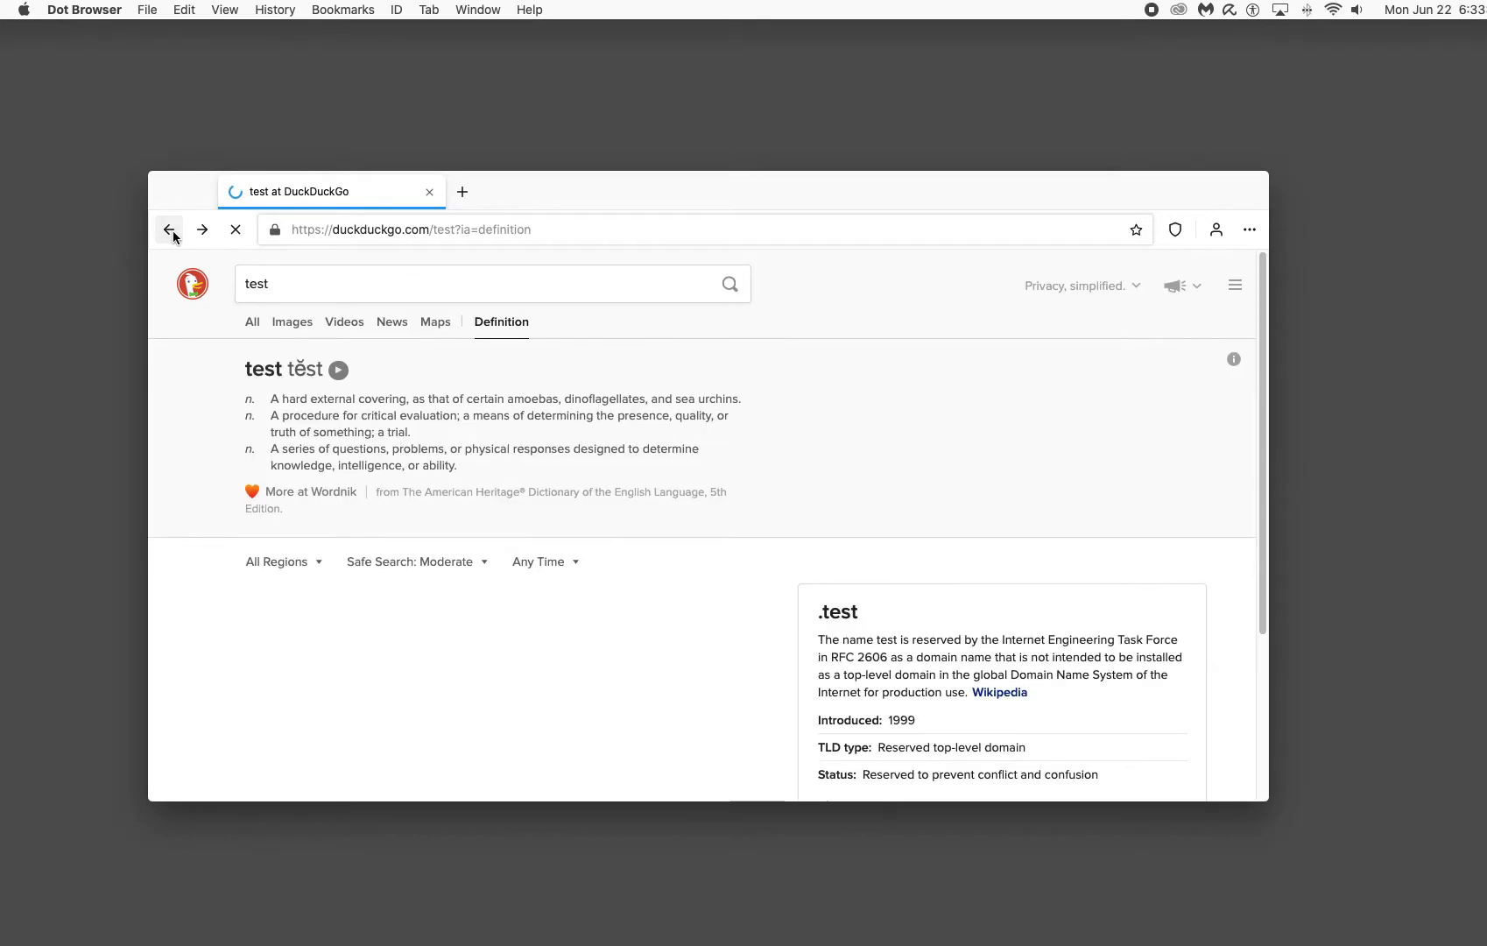
pyautogui.click(169, 232)
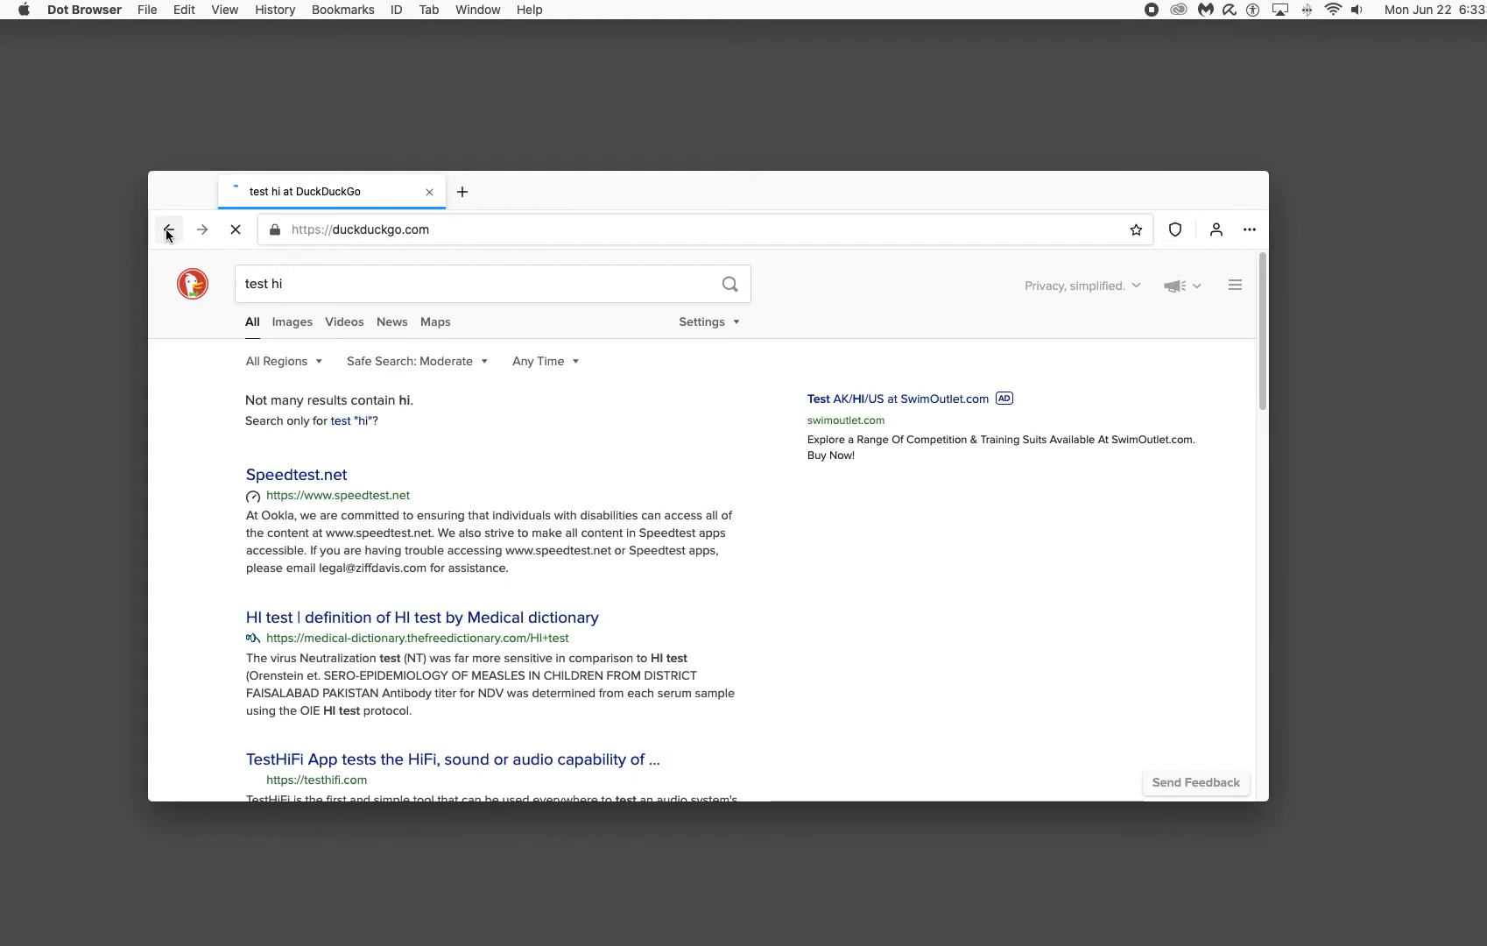
pyautogui.click(168, 232)
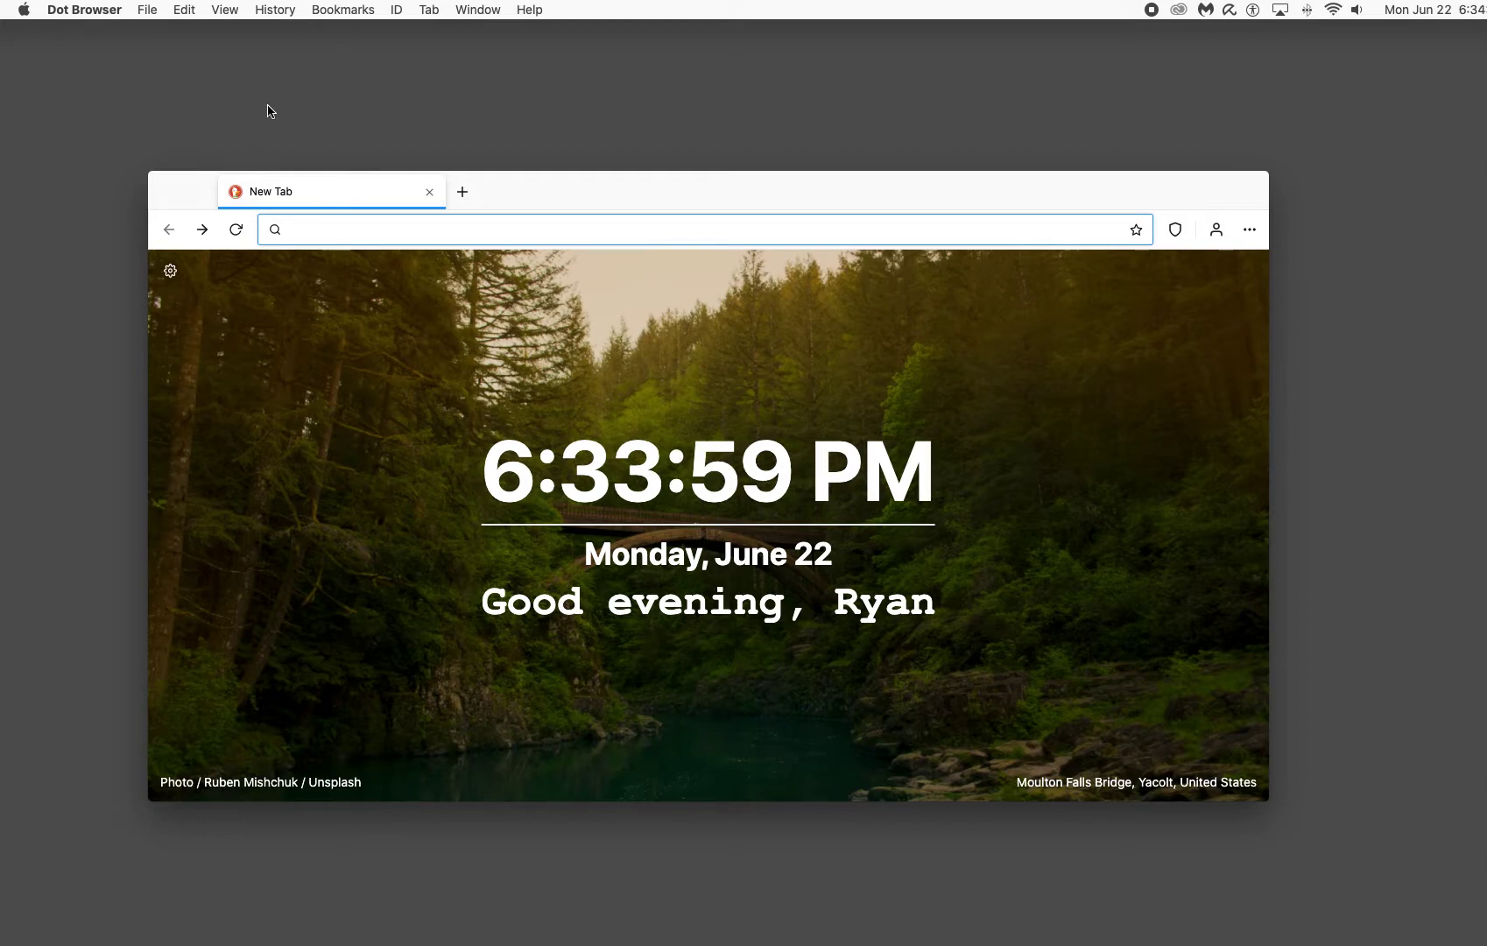
# Step: Browse the Dot Browser application menu, choosing clear browsing data and check for updates
pyautogui.click(84, 9)
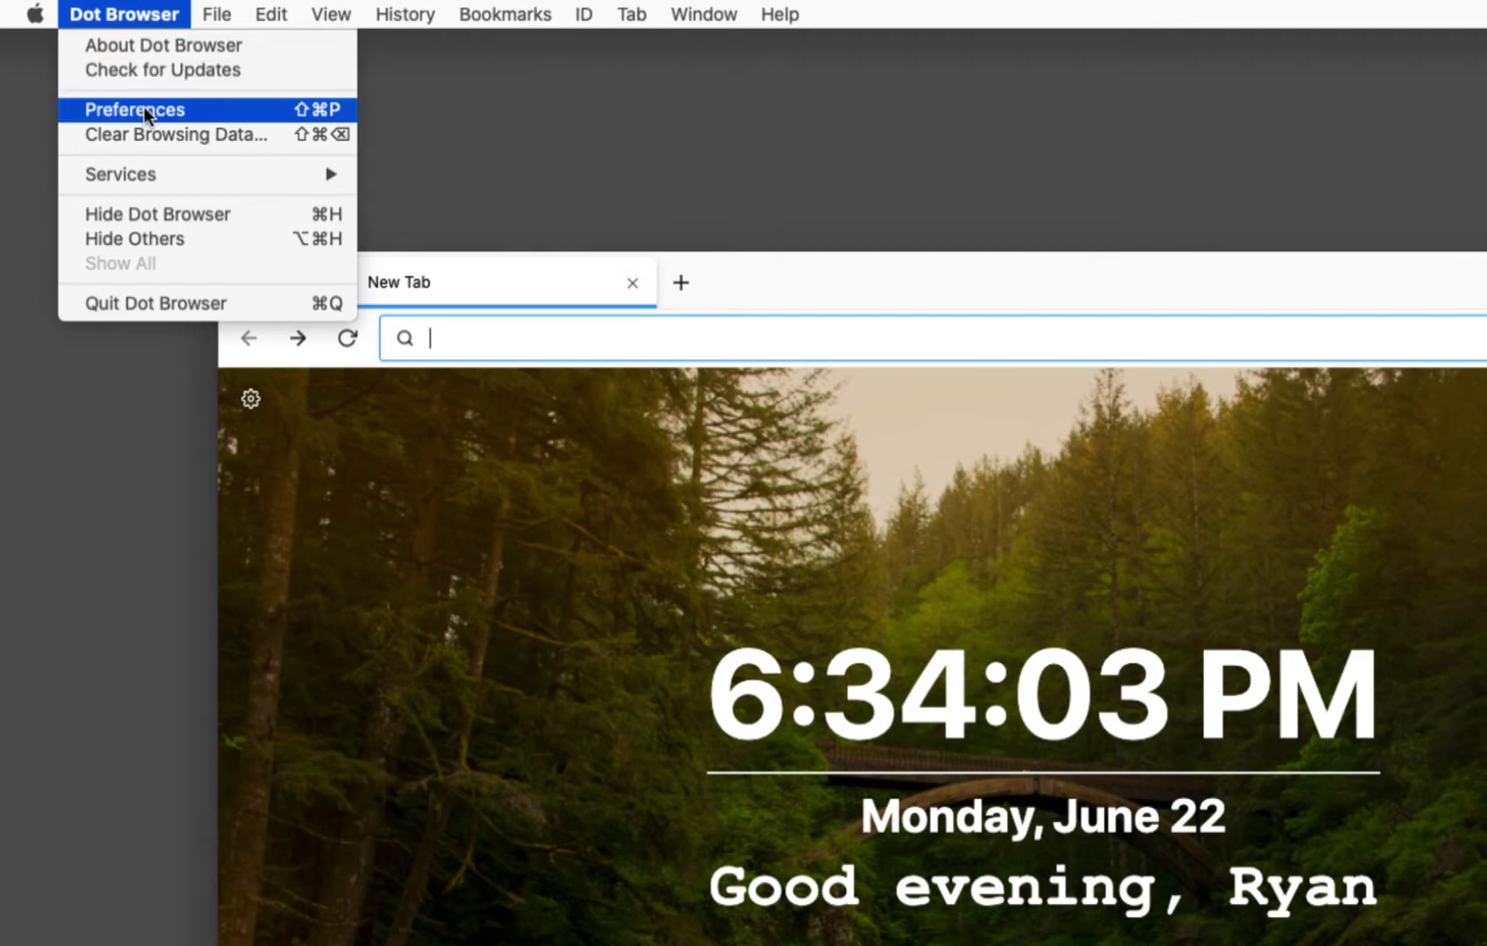
pyautogui.click(133, 12)
pyautogui.click(133, 12)
pyautogui.click(125, 12)
pyautogui.click(125, 12)
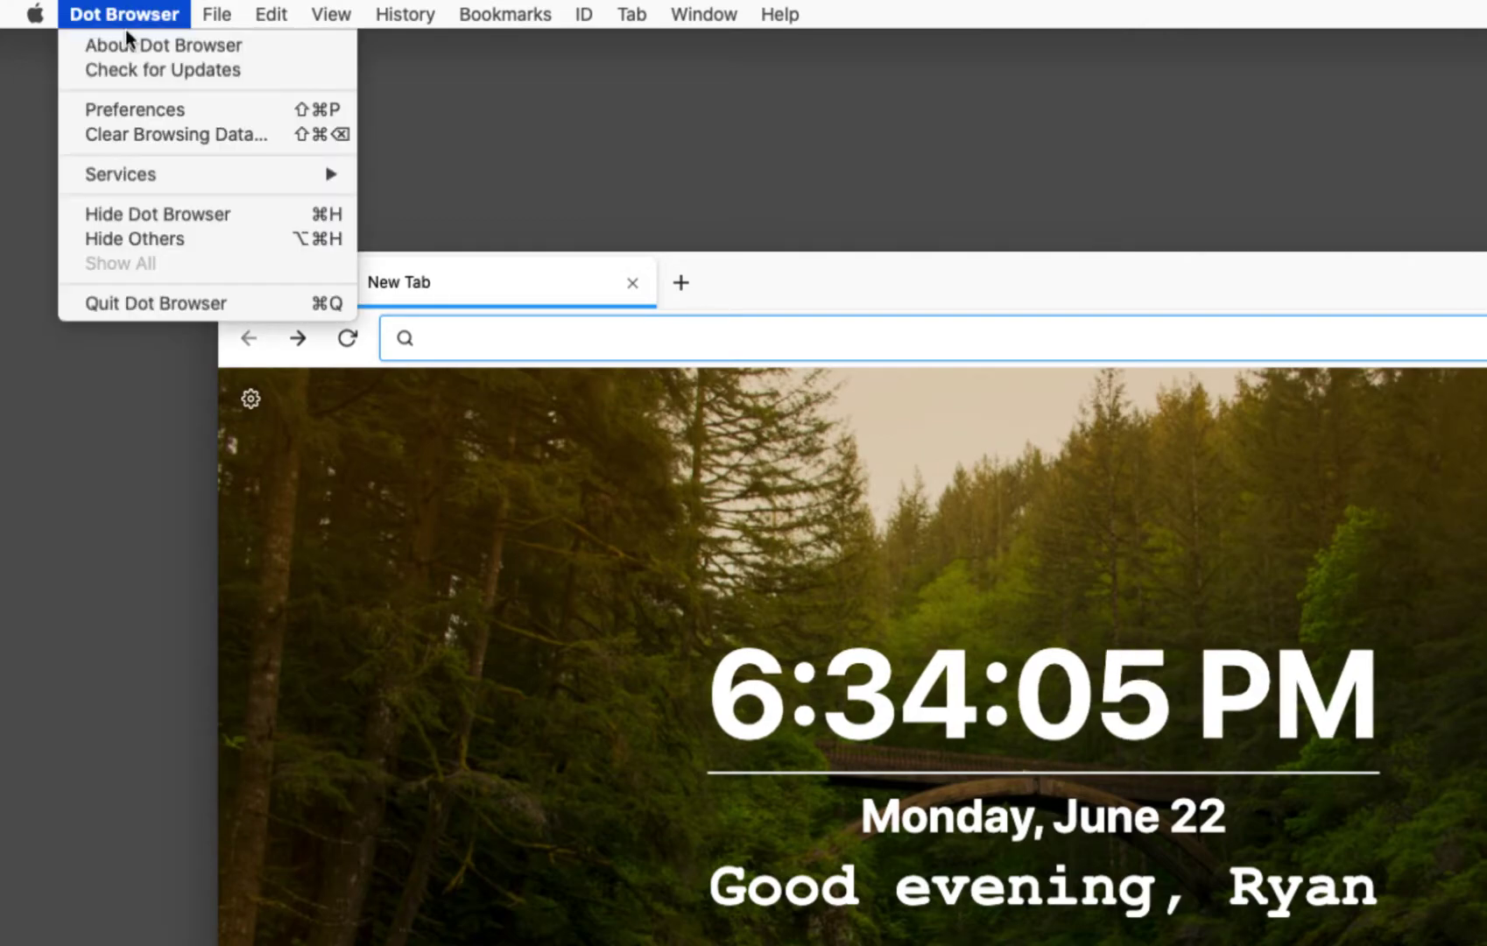
pyautogui.click(127, 9)
pyautogui.click(127, 9)
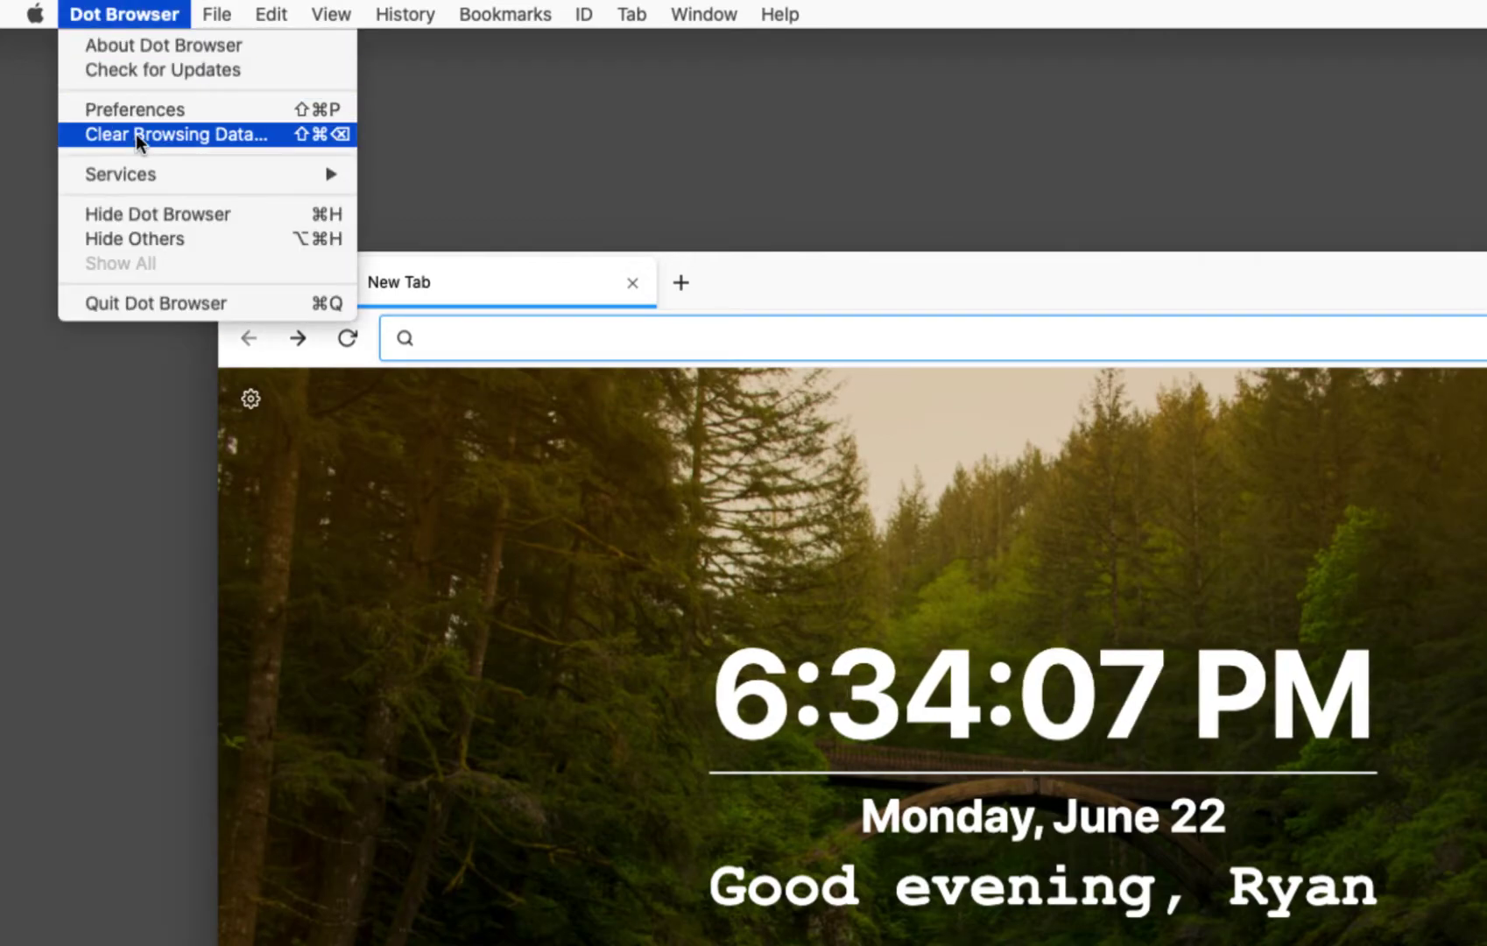
pyautogui.click(136, 136)
pyautogui.click(179, 14)
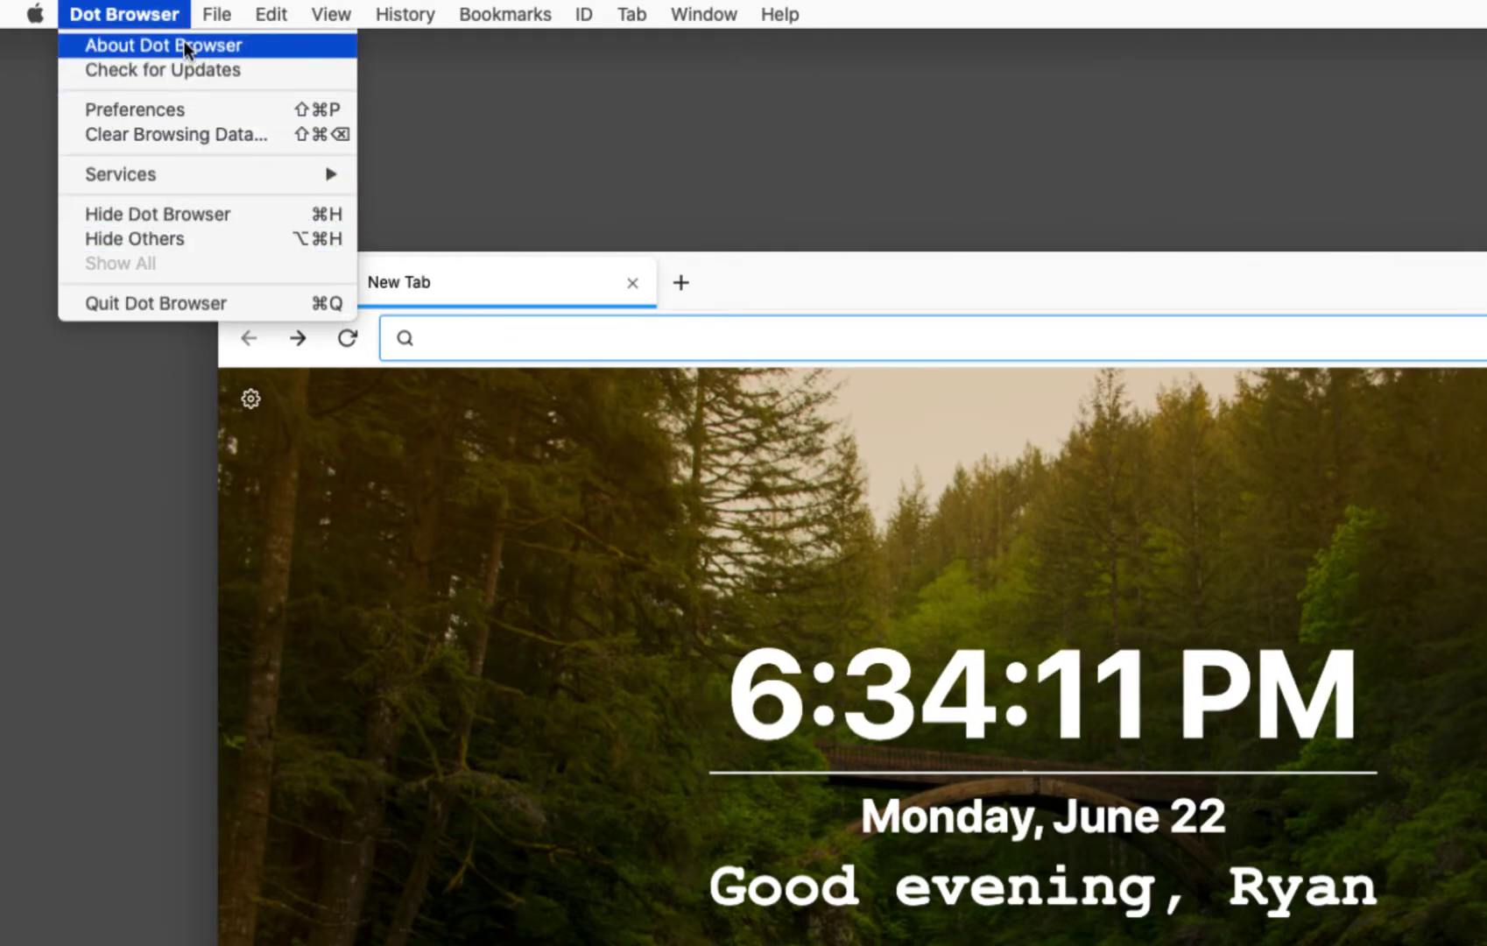
pyautogui.click(181, 65)
pyautogui.click(112, 10)
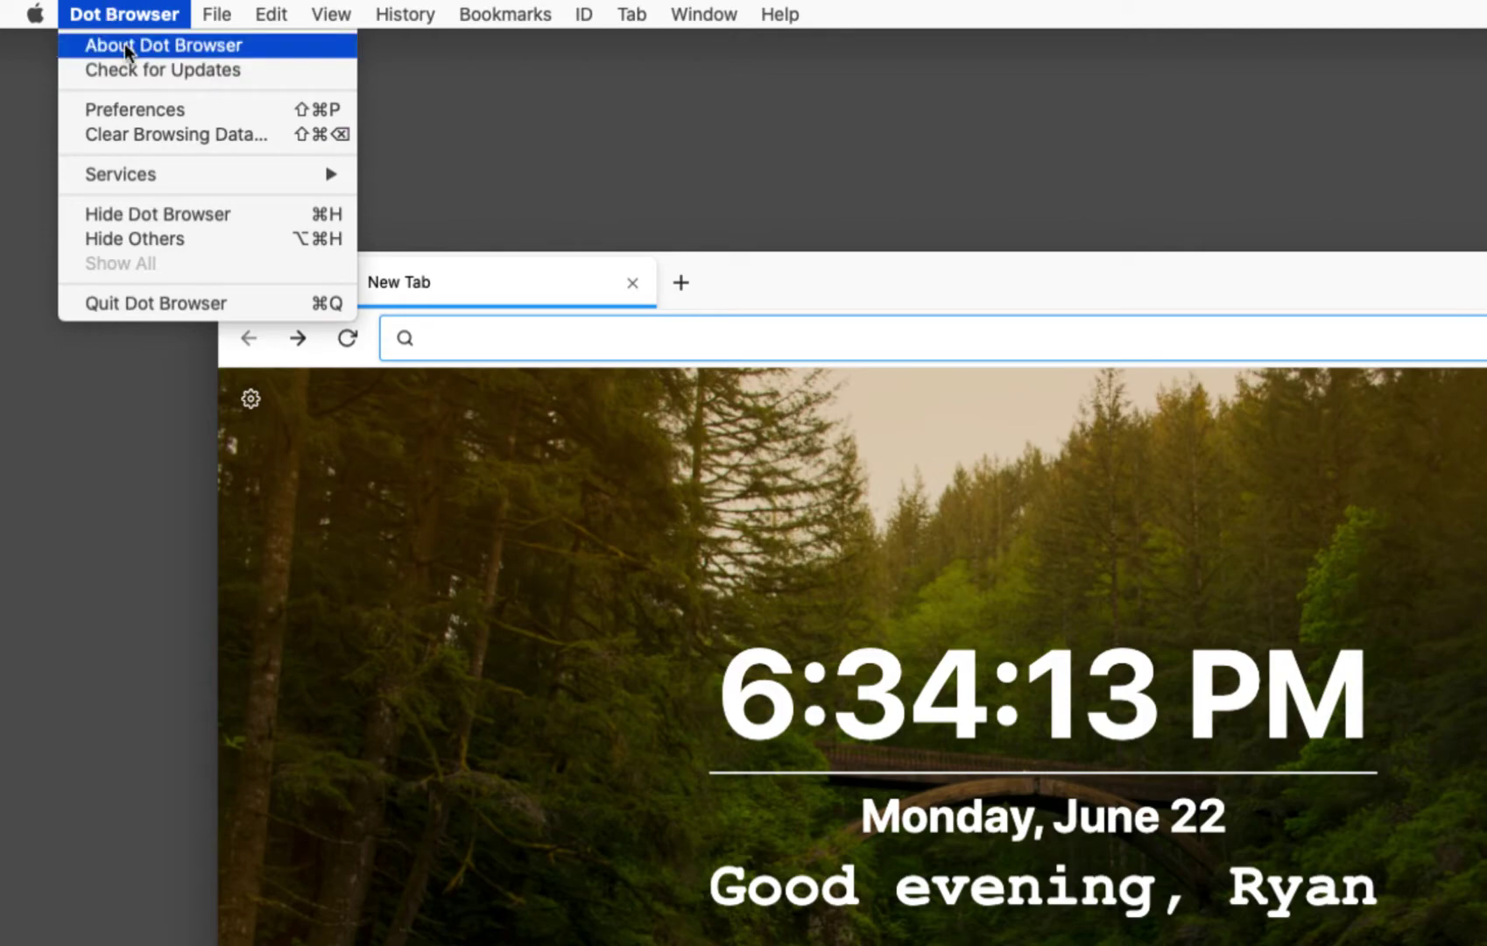
# Step: Look through the History and Bookmarks menus
pyautogui.moveTo(192, 9)
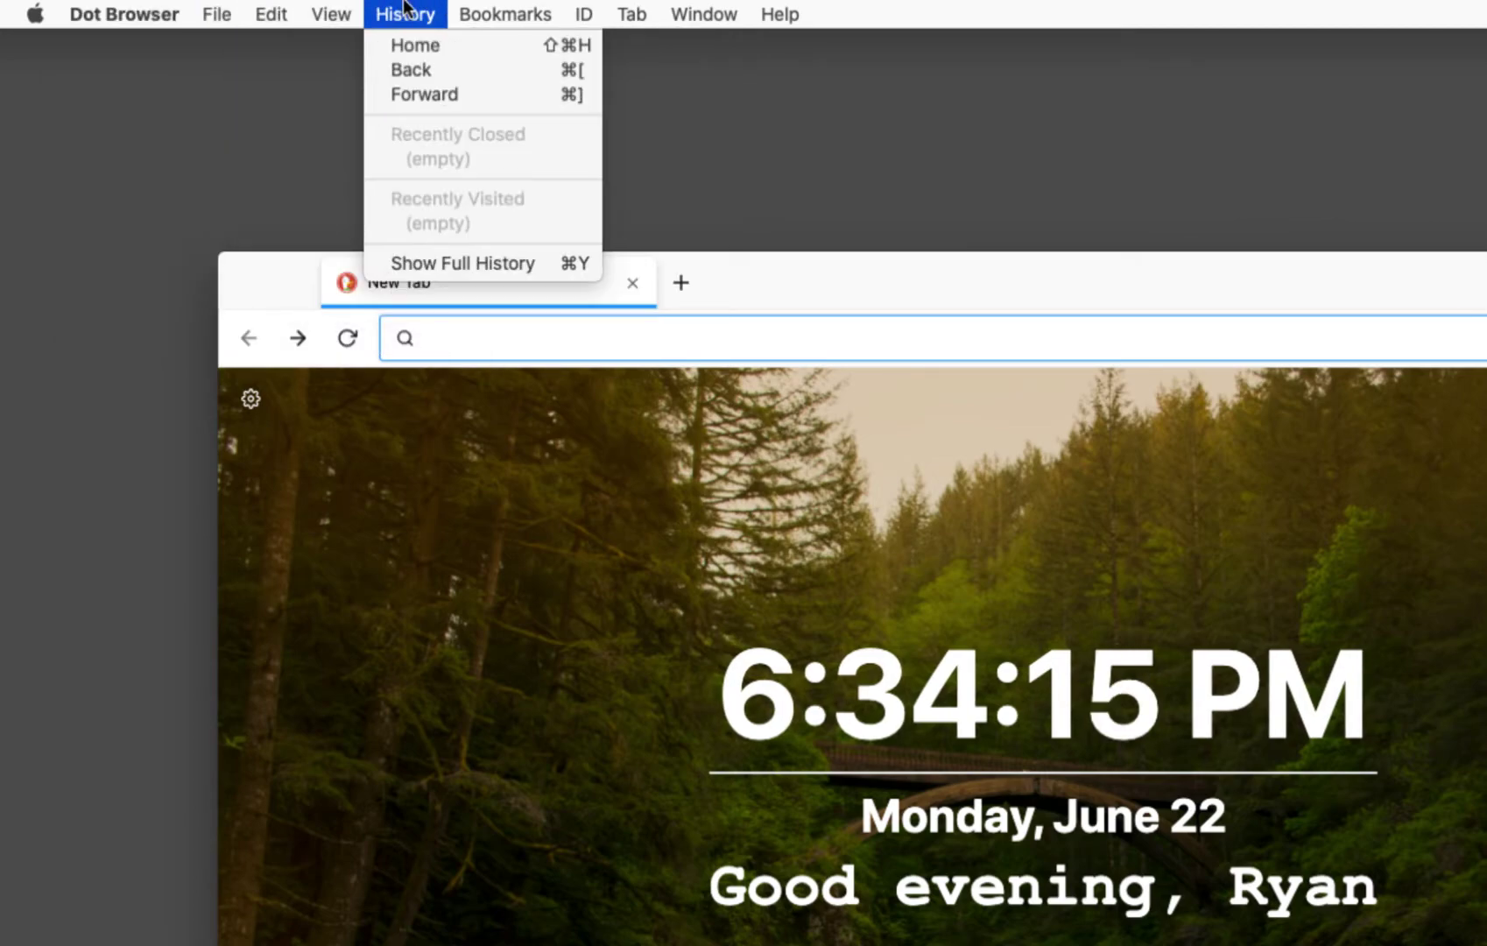
pyautogui.moveTo(505, 21)
pyautogui.moveTo(385, 18)
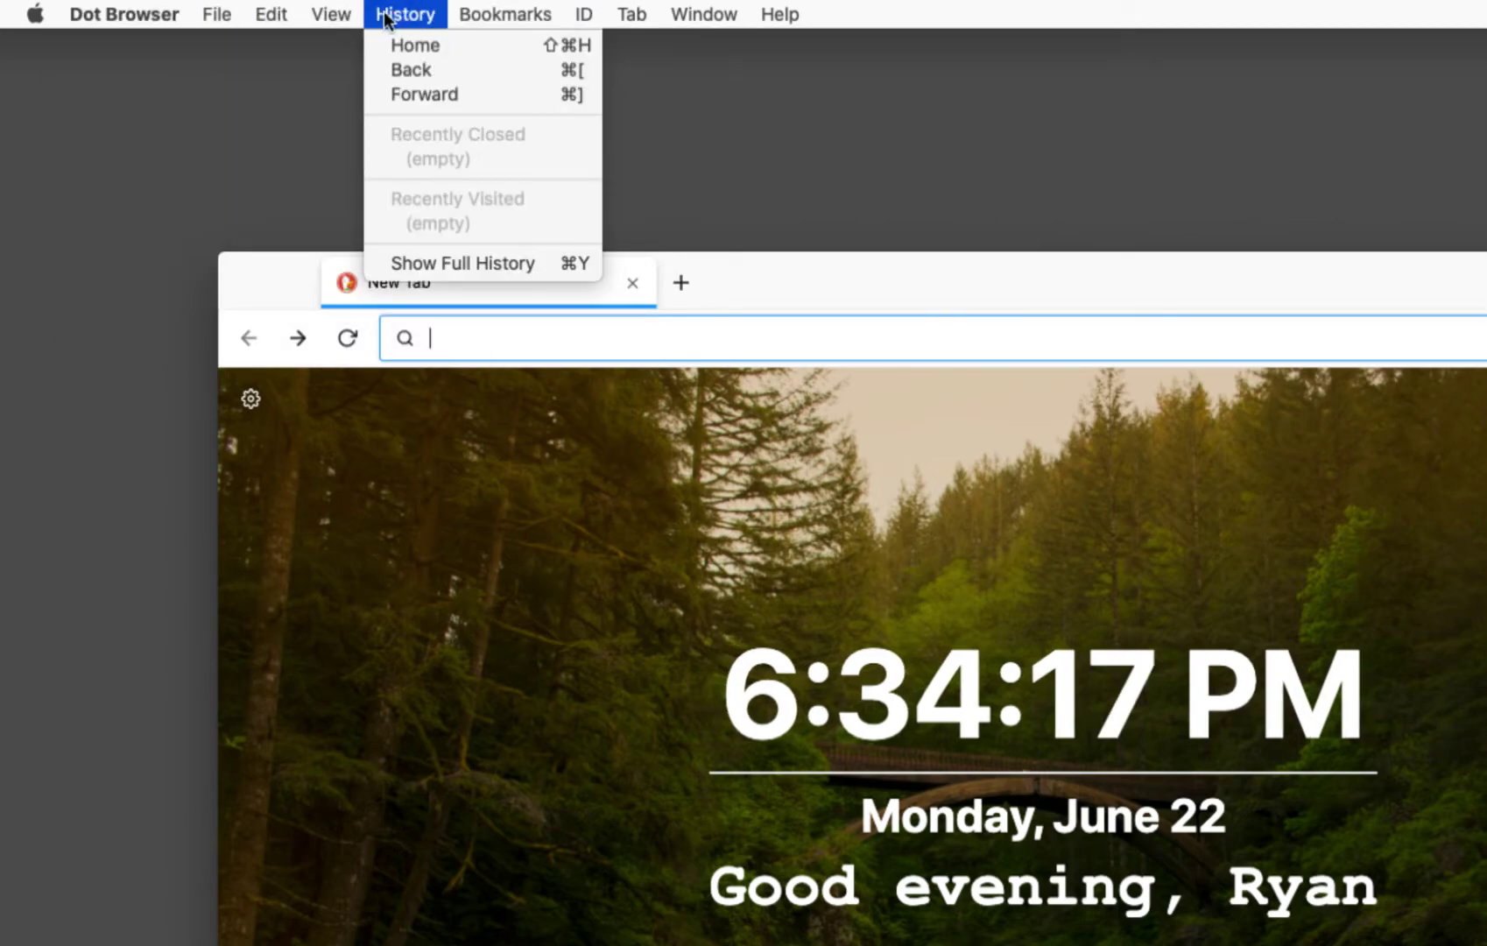
pyautogui.click(417, 278)
pyautogui.click(505, 14)
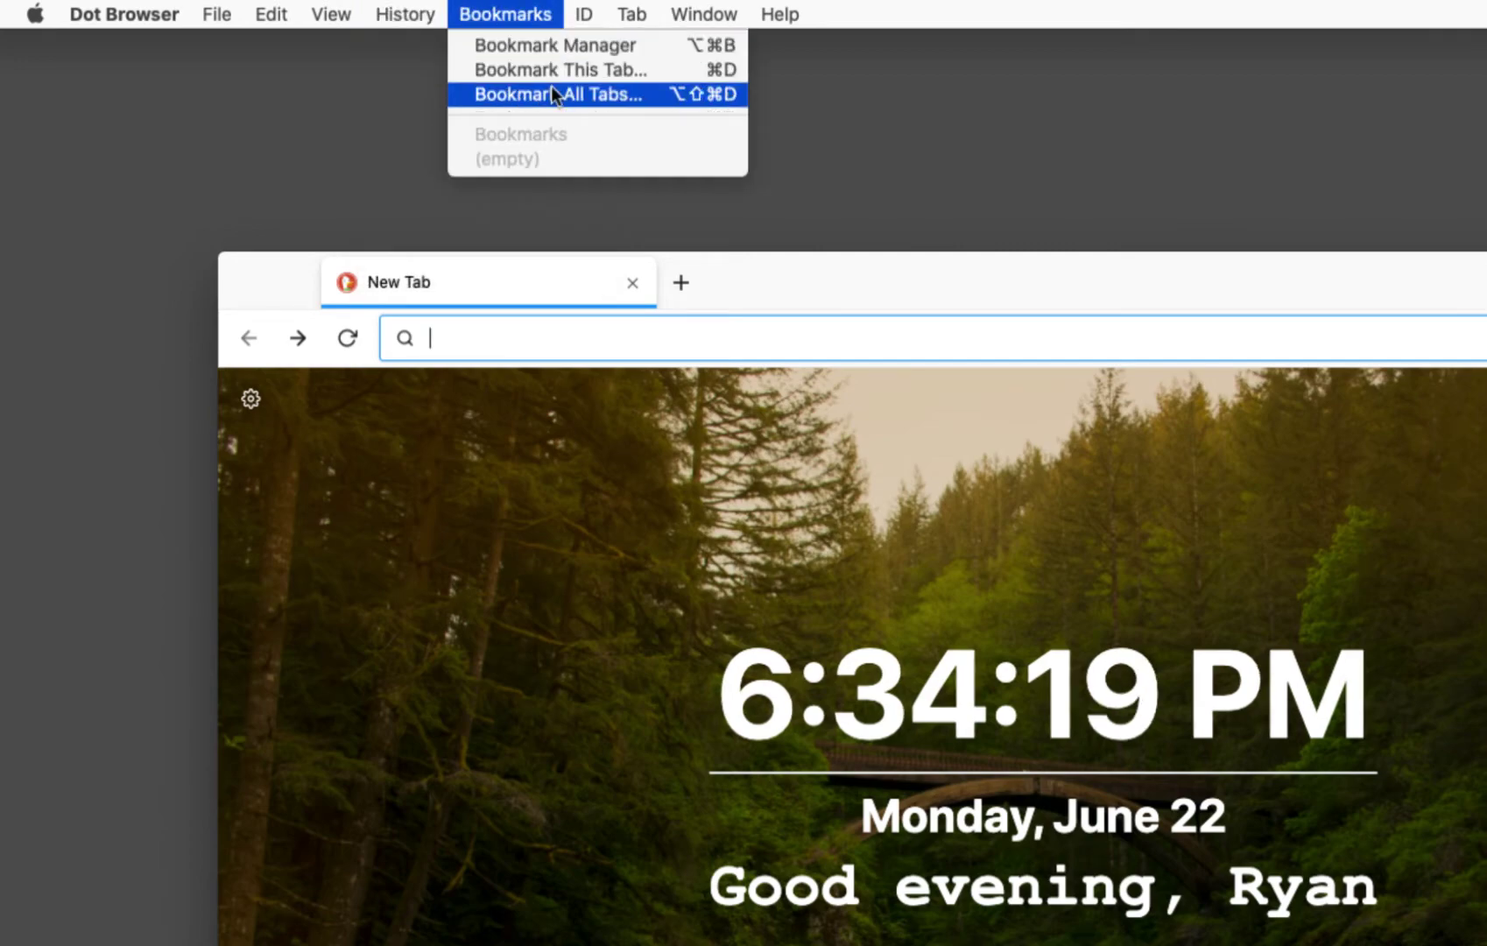
pyautogui.click(422, 15)
pyautogui.click(538, 16)
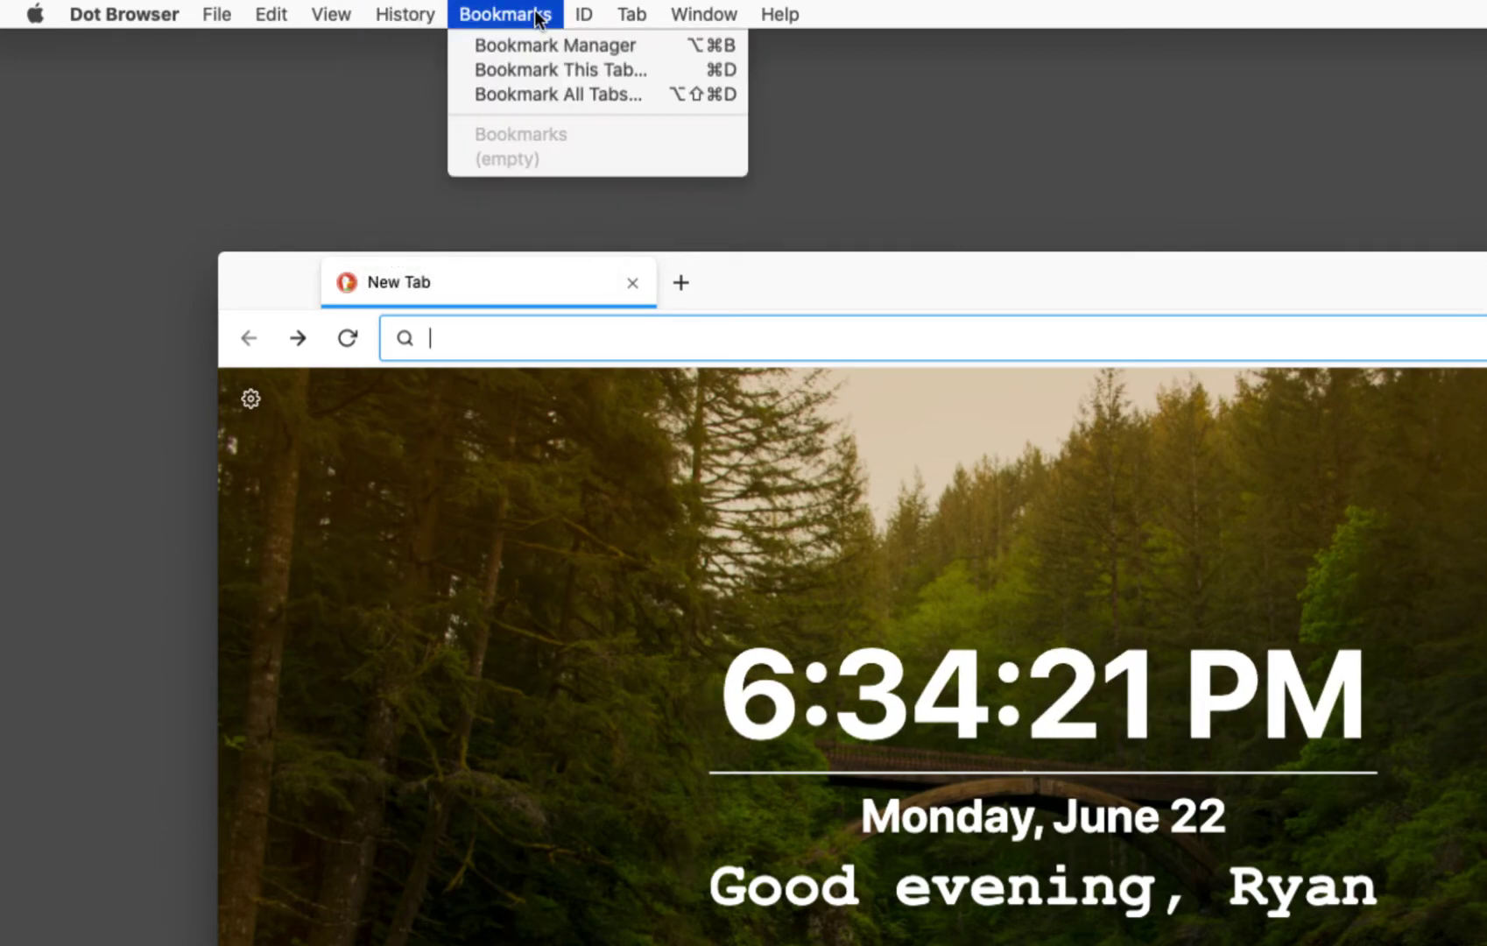
# Step: Show the Window menu with its Downloads, Extensions and Task Manager entries
pyautogui.moveTo(696, 16)
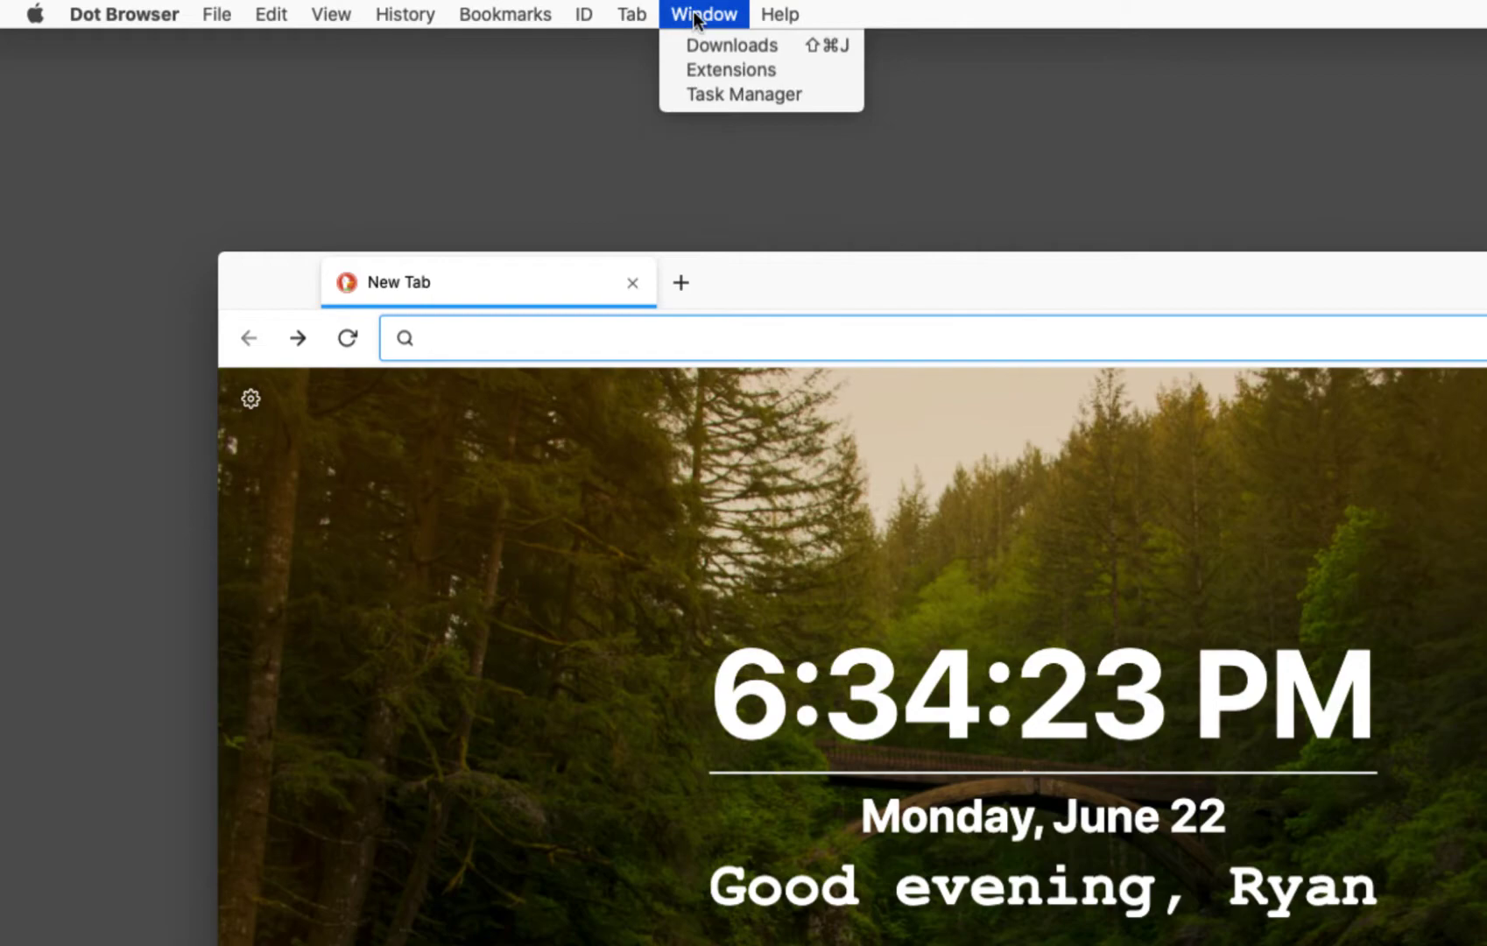
pyautogui.click(688, 16)
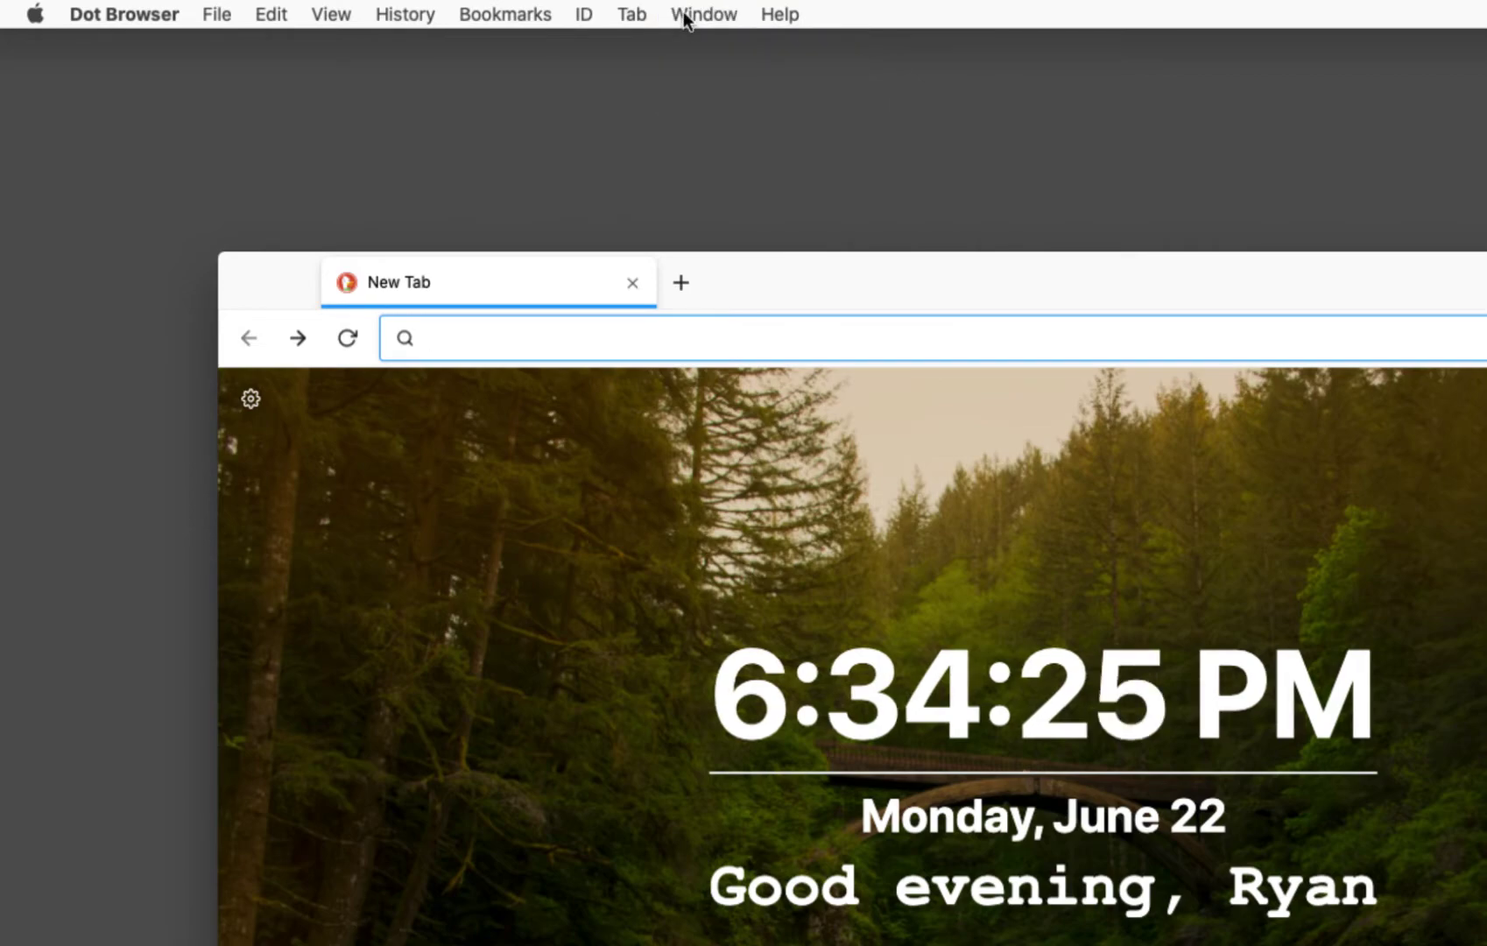
pyautogui.click(686, 15)
pyautogui.click(691, 16)
pyautogui.click(690, 15)
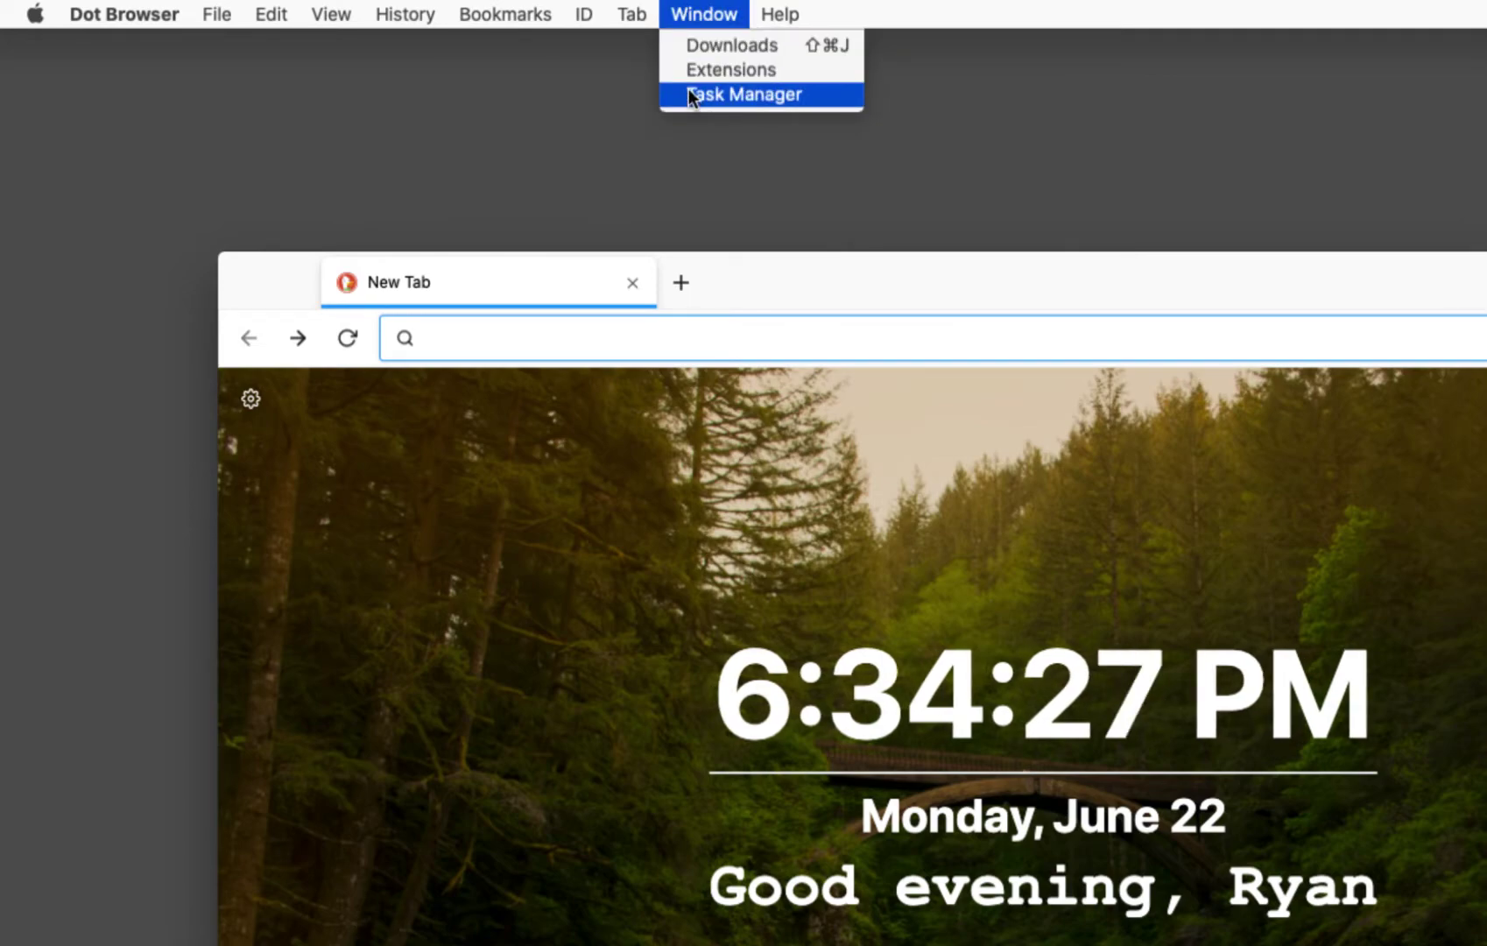
pyautogui.click(692, 95)
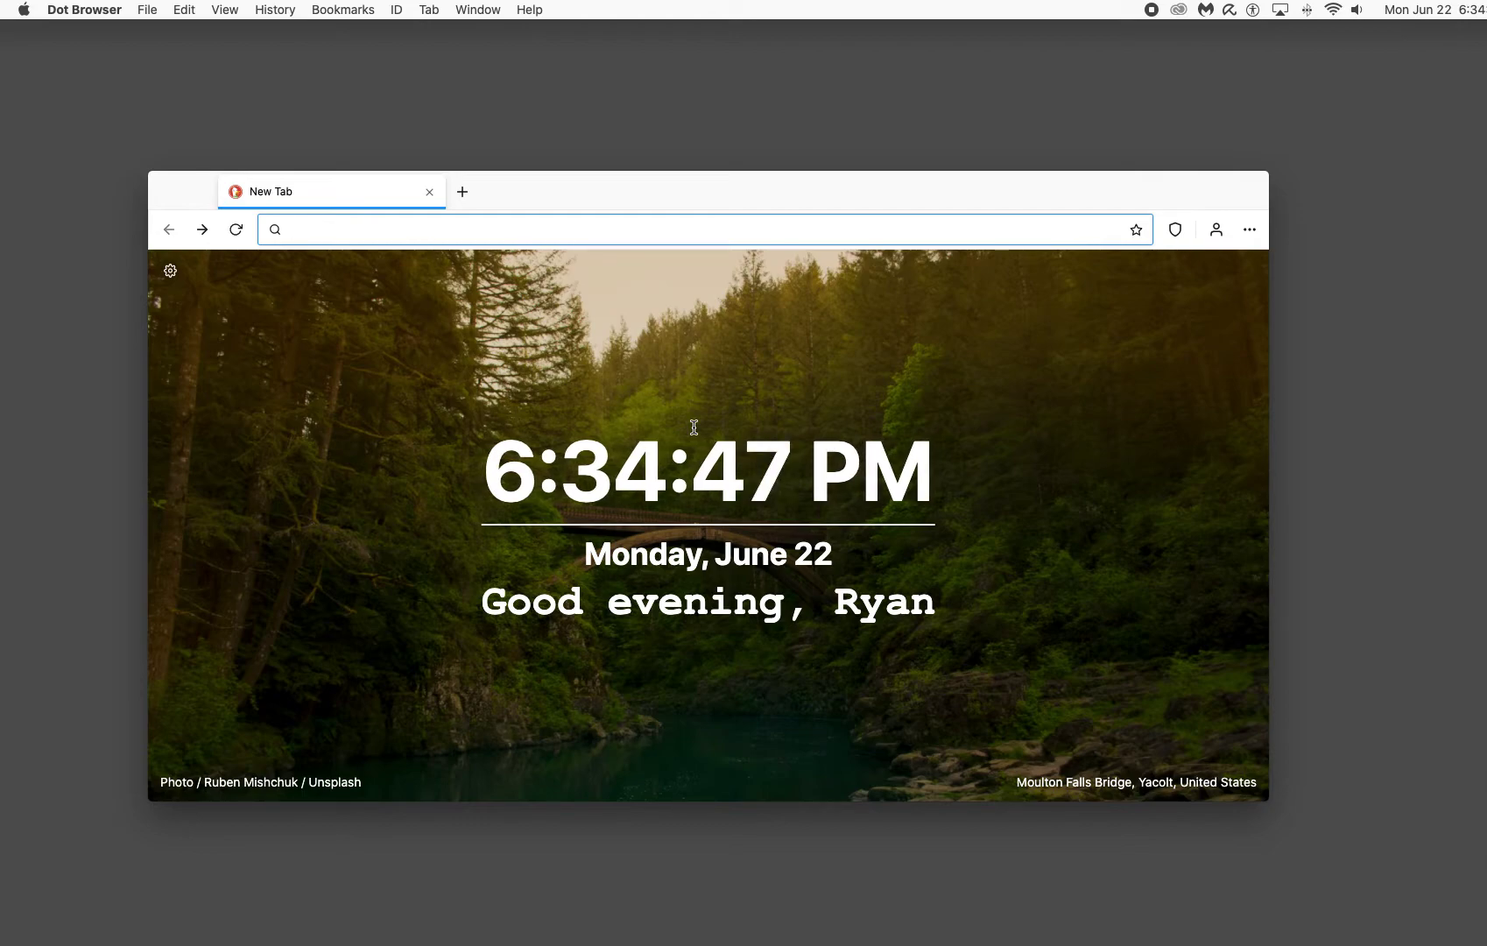
# Step: Search 'alternativeto dot browser' and open the Dot Browser listing on AlternativeTo
pyautogui.write('alter')
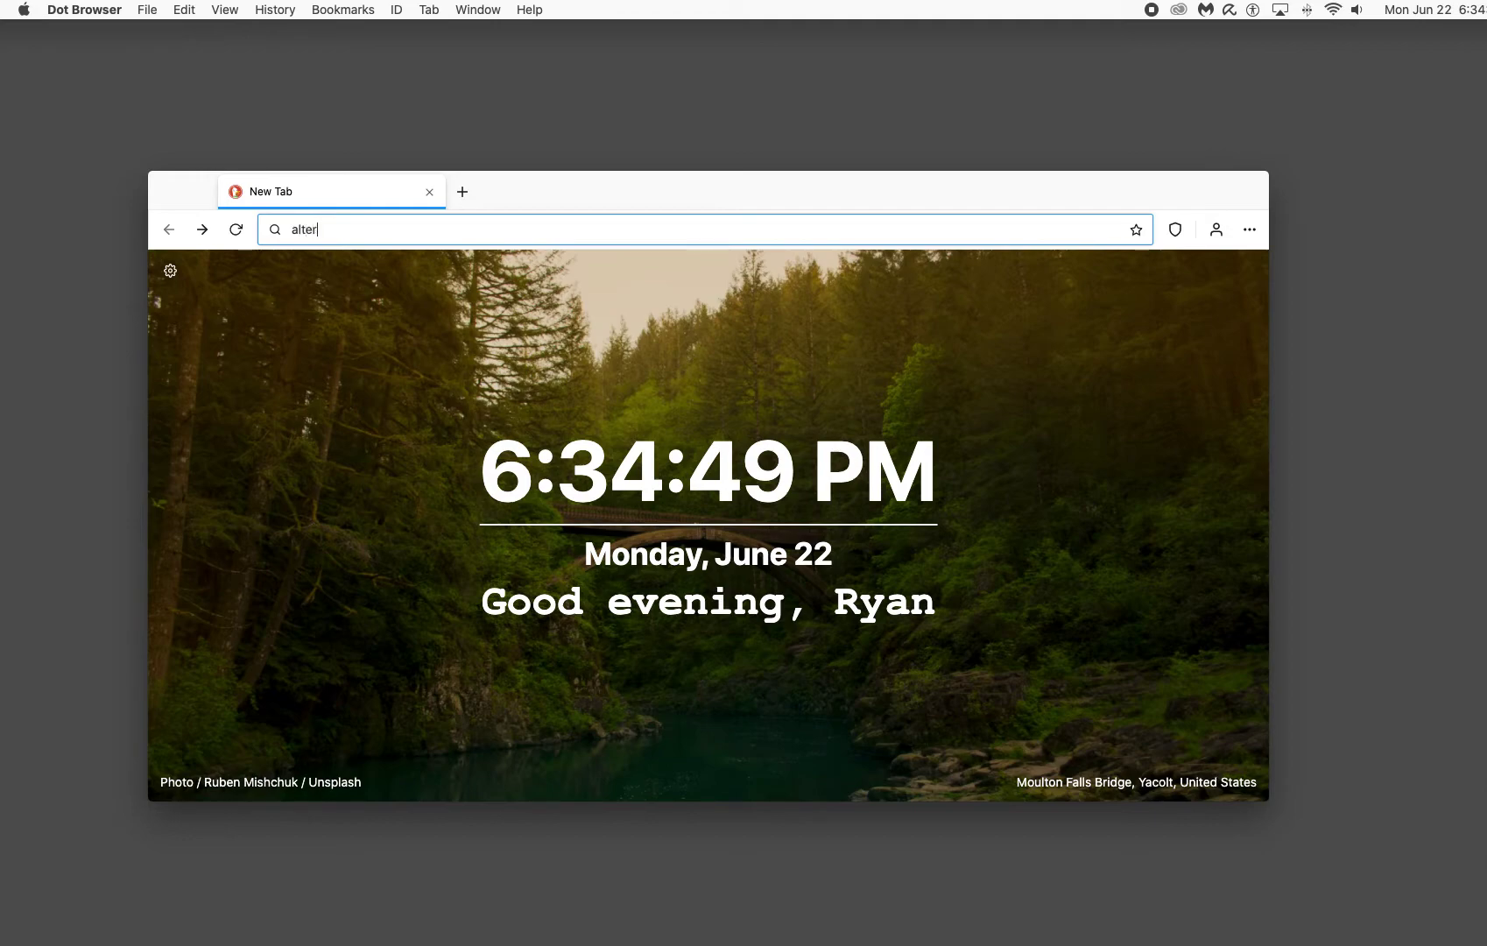
pyautogui.write('natiuv')
pyautogui.press('BackSpace')
pyautogui.press('BackSpace')
pyautogui.write('veto')
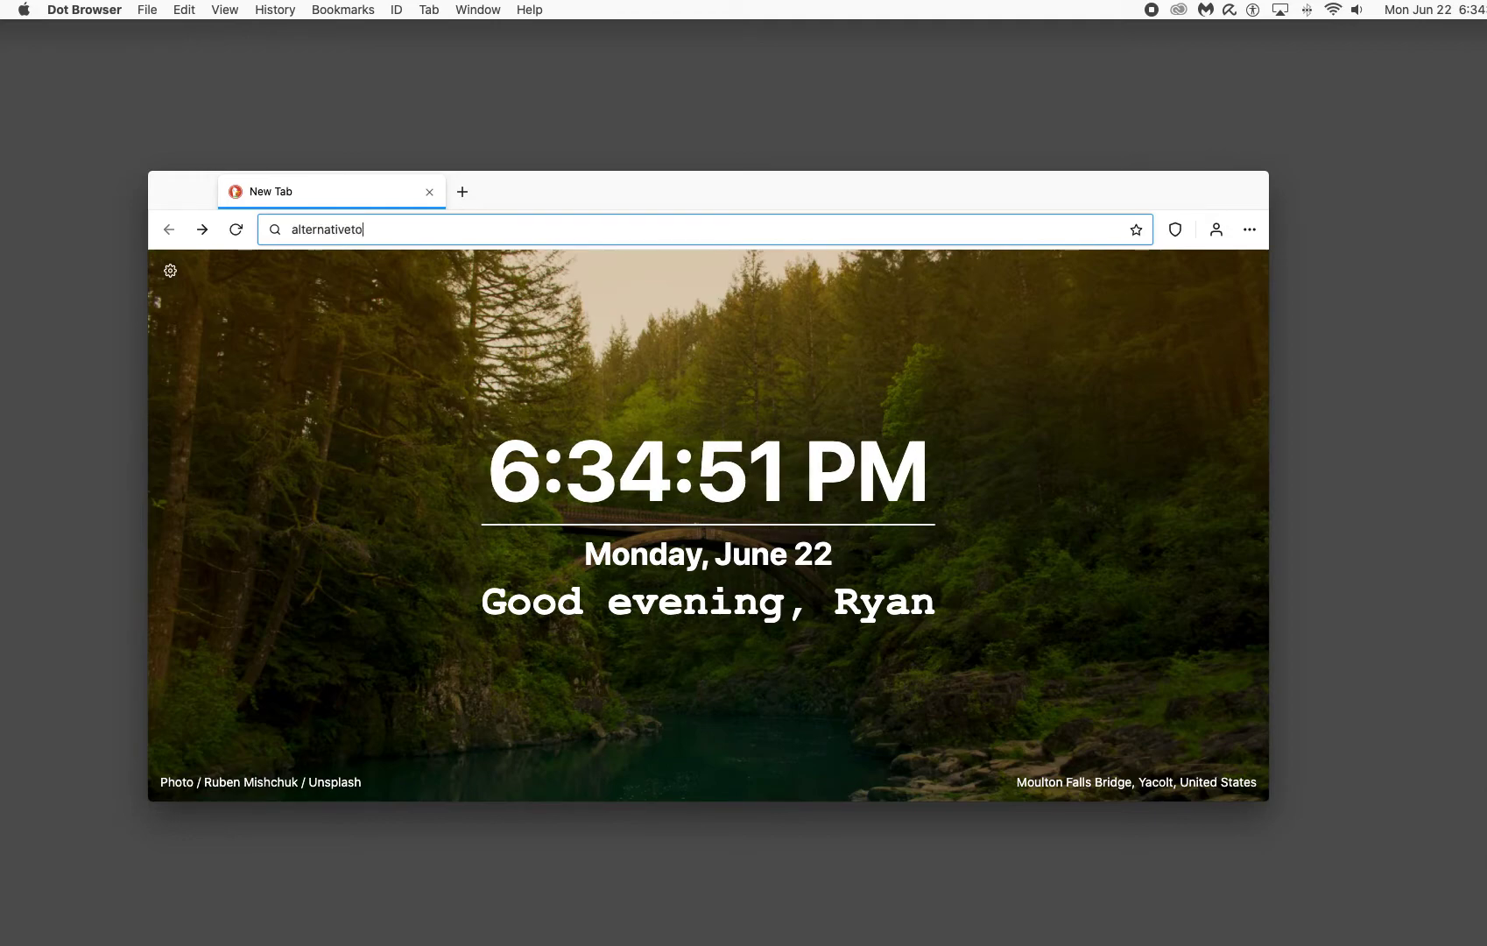
pyautogui.write(' dot browser')
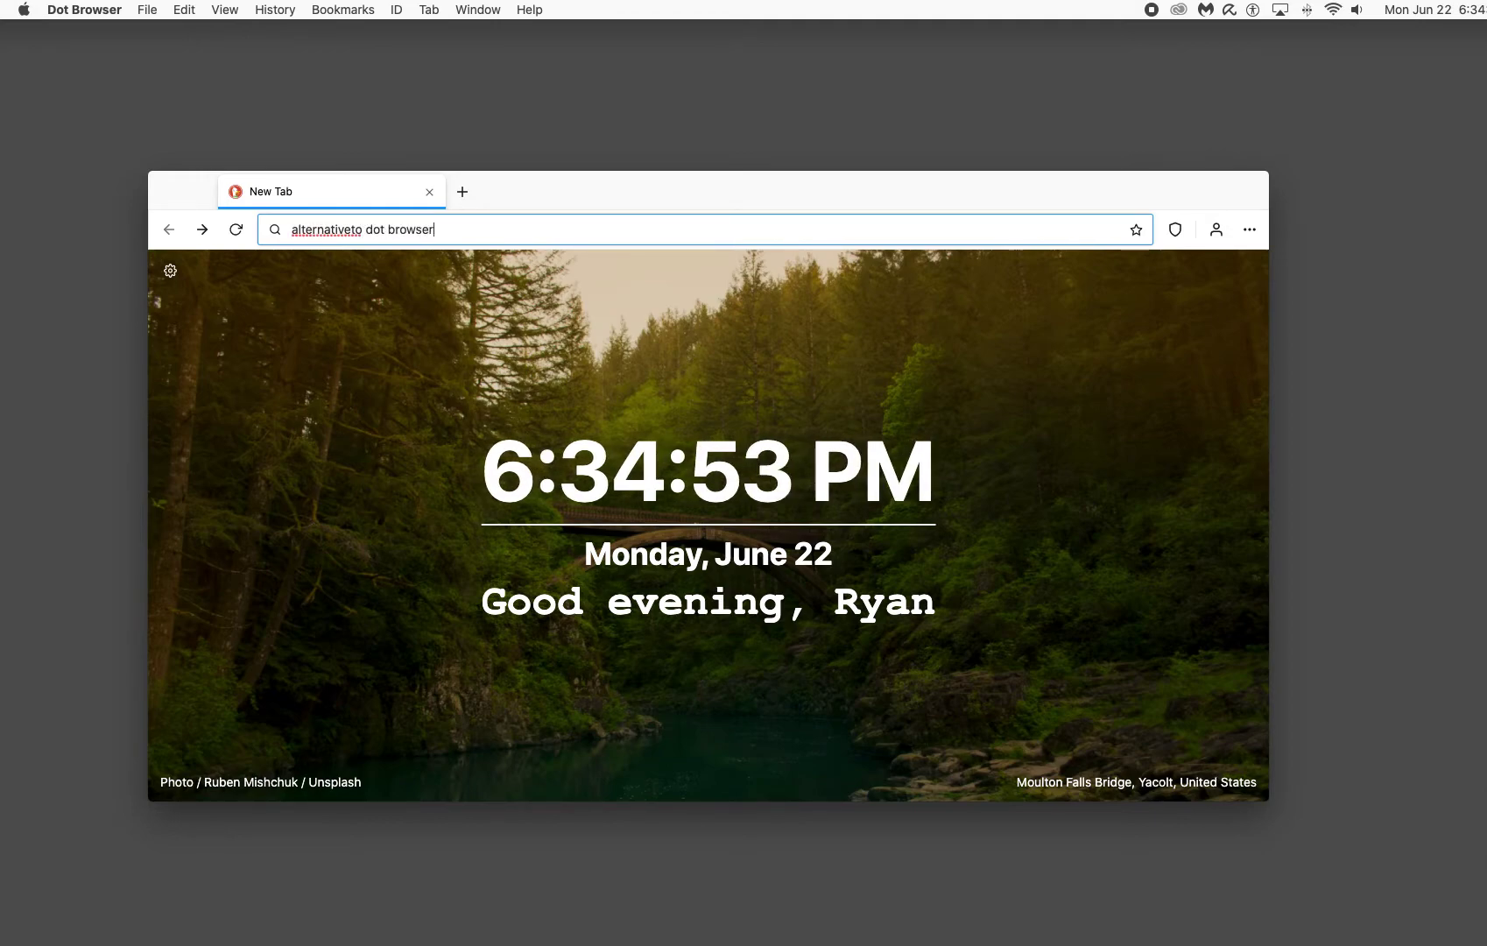
pyautogui.press('Return')
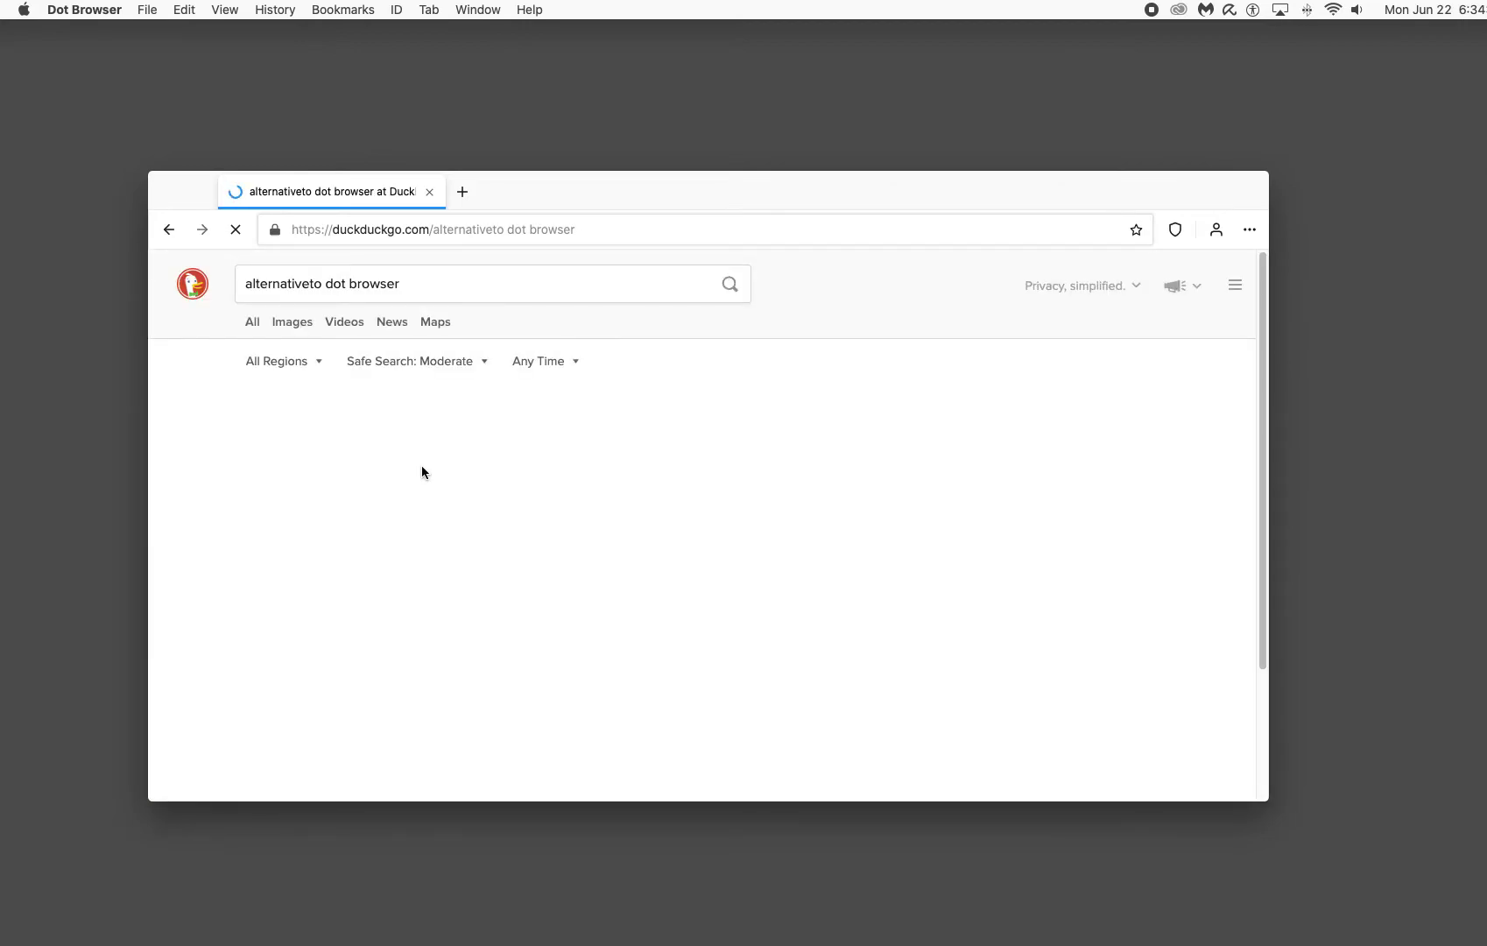
pyautogui.click(391, 488)
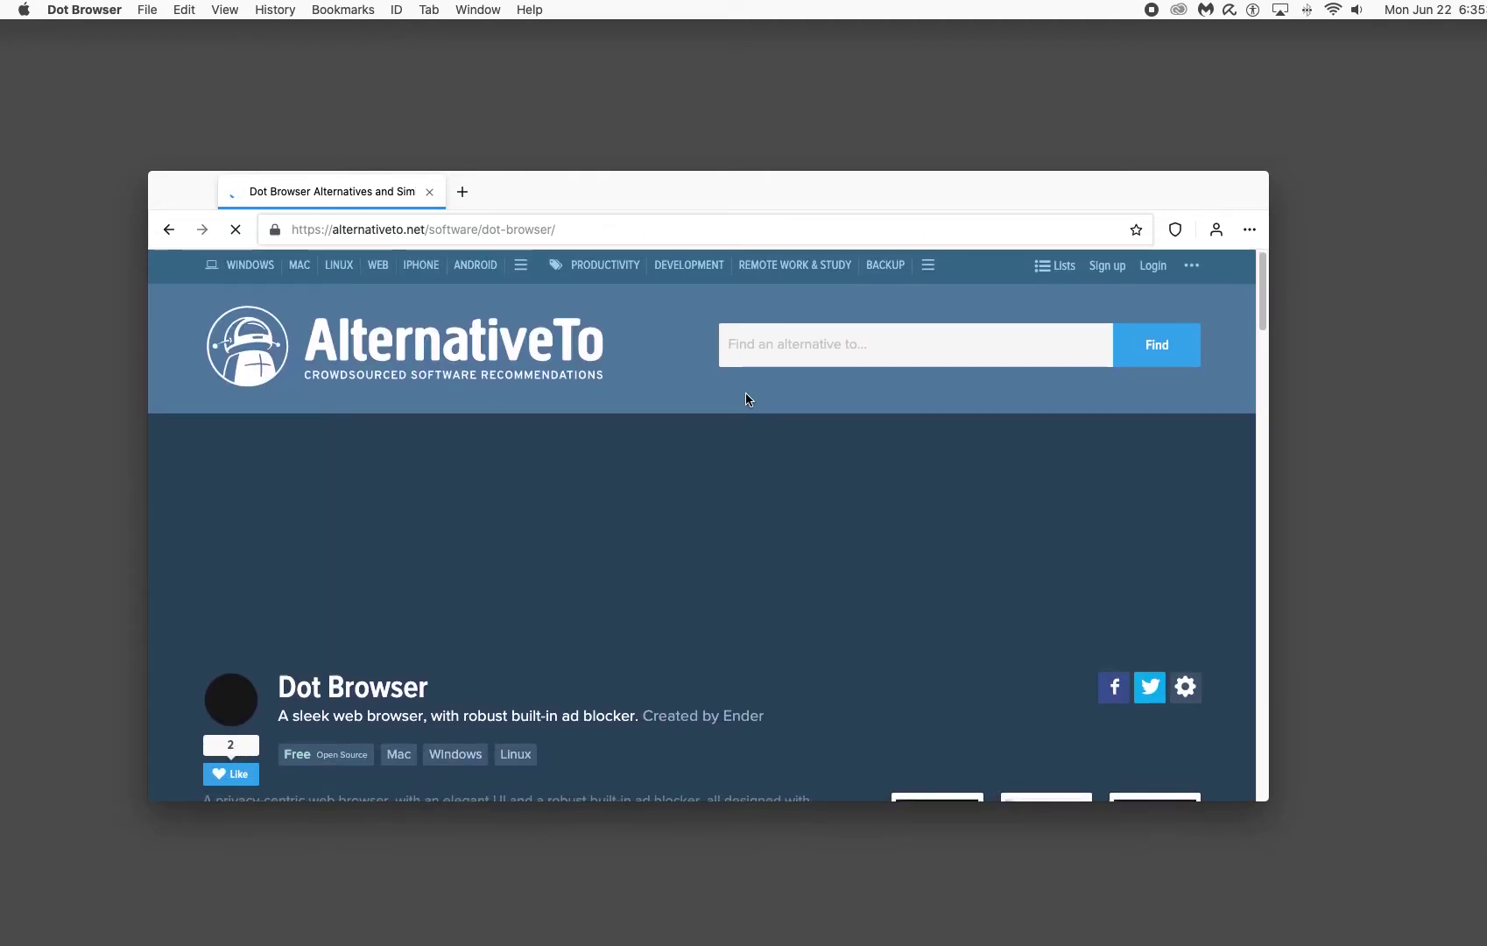
# Step: Expand the full description, dismiss the feedback prompt, and open the dothq/browser GitHub repository
pyautogui.scroll(-4, 734, 412)
pyautogui.scroll(-8, 458, 441)
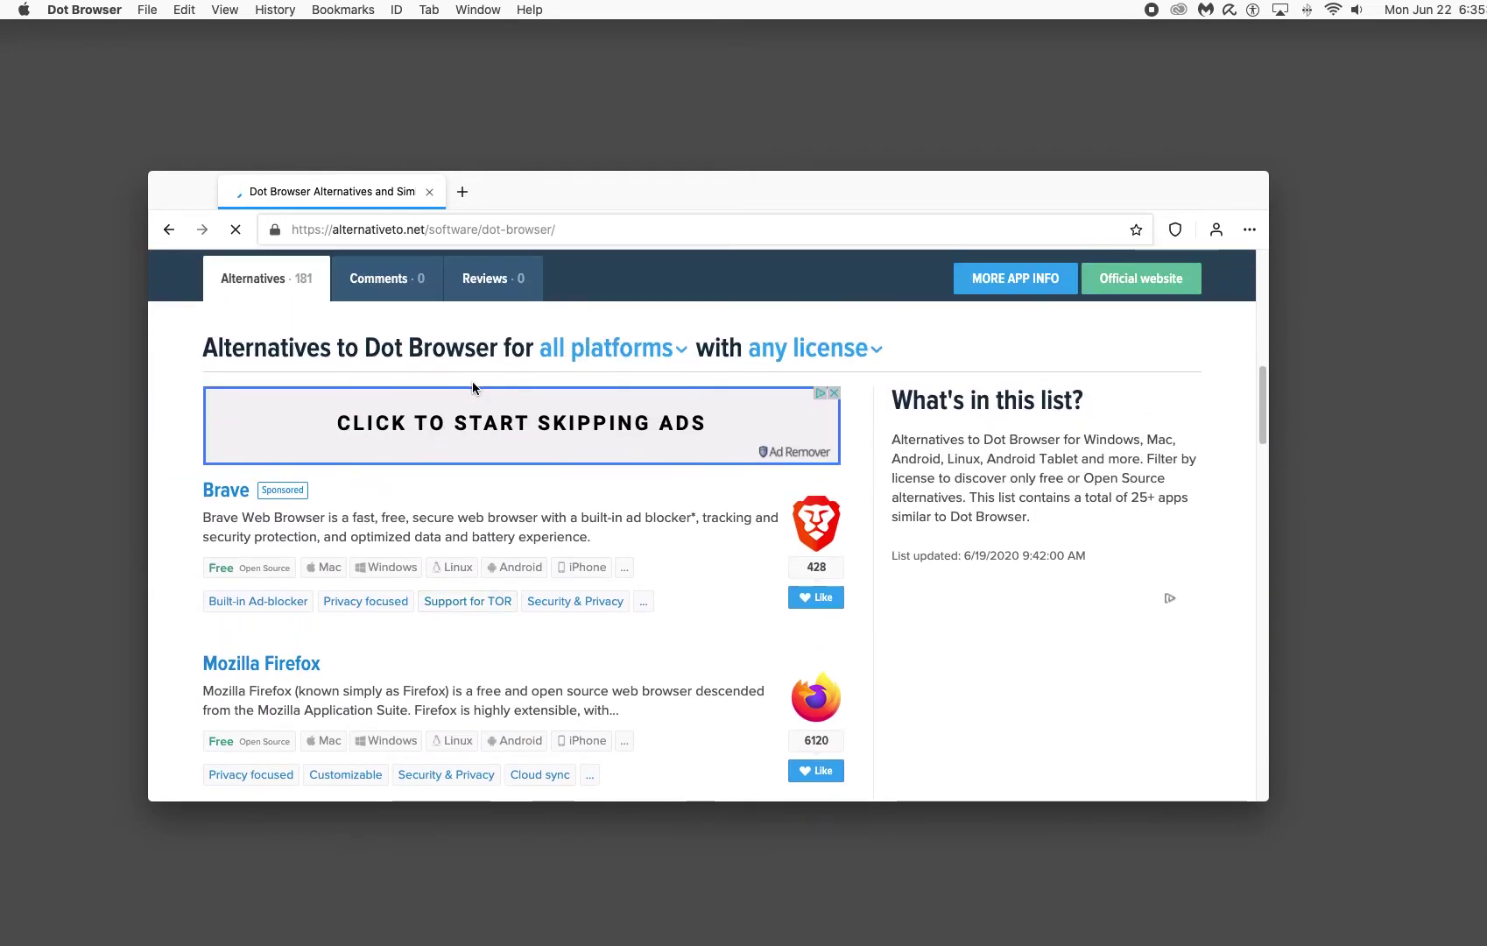
pyautogui.scroll(-15, 526, 429)
pyautogui.scroll(-3, 523, 428)
pyautogui.scroll(-3, 488, 446)
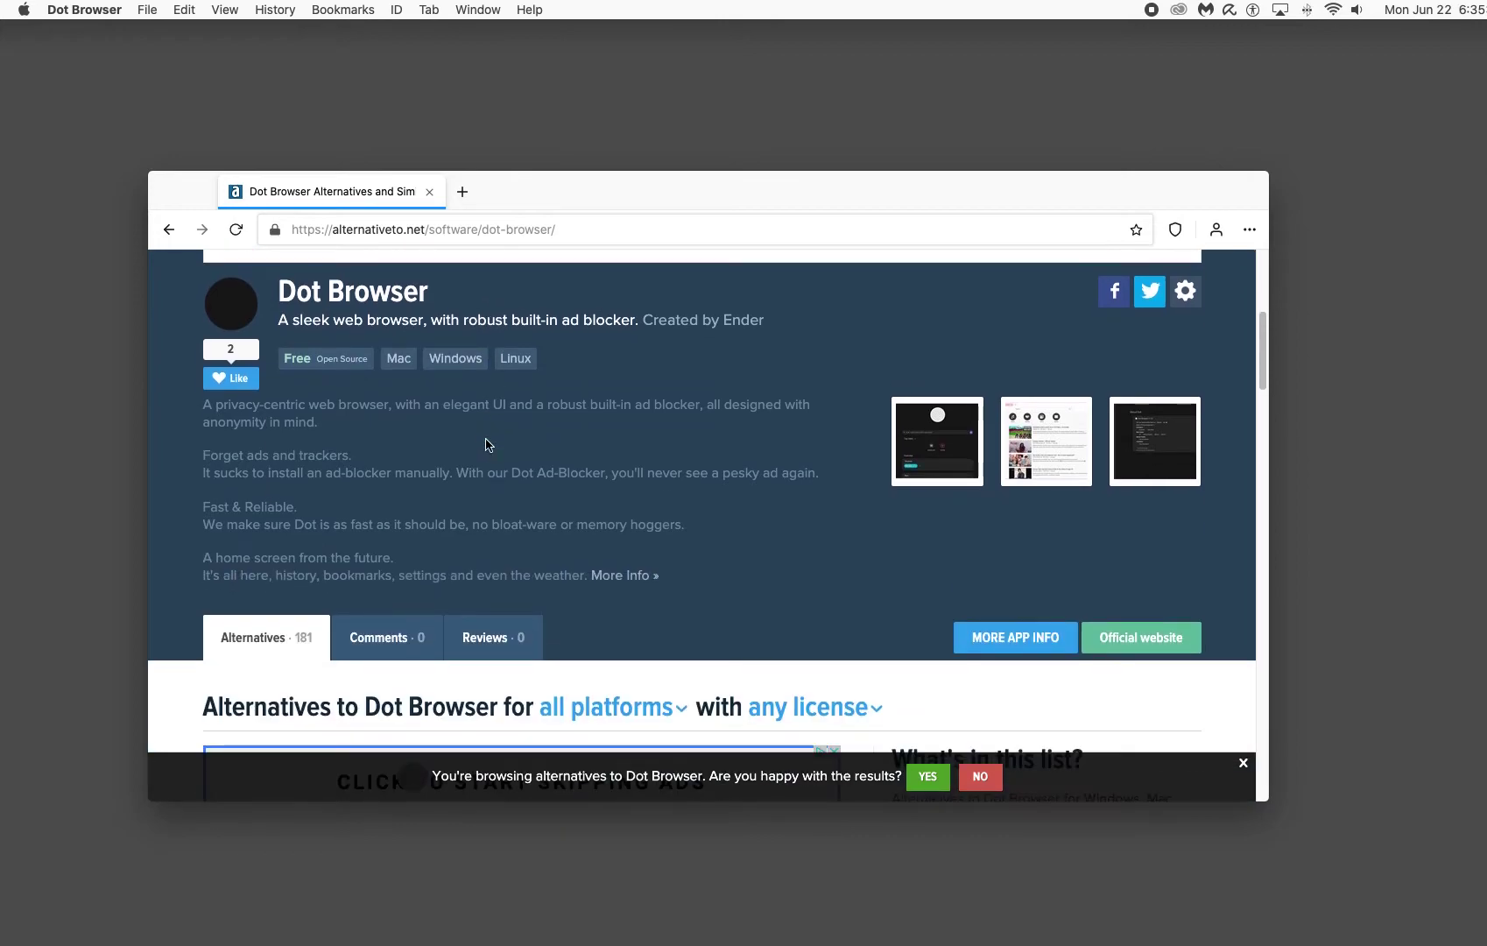
pyautogui.click(628, 575)
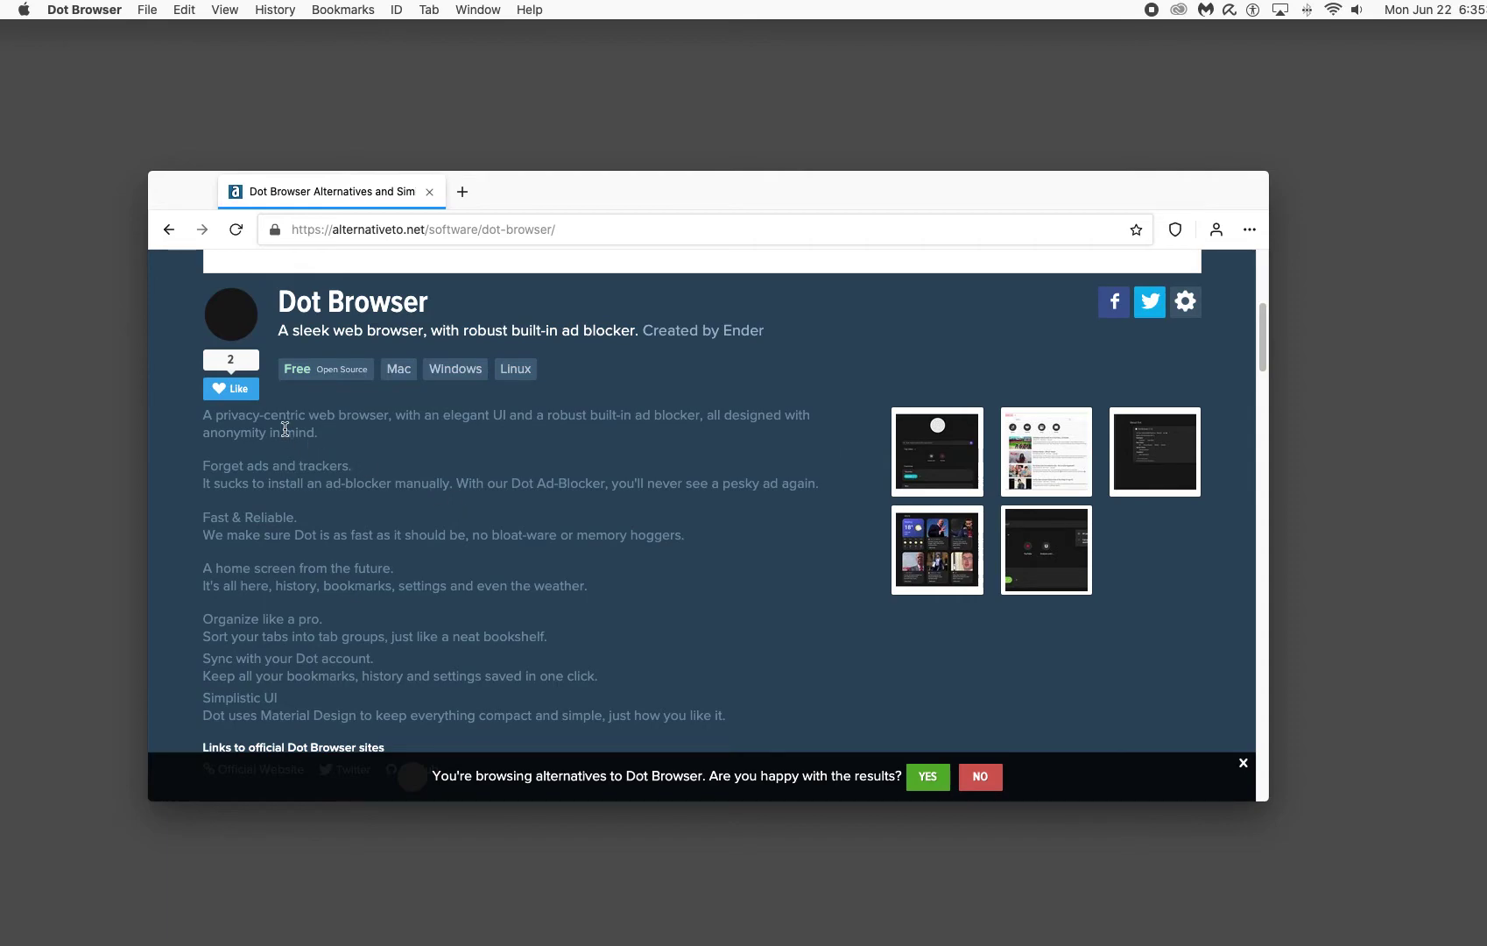
pyautogui.click(1242, 764)
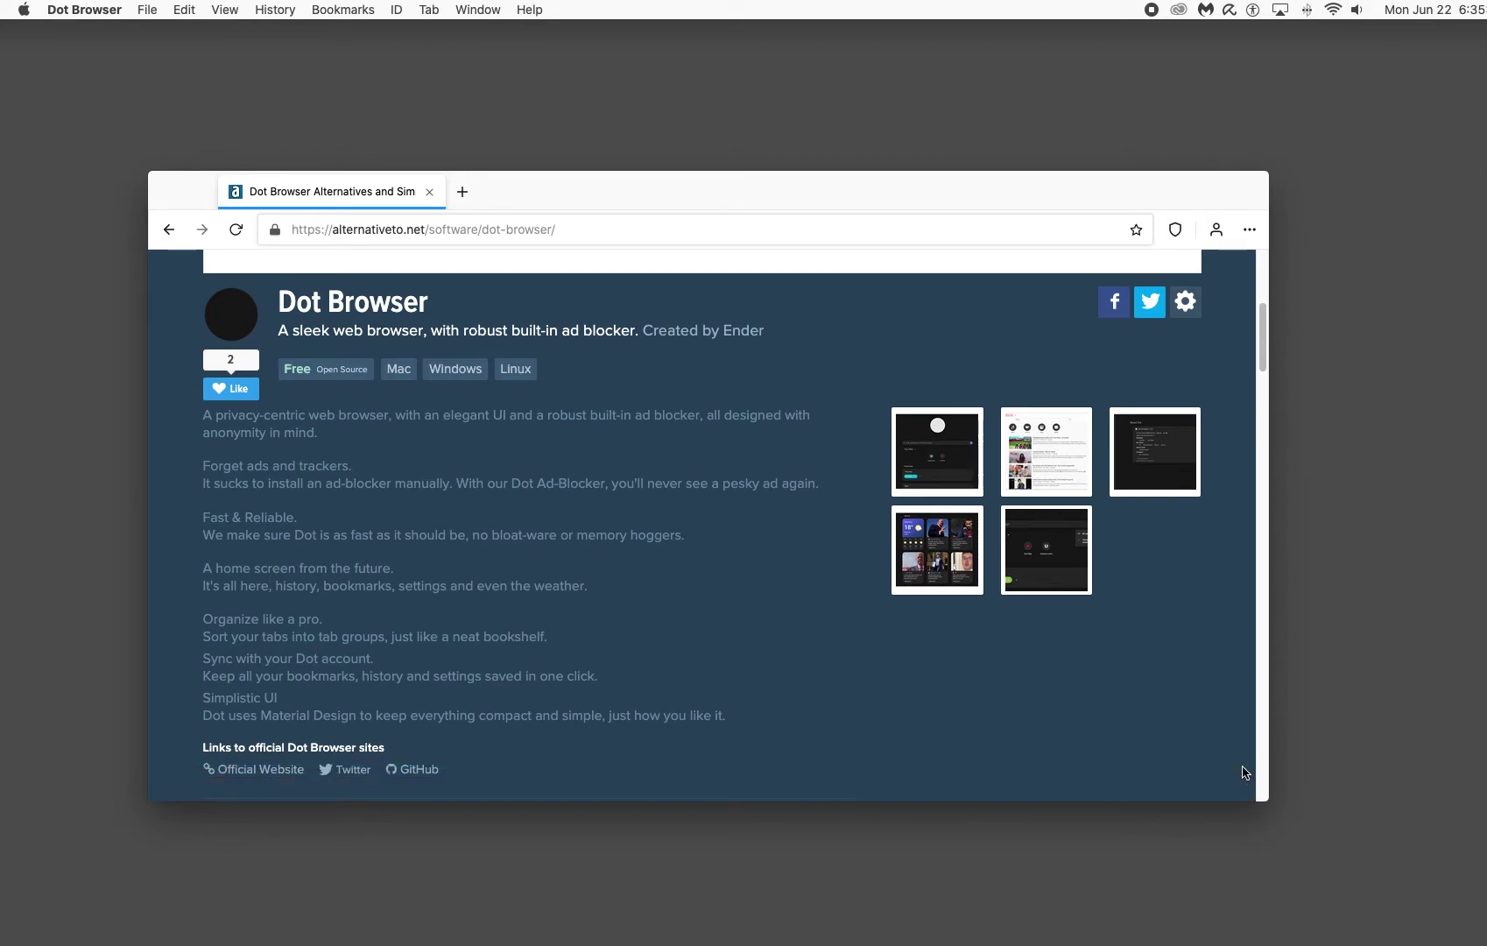
pyautogui.scroll(-1, 478, 740)
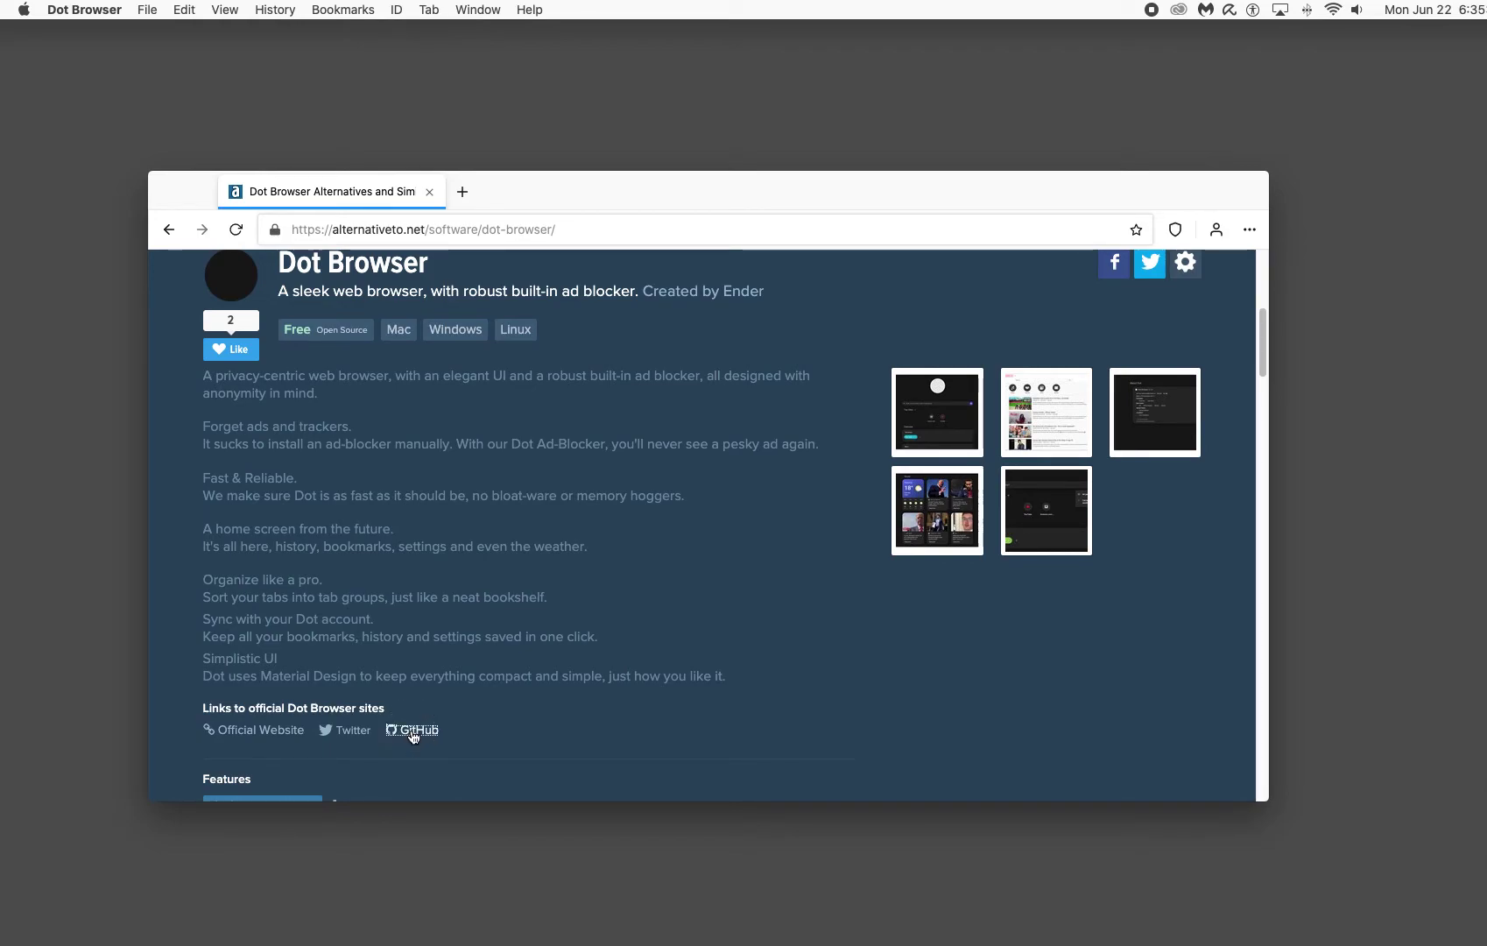
pyautogui.click(415, 732)
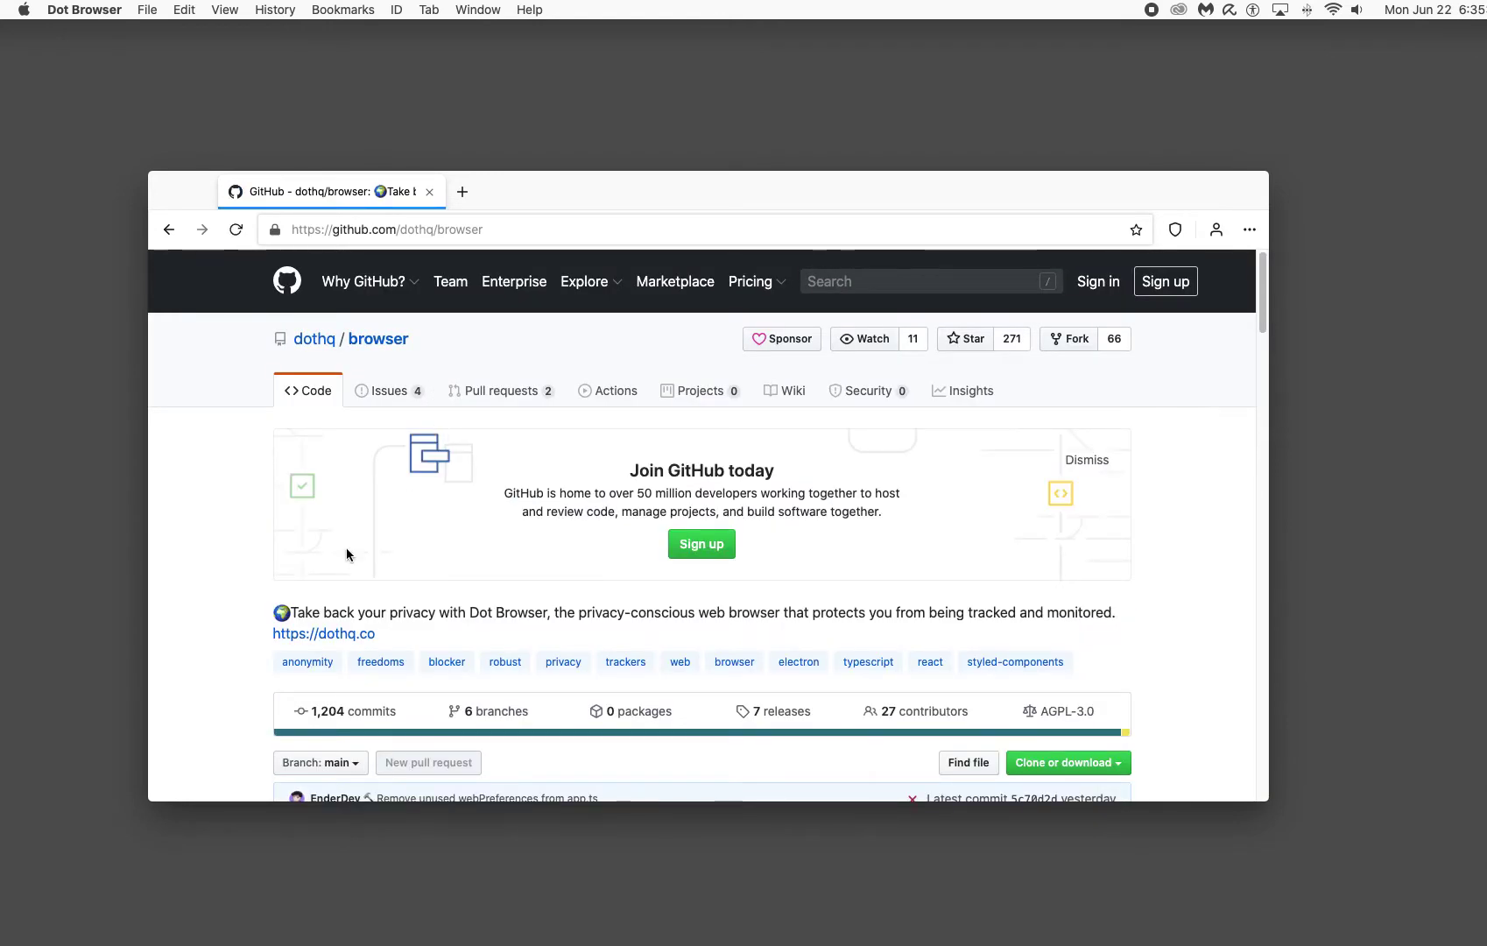
pyautogui.rightClick(307, 635)
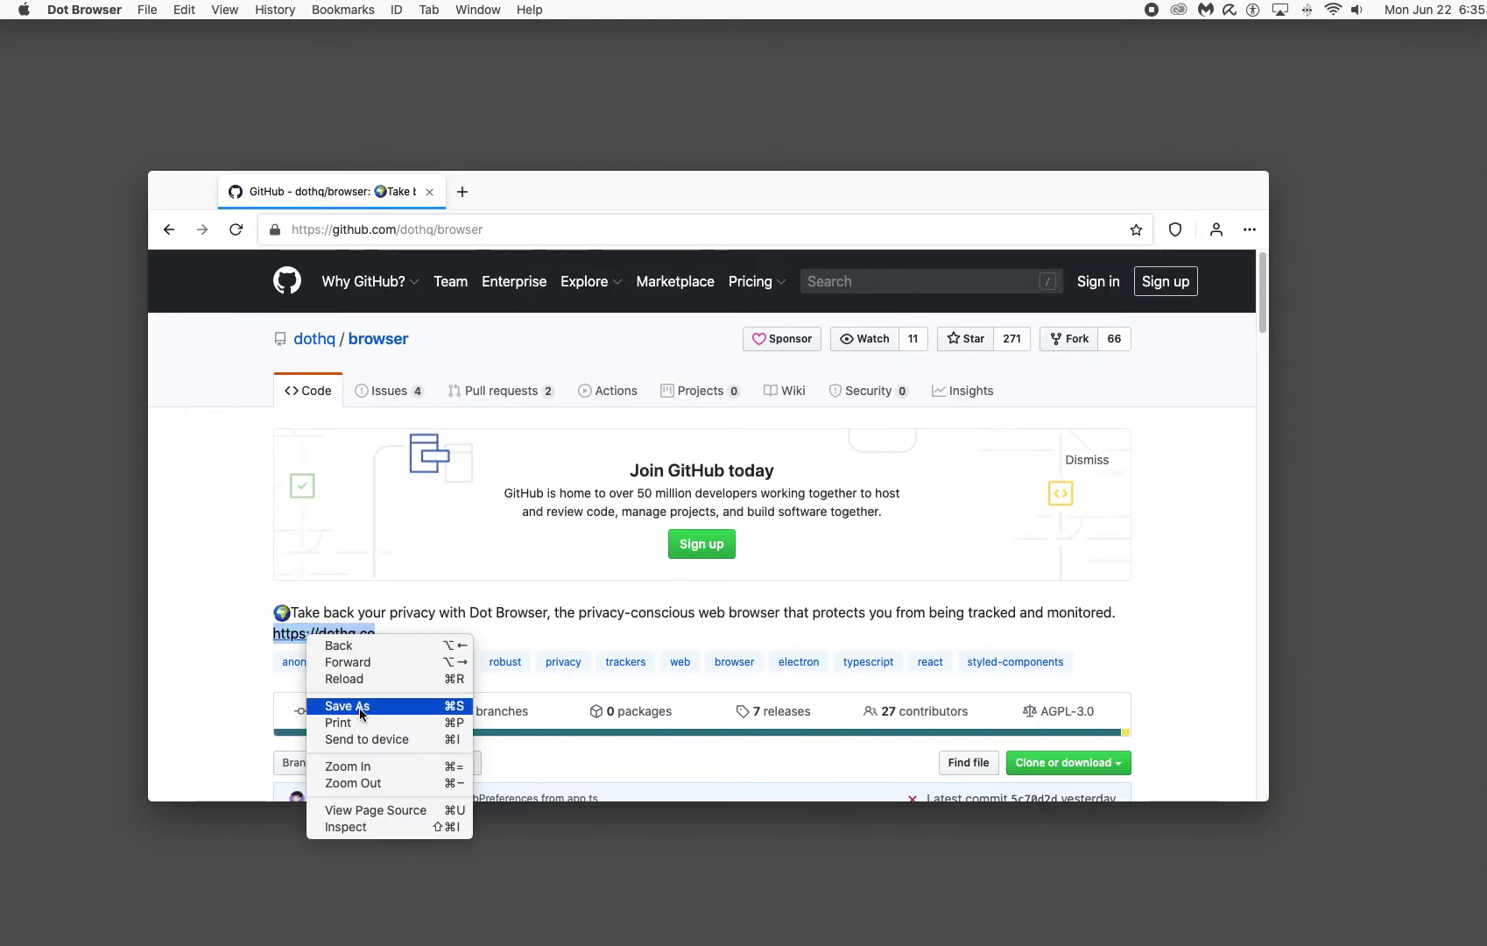
pyautogui.click(399, 629)
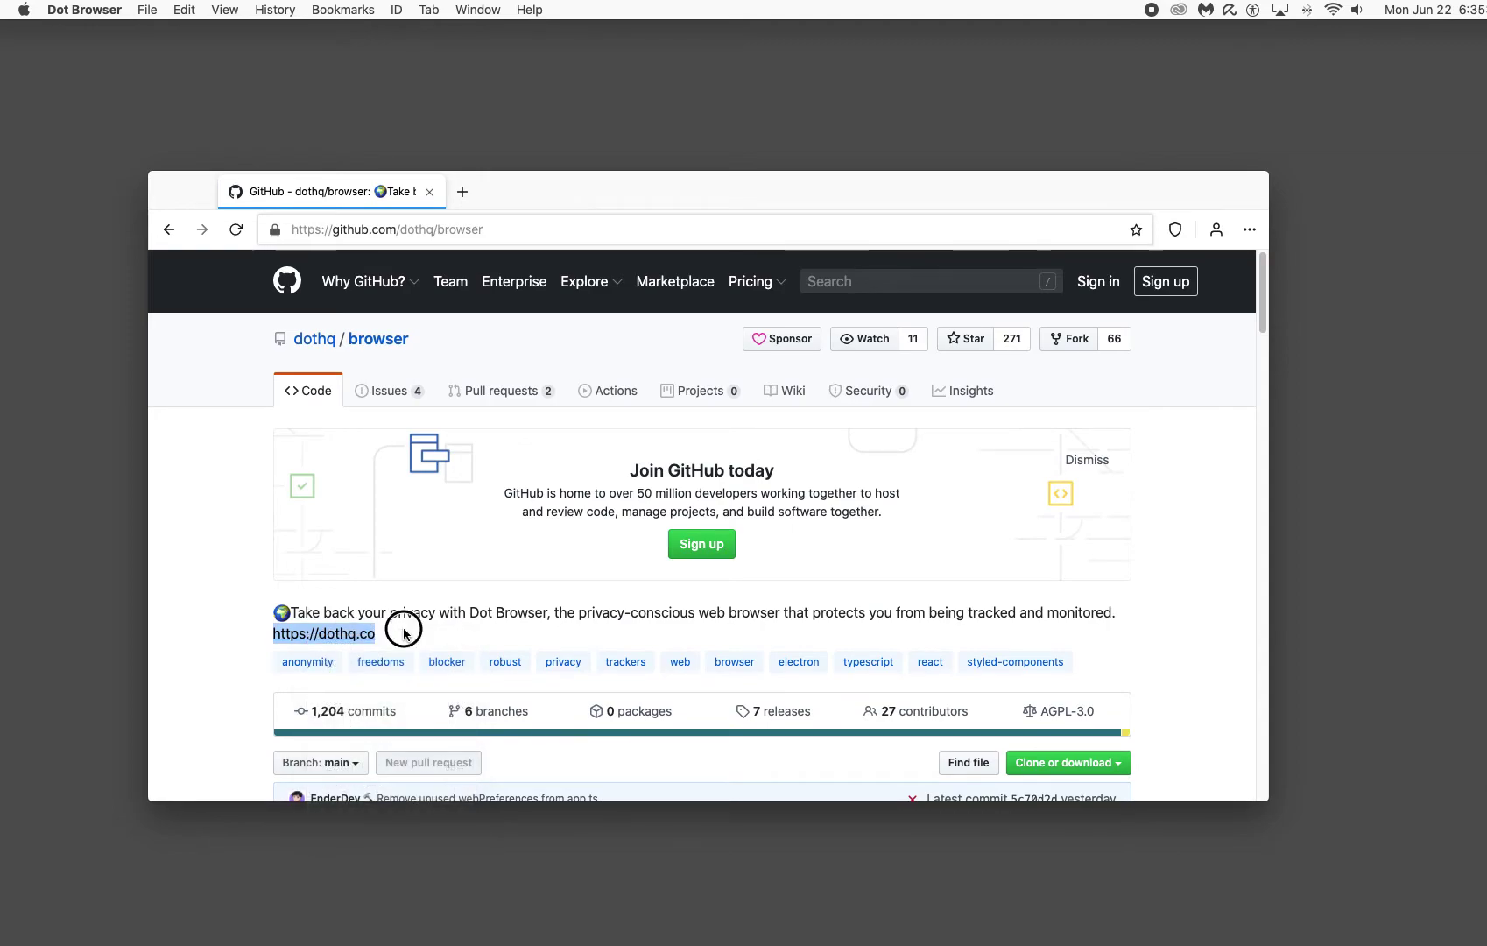
pyautogui.rightClick(356, 632)
pyautogui.click(347, 627)
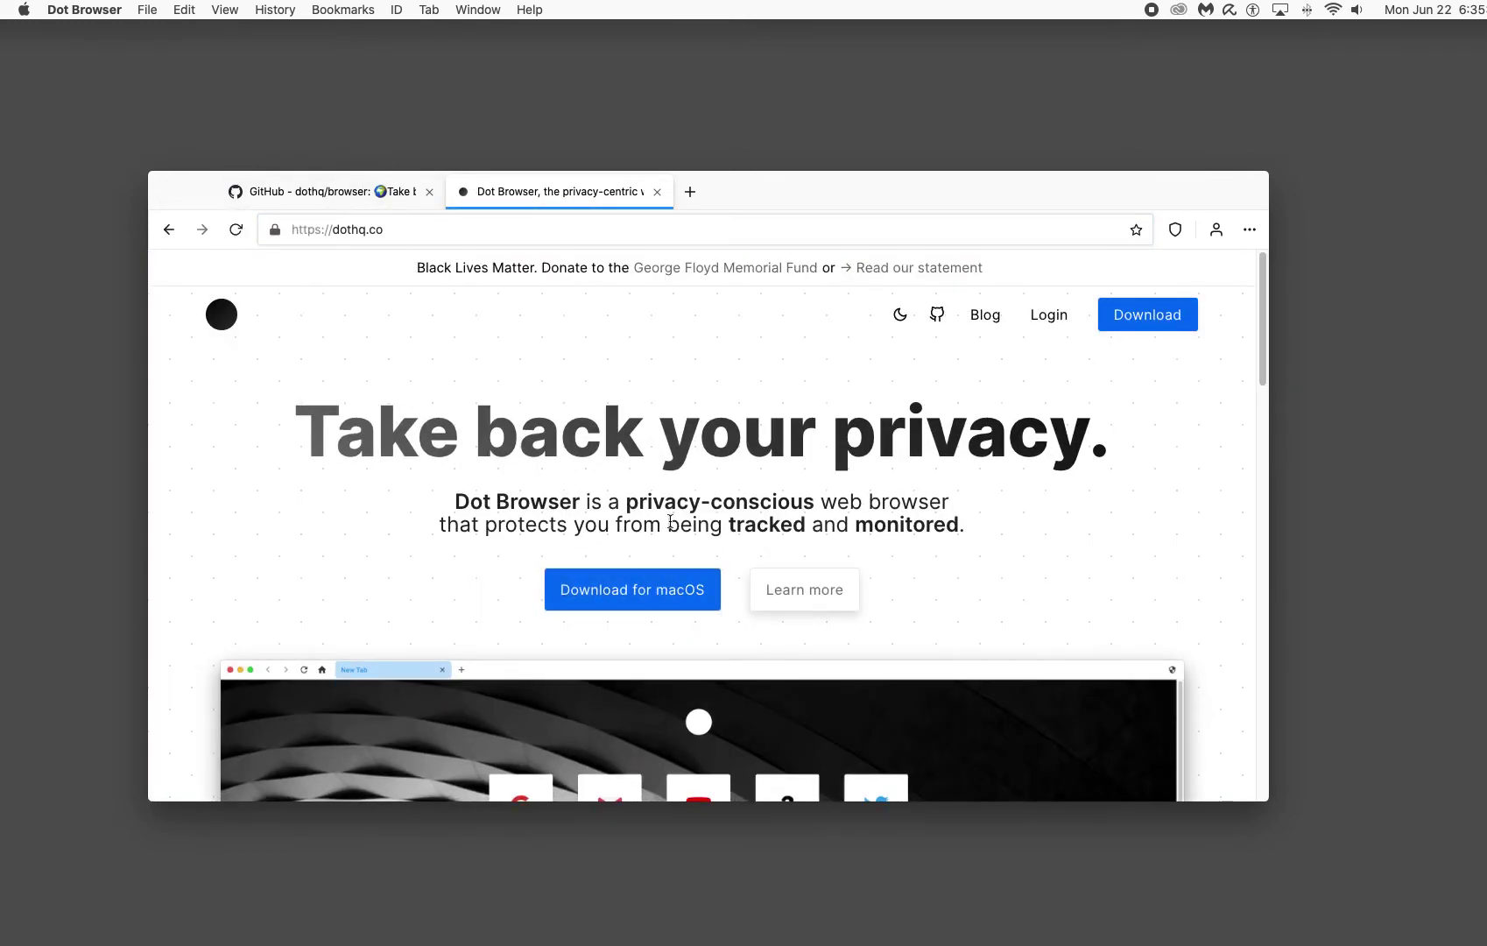
# Step: On dothq.co, jump to the features section, then open the macOS downloads page
pyautogui.scroll(-15, 935, 519)
pyautogui.scroll(15, 924, 520)
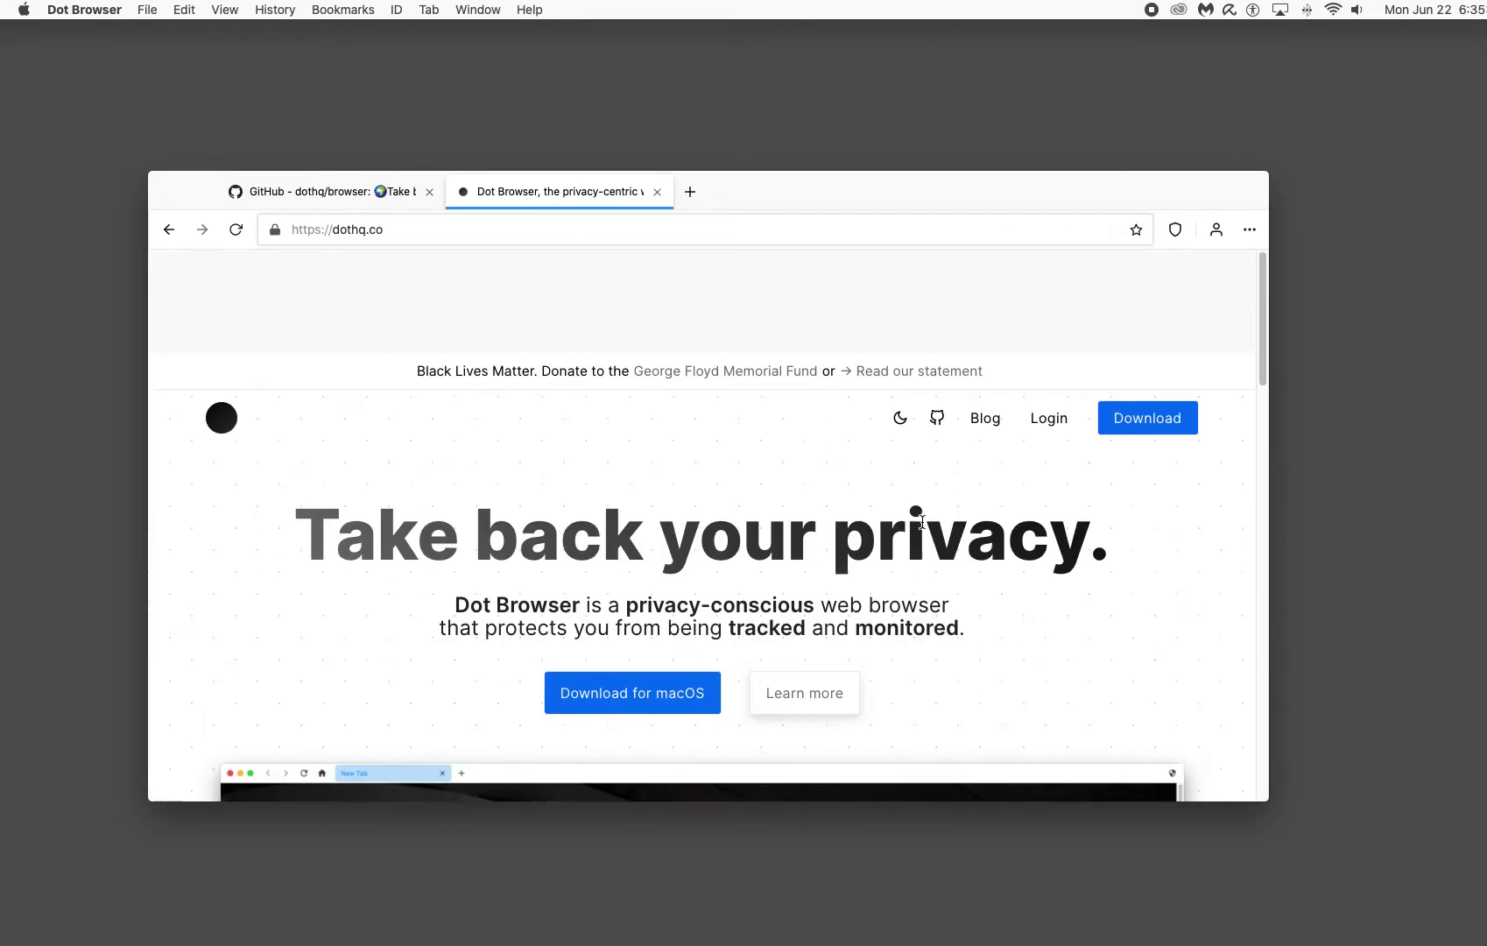
pyautogui.scroll(-15, 756, 550)
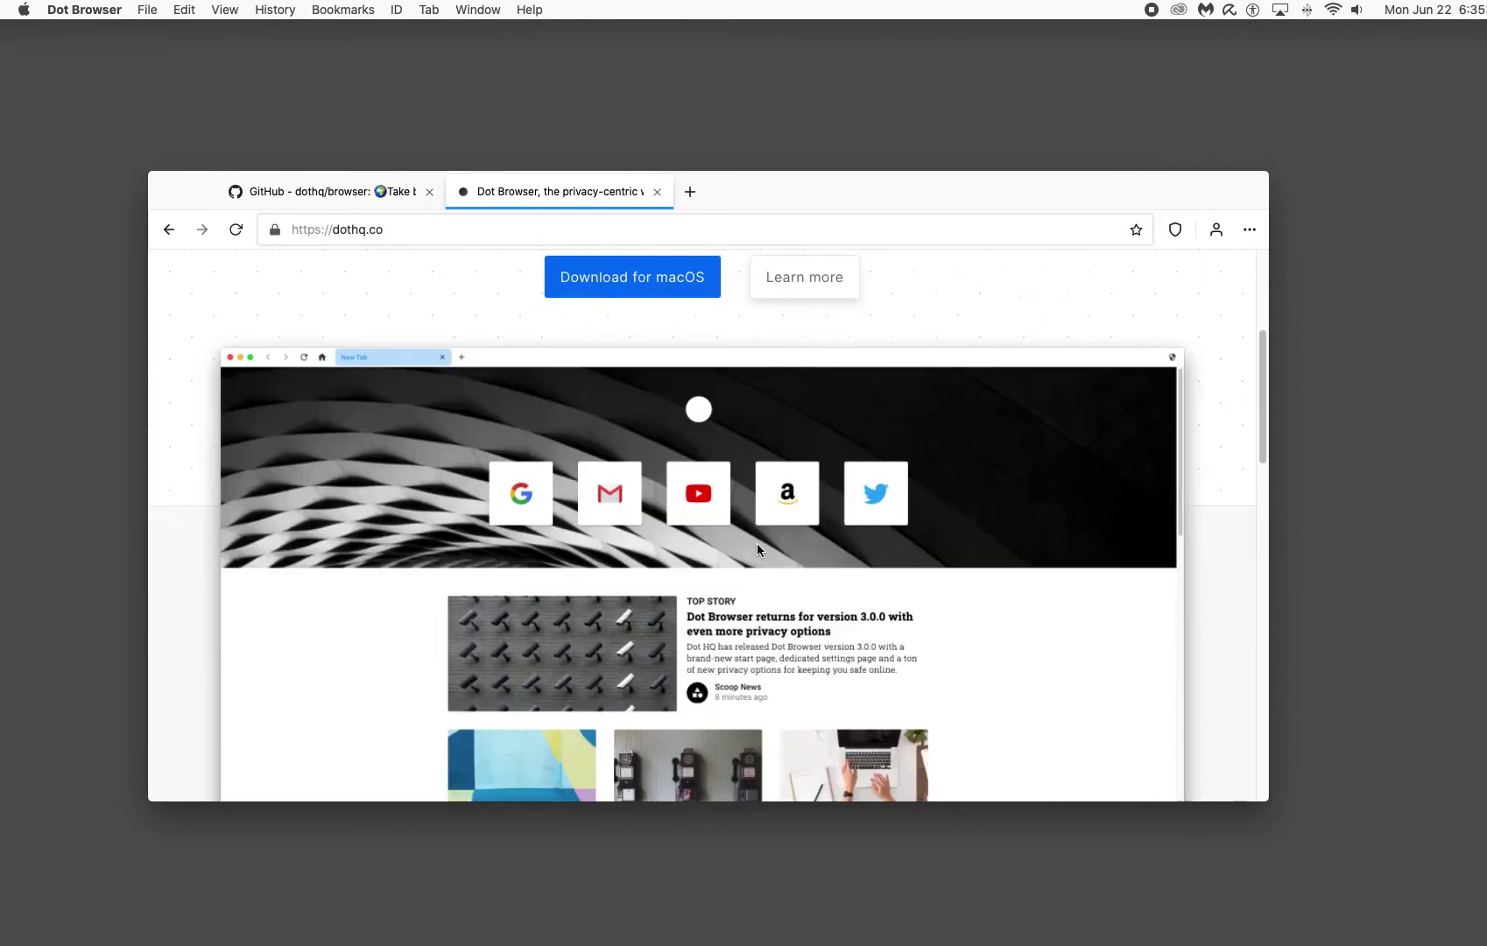
pyautogui.scroll(15, 688, 613)
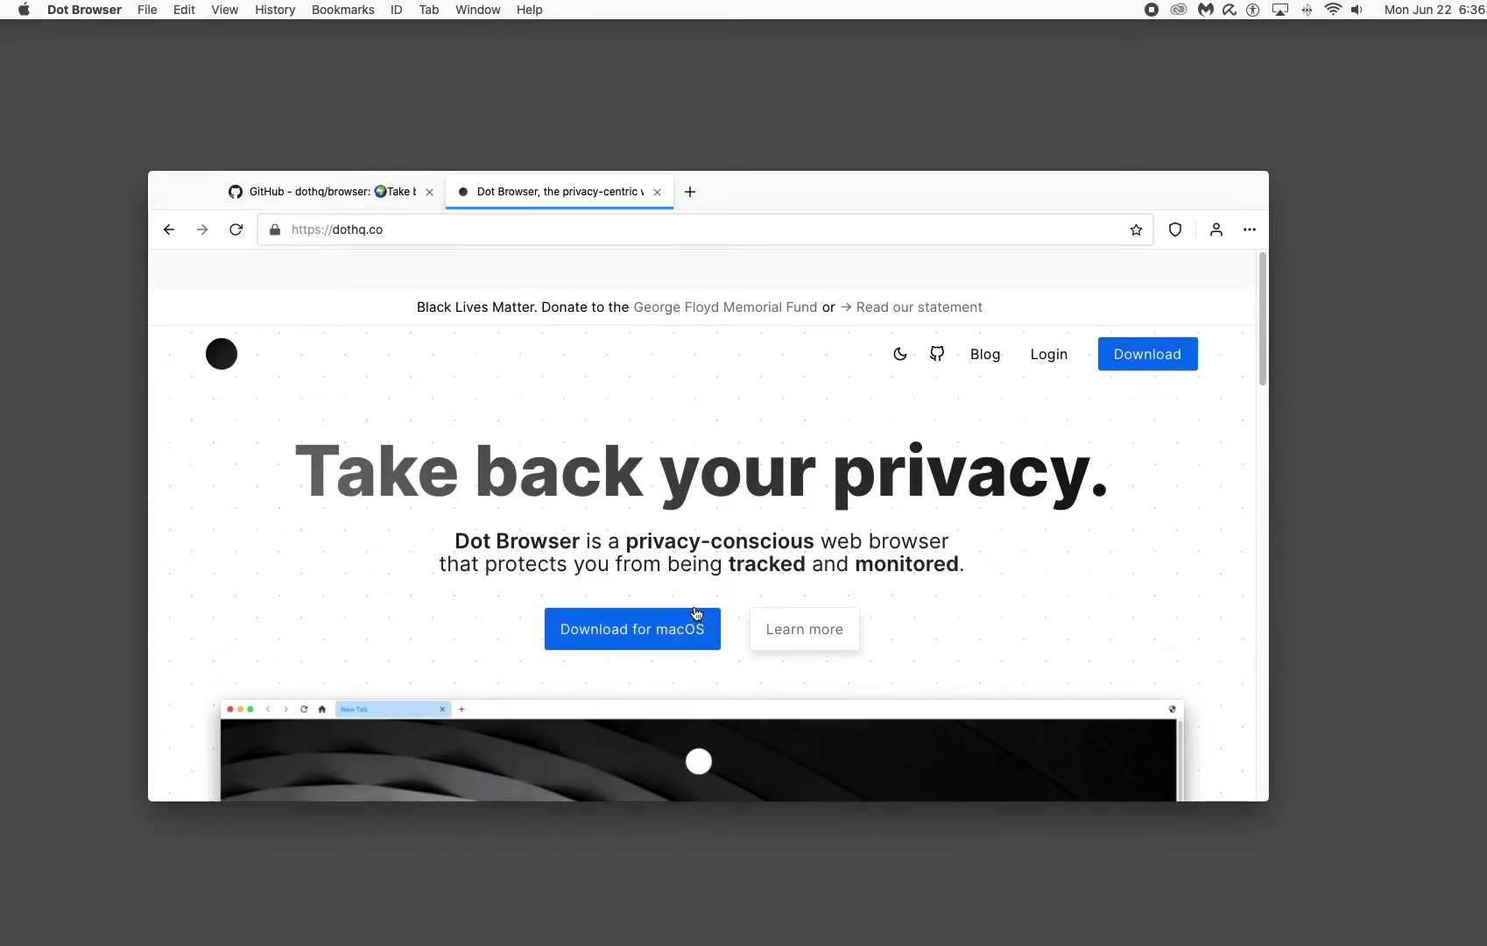
pyautogui.click(755, 590)
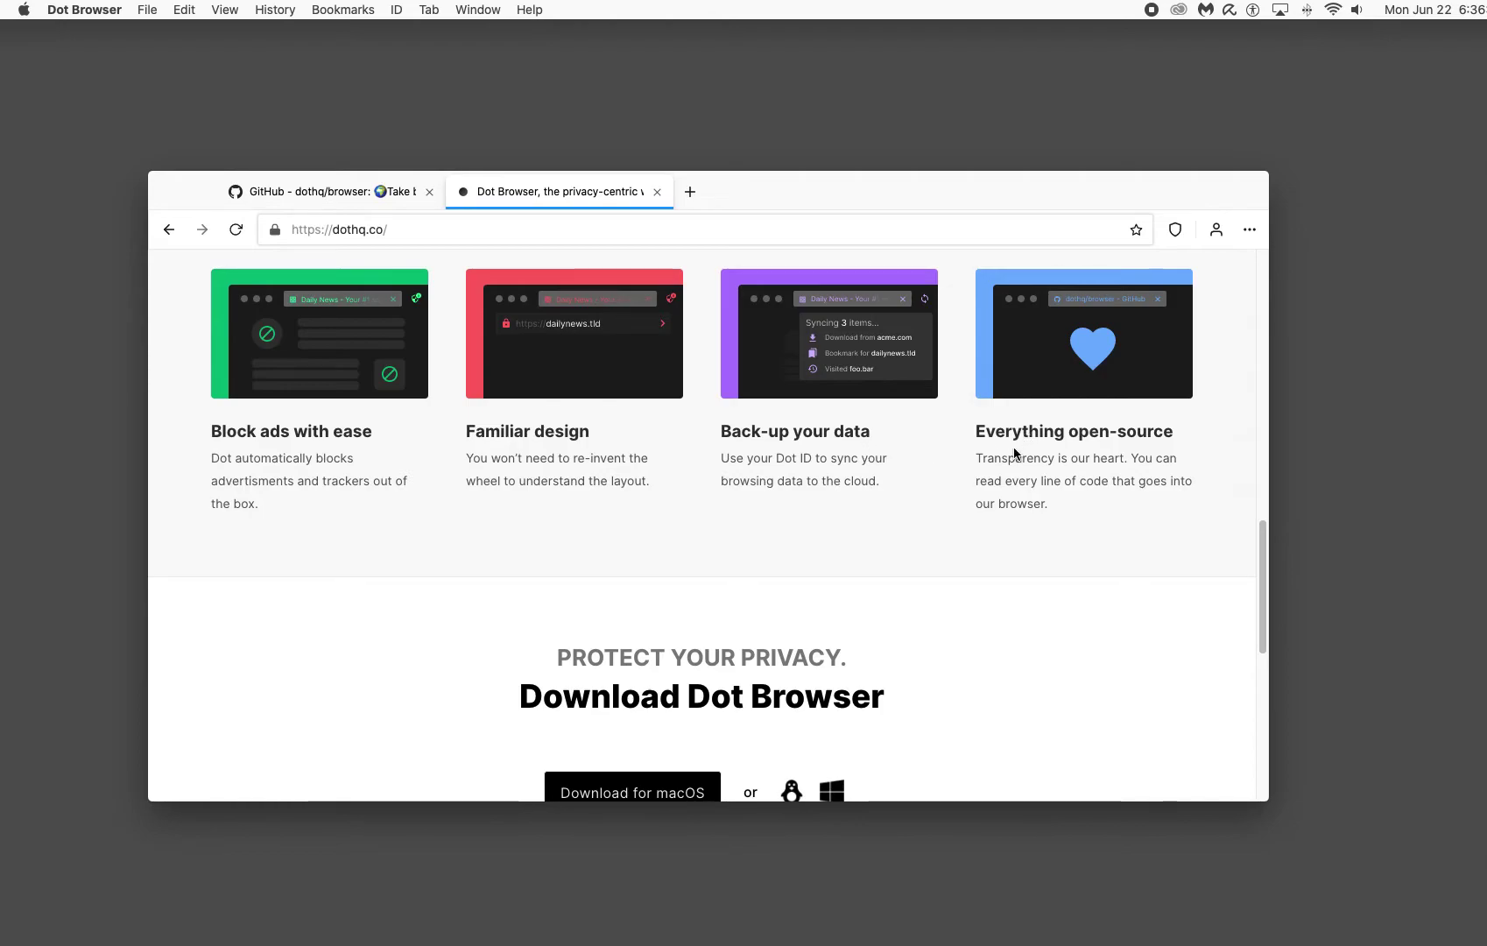
pyautogui.scroll(-5, 981, 476)
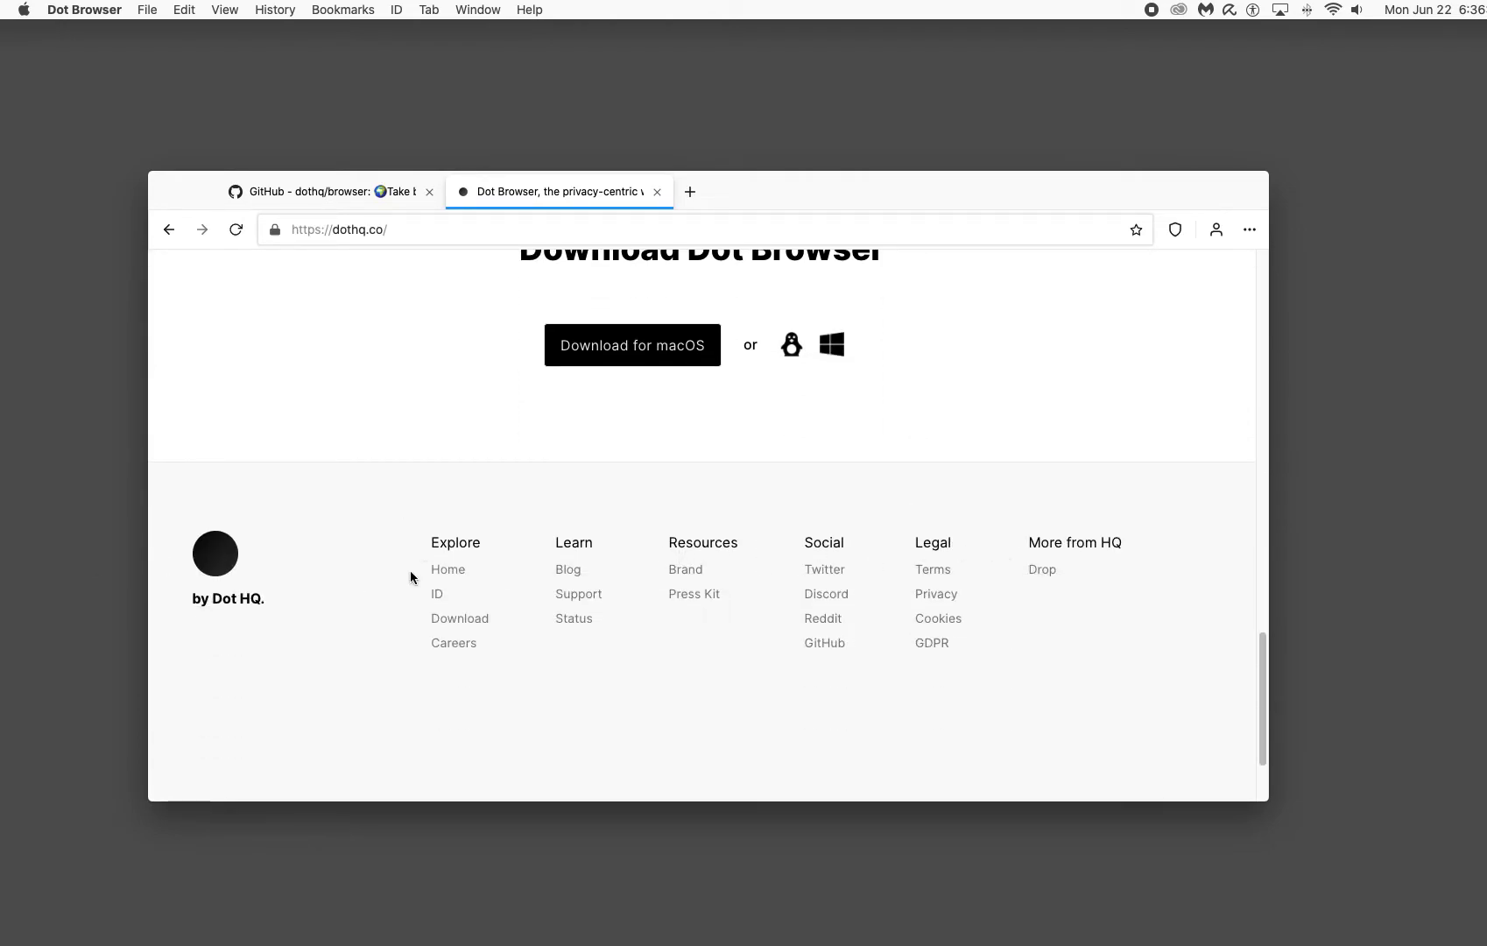
pyautogui.scroll(15, 582, 596)
pyautogui.click(584, 599)
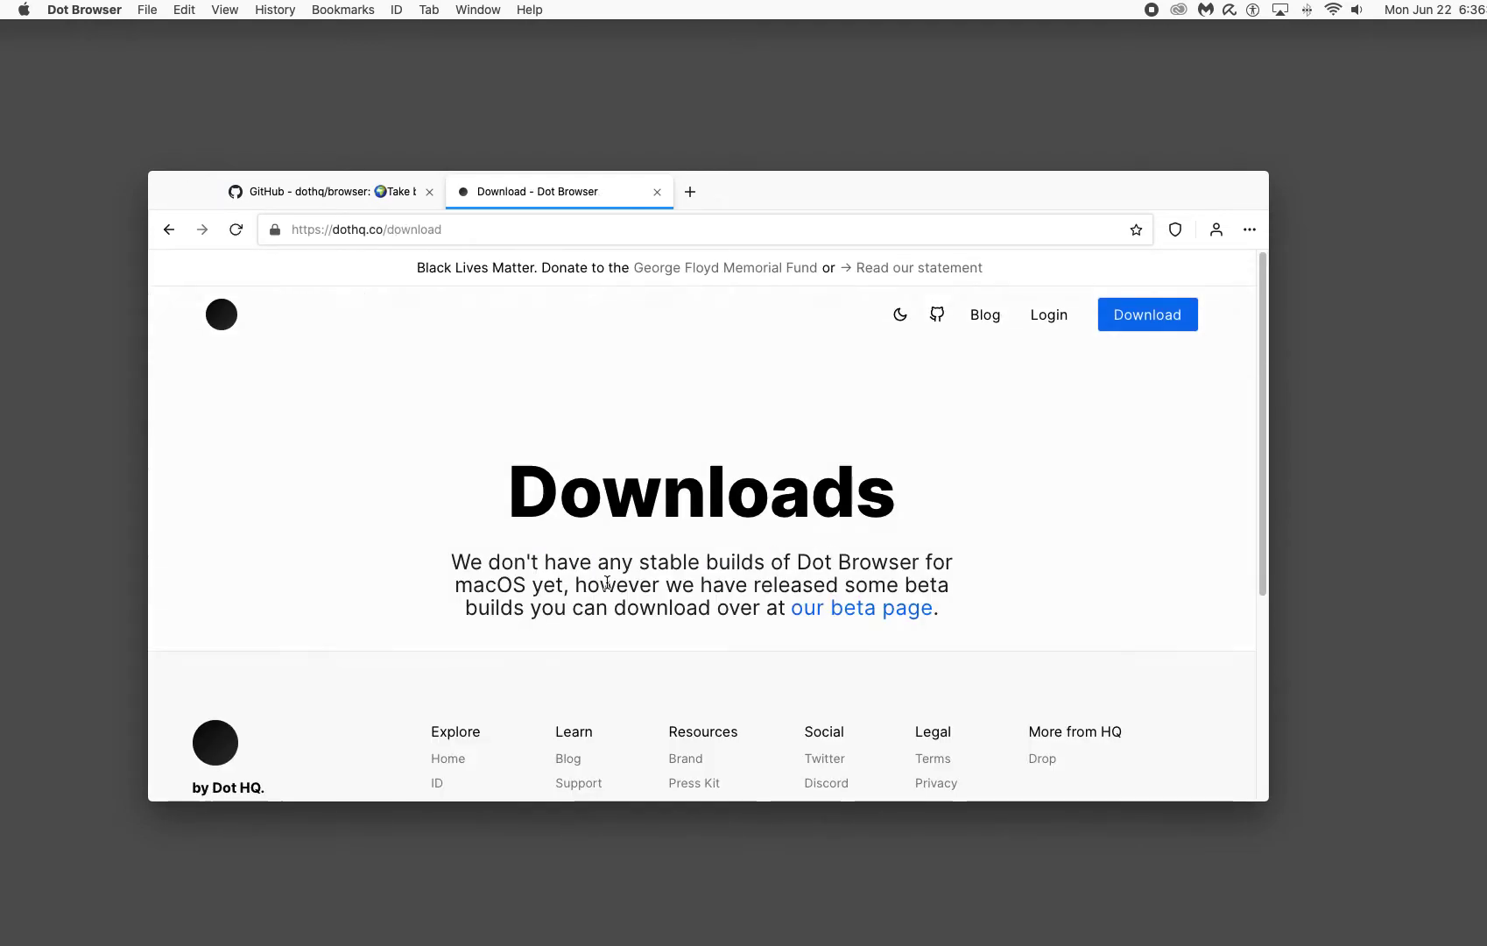
# Step: Open the Beta Builds page, scroll its 3.0.0–3.0.4-alpha table, then return to GitHub
pyautogui.click(813, 608)
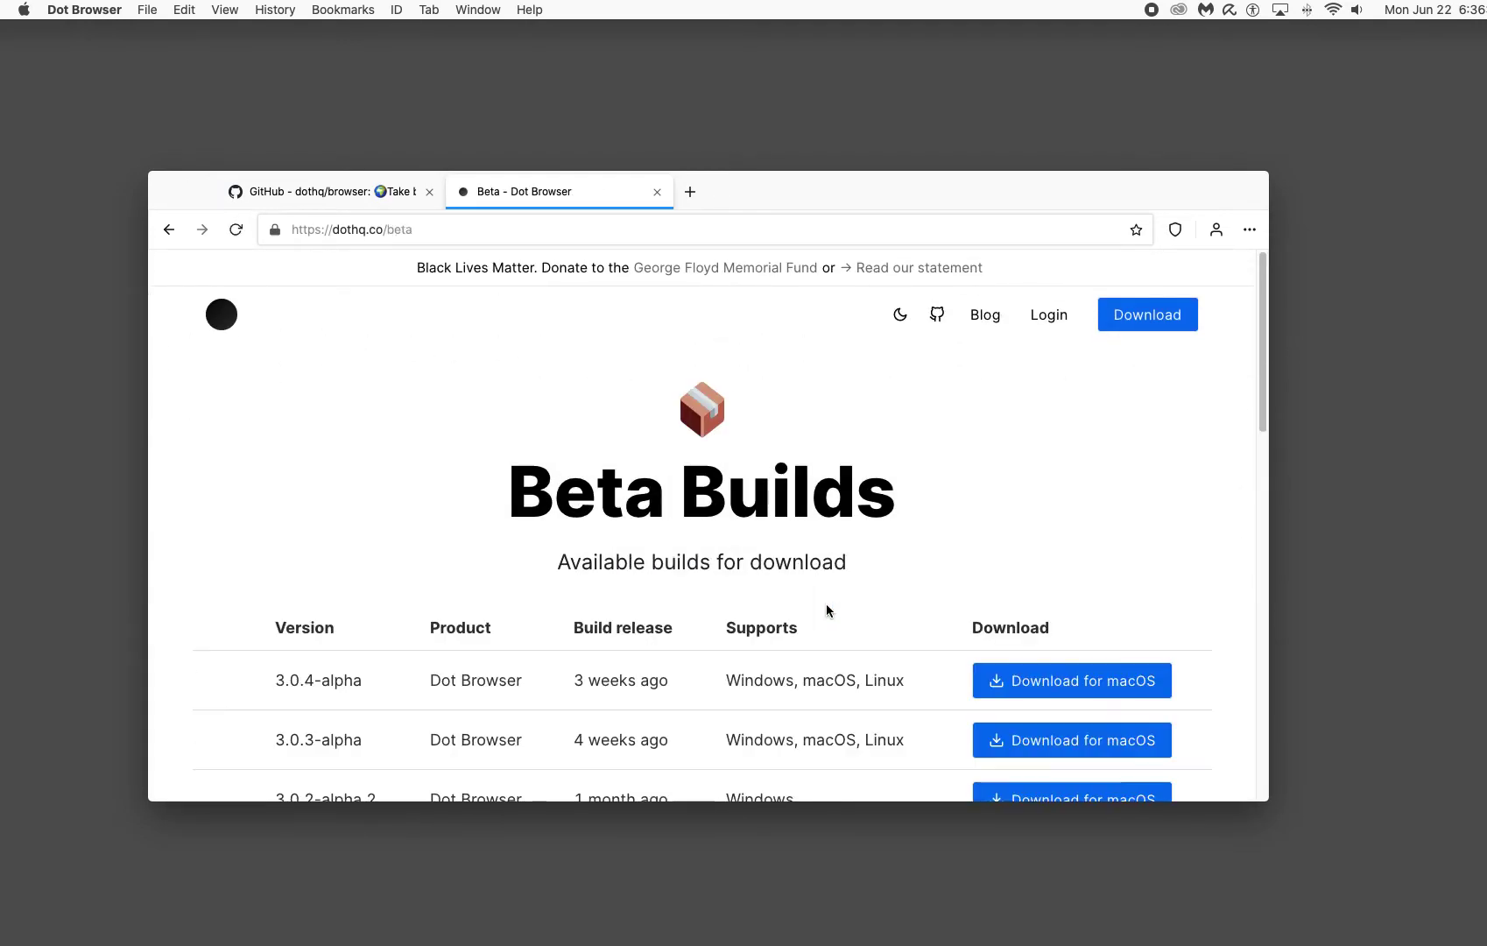
pyautogui.click(170, 229)
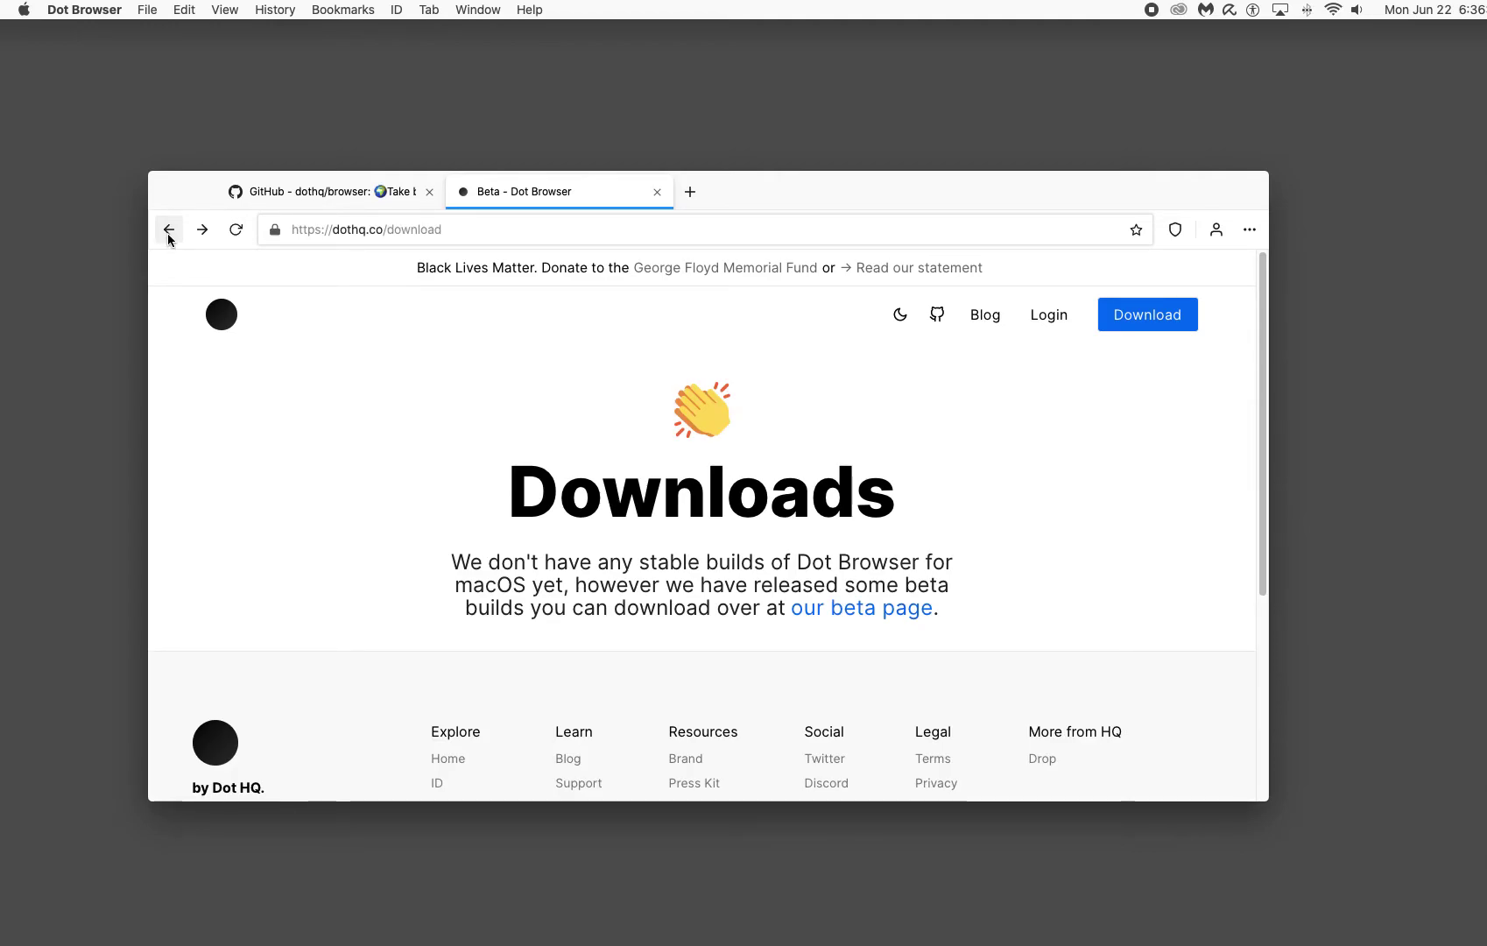
pyautogui.click(892, 611)
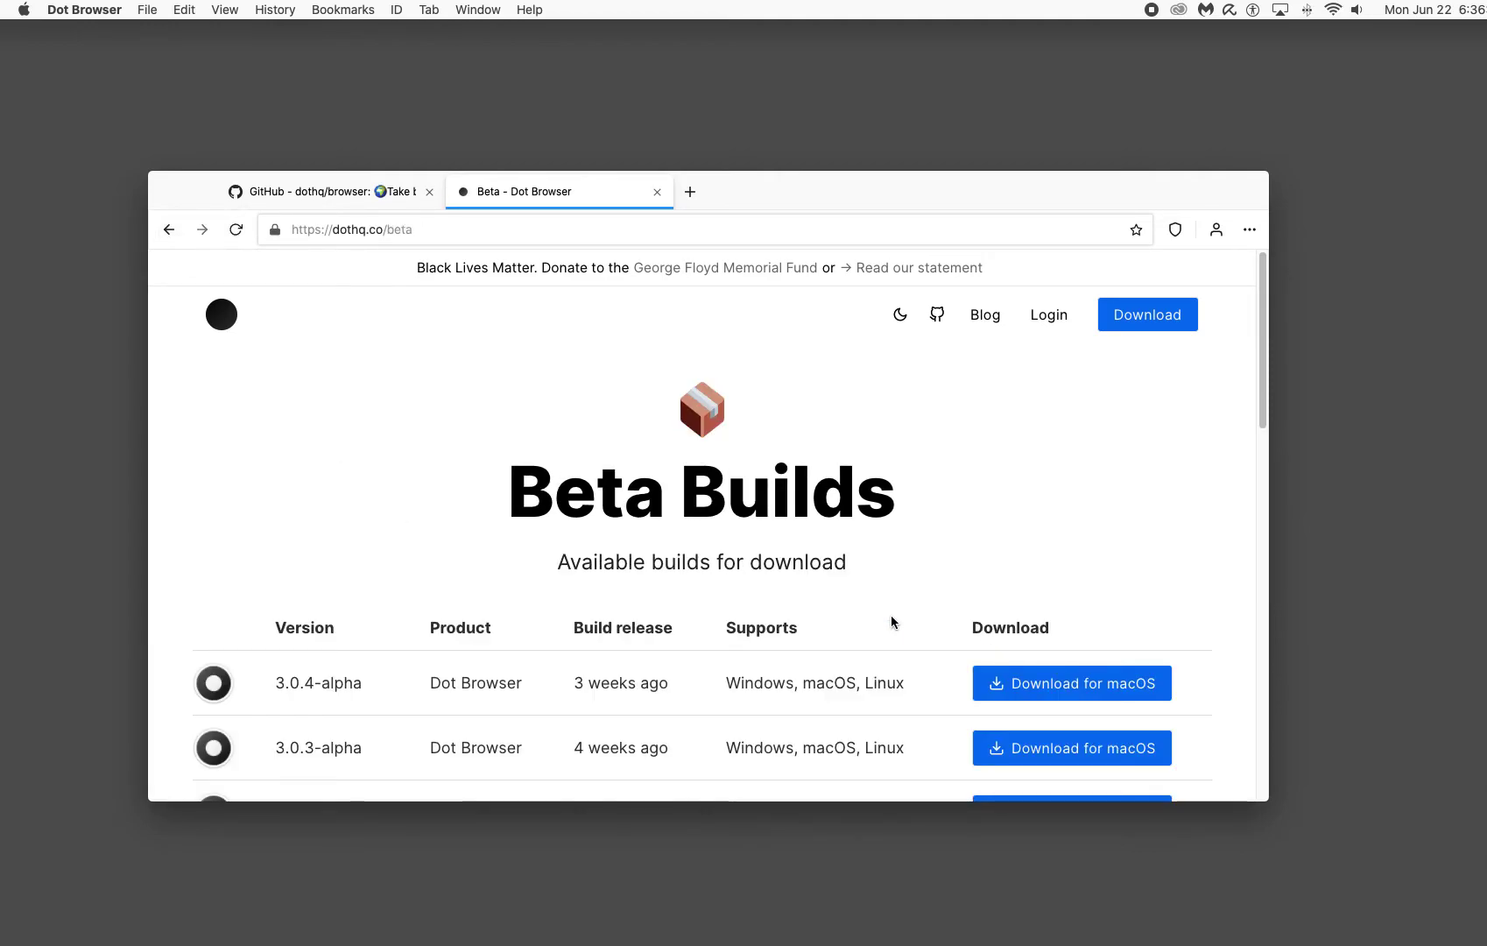
pyautogui.scroll(-5, 886, 631)
pyautogui.scroll(-3, 884, 644)
pyautogui.scroll(4, 885, 644)
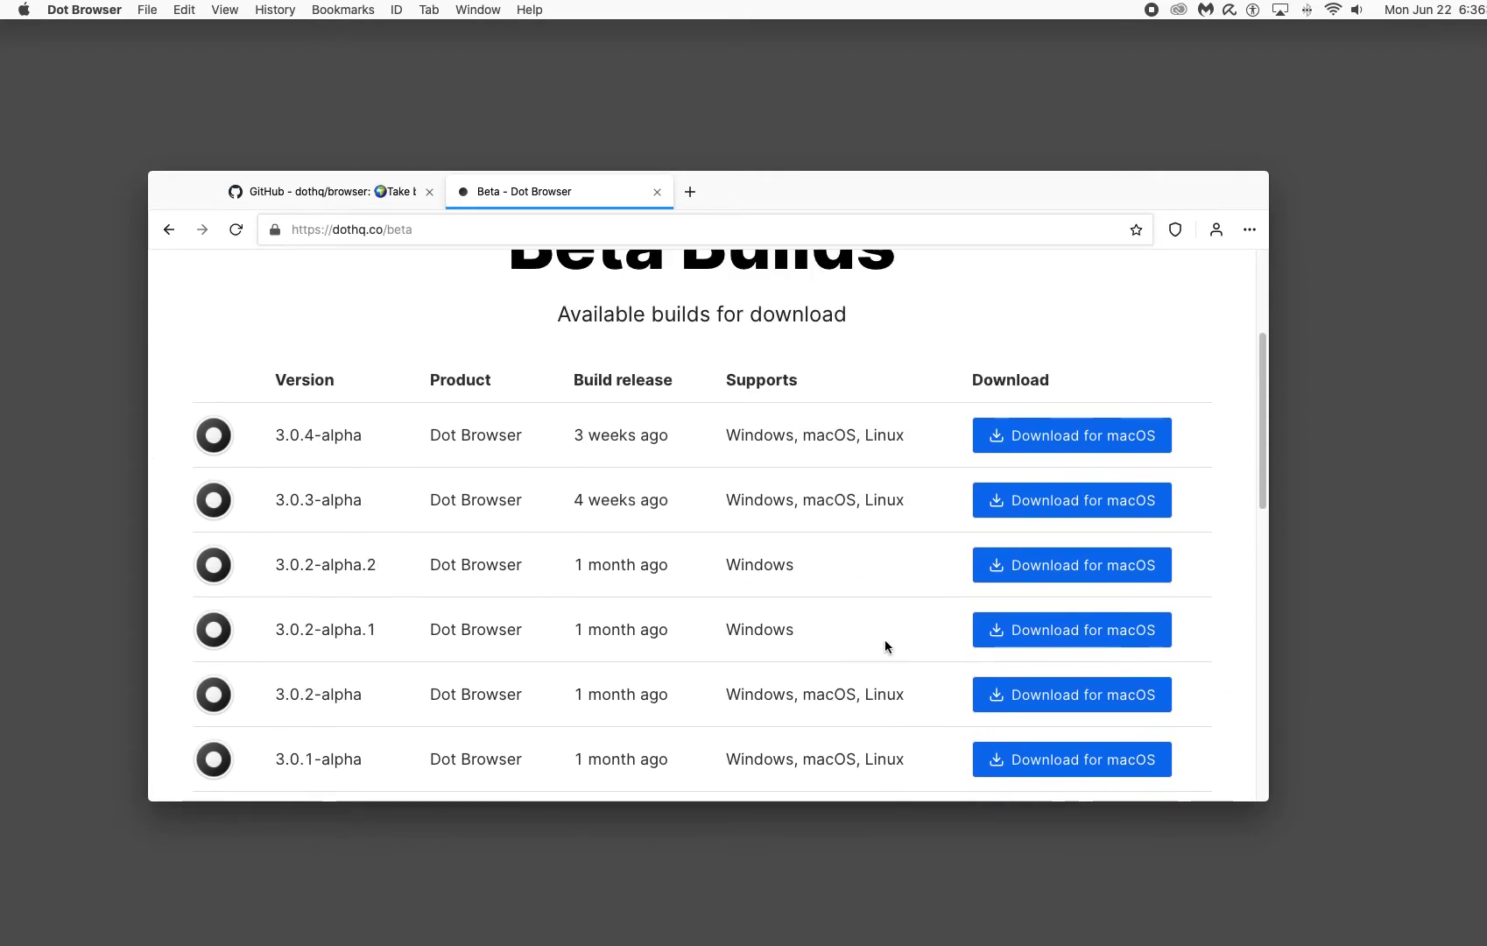
pyautogui.scroll(-4, 882, 643)
pyautogui.scroll(-5, 882, 643)
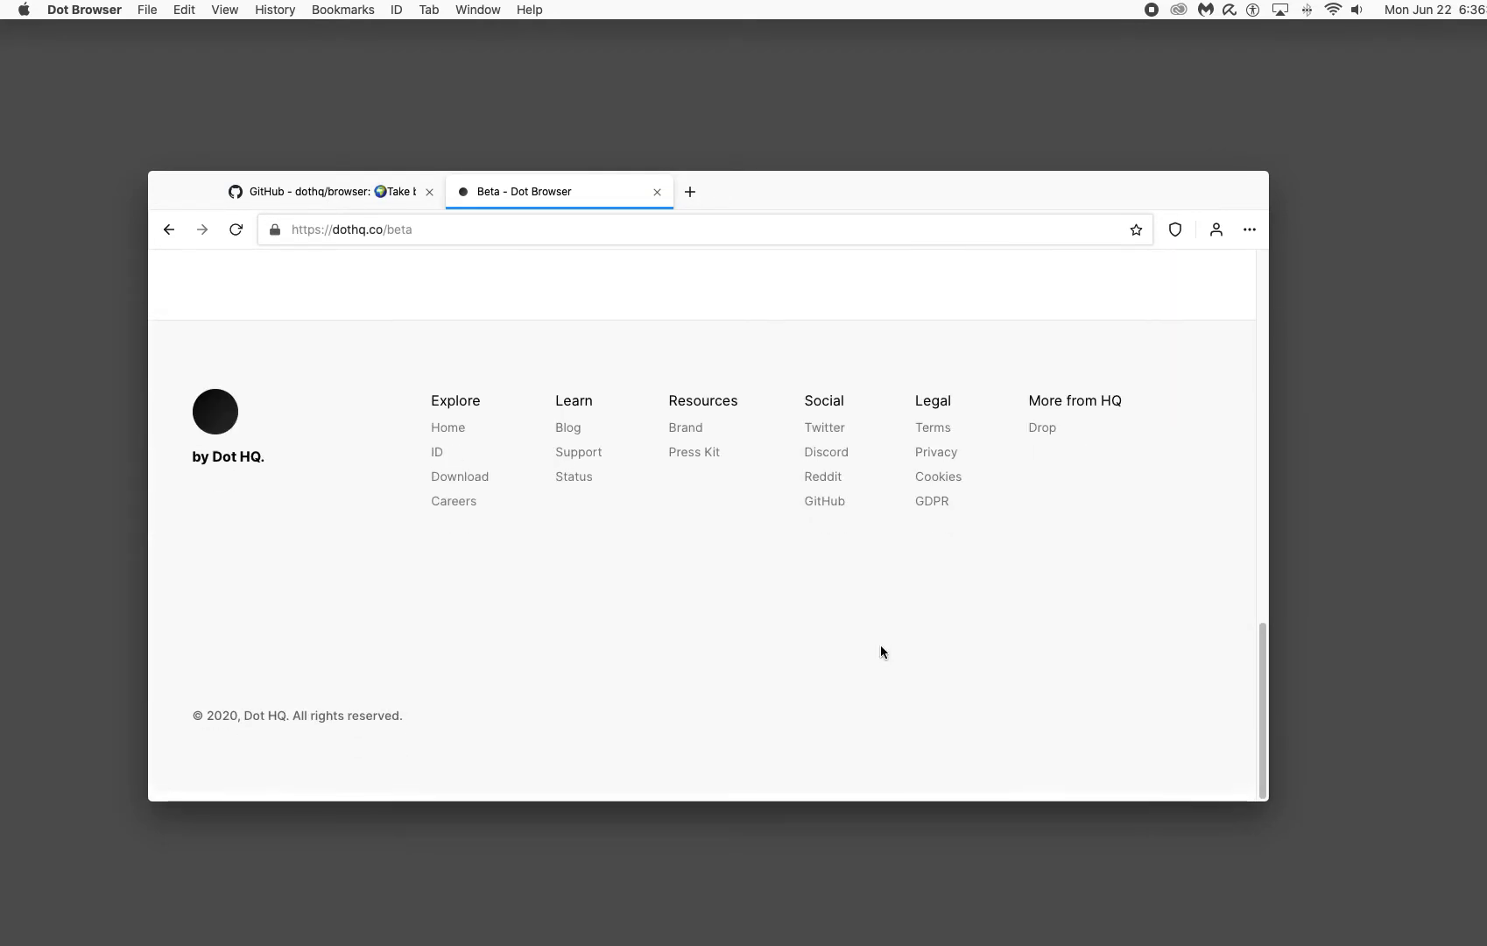
pyautogui.scroll(10, 879, 649)
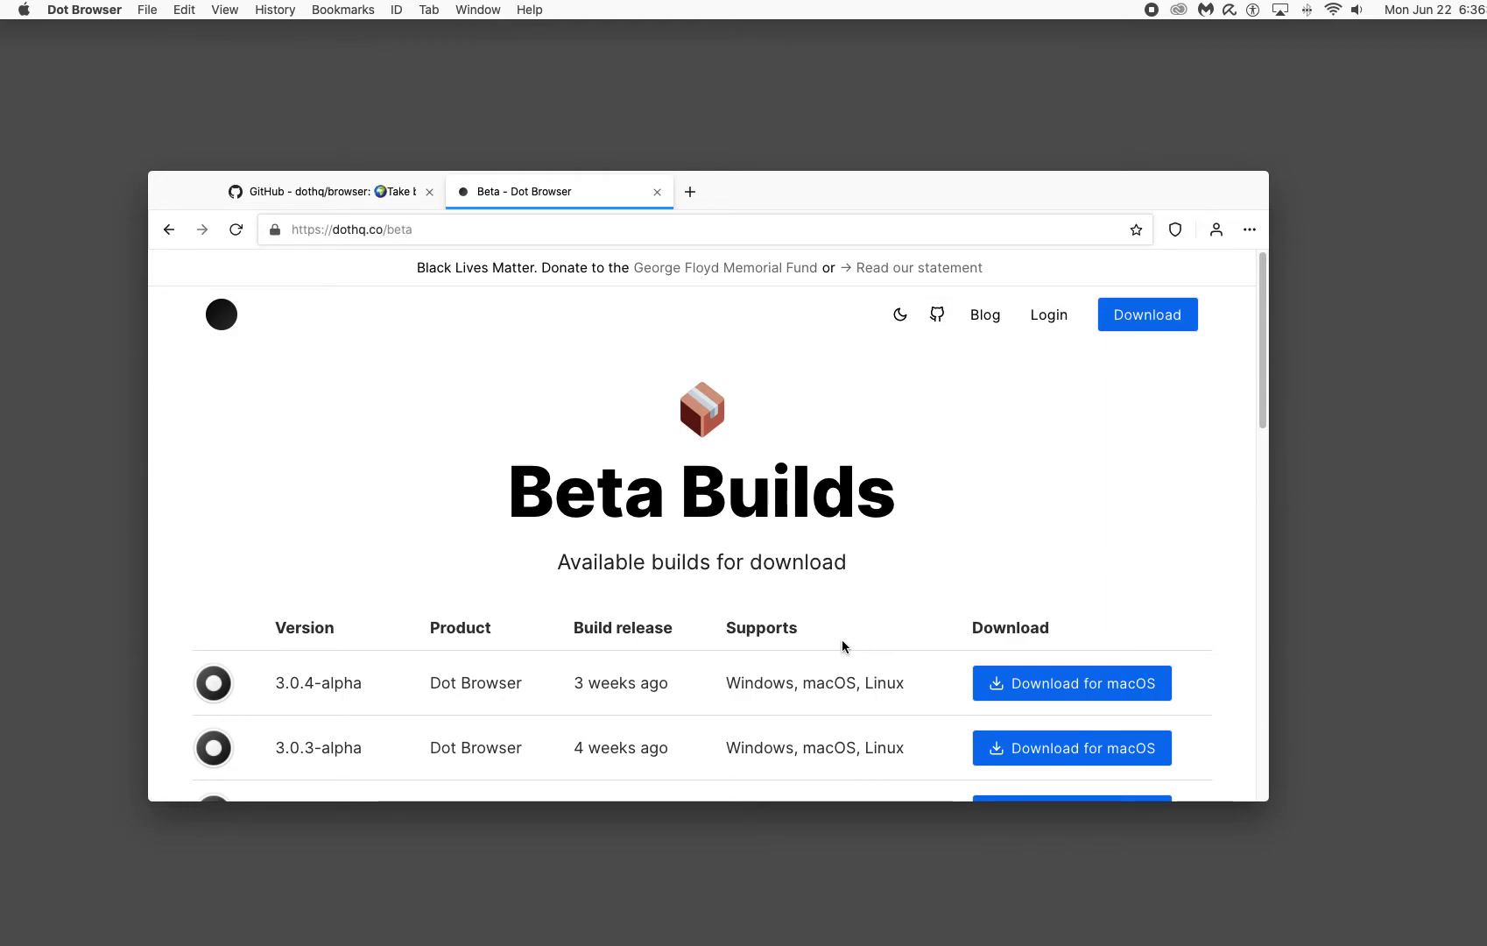
pyautogui.scroll(-5, 864, 649)
pyautogui.scroll(2, 853, 648)
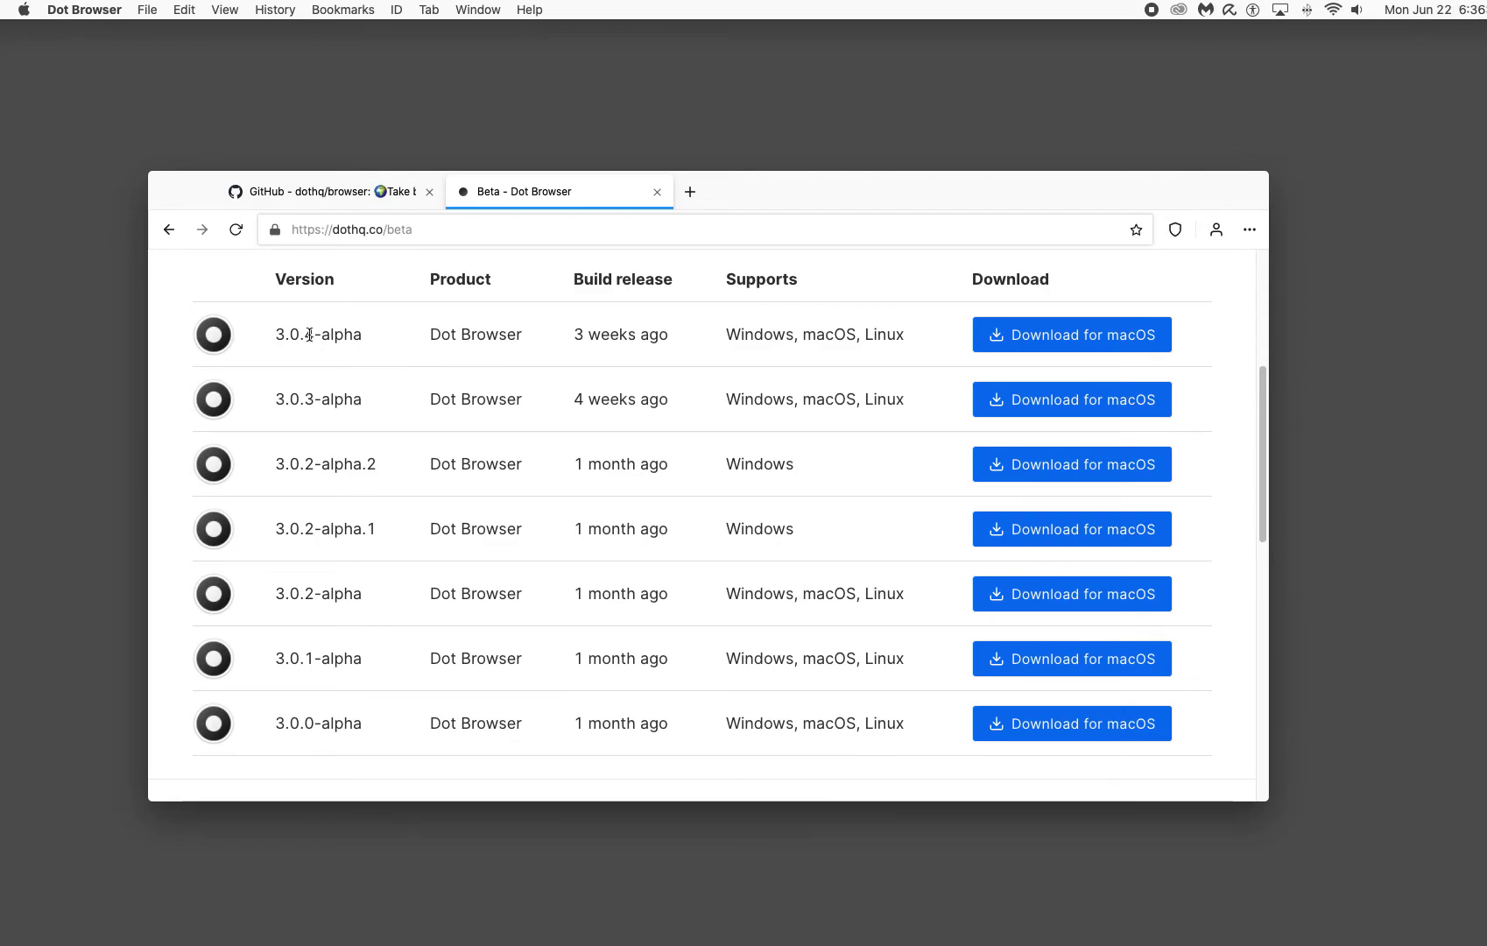
pyautogui.click(333, 195)
# Step: Open the dothq/browser Releases page and scroll through 3.0.1-alpha and the v2.1.0 release
pyautogui.scroll(-5, 613, 526)
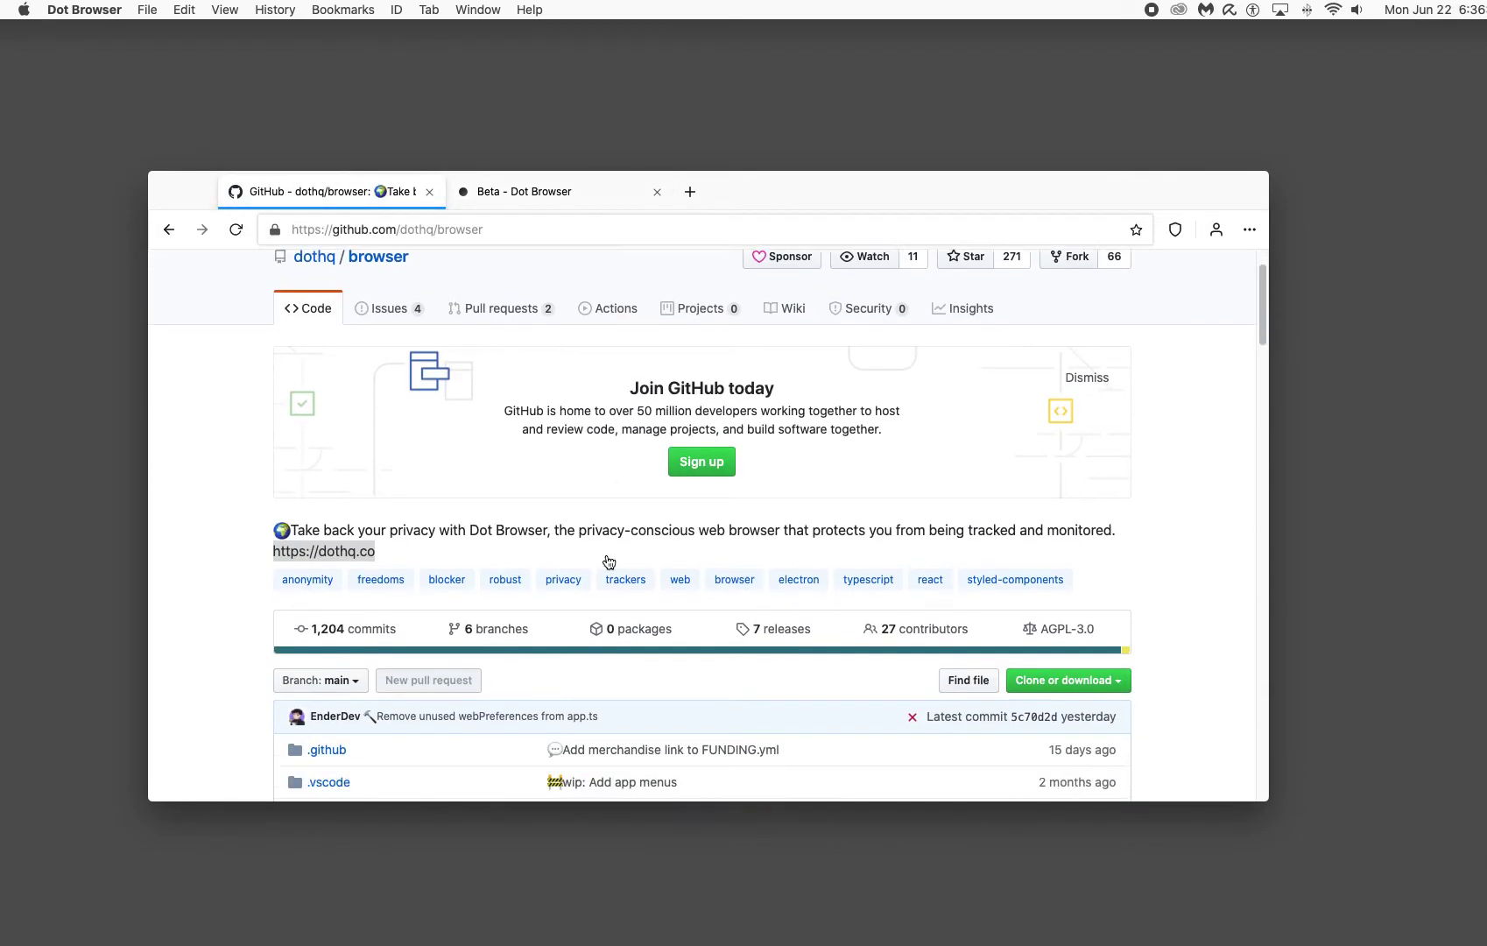
pyautogui.click(784, 491)
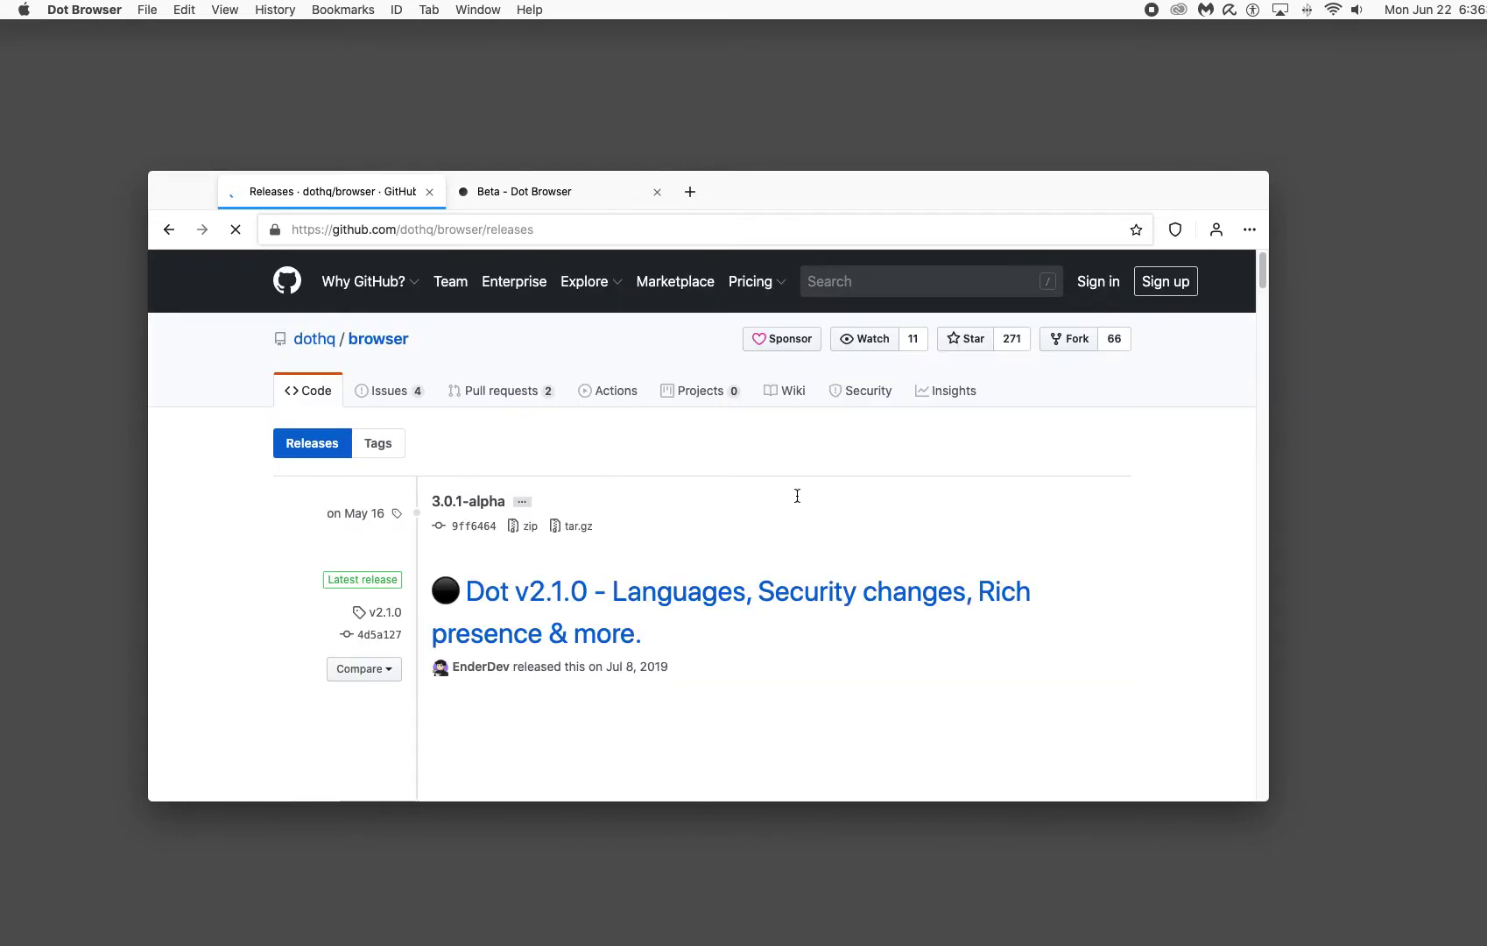
pyautogui.scroll(-1, 679, 562)
pyautogui.scroll(-5, 679, 563)
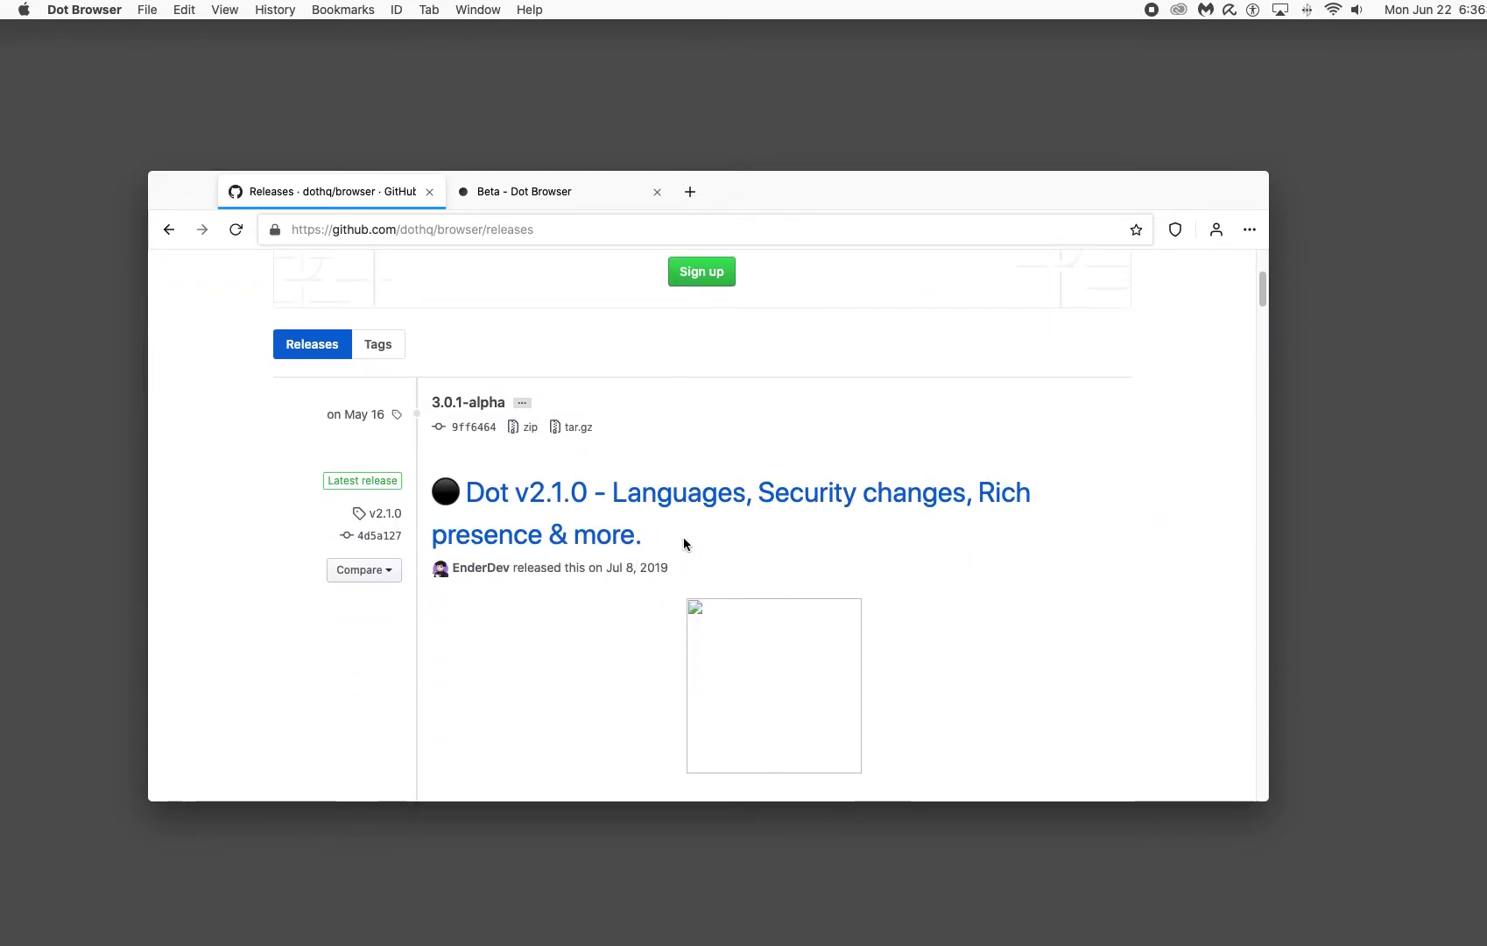
pyautogui.scroll(-10, 714, 514)
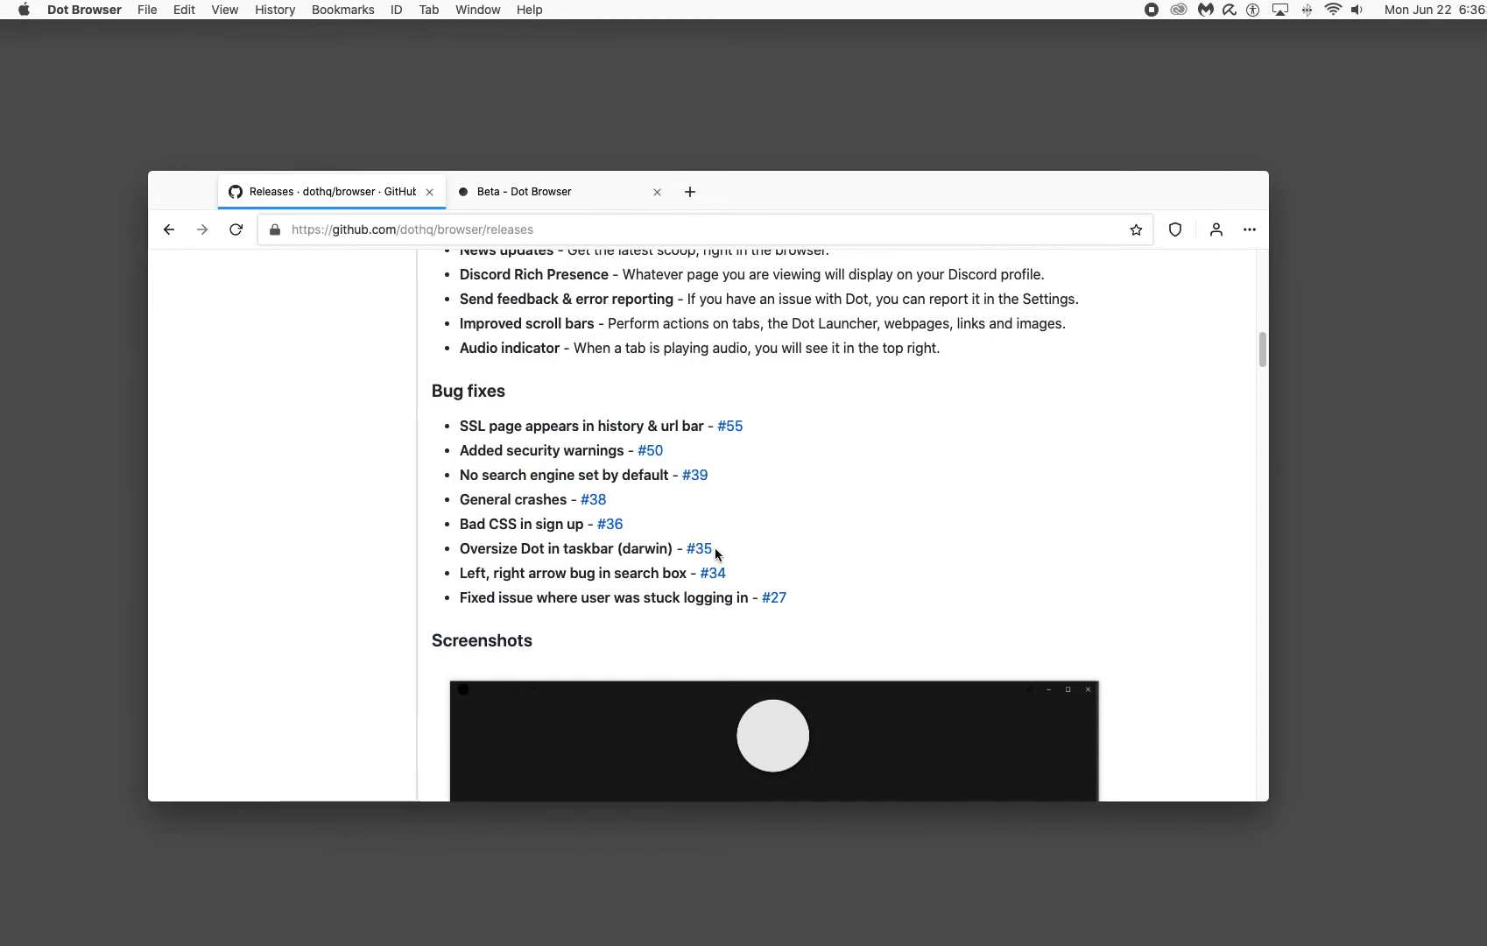
pyautogui.scroll(-10, 716, 554)
pyautogui.scroll(-20, 717, 556)
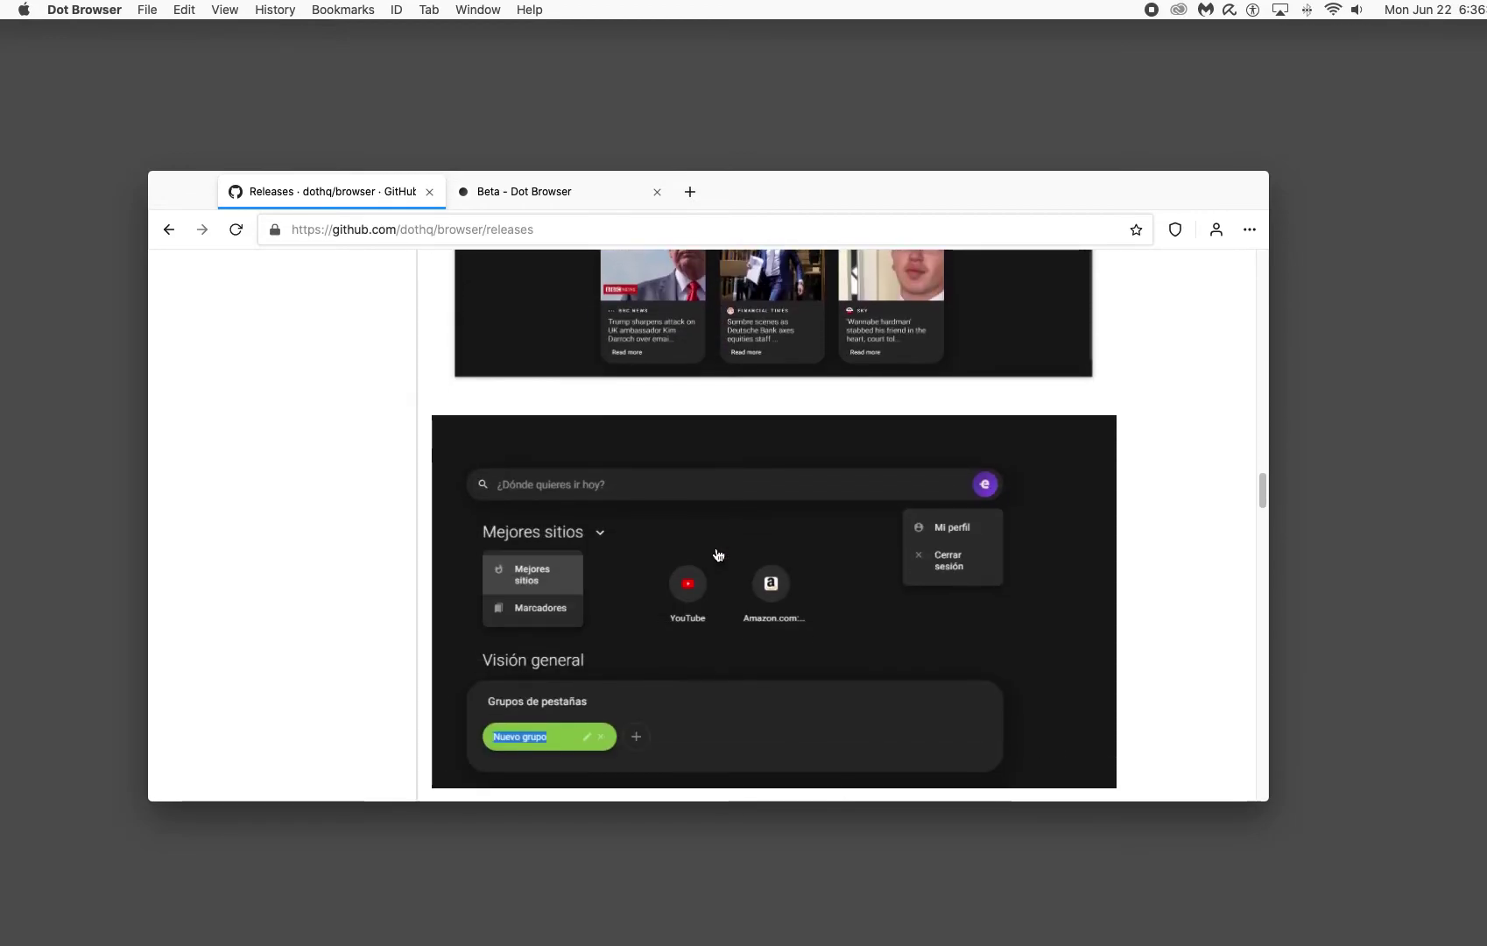
pyautogui.scroll(-3, 692, 560)
pyautogui.scroll(20, 666, 567)
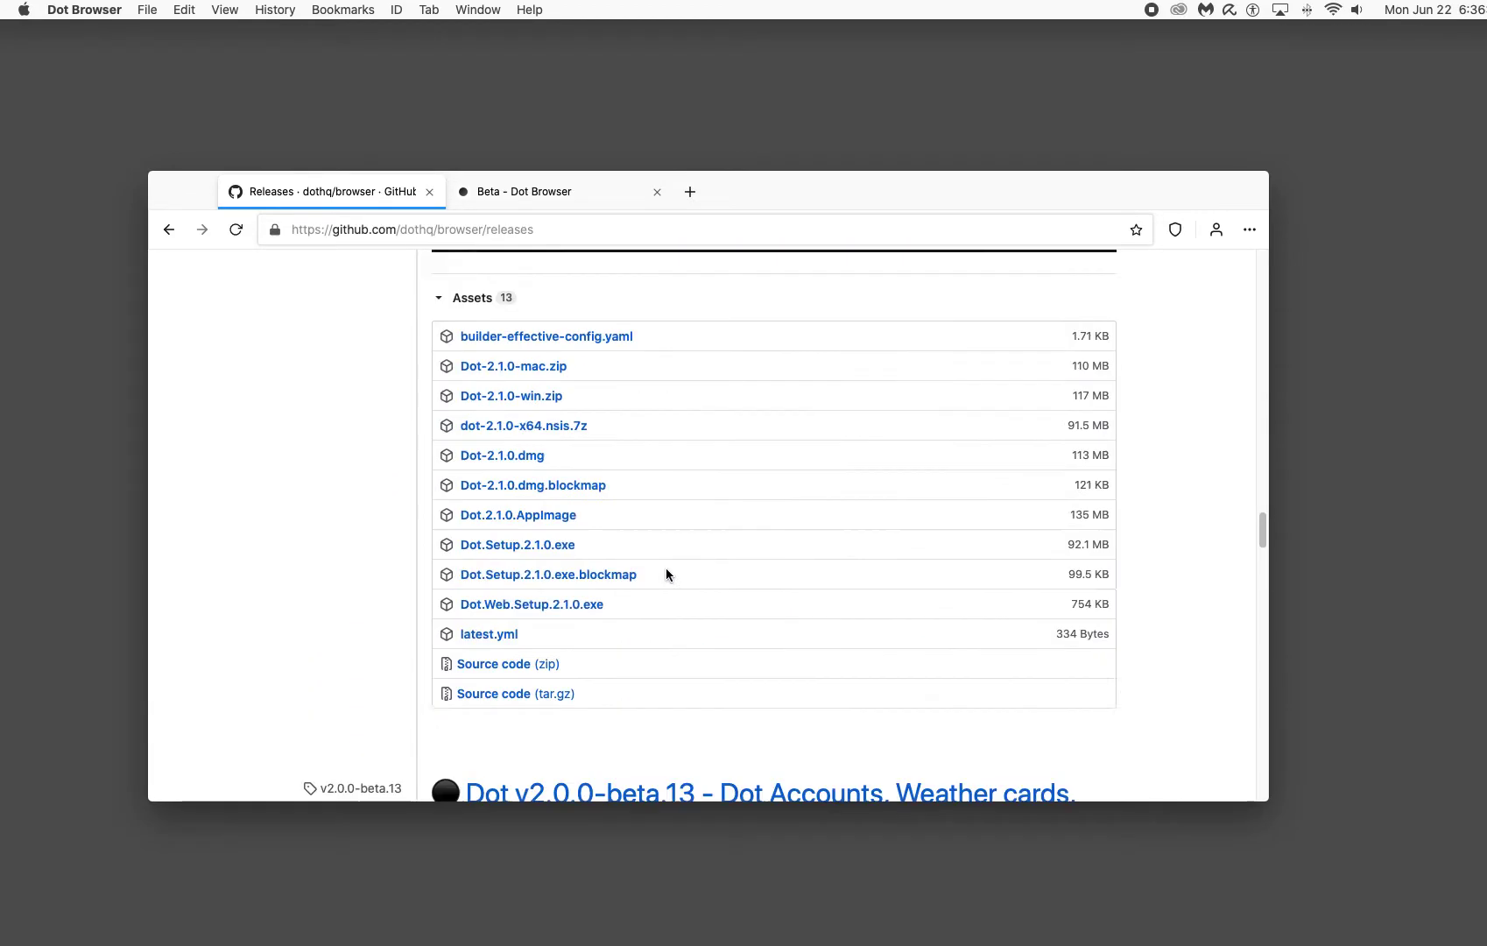
pyautogui.scroll(-20, 640, 569)
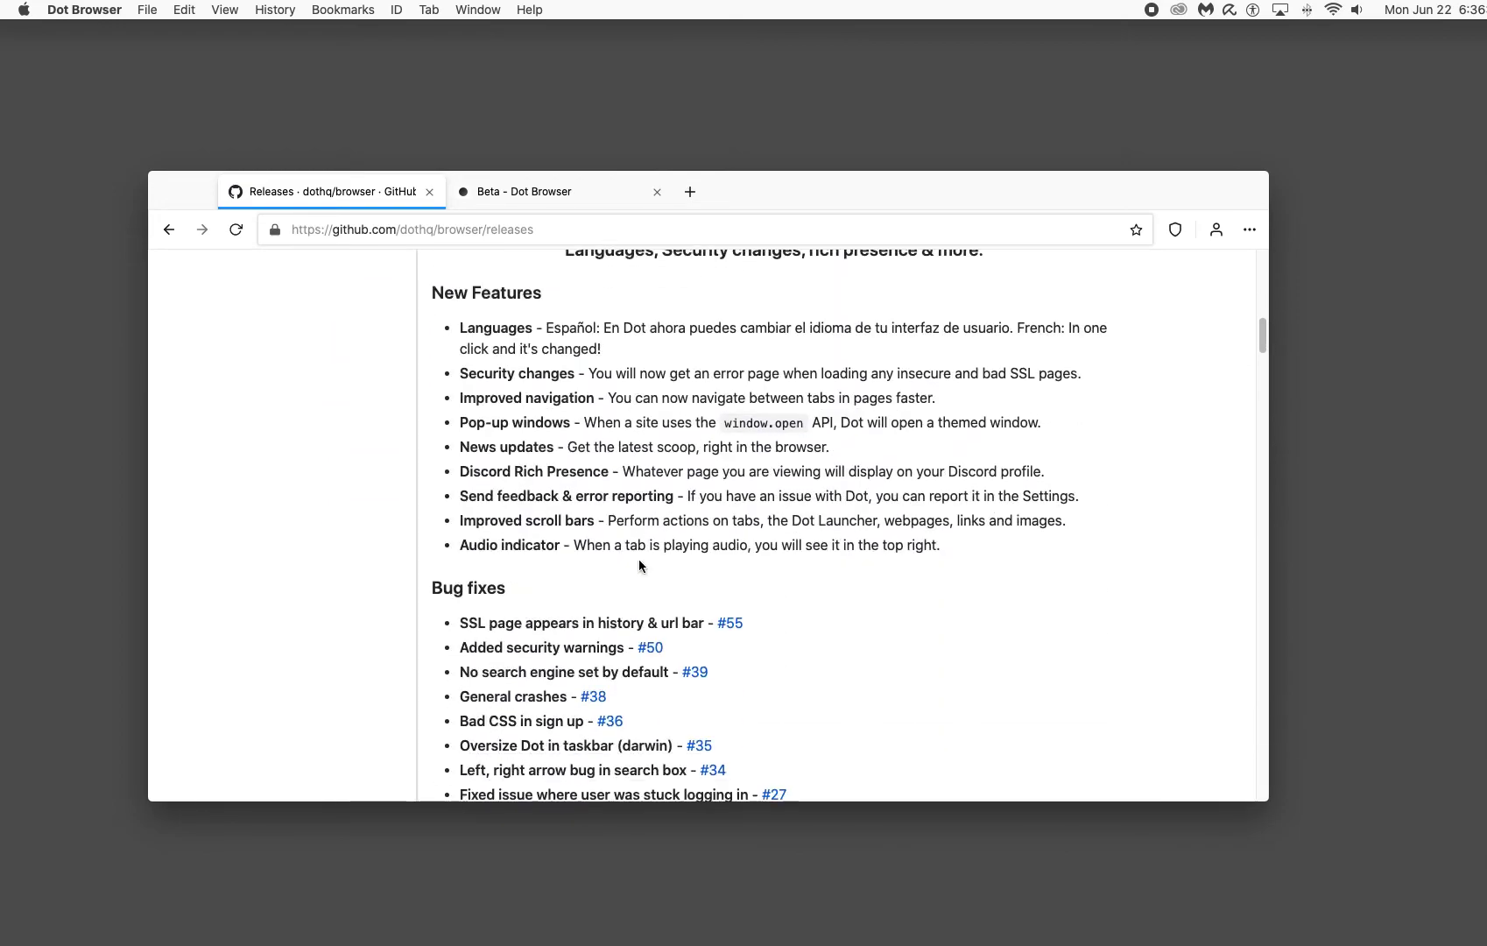
pyautogui.scroll(-20, 635, 570)
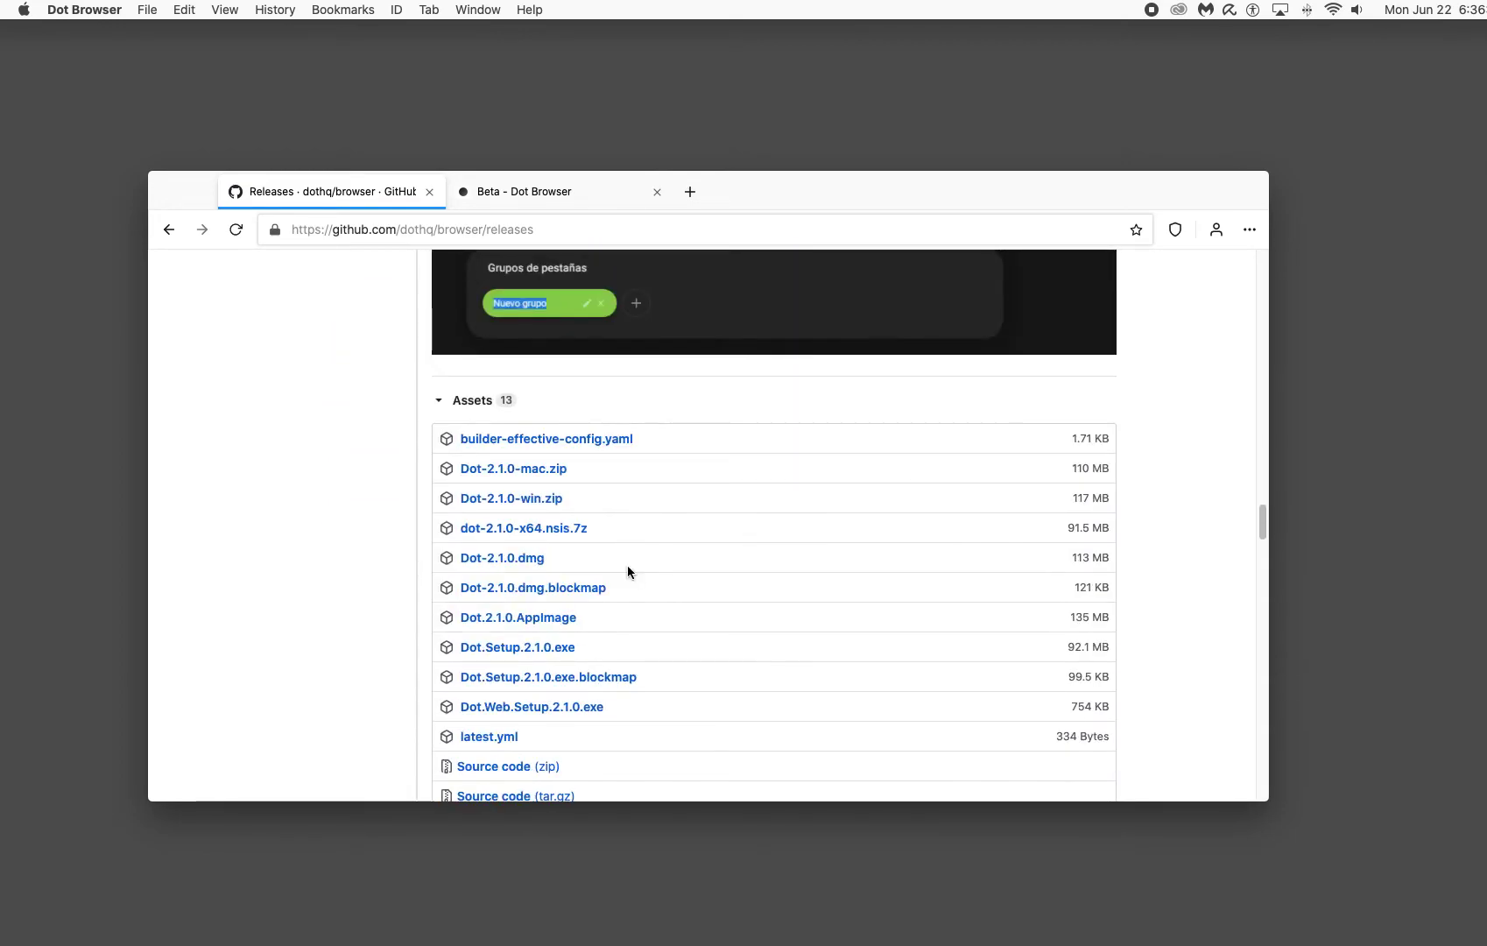
pyautogui.scroll(-20, 627, 573)
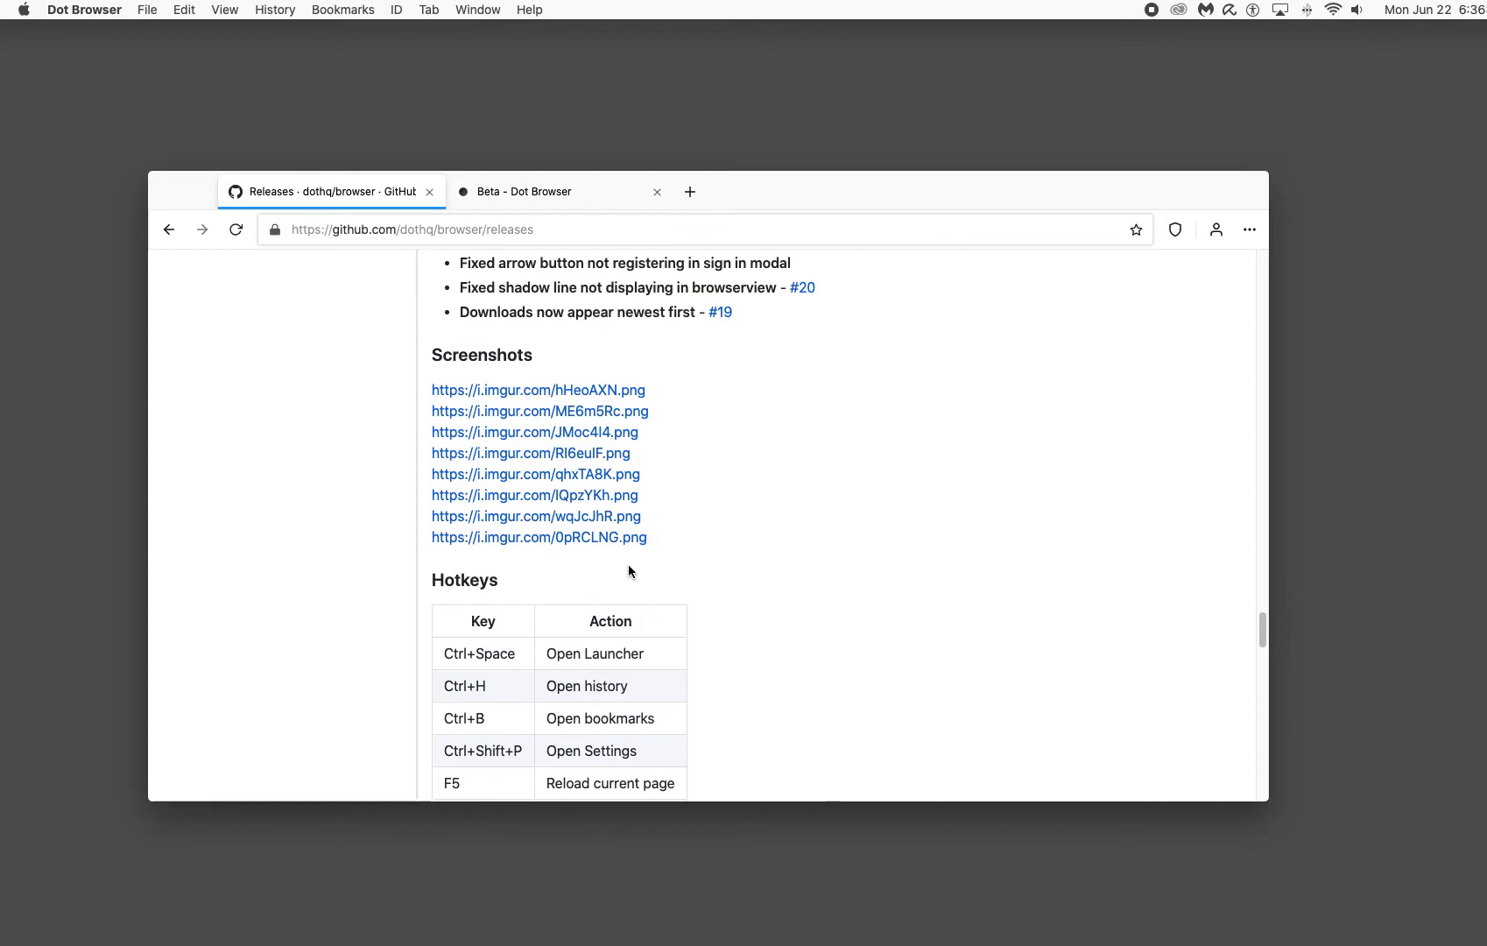
pyautogui.scroll(20, 630, 576)
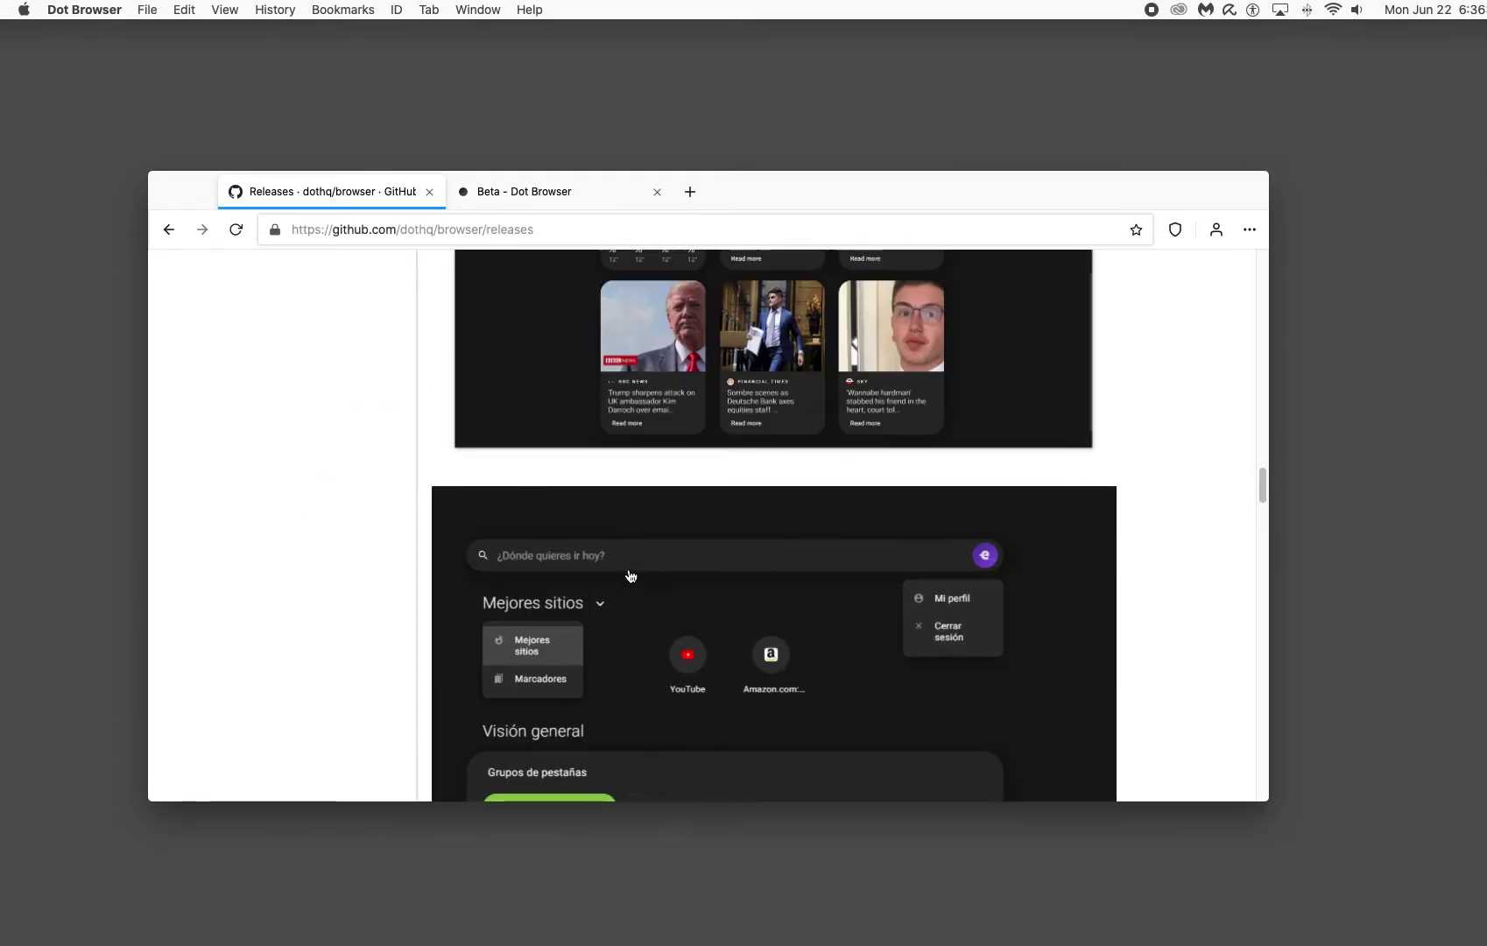
pyautogui.scroll(15, 630, 576)
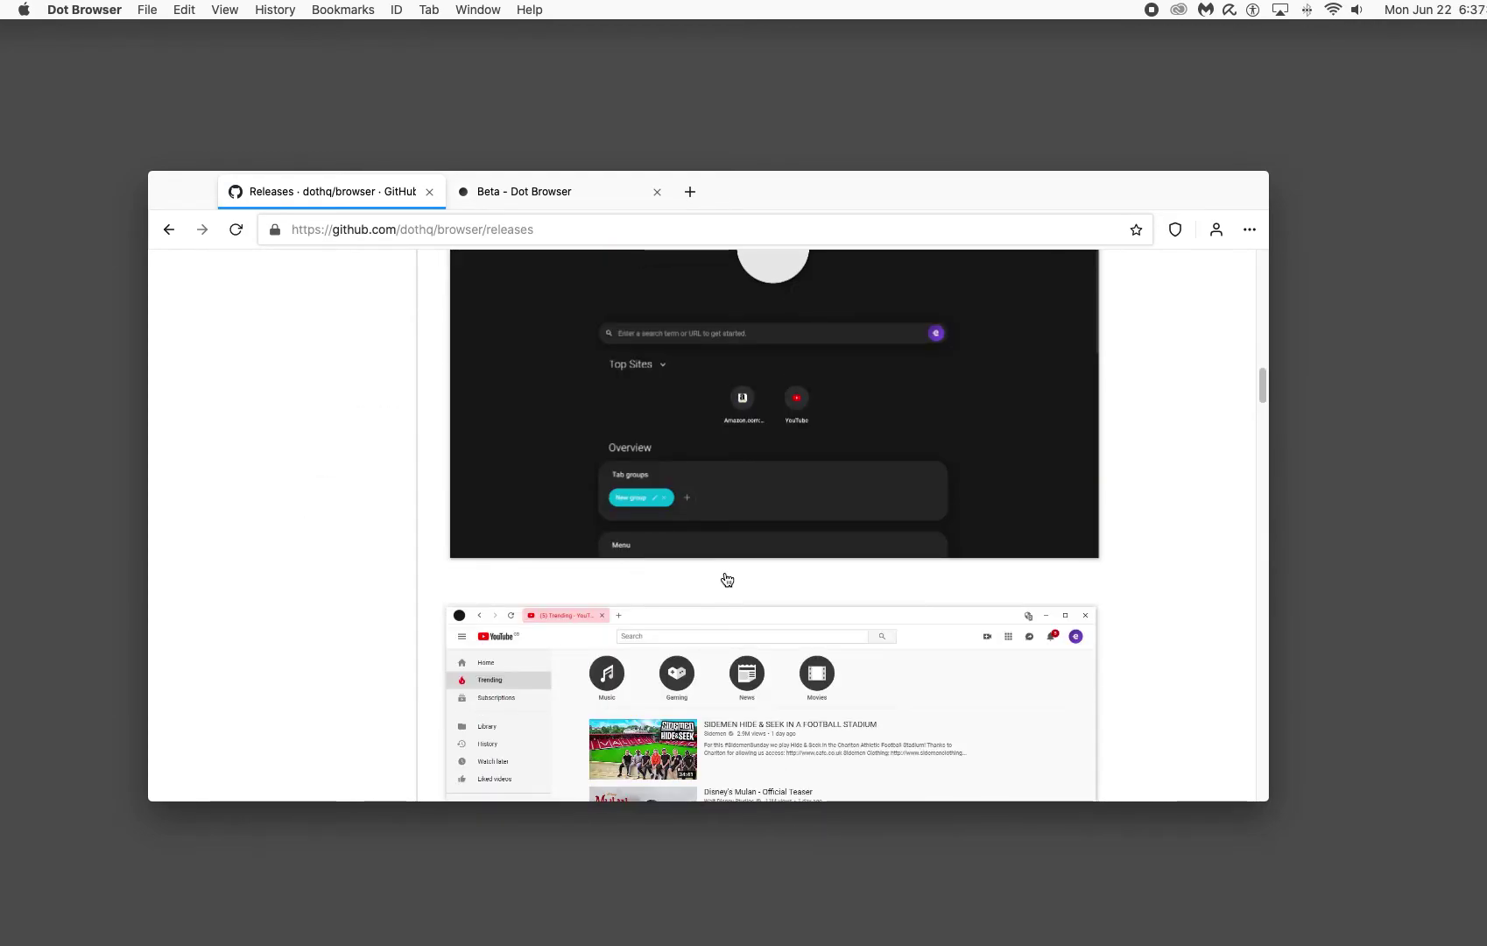
pyautogui.scroll(5, 726, 578)
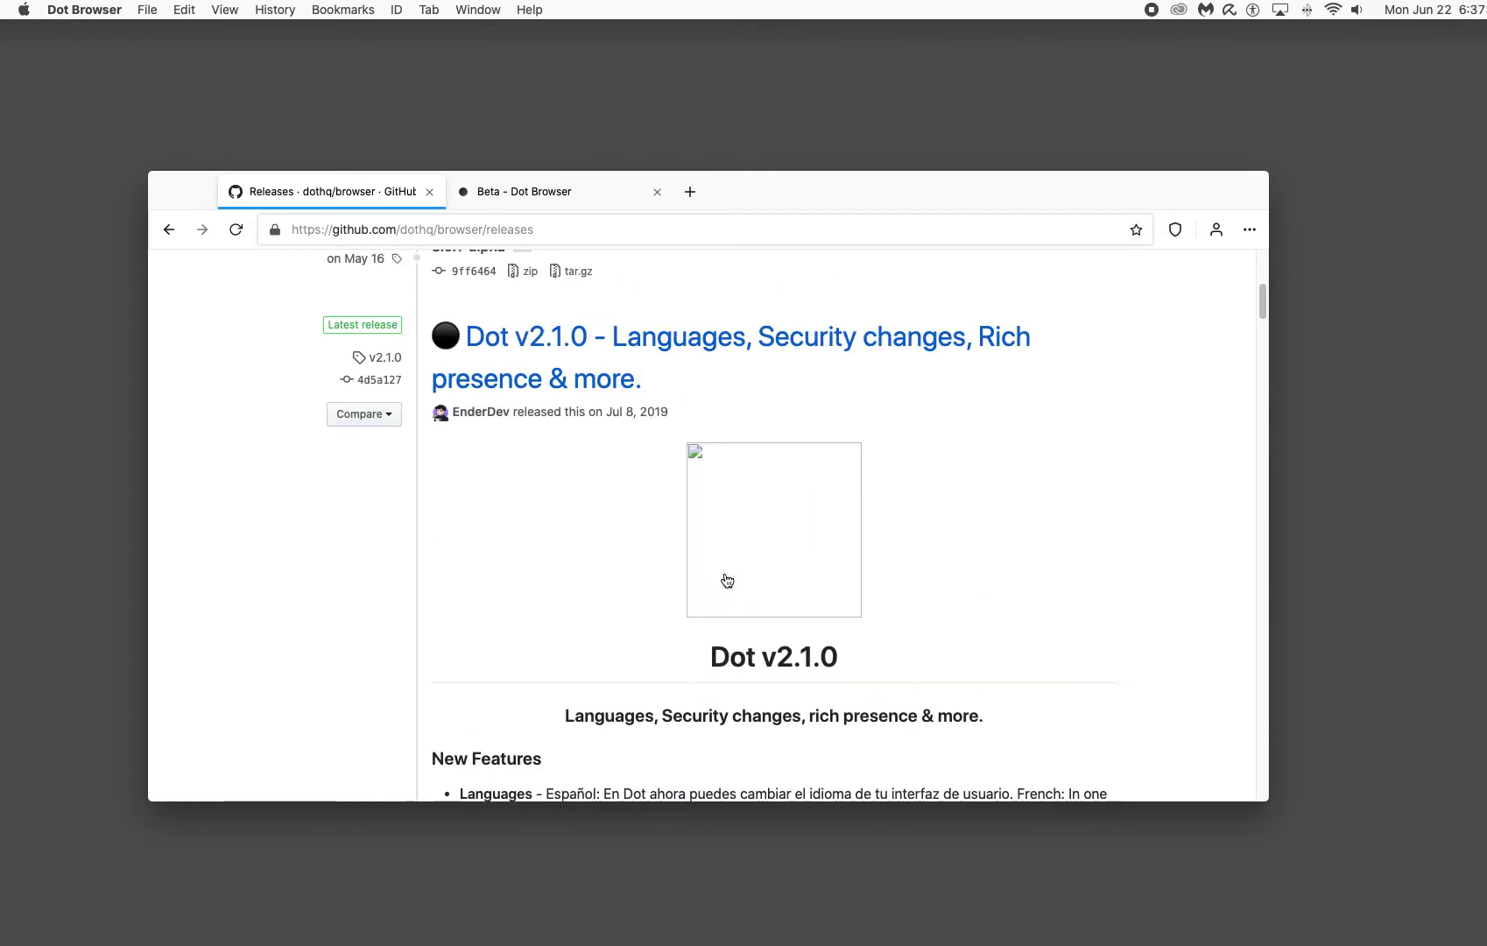
# Step: Glance at the Beta Builds tab, then come back to the GitHub releases page
pyautogui.click(484, 198)
pyautogui.scroll(5, 449, 328)
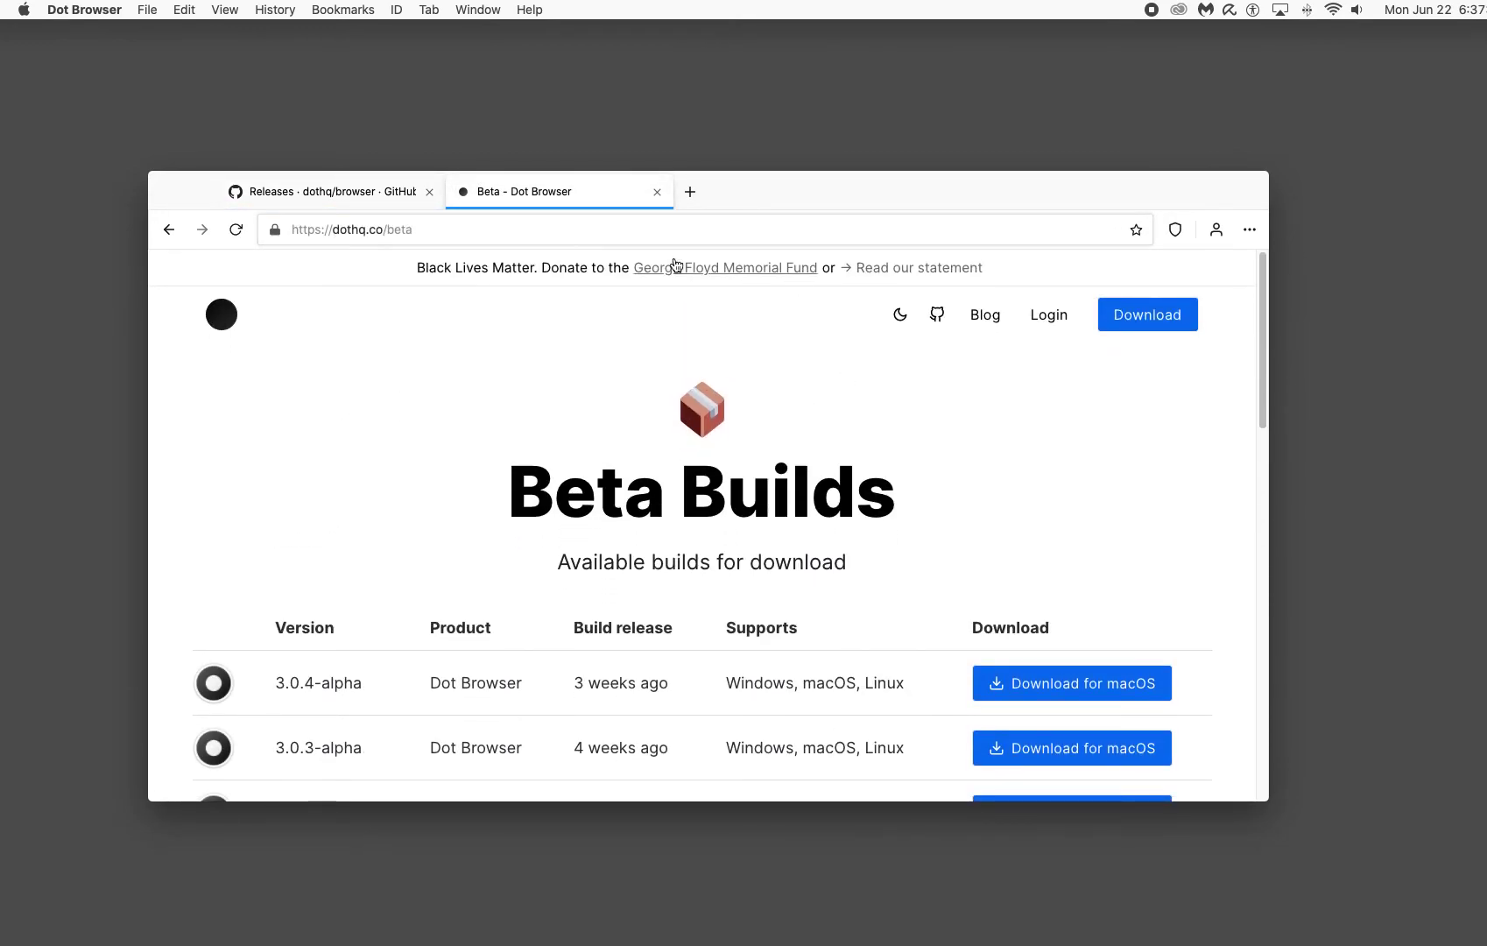
pyautogui.click(298, 191)
# Step: Open the 3.0.1-alpha release tag page with its Source code zip and tar.gz assets
pyautogui.scroll(8, 681, 474)
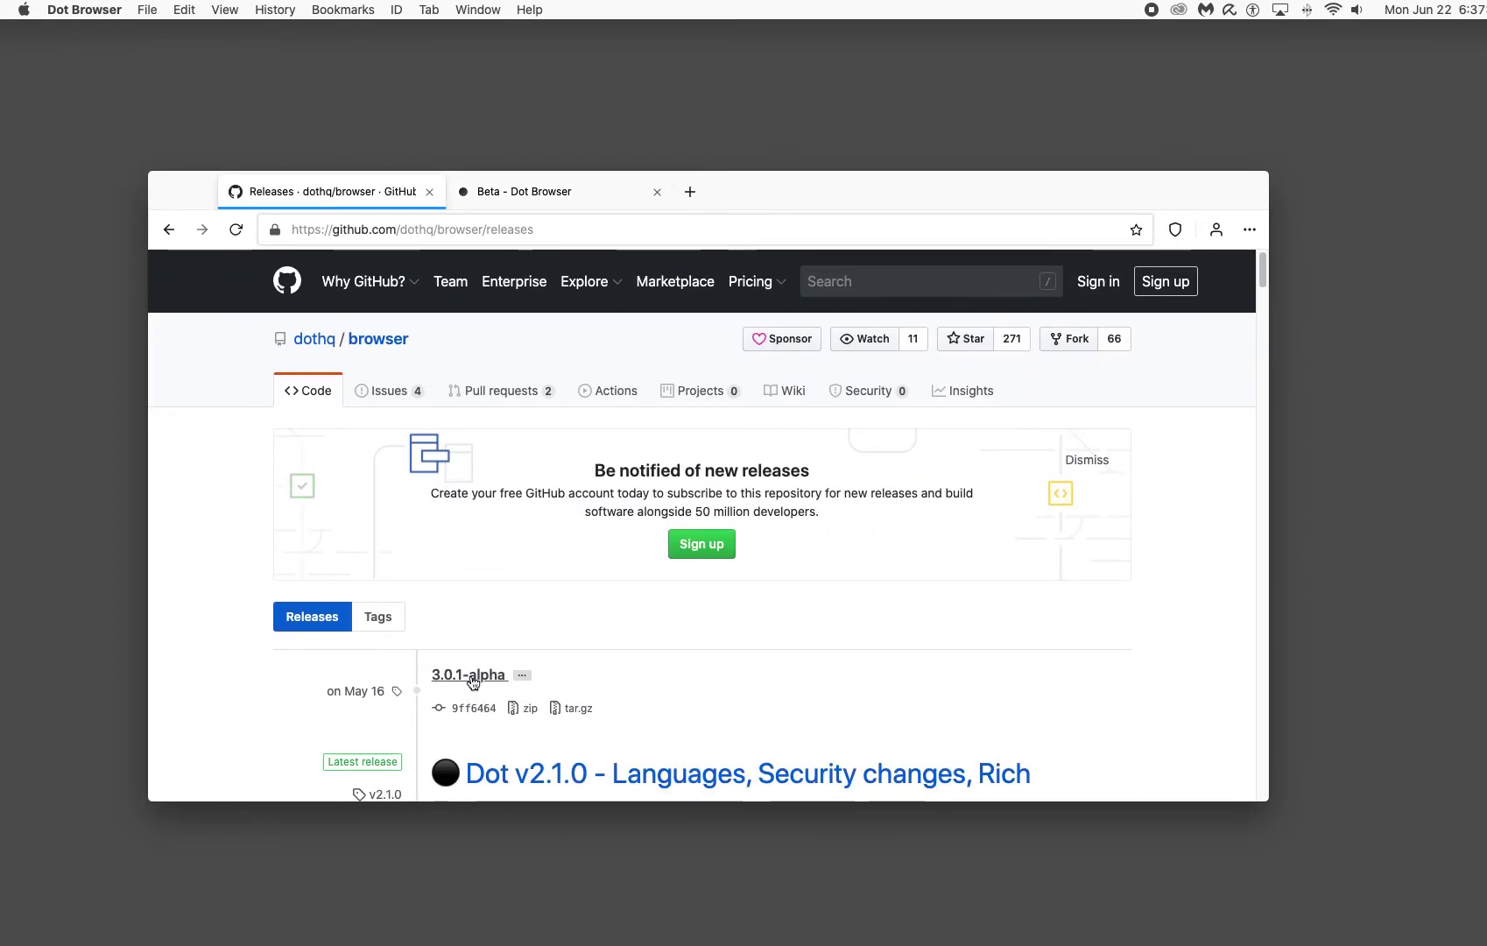
pyautogui.click(445, 671)
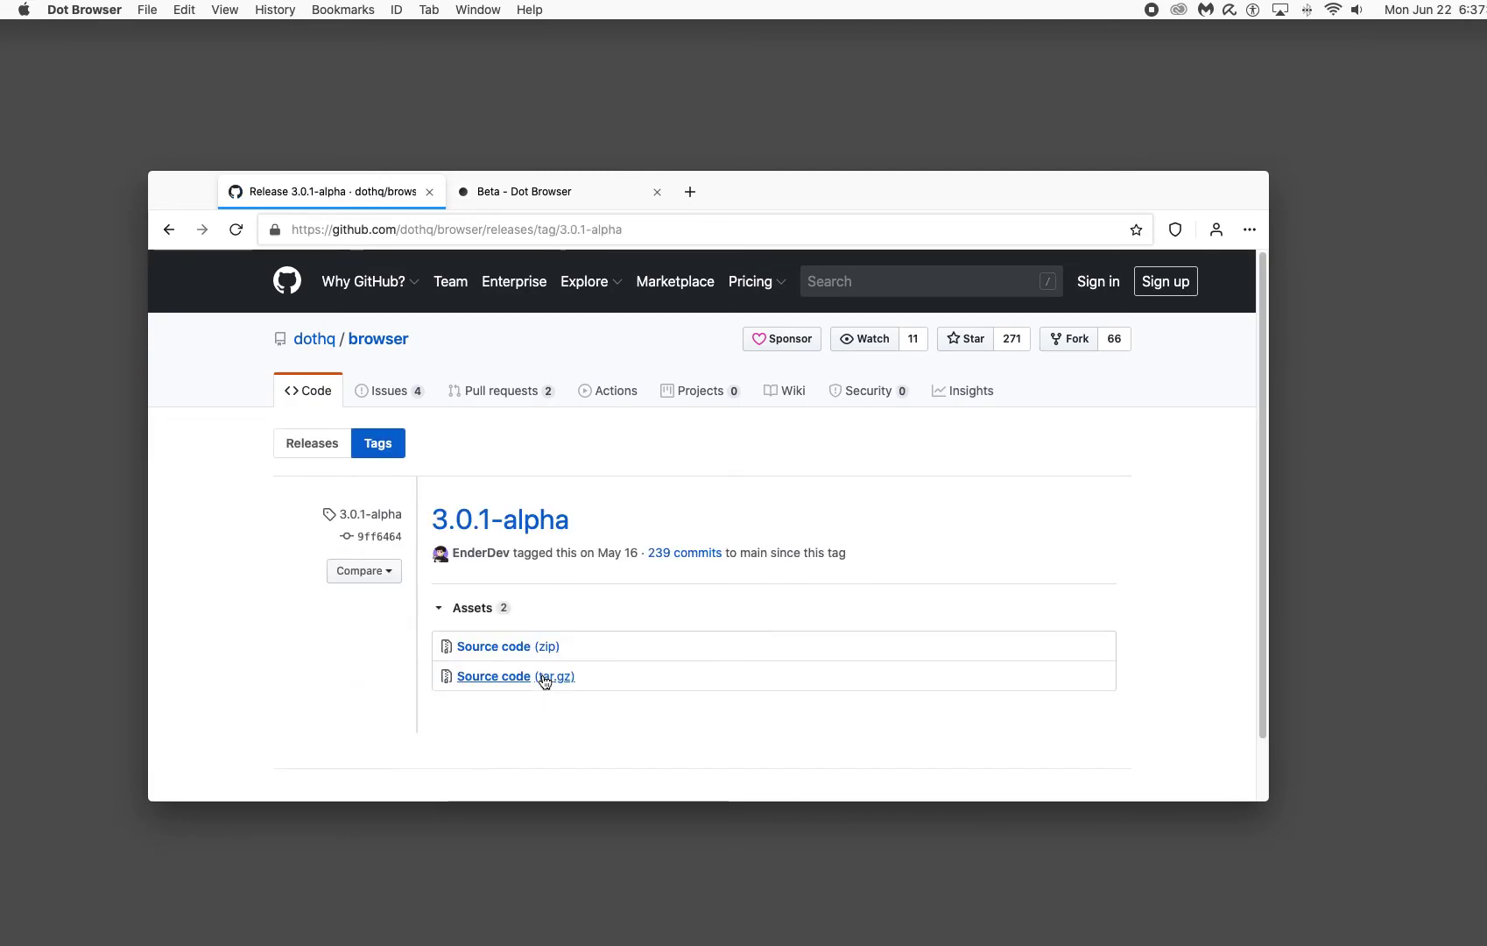
pyautogui.click(531, 194)
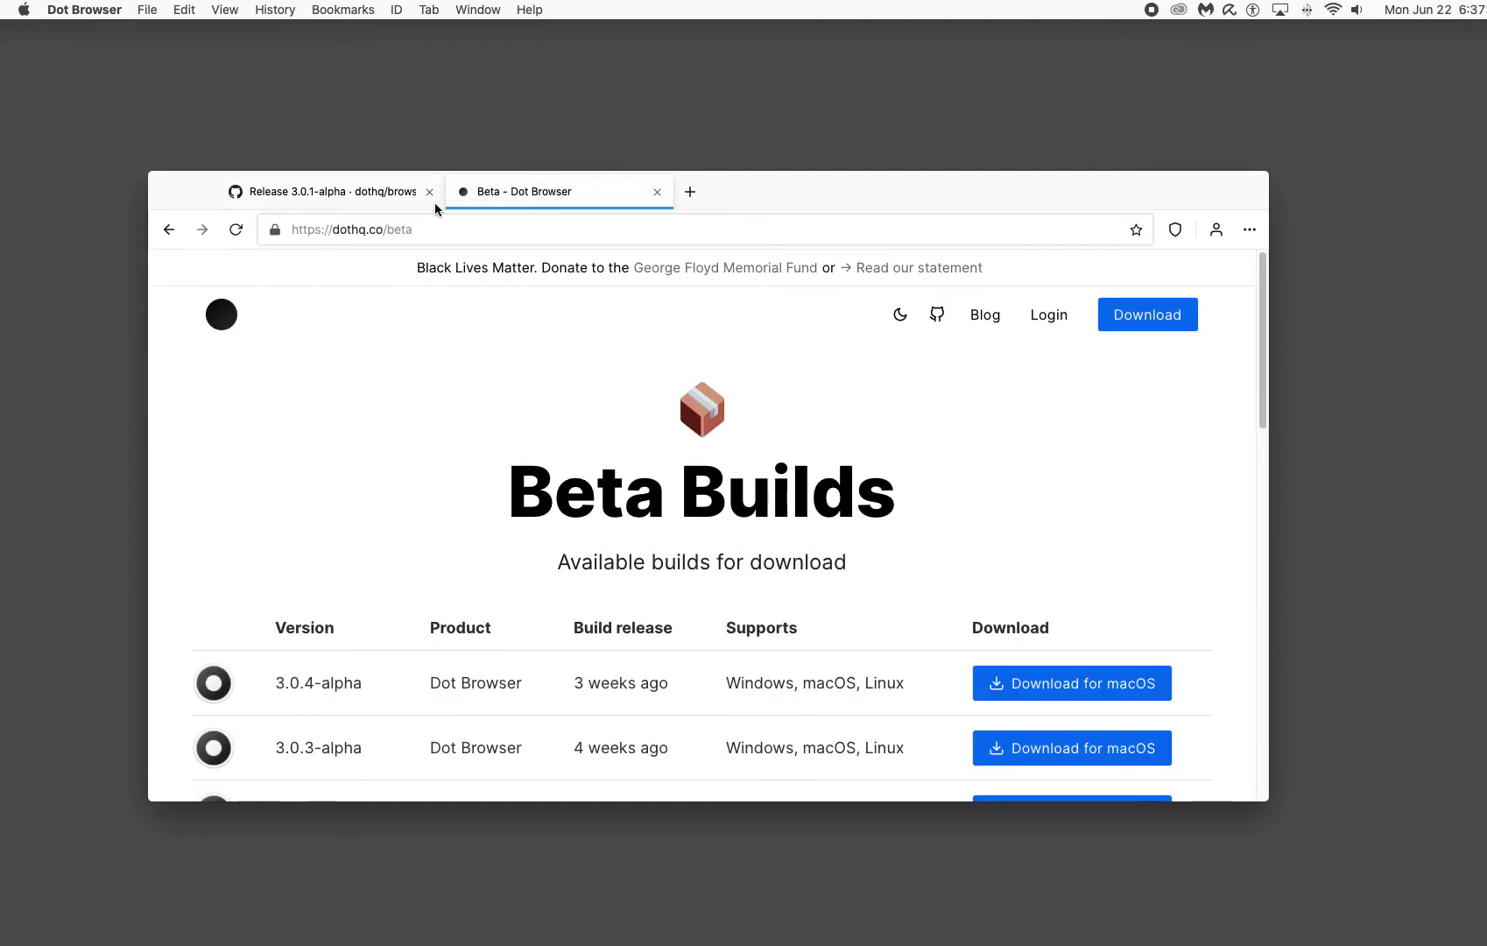
pyautogui.click(324, 195)
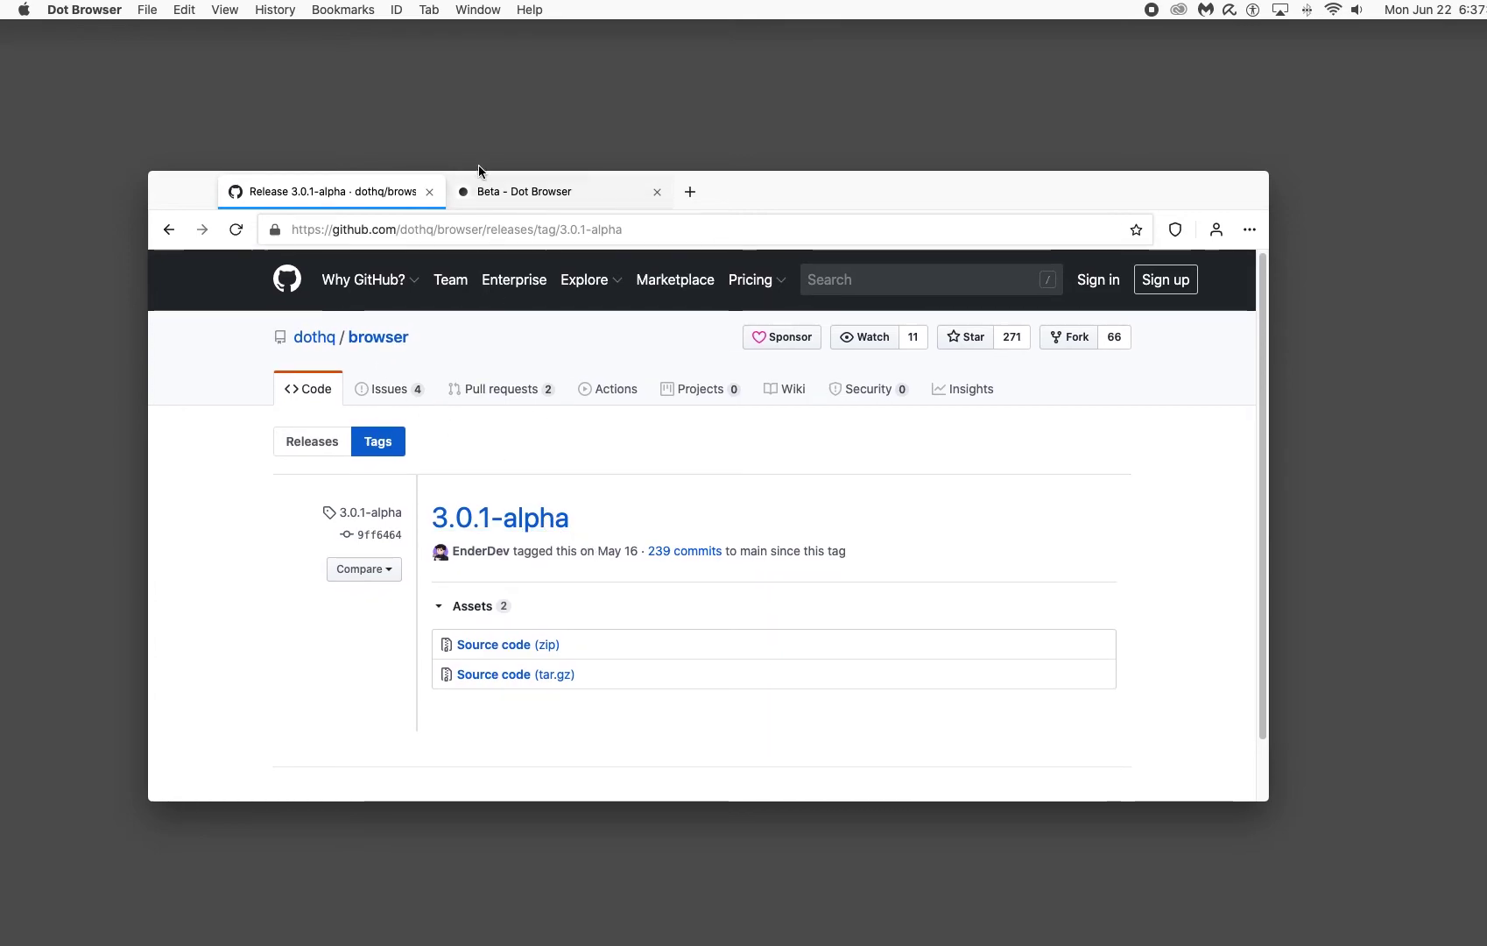
# Step: Select the 3.0.1-alpha row in the Beta Builds table, then return to the GitHub release
pyautogui.click(492, 201)
pyautogui.scroll(-8, 550, 701)
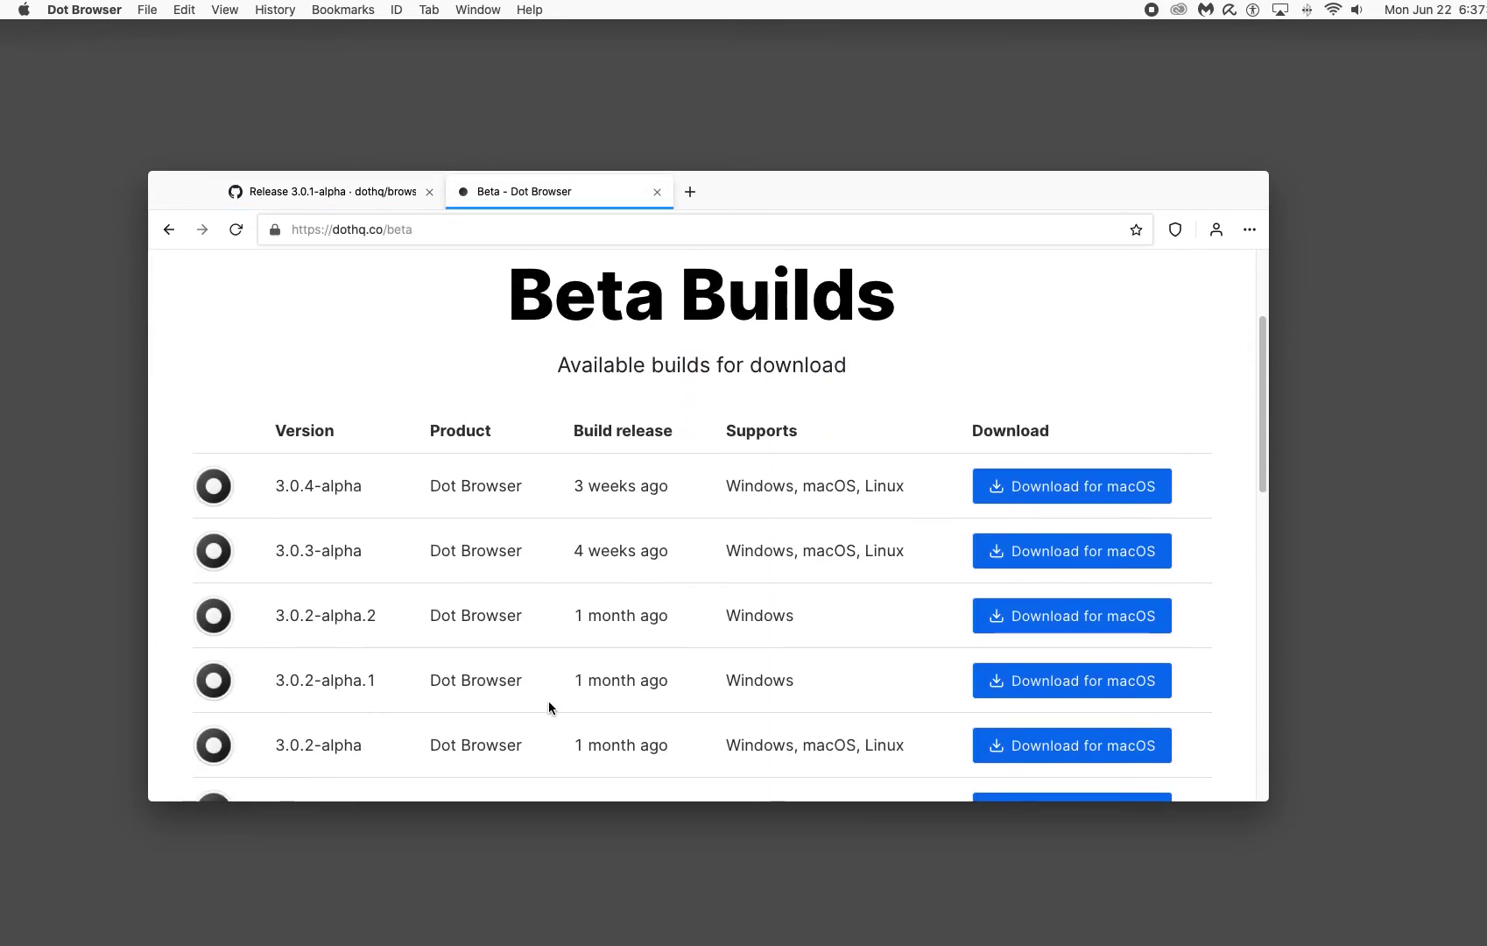
pyautogui.scroll(-2, 507, 705)
pyautogui.moveTo(930, 613); pyautogui.dragTo(225, 611)
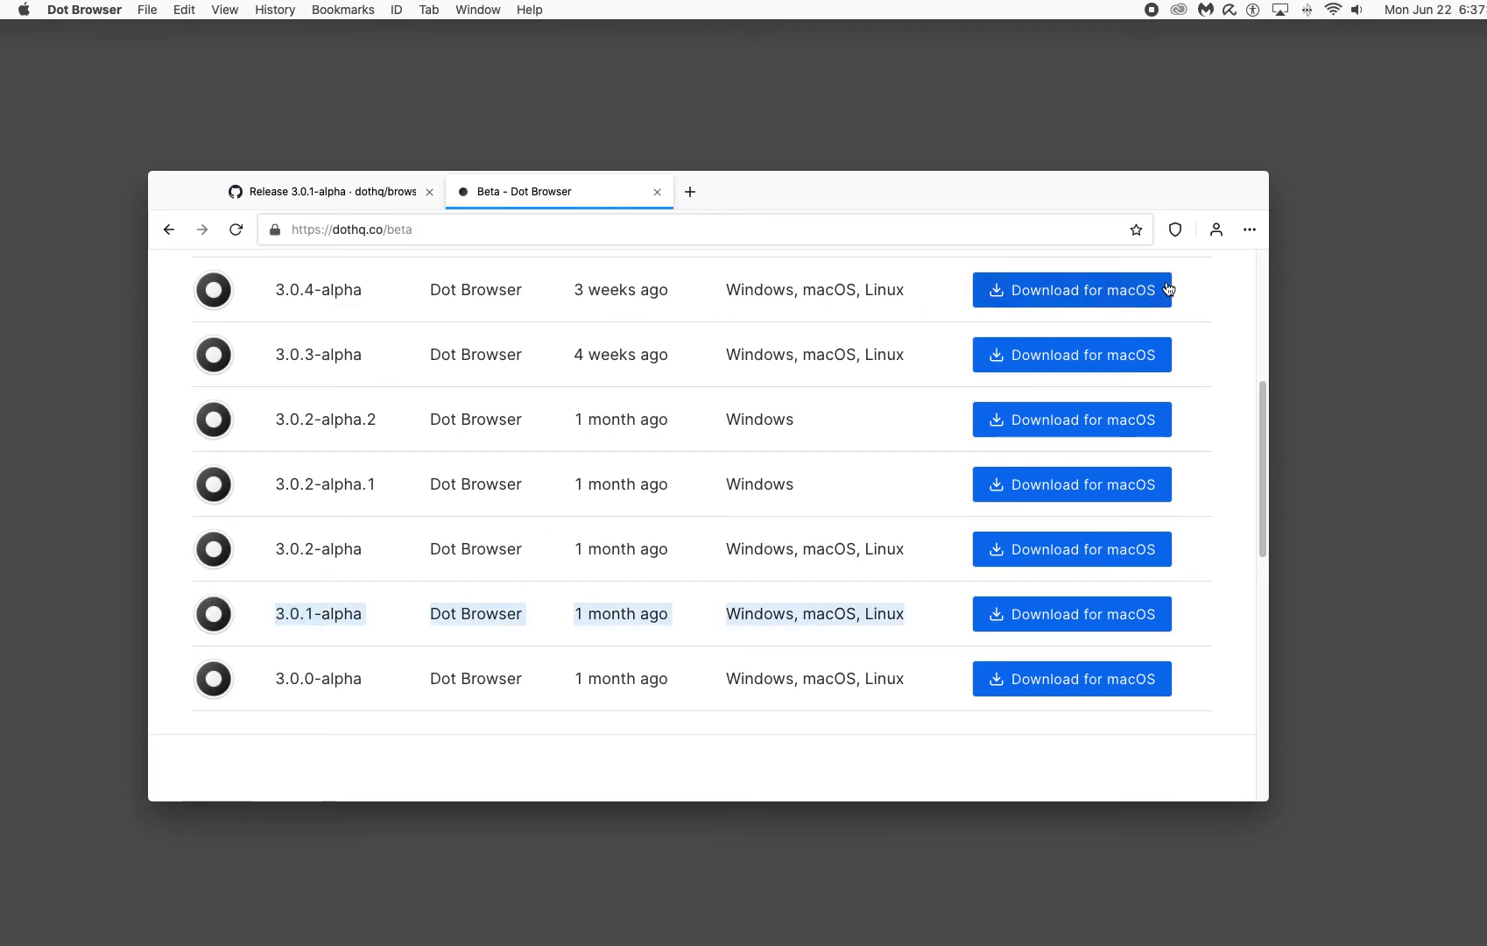
pyautogui.click(342, 191)
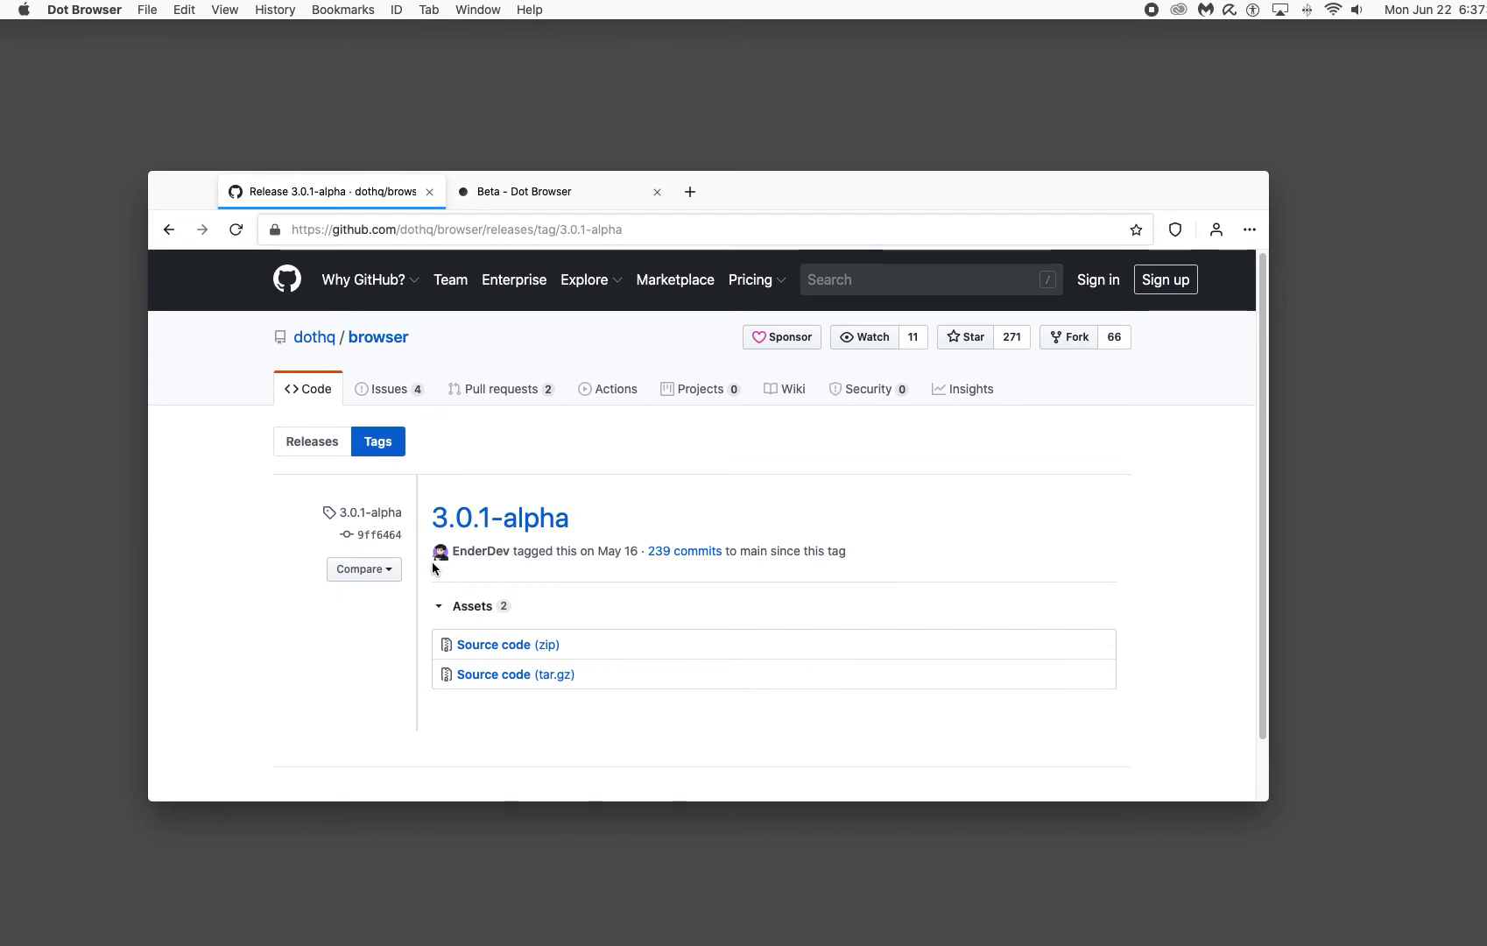
# Step: Browse the dothq/browser open Issues and Pull requests, then return to the Code page
pyautogui.click(375, 390)
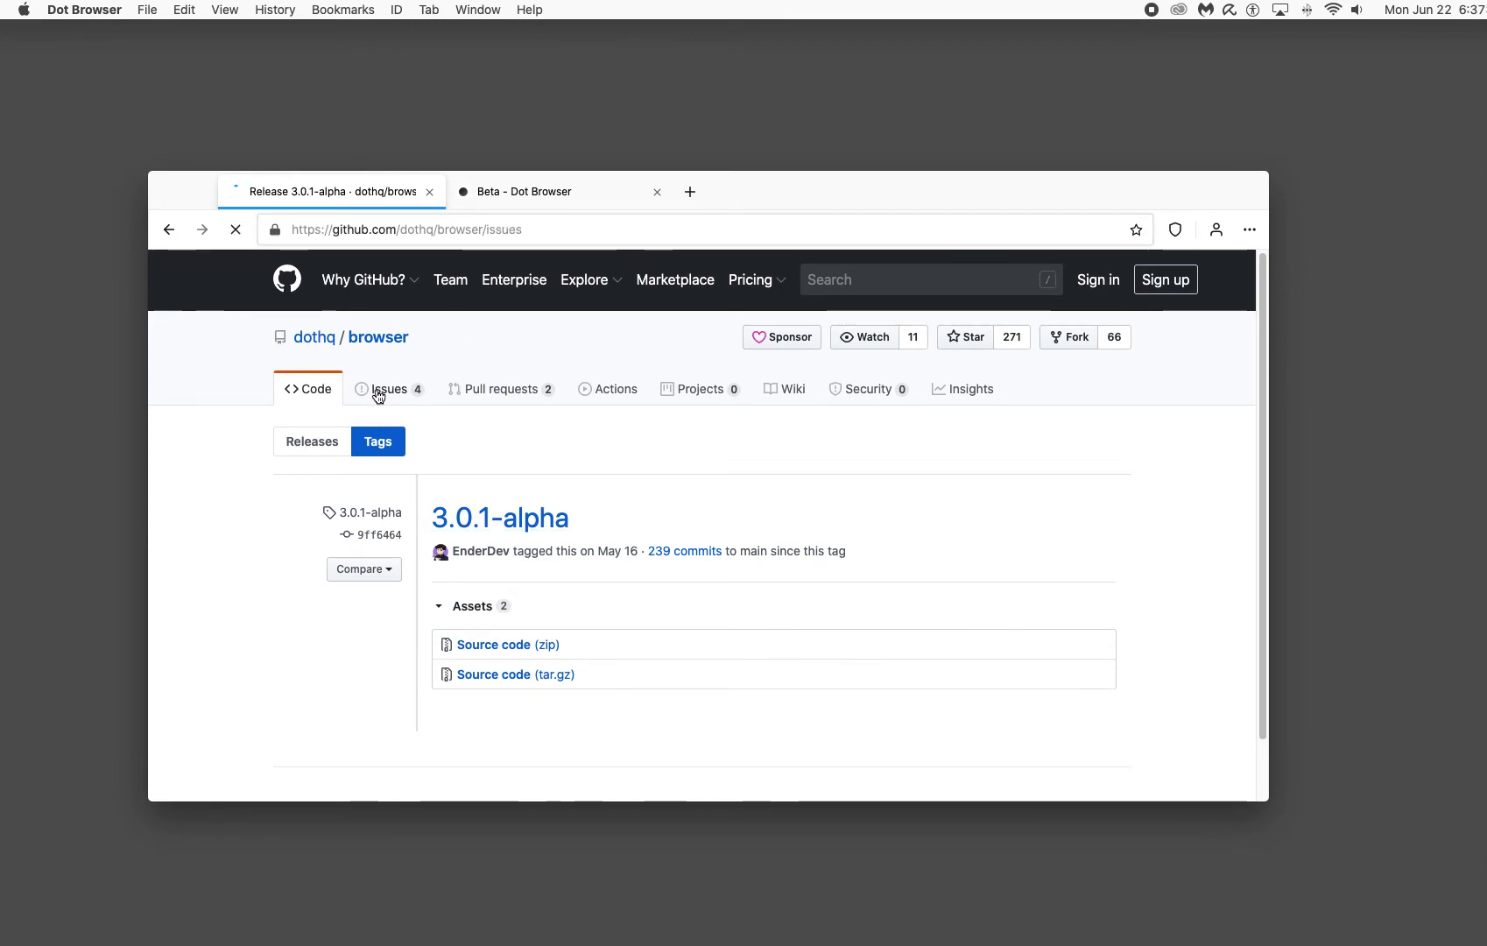
pyautogui.click(314, 394)
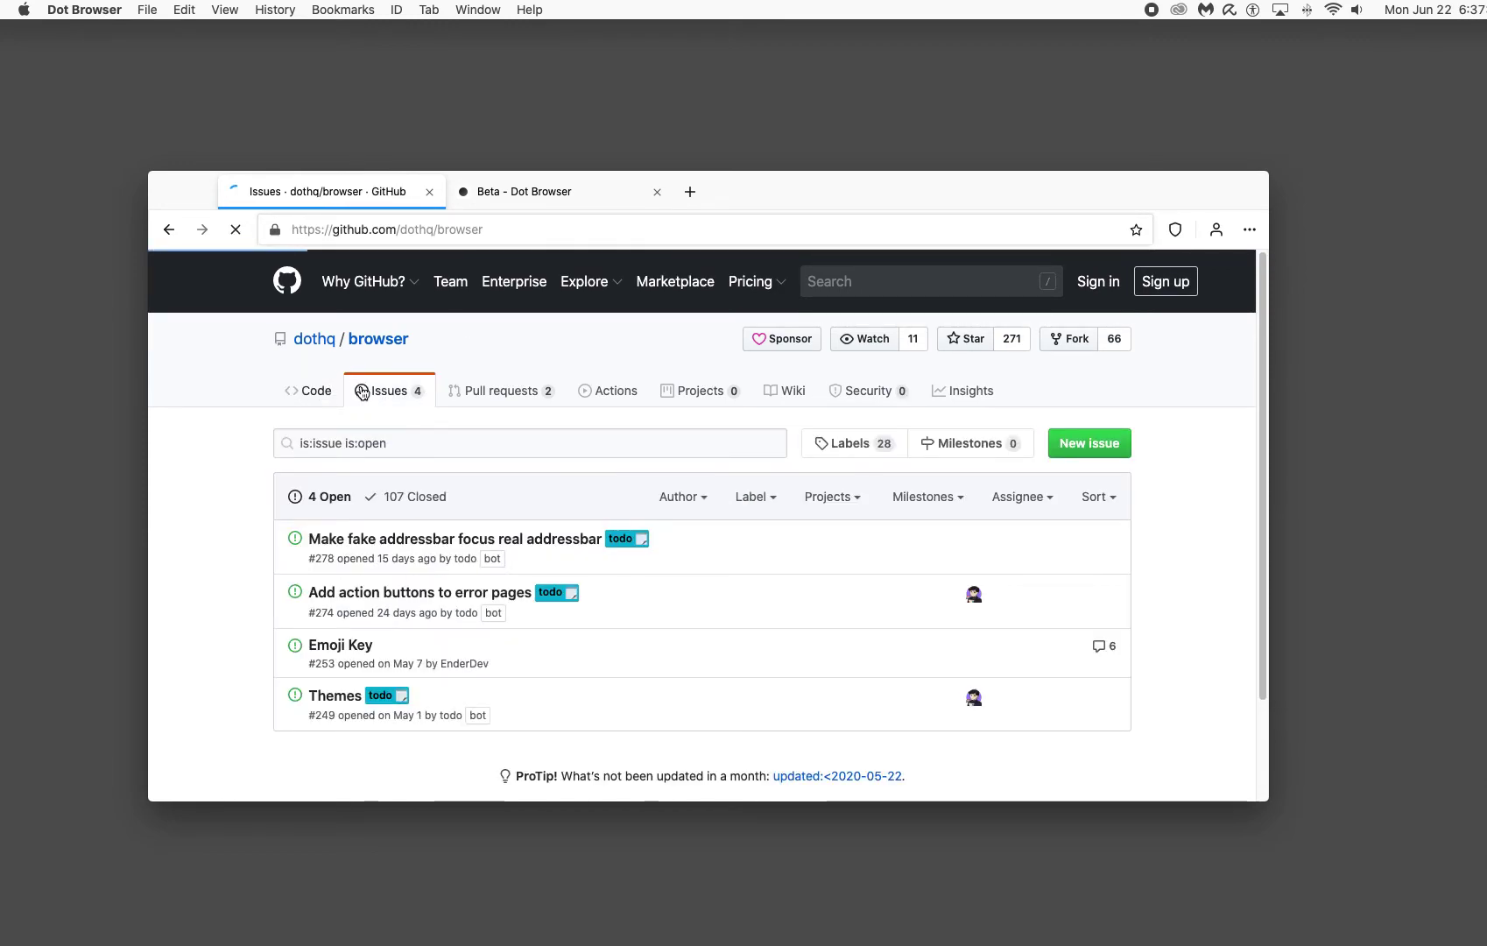
pyautogui.click(388, 390)
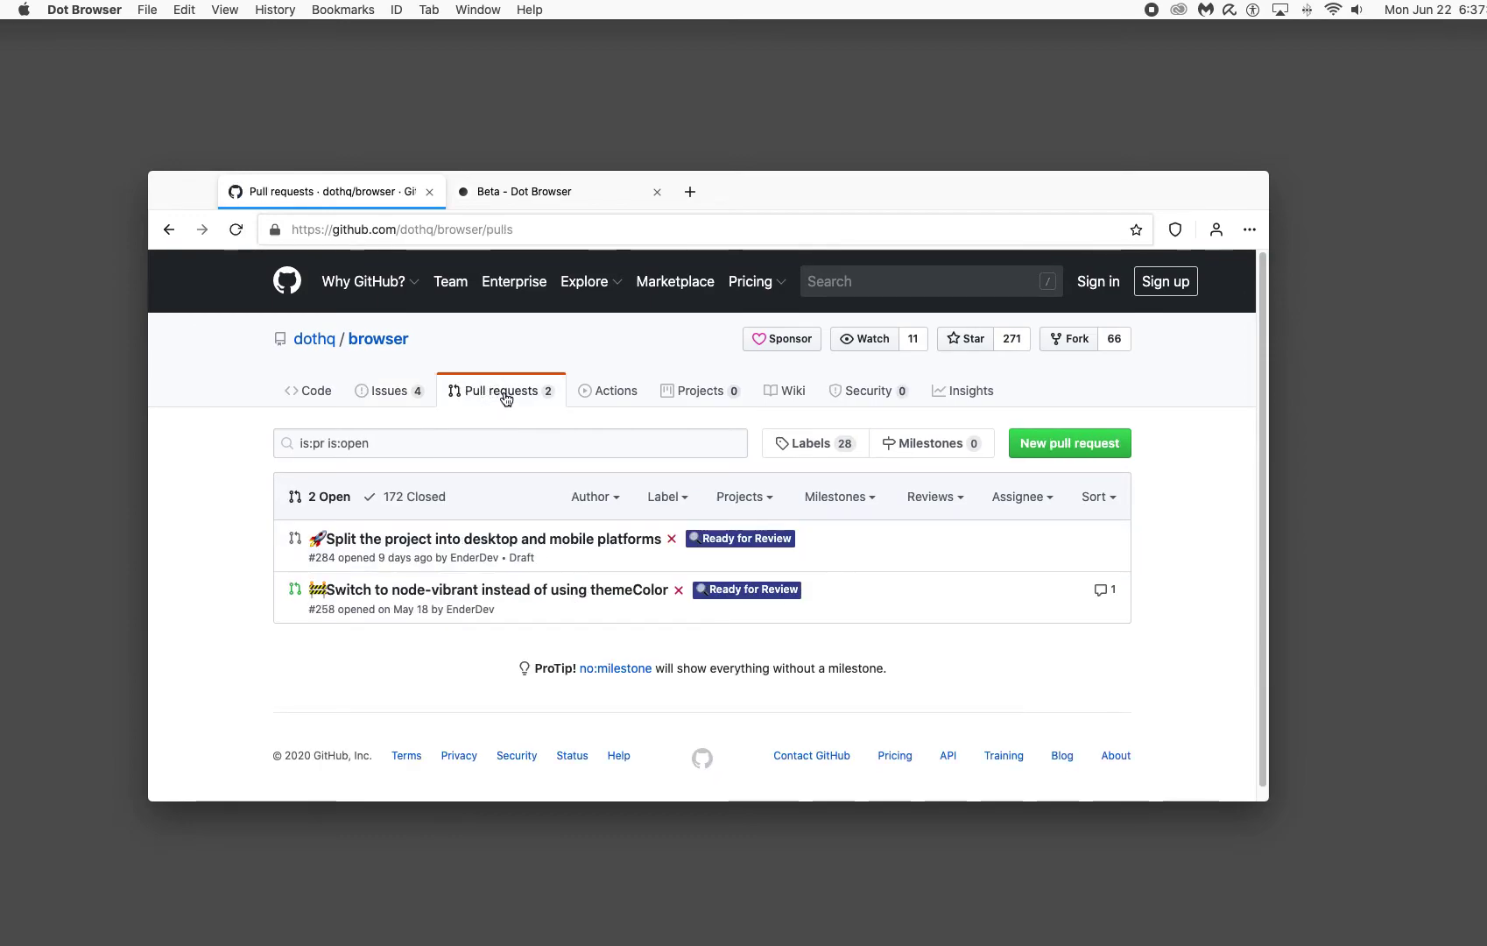
pyautogui.click(311, 401)
pyautogui.click(311, 402)
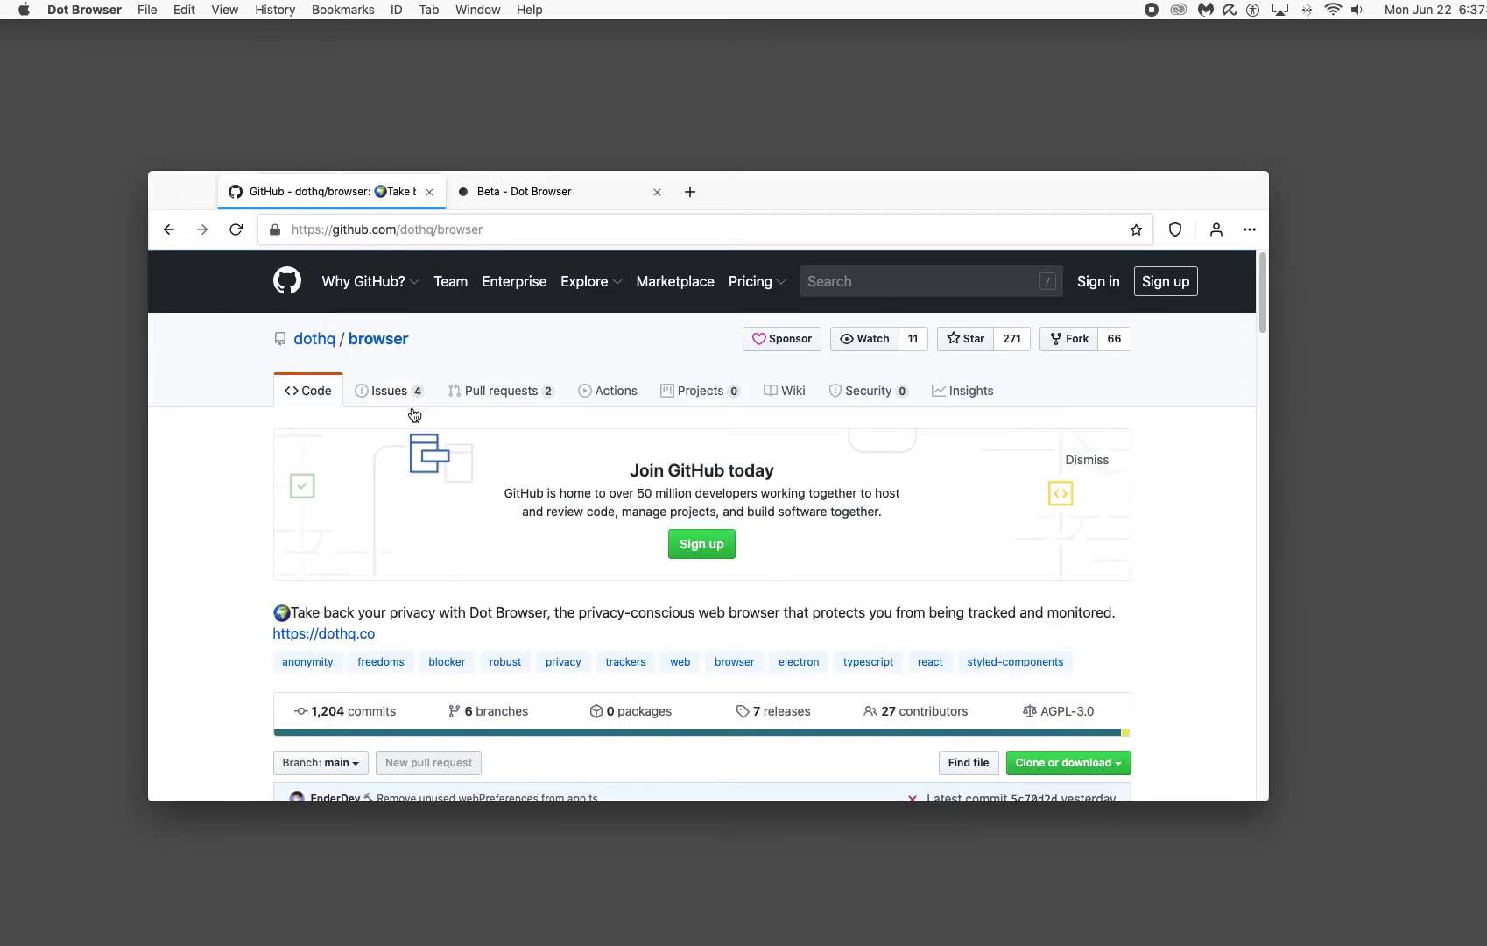
# Step: Scroll the README down to the AGPL-3.0 License and Contributors sections
pyautogui.scroll(-5, 421, 540)
pyautogui.scroll(-5, 423, 540)
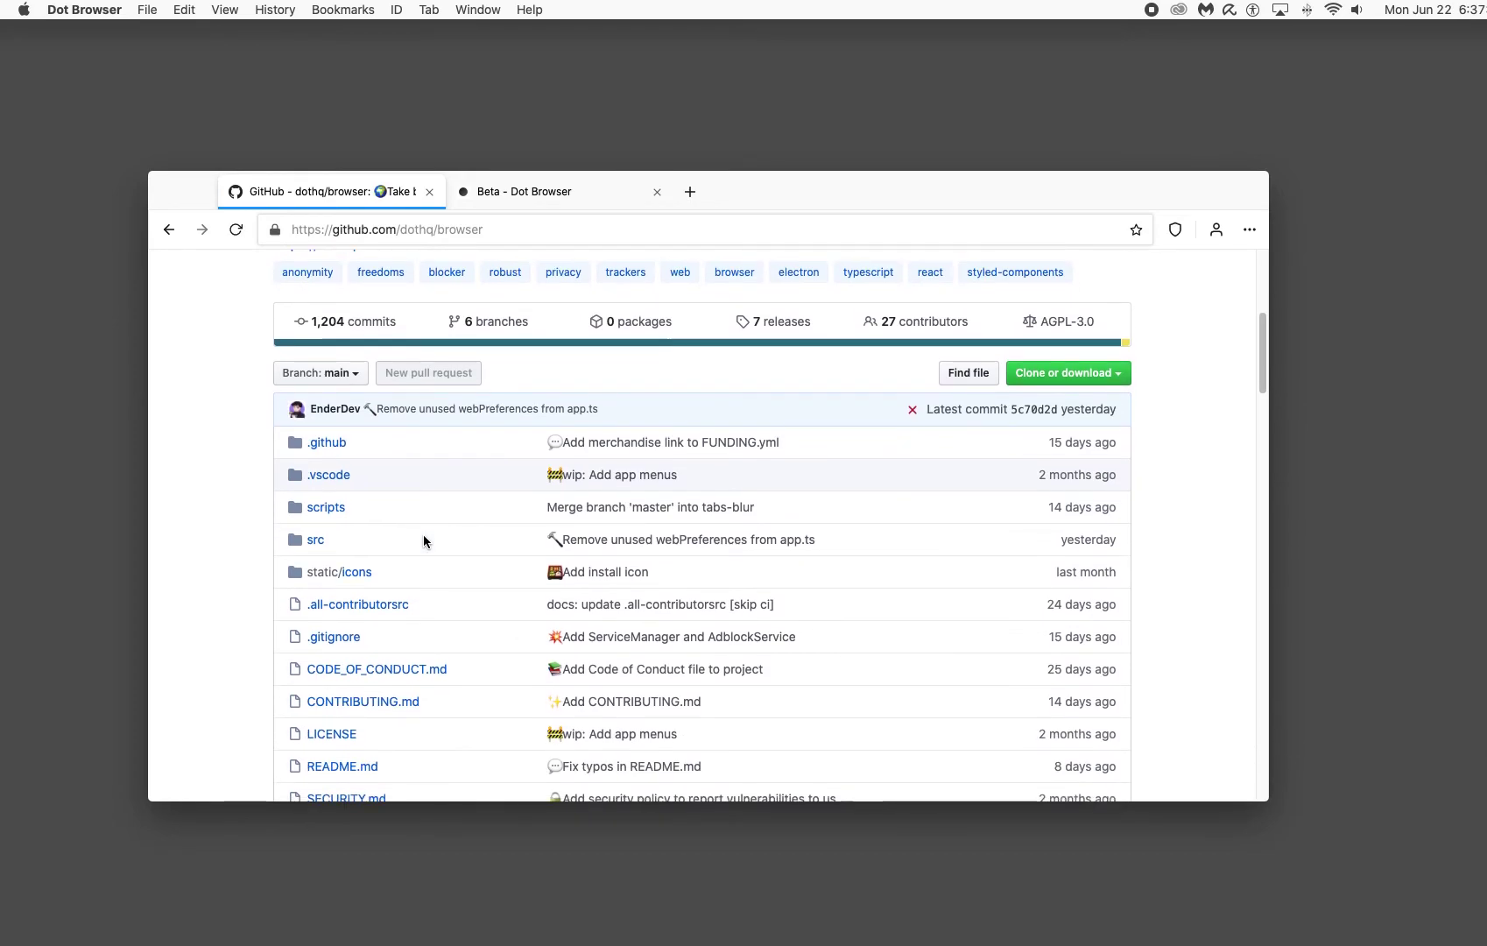
pyautogui.scroll(-8, 426, 537)
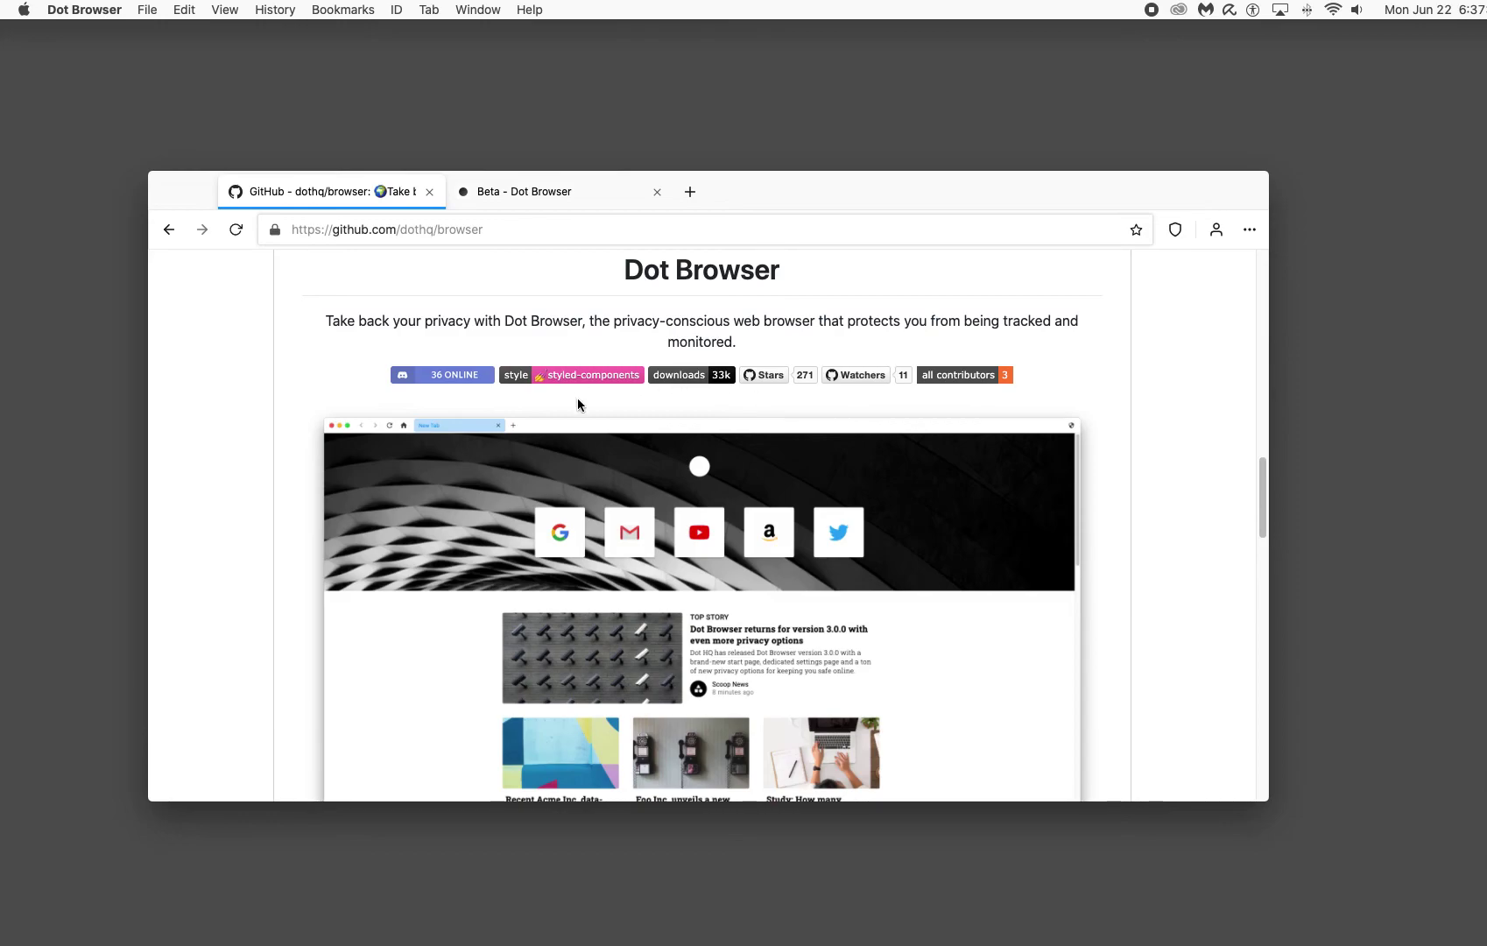
pyautogui.scroll(-10, 692, 414)
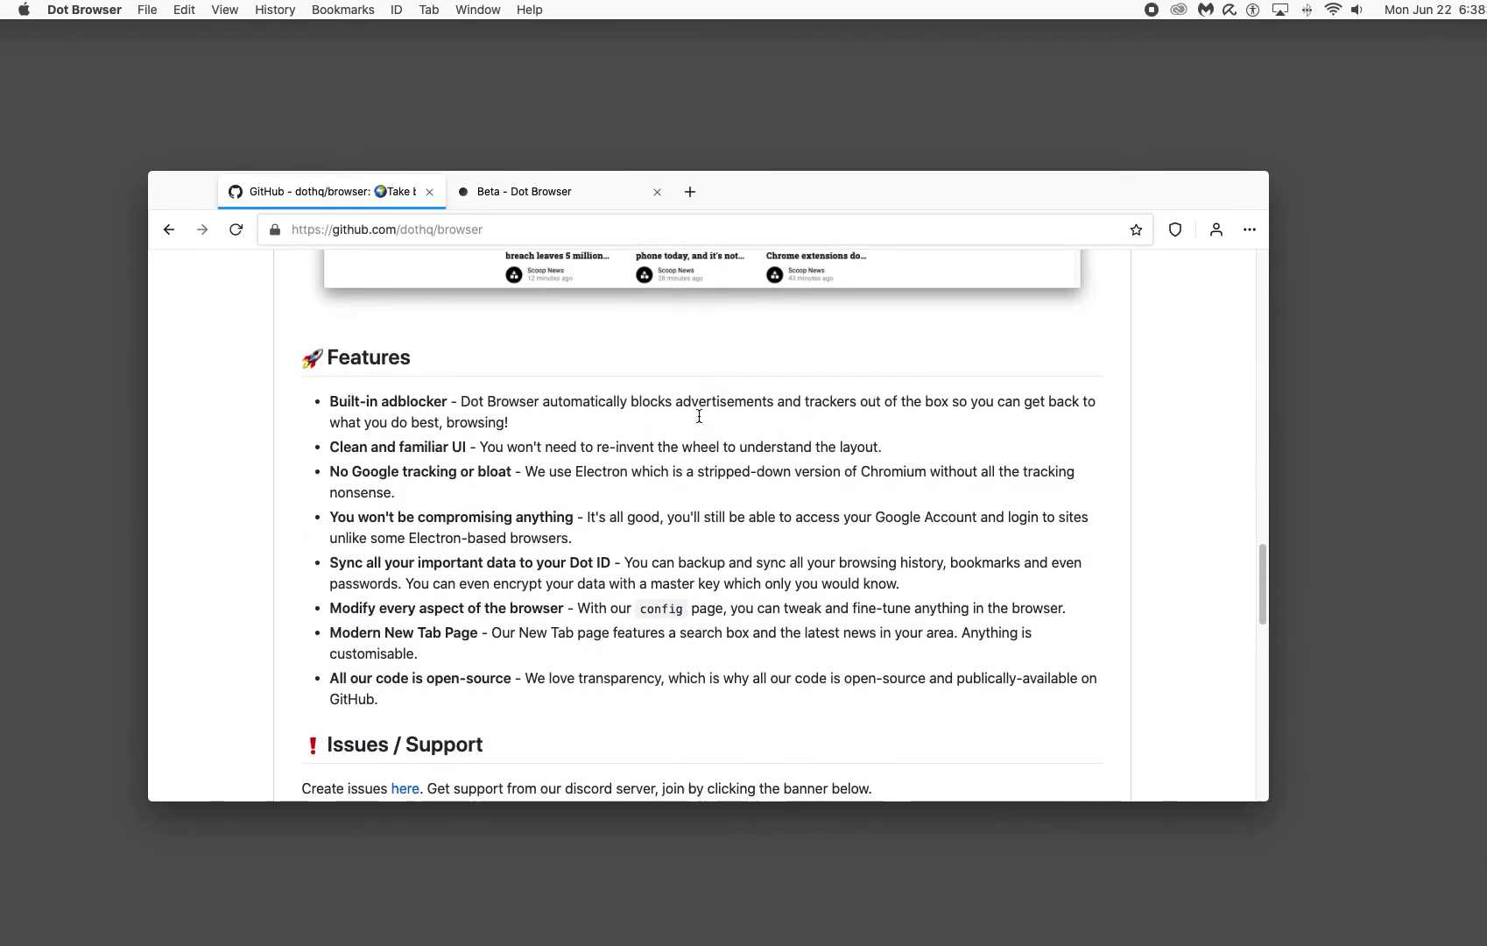
pyautogui.scroll(-5, 699, 415)
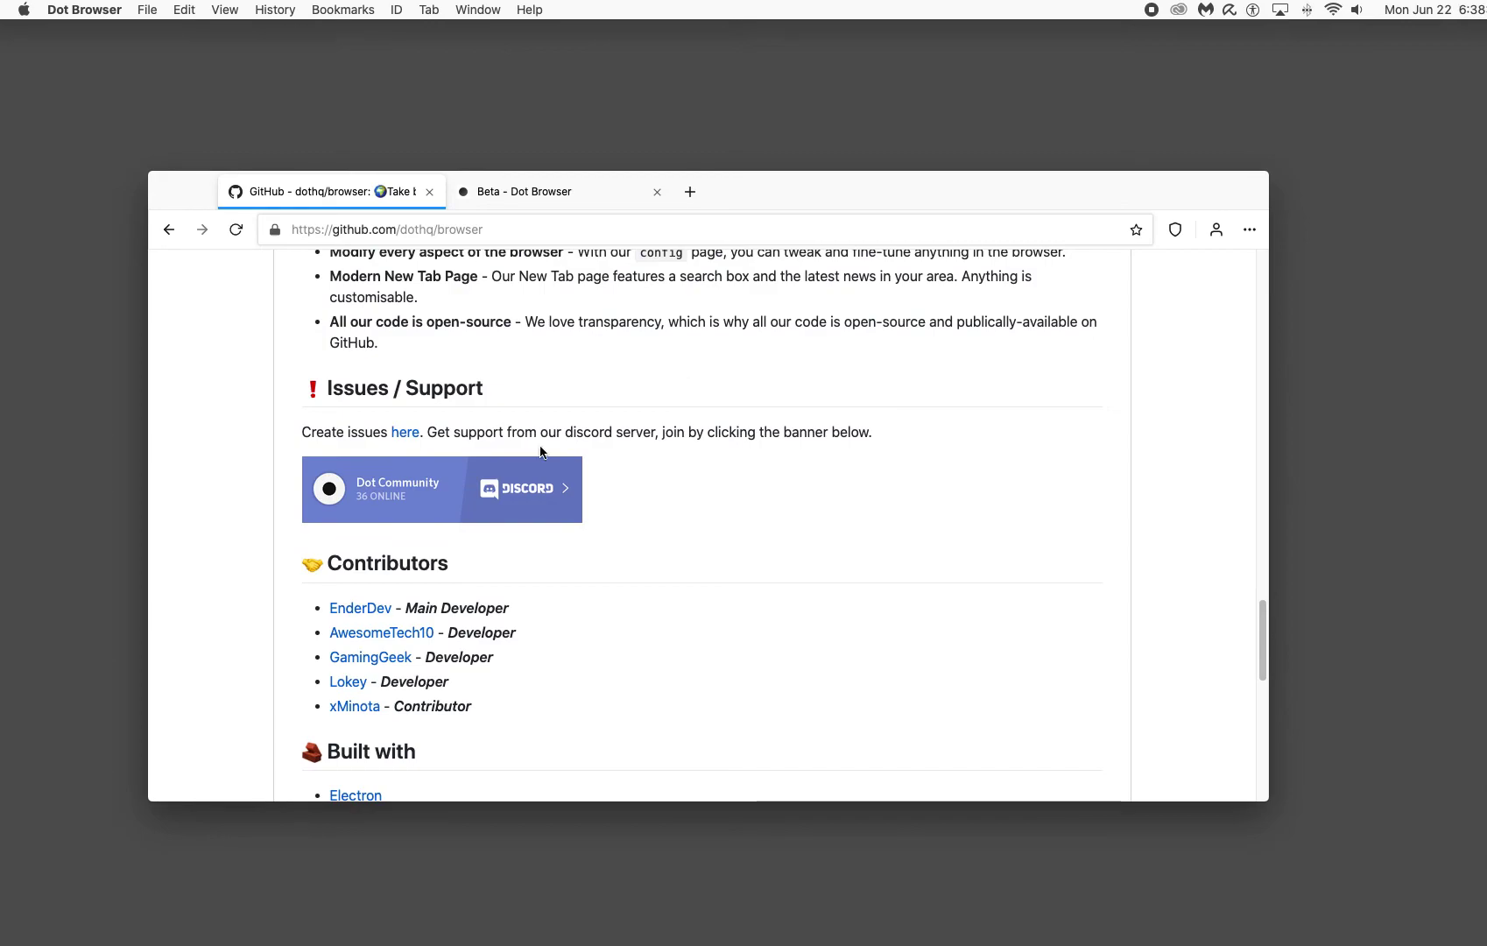
pyautogui.scroll(-2, 595, 481)
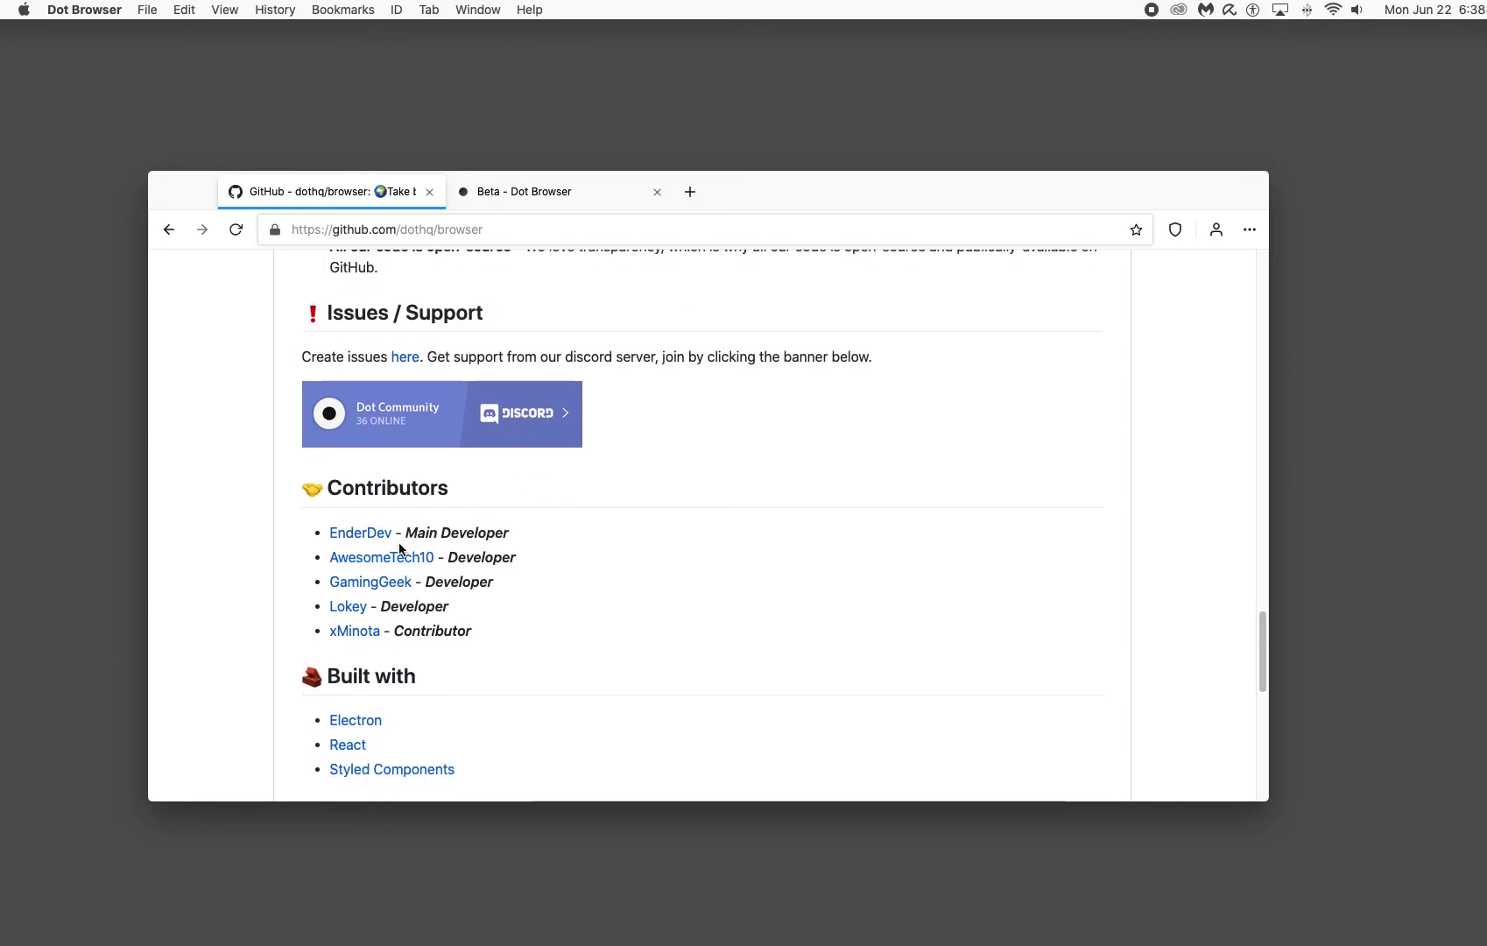
pyautogui.scroll(-2, 379, 674)
pyautogui.scroll(-4, 383, 678)
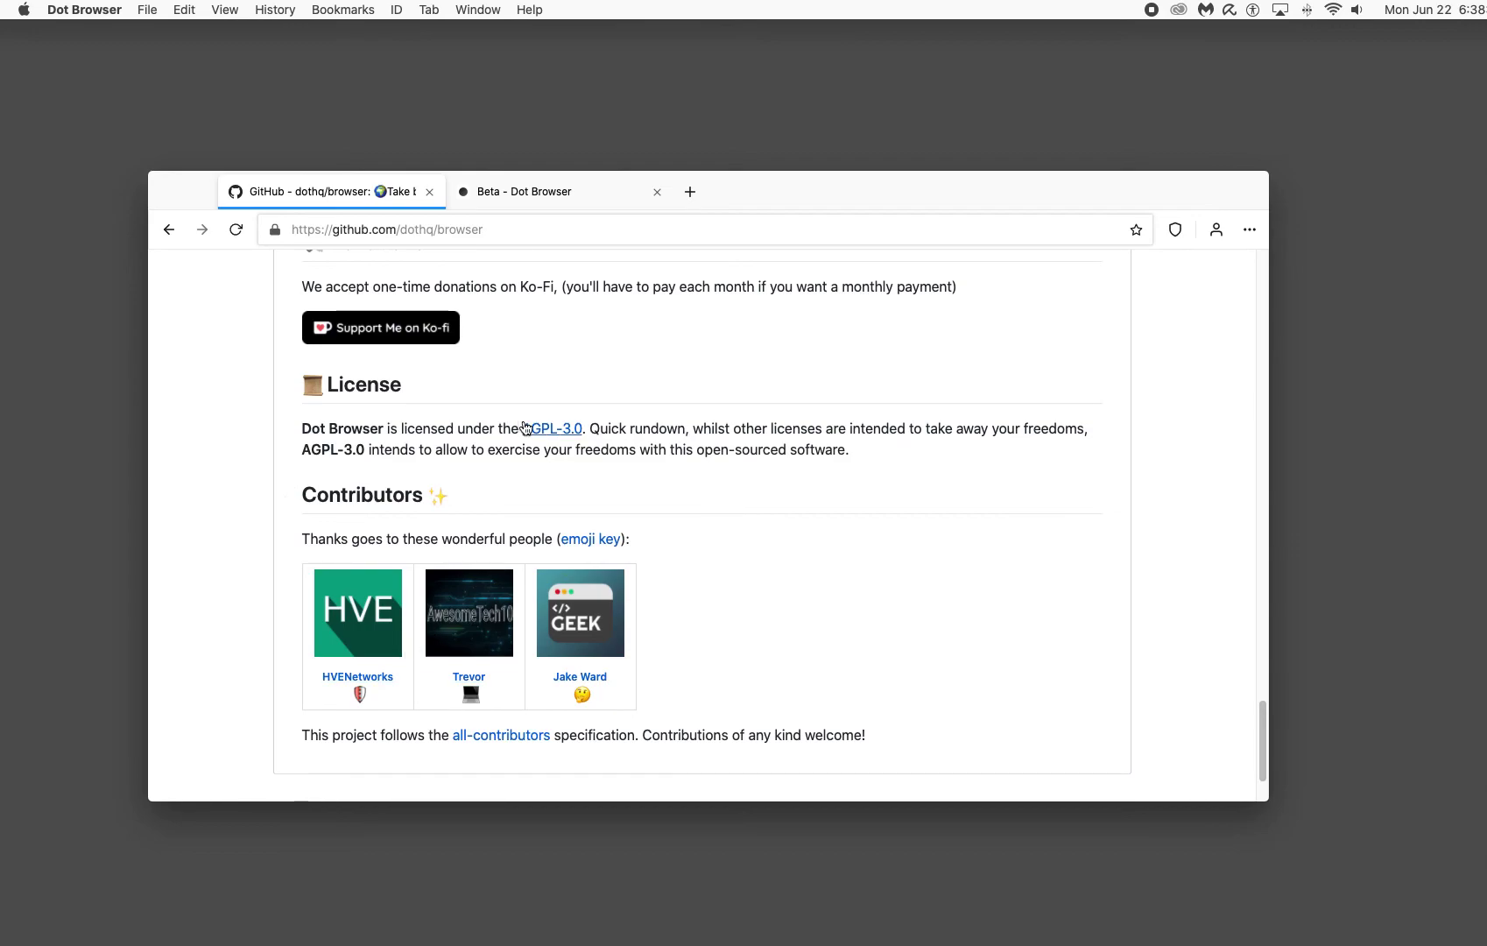
# Step: Turn on dark mode on the dothq.co Beta Builds page using the moon icon
pyautogui.click(522, 191)
pyautogui.scroll(1, 334, 436)
pyautogui.scroll(5, 334, 434)
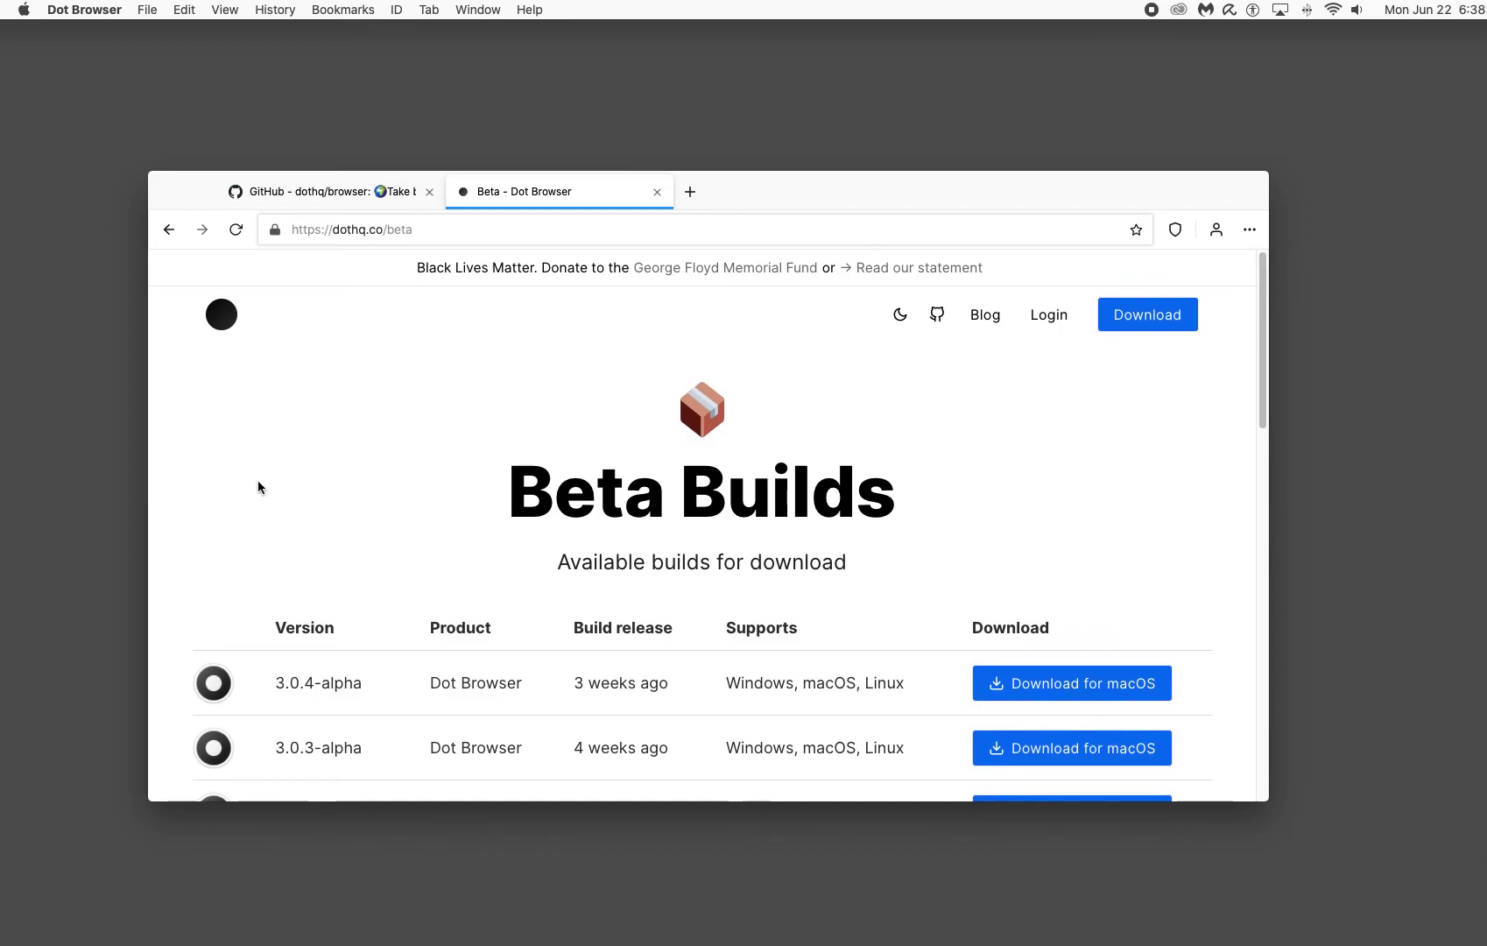
pyautogui.click(901, 315)
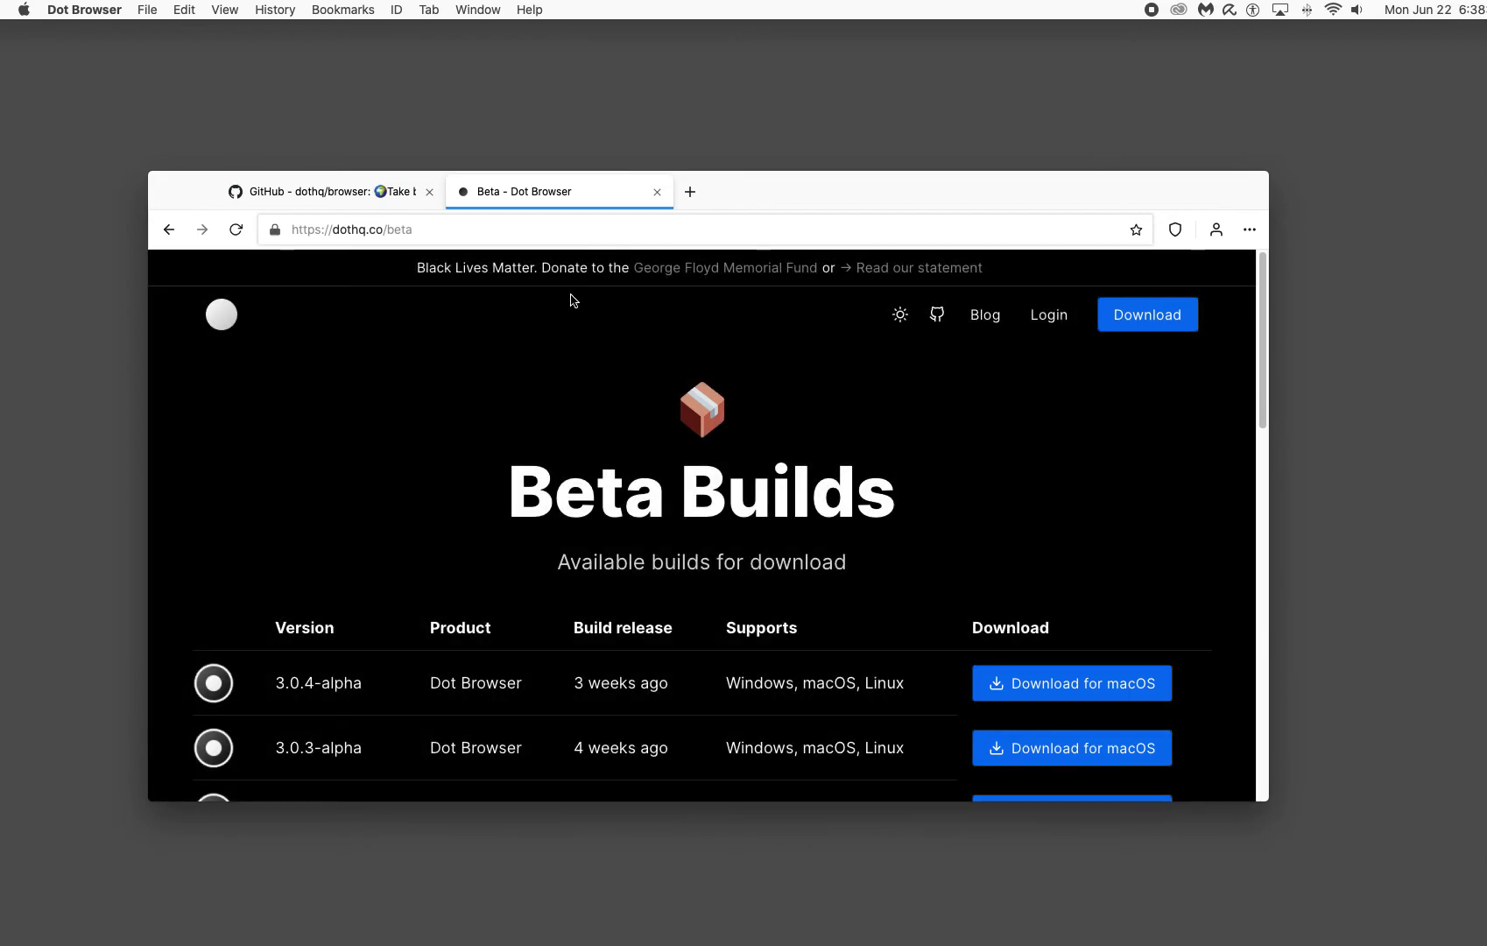
pyautogui.scroll(-10, 553, 339)
pyautogui.scroll(10, 551, 339)
# Step: Go back to the GitHub README tab, selecting its web address in the address bar
pyautogui.click(317, 191)
pyautogui.click(368, 232)
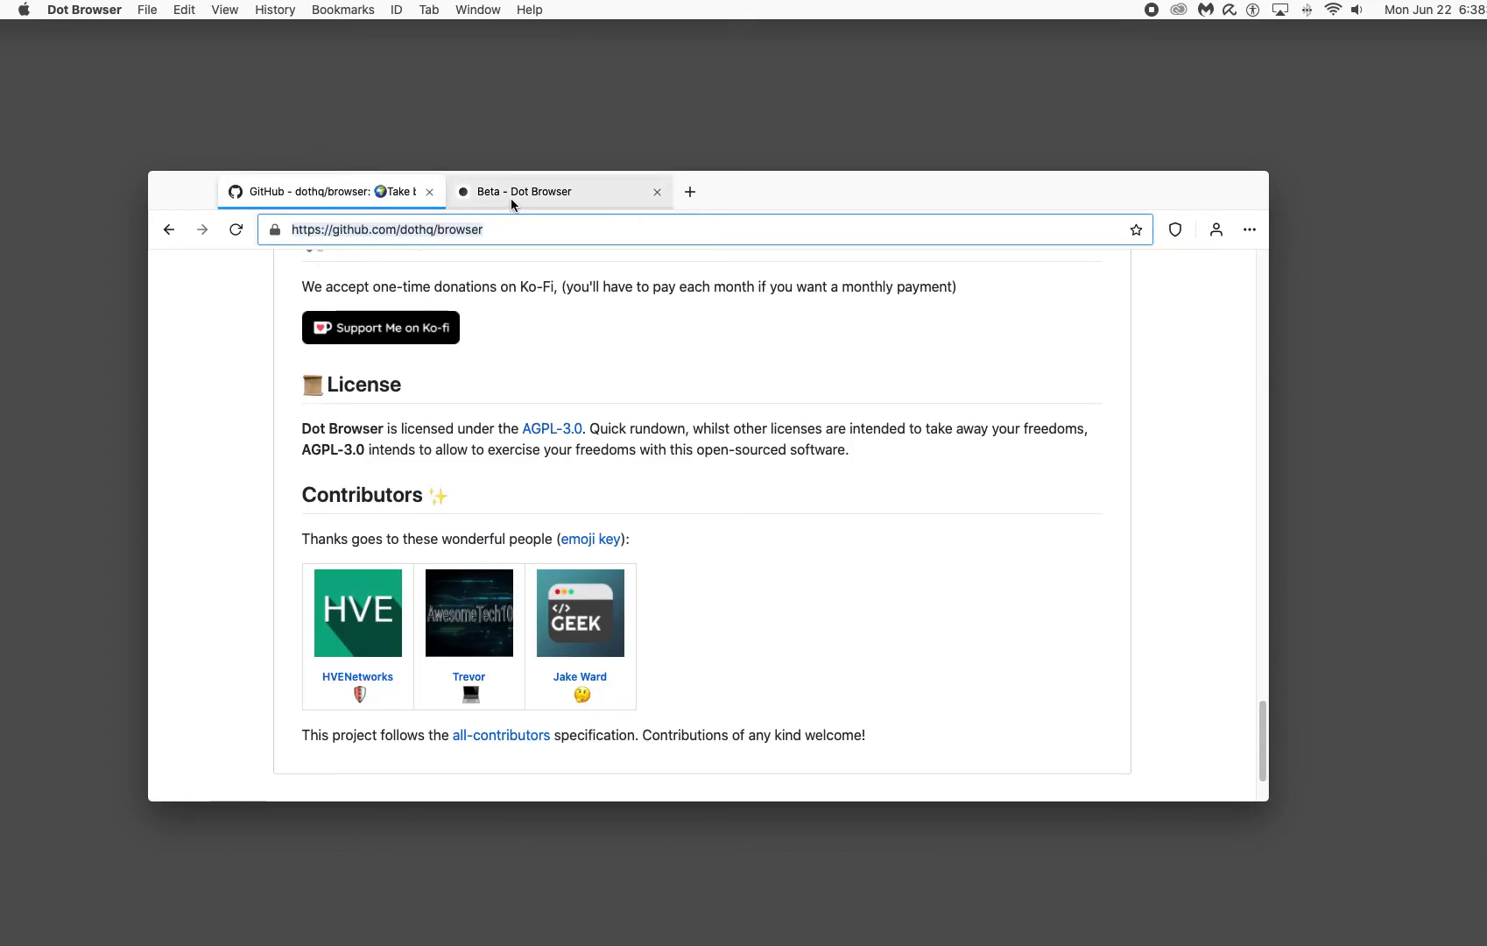
pyautogui.click(483, 195)
pyautogui.click(357, 195)
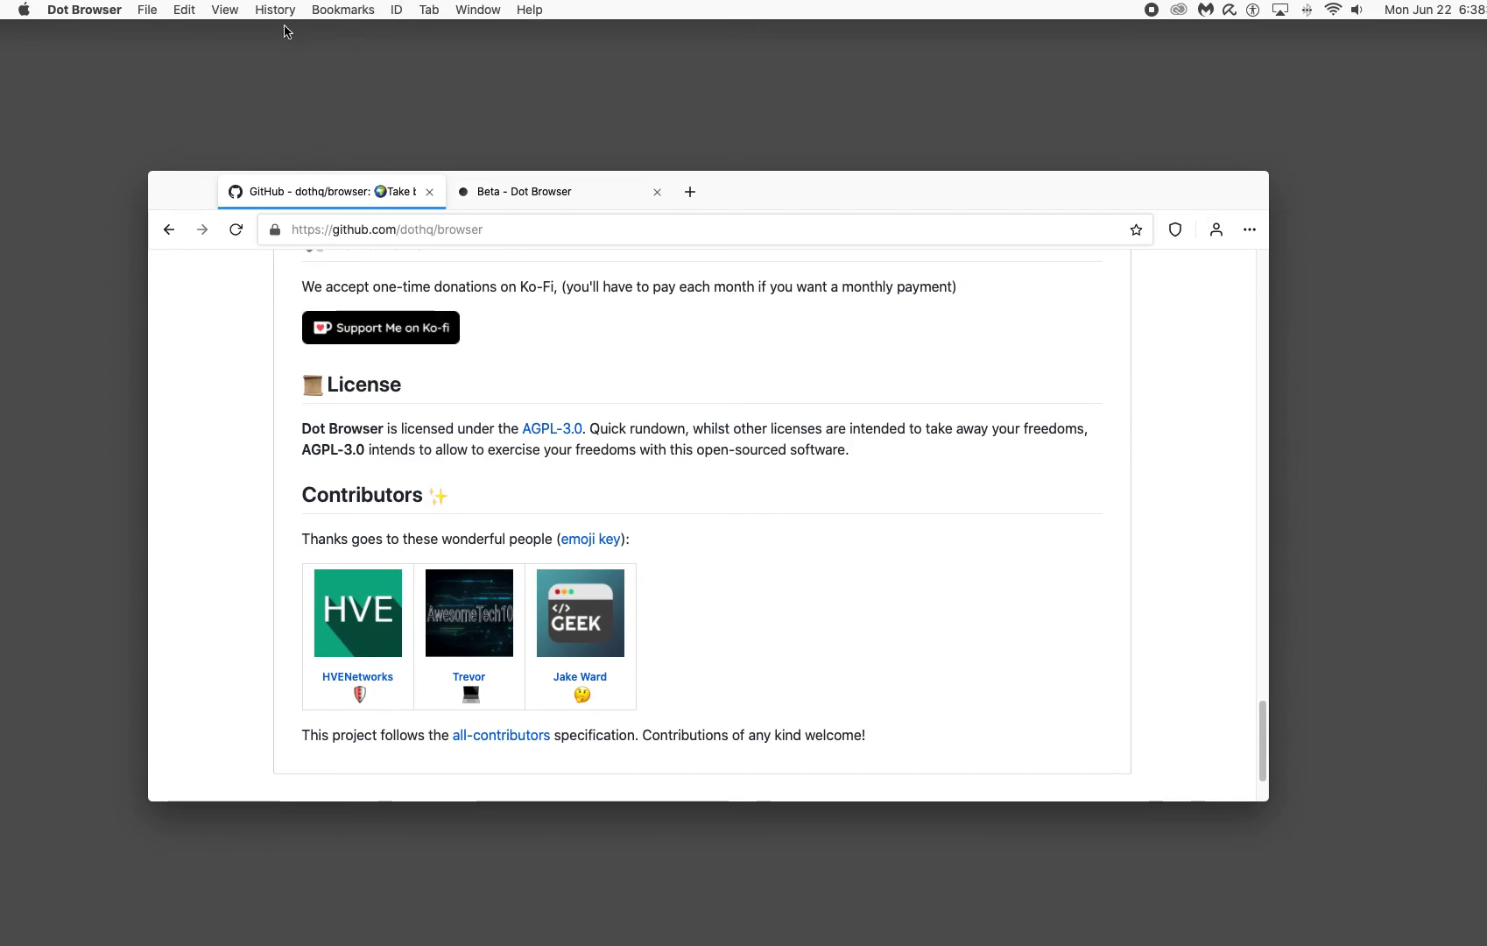
# Step: Look through the Window, Bookmarks and ID menus, then click the desktop to bring Finder forward
pyautogui.click(493, 8)
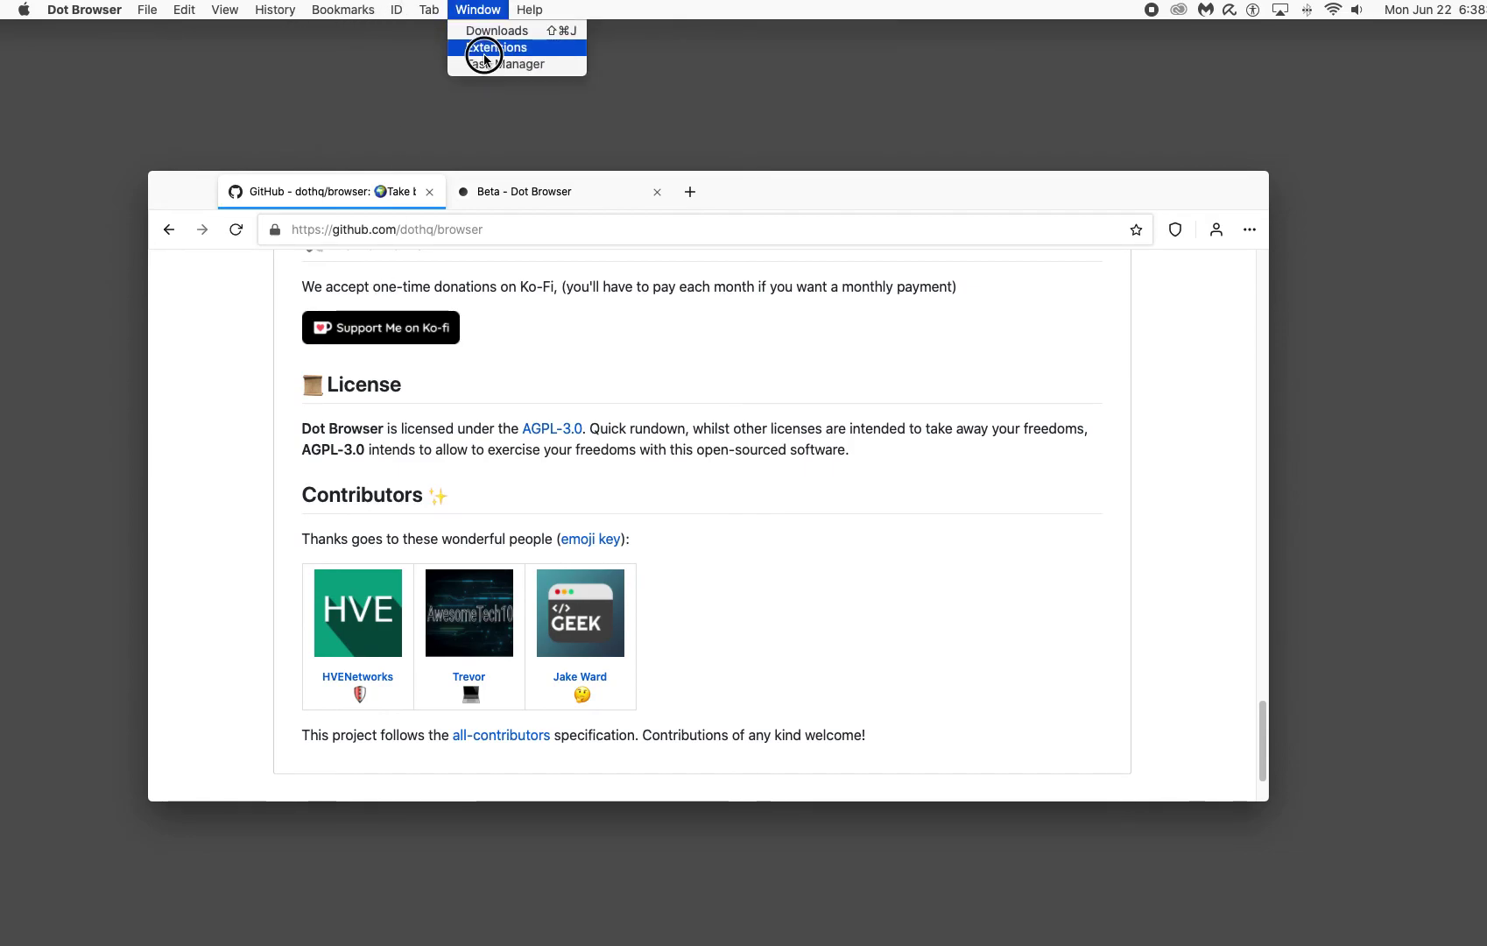
pyautogui.moveTo(230, 9)
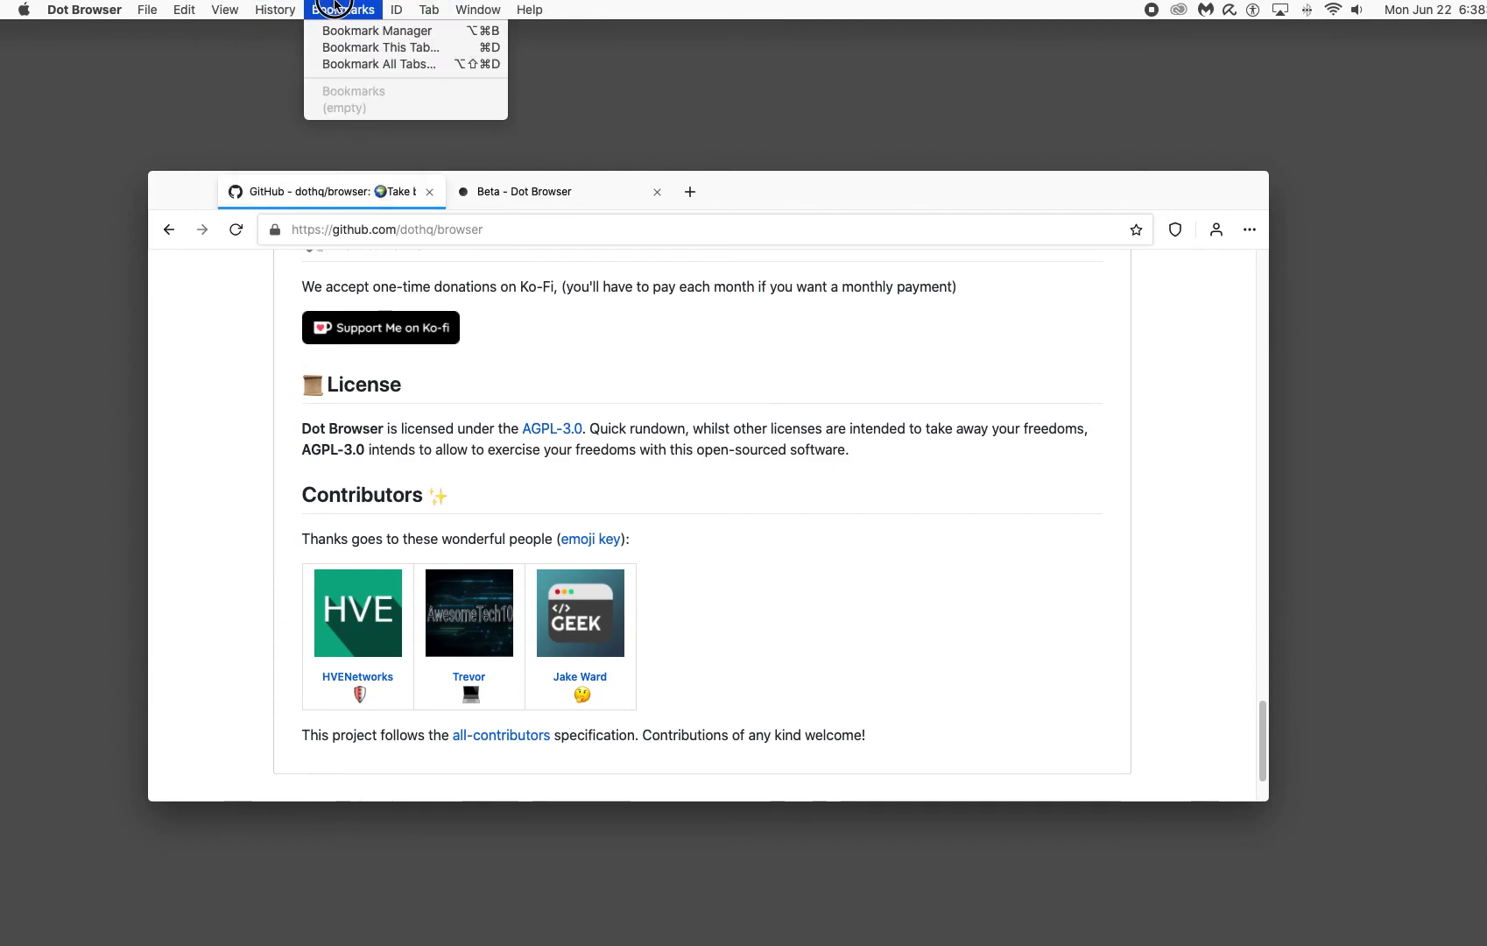
pyautogui.click(341, 9)
pyautogui.click(342, 10)
pyautogui.moveTo(397, 14)
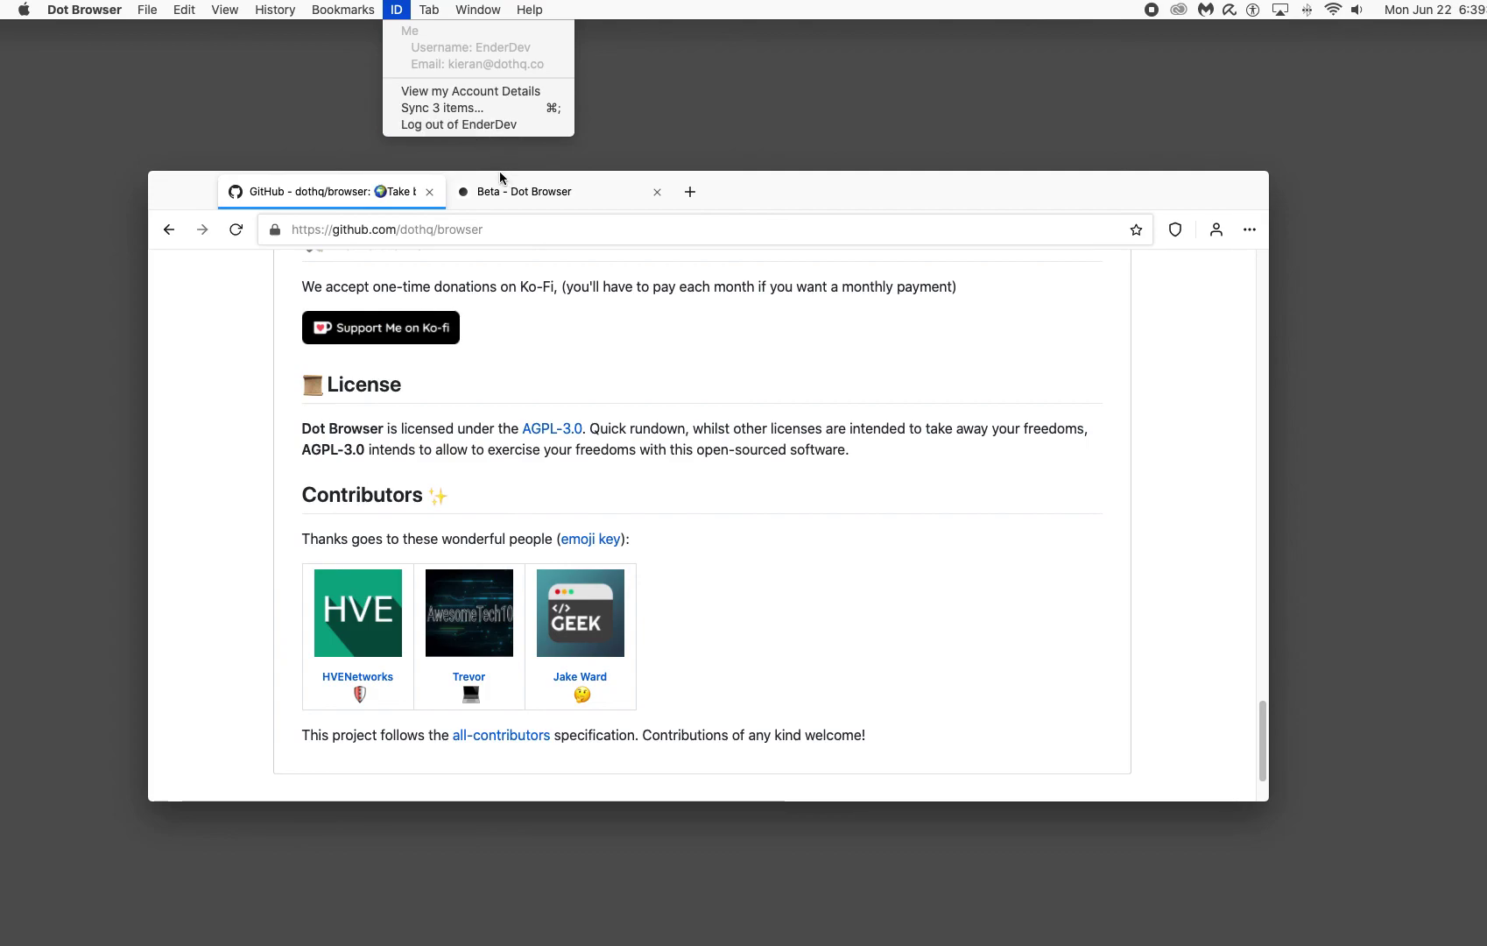
pyautogui.click(490, 146)
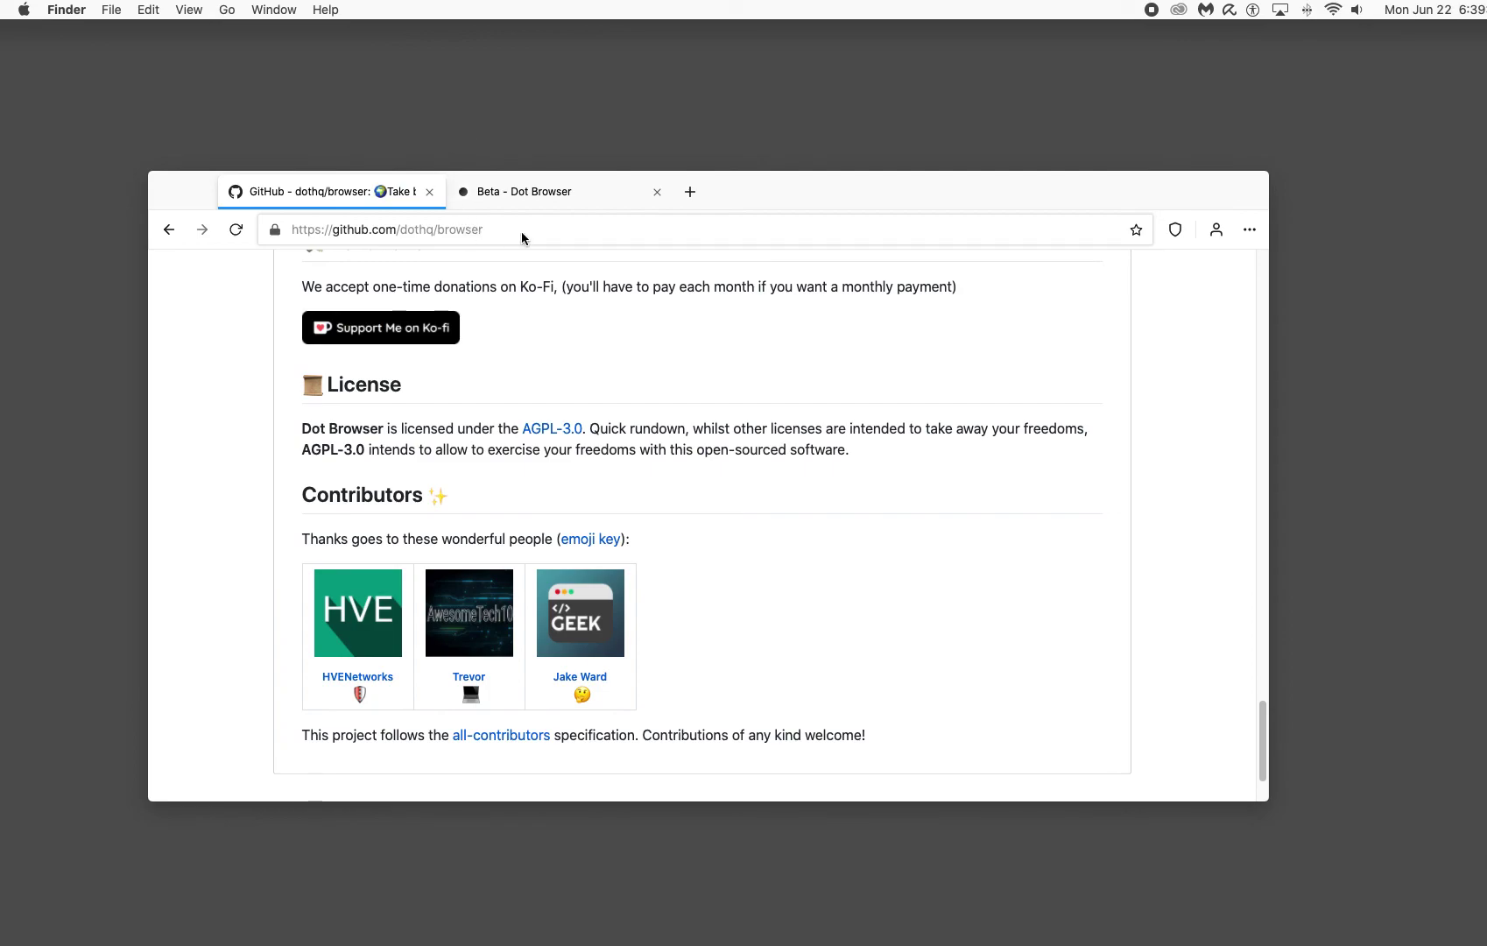